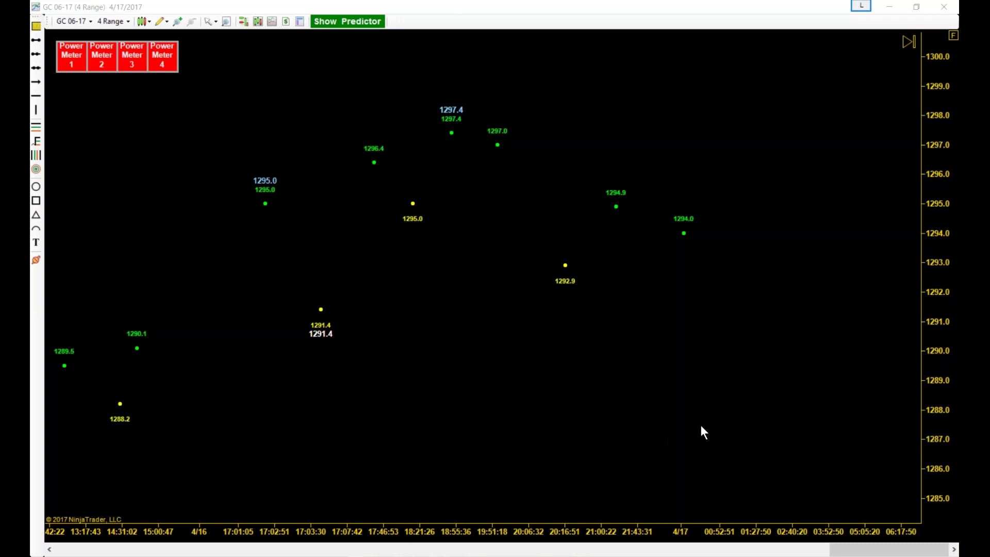
# - Select the swing-point dot plot on the GC 06-17 range chart
pyautogui.click(683, 233)
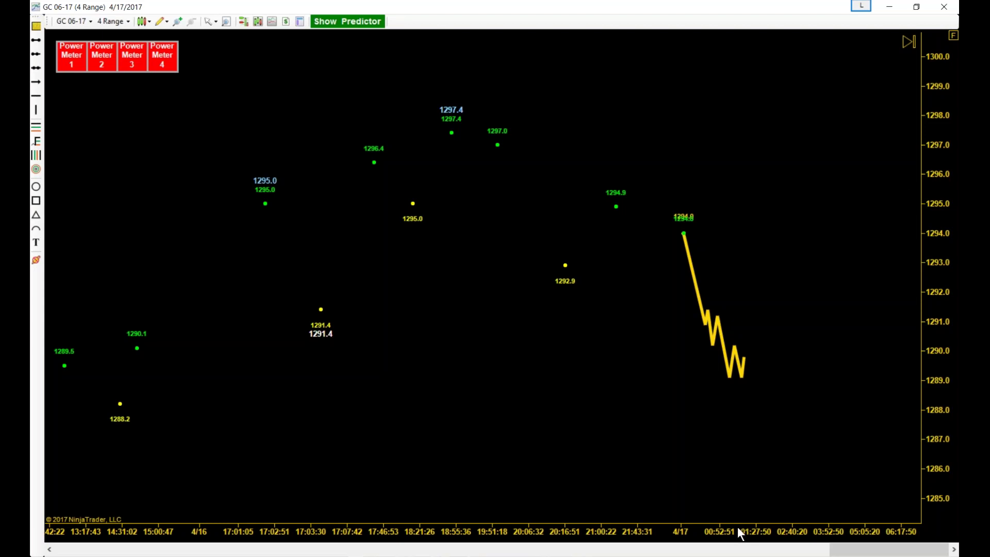
# - Widen the bar spacing to focus on the 4/16–4/17 swings and the latest decline
pyautogui.moveTo(738, 527); pyautogui.dragTo(707, 526)
pyautogui.scroll(3, 712, 488)
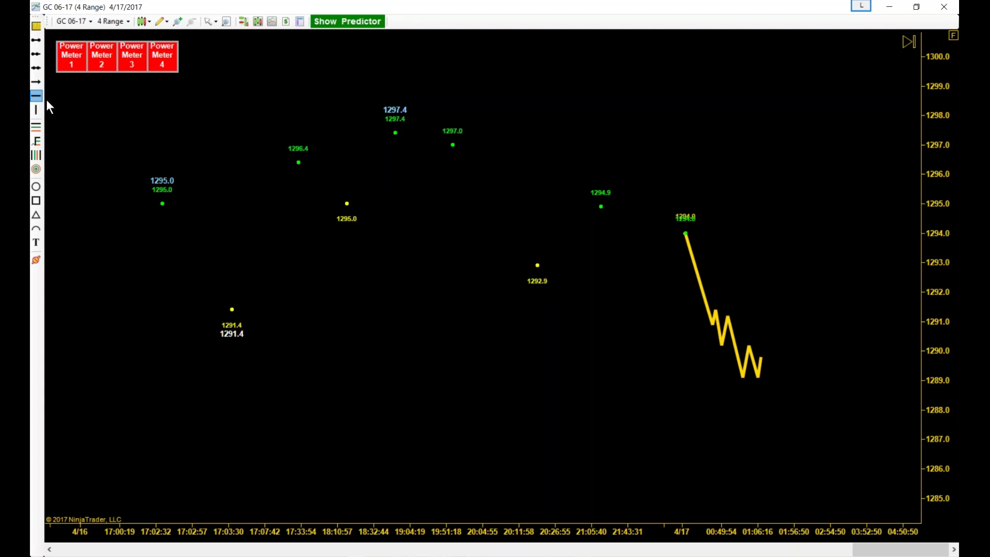
# - Draw horizontal lines at the 1292.9, 1294.9, 1291.4 and 1288.2 swing levels
pyautogui.click(537, 265)
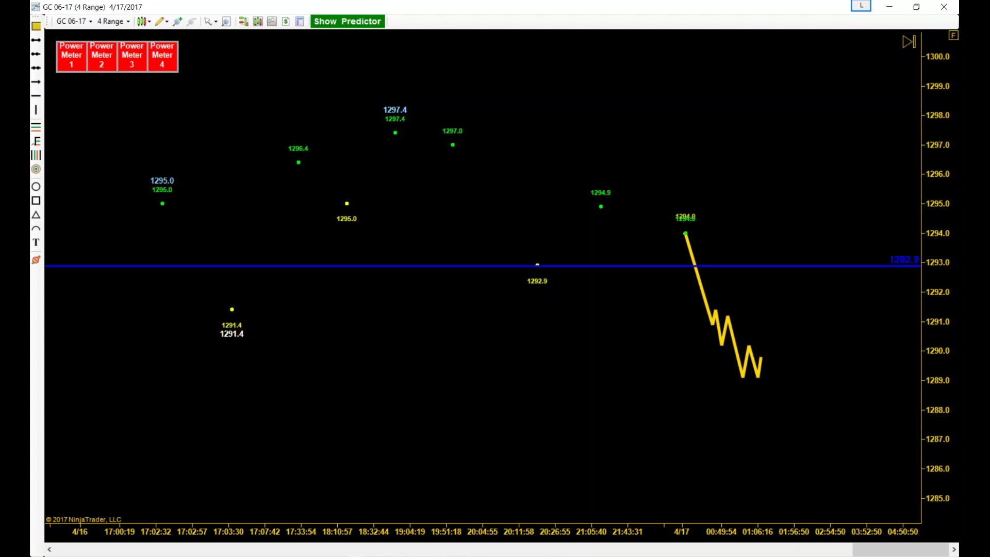
pyautogui.click(37, 96)
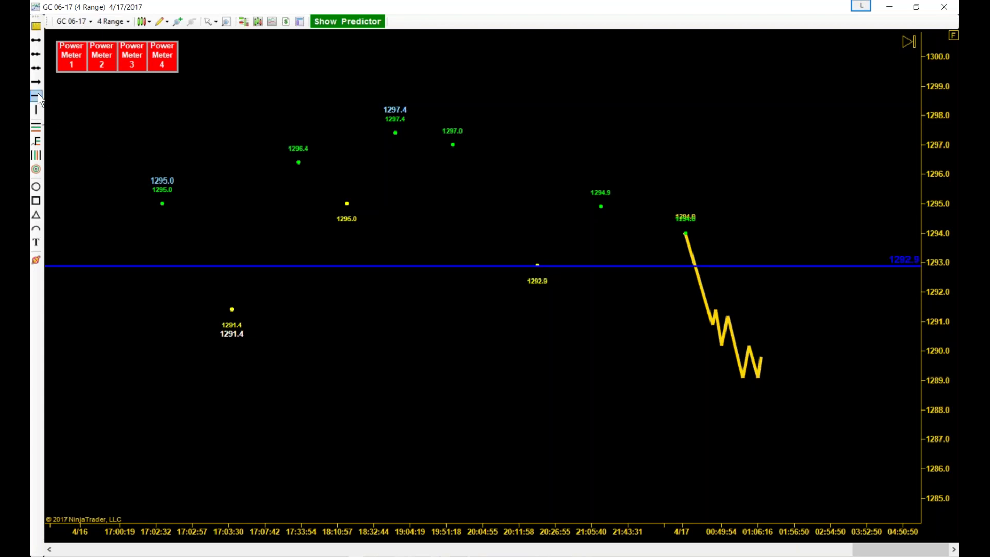
pyautogui.click(609, 208)
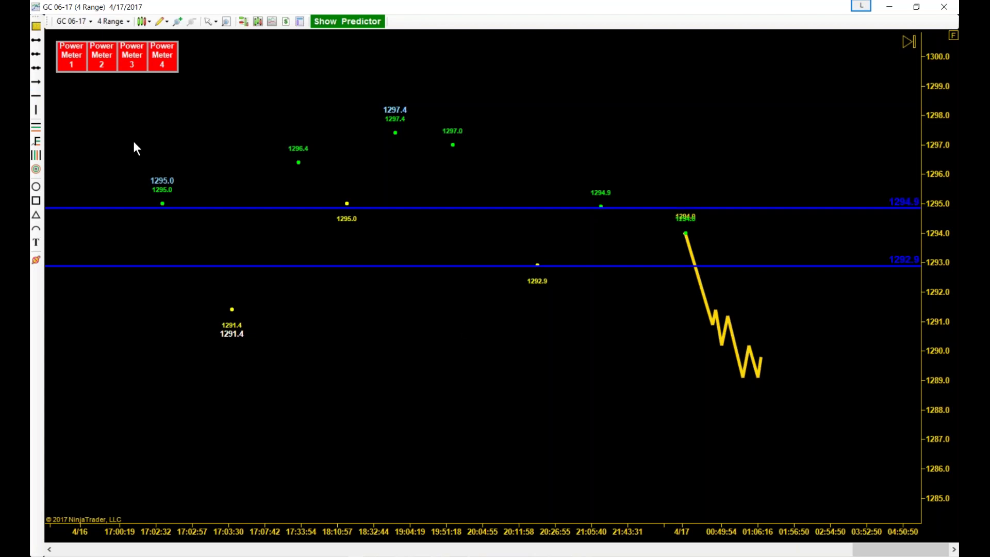
pyautogui.click(39, 94)
pyautogui.click(235, 310)
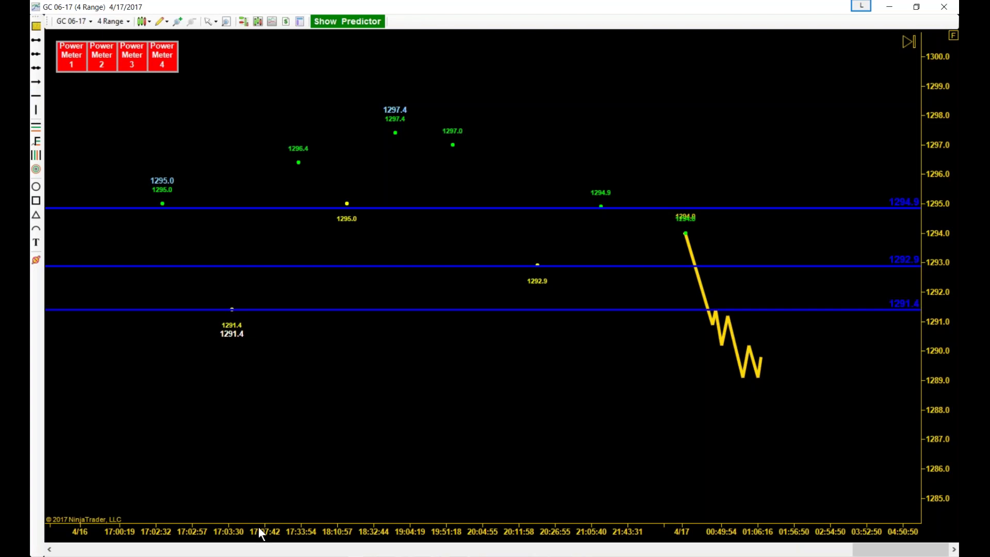
pyautogui.moveTo(258, 520); pyautogui.dragTo(305, 528)
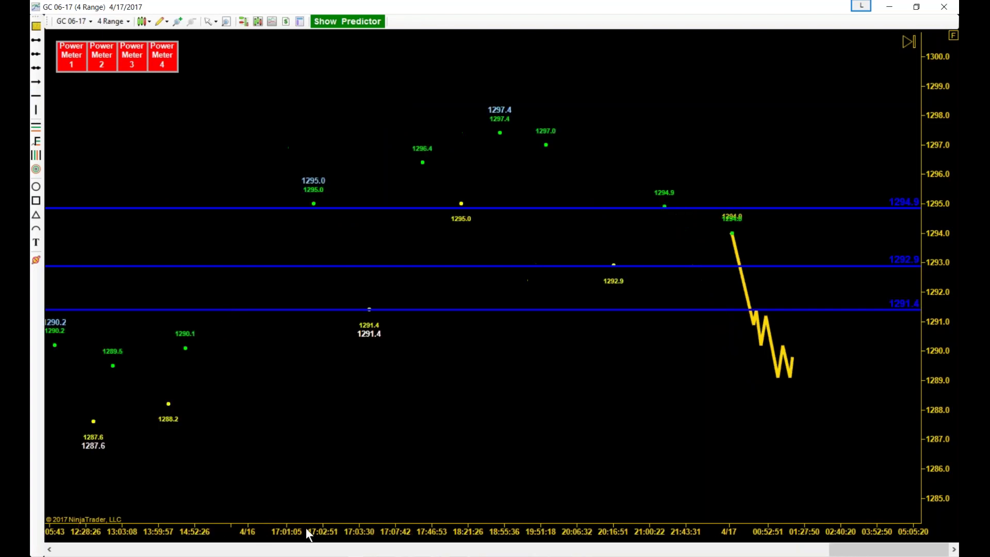
pyautogui.click(36, 125)
pyautogui.click(177, 404)
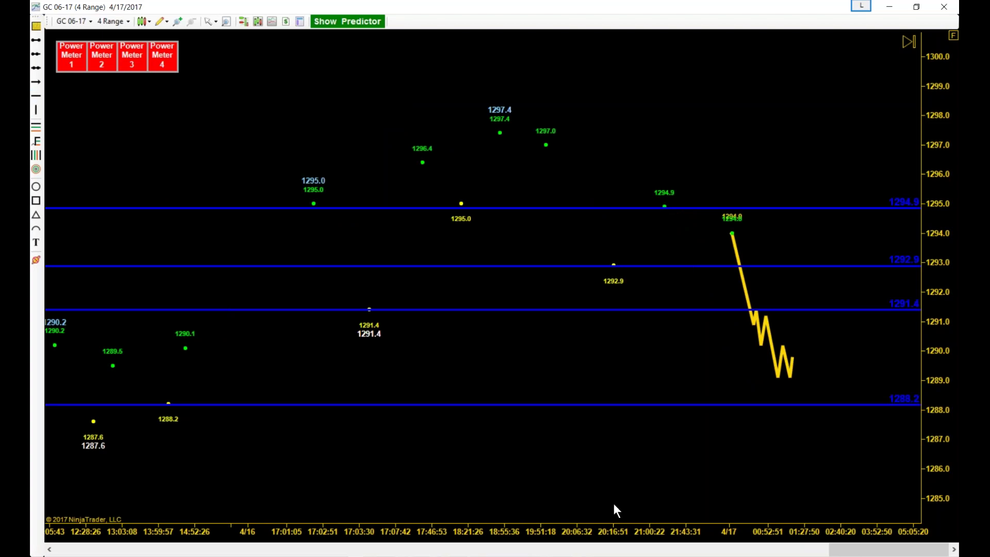
pyautogui.moveTo(573, 537); pyautogui.dragTo(534, 512)
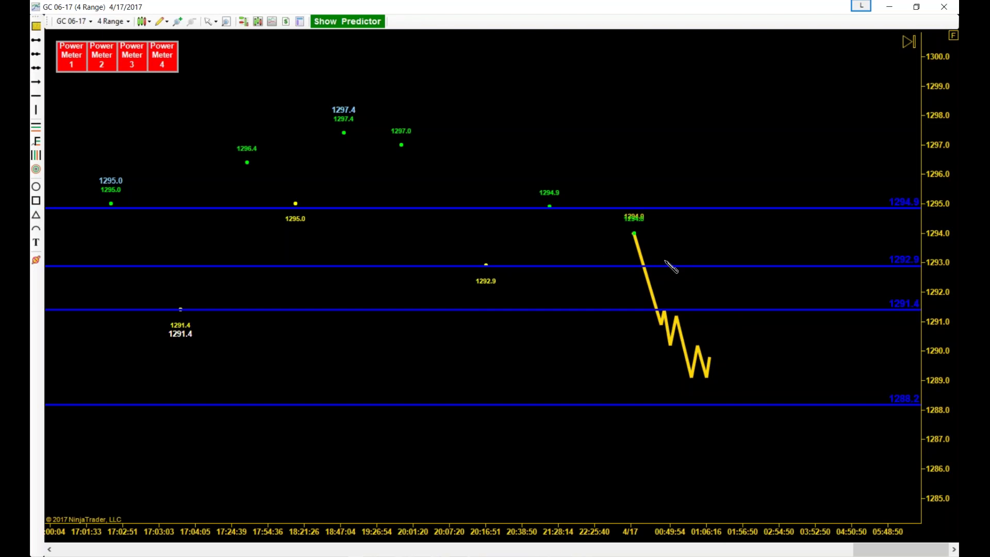
# - Draw a narrow zone box at the 1292.9 line and fill it Gold at opacity 4
pyautogui.moveTo(666, 260); pyautogui.dragTo(755, 275)
pyautogui.doubleClick(754, 271)
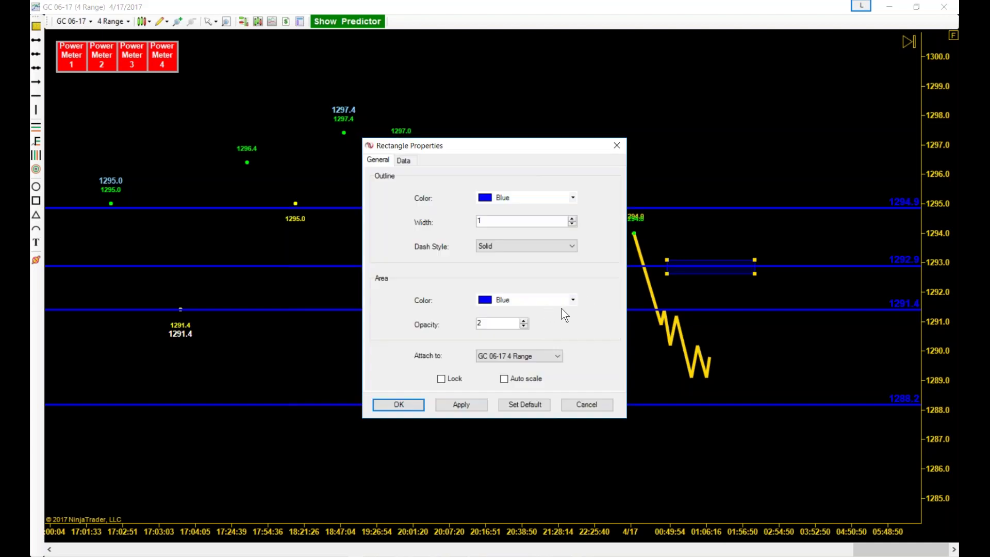
pyautogui.click(574, 301)
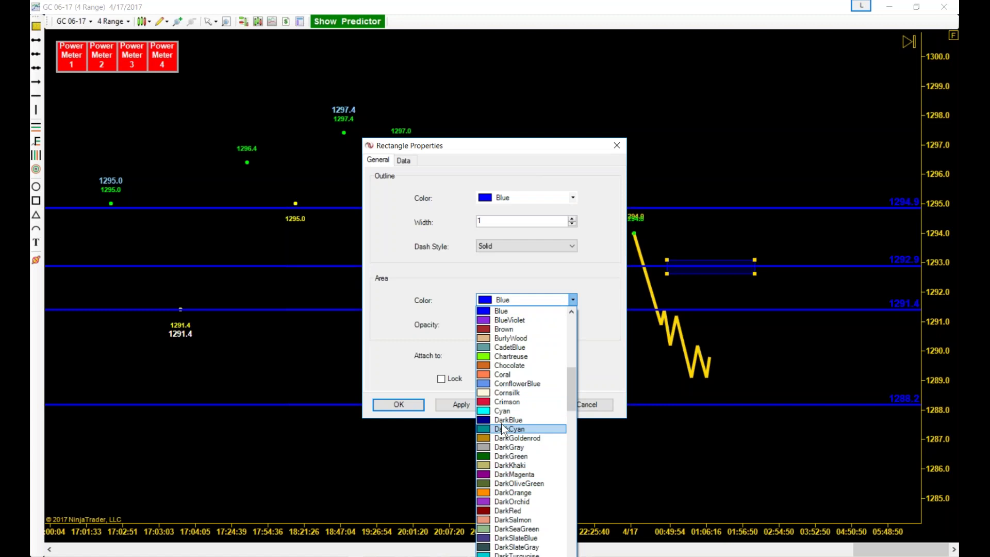
pyautogui.scroll(4, 516, 375)
pyautogui.scroll(-10, 543, 378)
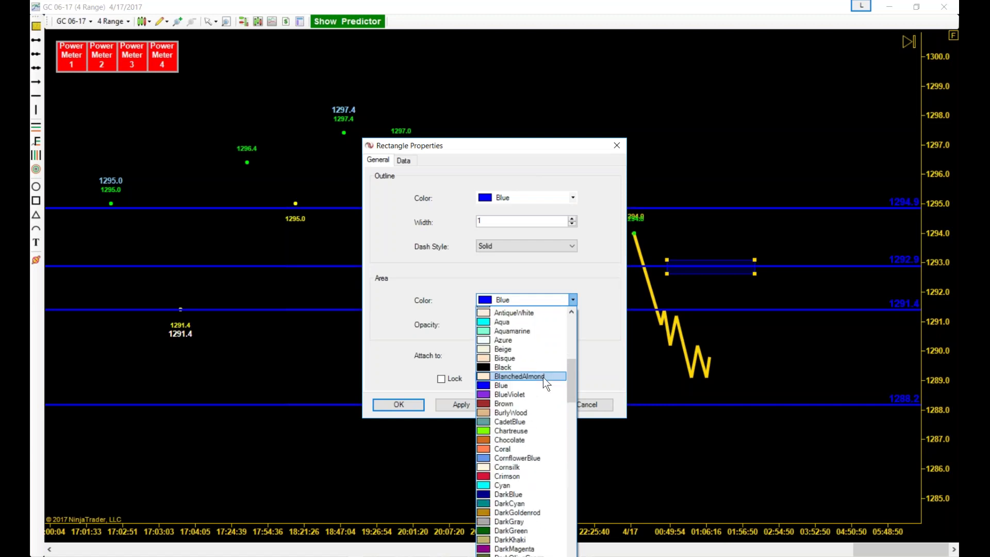
pyautogui.scroll(-7, 546, 382)
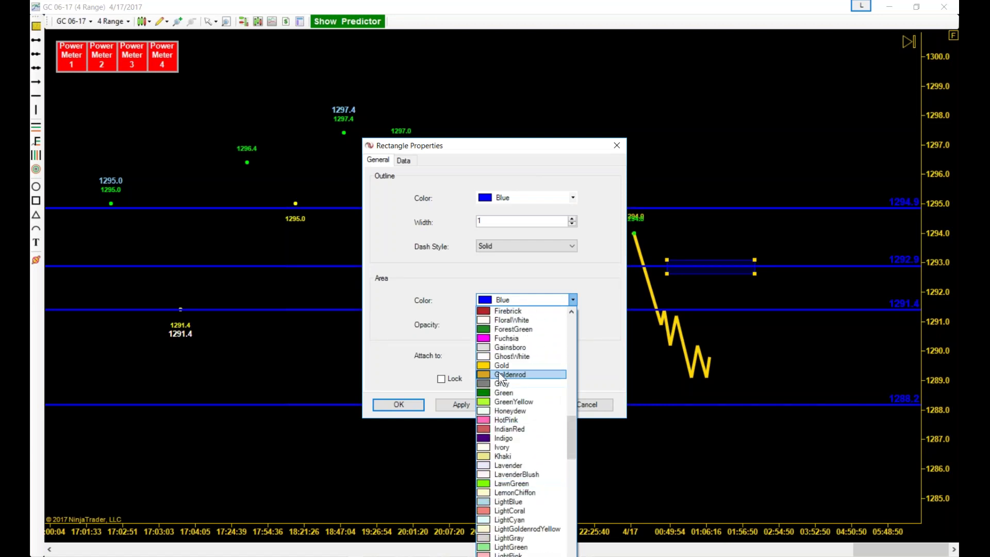
pyautogui.click(493, 366)
pyautogui.click(524, 321)
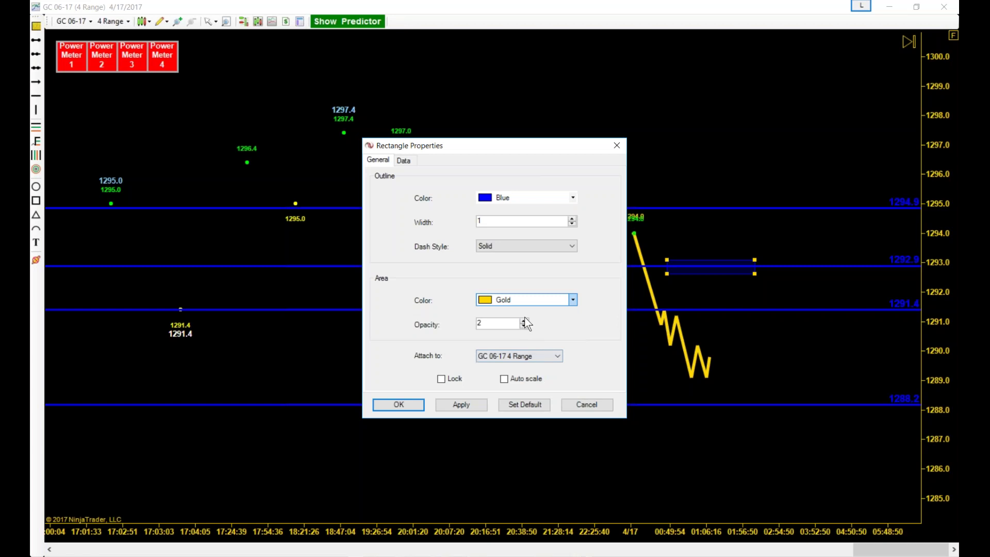
pyautogui.click(524, 321)
pyautogui.click(524, 321)
pyautogui.click(473, 404)
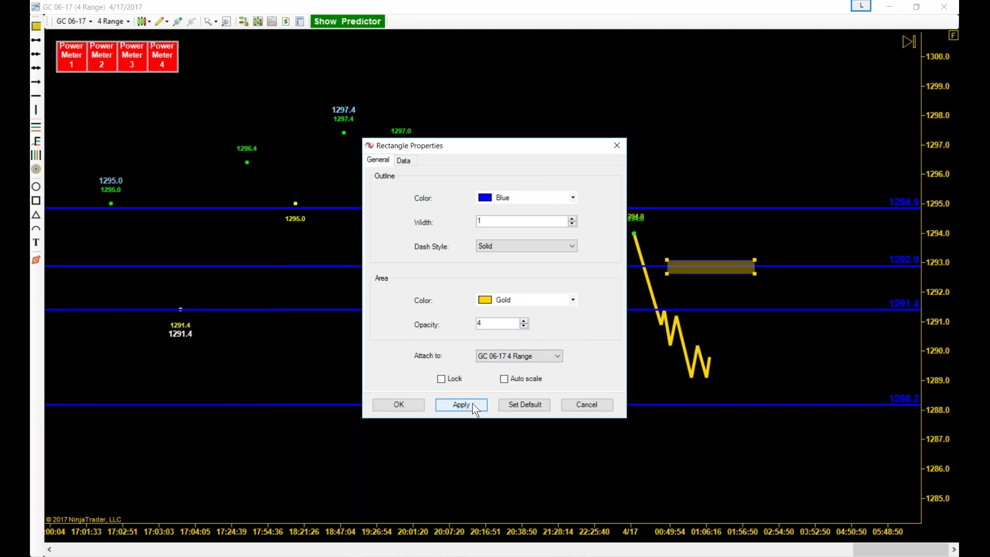
pyautogui.click(398, 404)
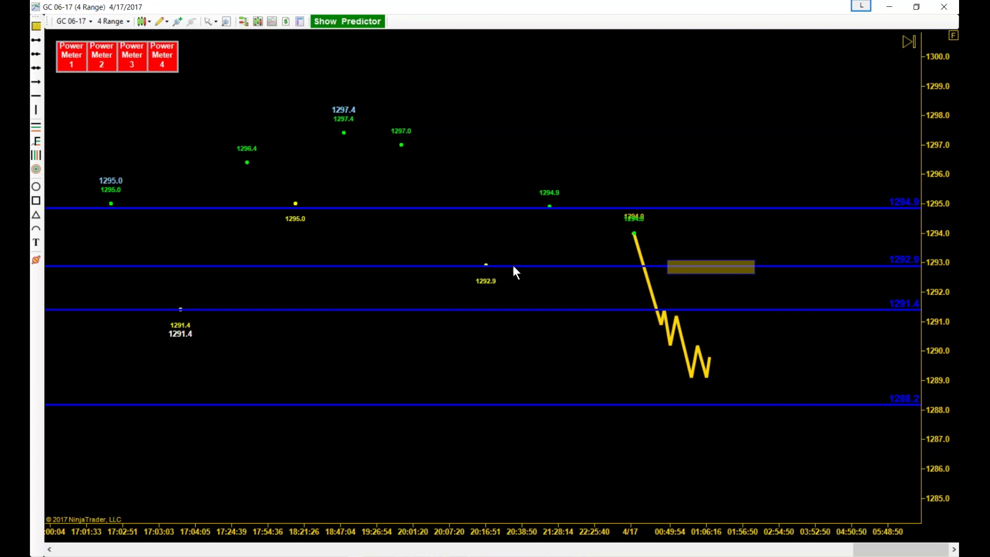
# - Nudge the gold zone right and draw a downward ray from the 1294.0 high along the decline
pyautogui.click(695, 274)
pyautogui.moveTo(696, 270); pyautogui.dragTo(699, 270)
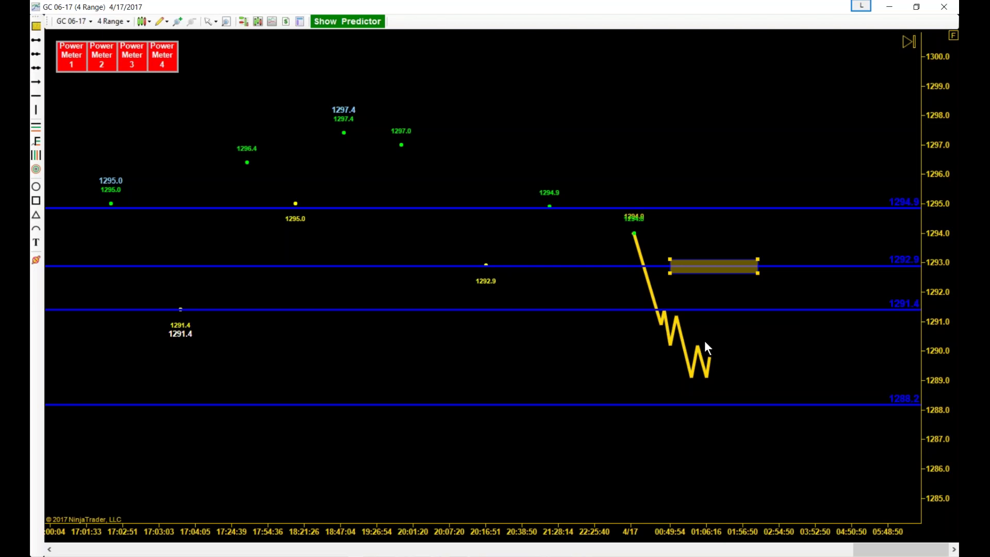
pyautogui.click(36, 55)
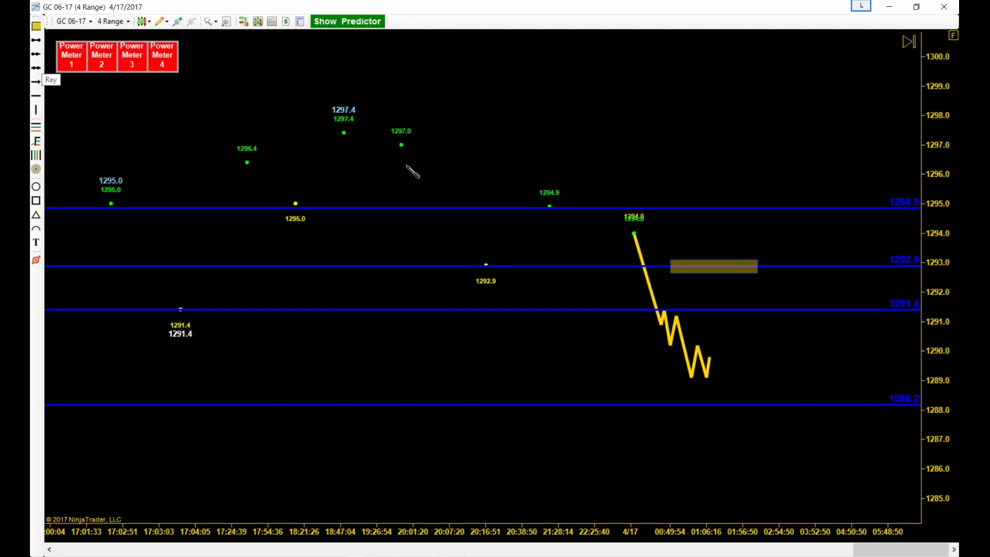
pyautogui.click(631, 231)
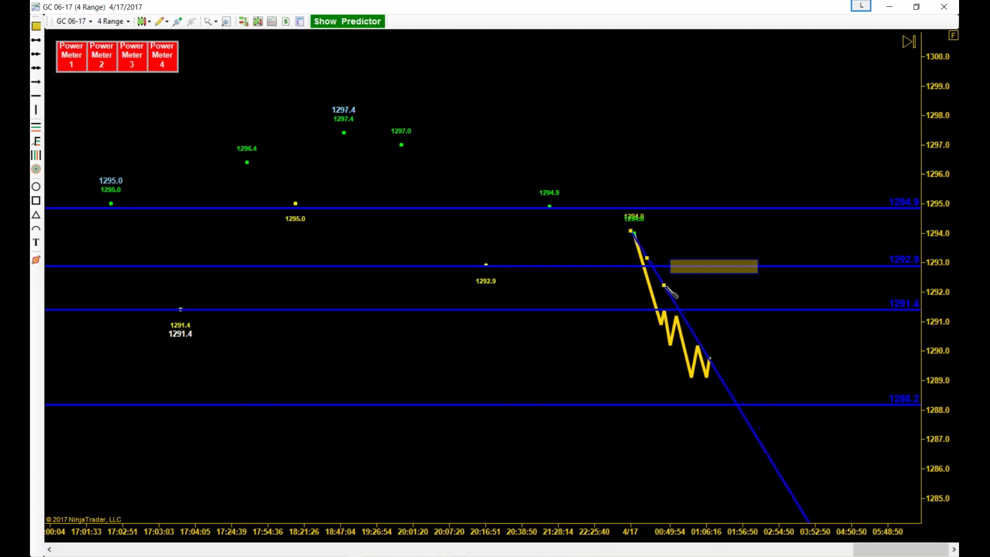
pyautogui.click(665, 286)
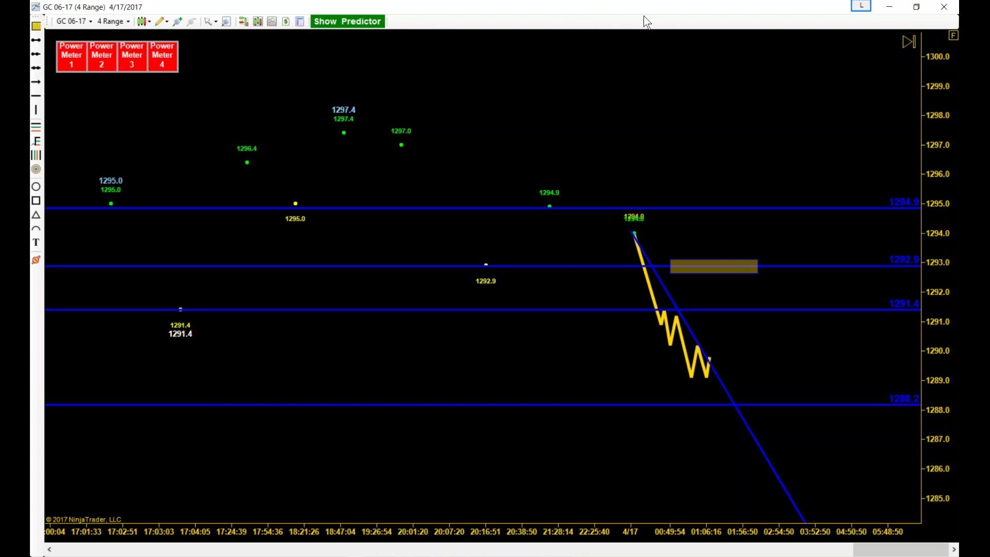
# - Load the UltimateOTPowerMTF chart template and compress the price scale
pyautogui.rightClick(494, 132)
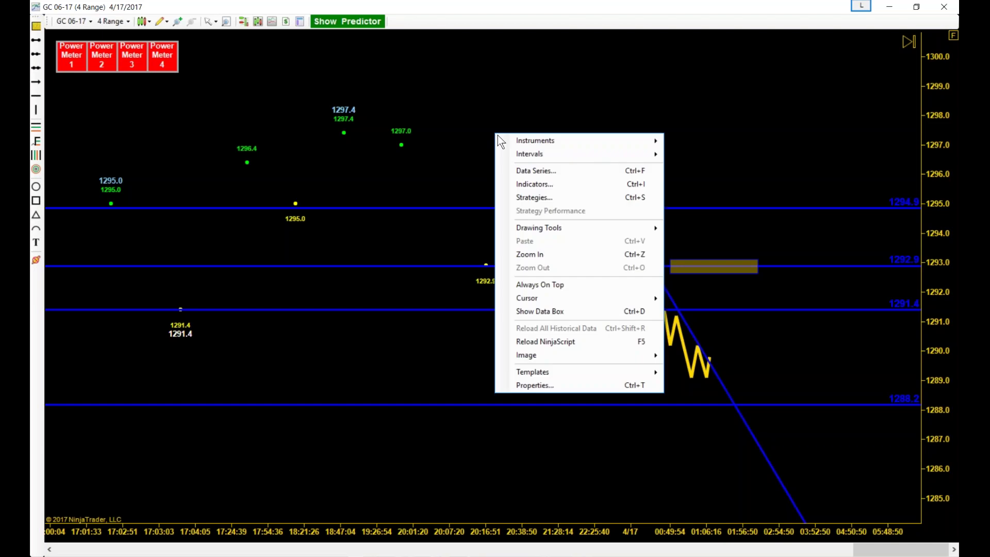
pyautogui.moveTo(555, 369)
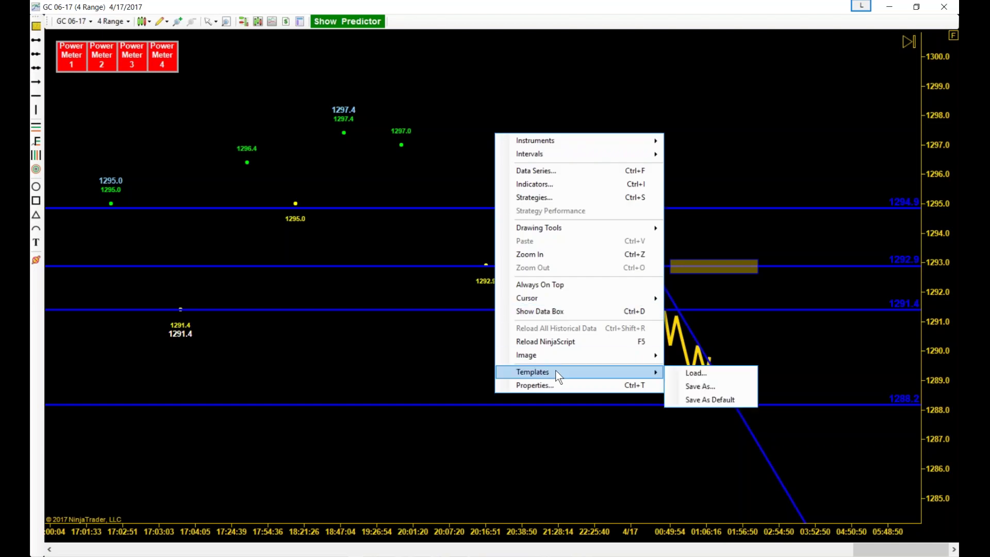
pyautogui.click(694, 371)
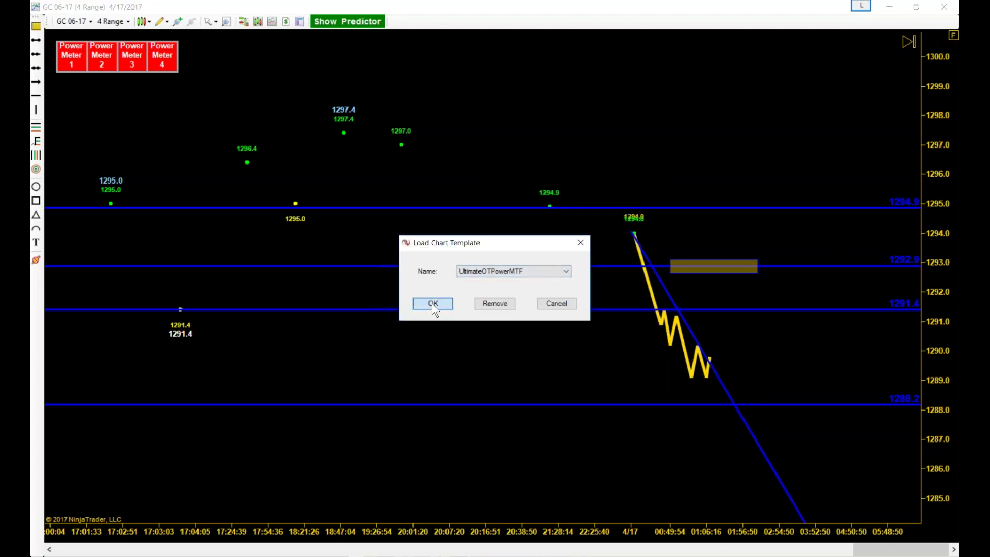
pyautogui.click(432, 304)
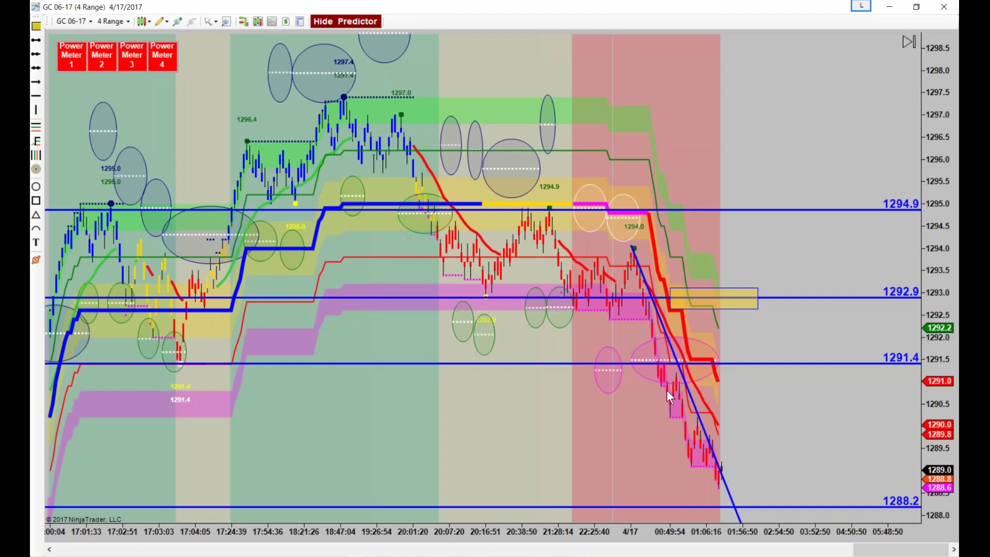
pyautogui.moveTo(939, 213); pyautogui.dragTo(759, 290)
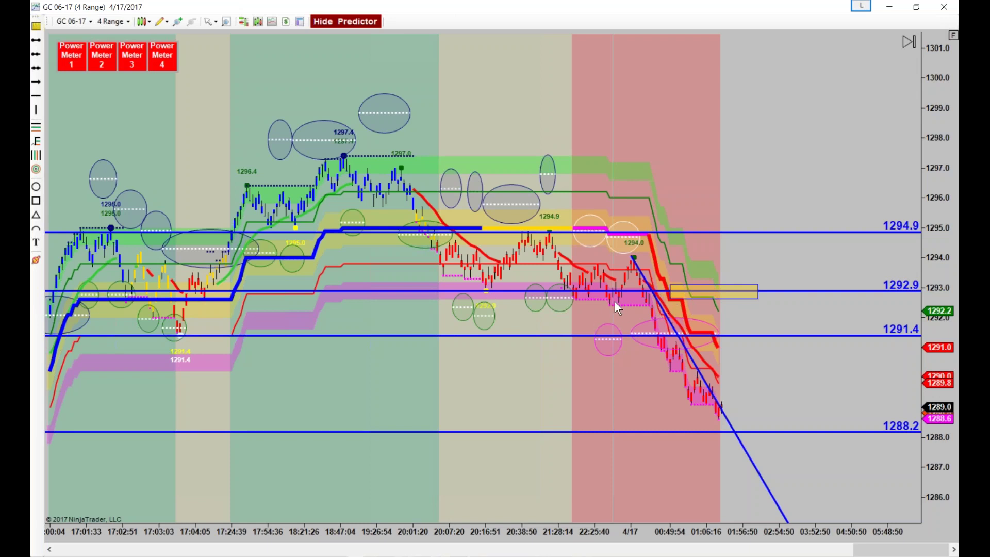
# - Stretch the gold zone left over earlier bars and sketch a test ellipse inside it
pyautogui.click(672, 298)
pyautogui.moveTo(671, 298); pyautogui.dragTo(604, 304)
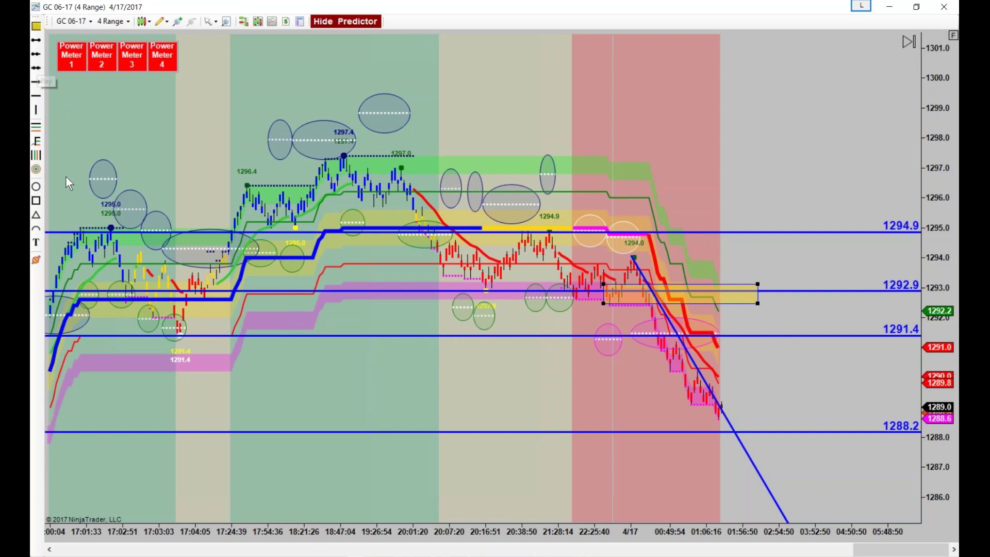
pyautogui.click(37, 185)
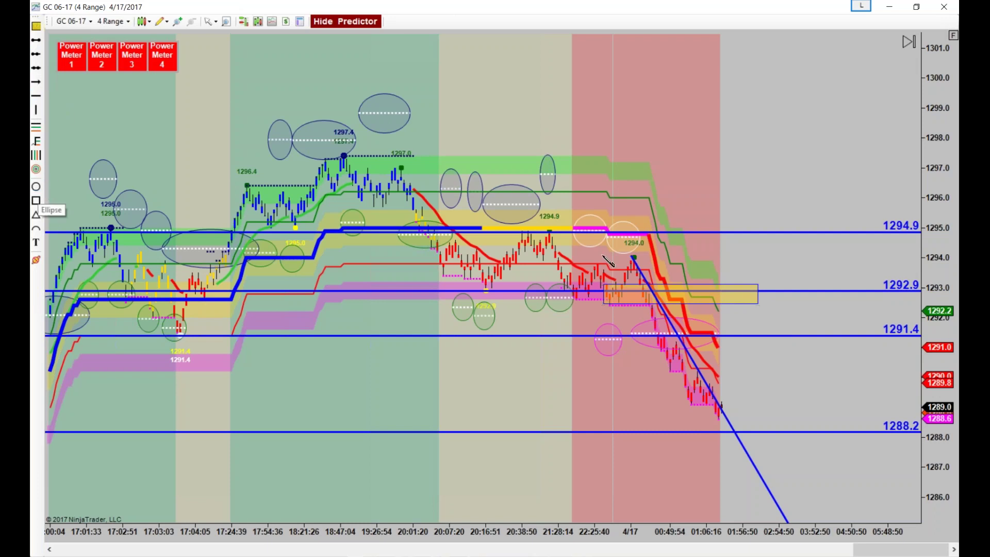
pyautogui.click(765, 300)
pyautogui.click(769, 307)
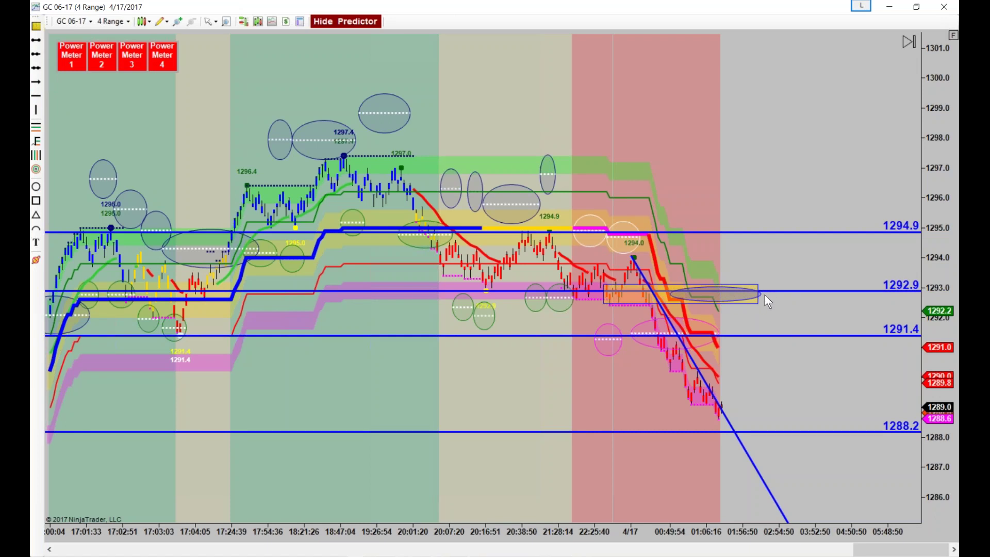
# - Remove the test ellipse and move the restored chart window beside the other GC 06-17 charts
pyautogui.click(762, 293)
pyautogui.rightClick(760, 295)
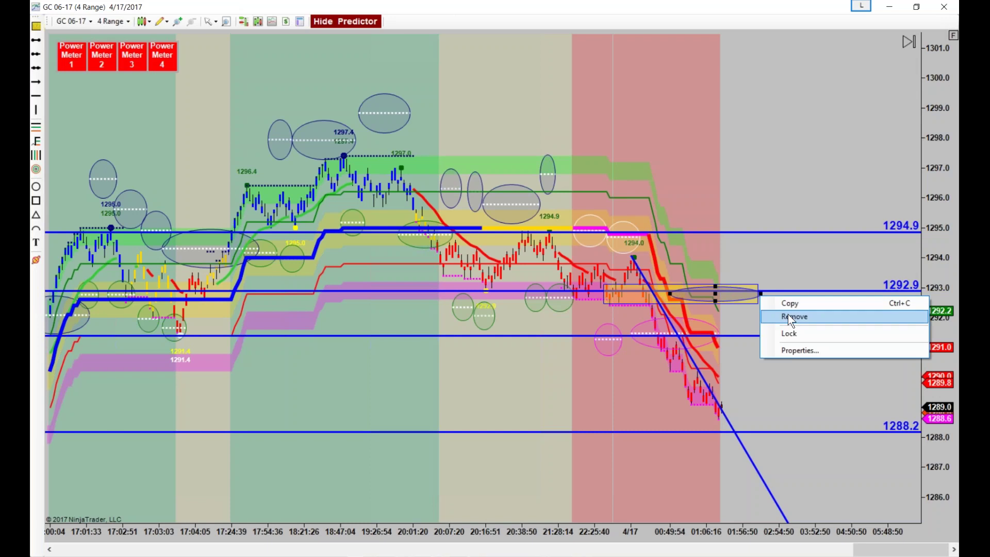
pyautogui.click(789, 316)
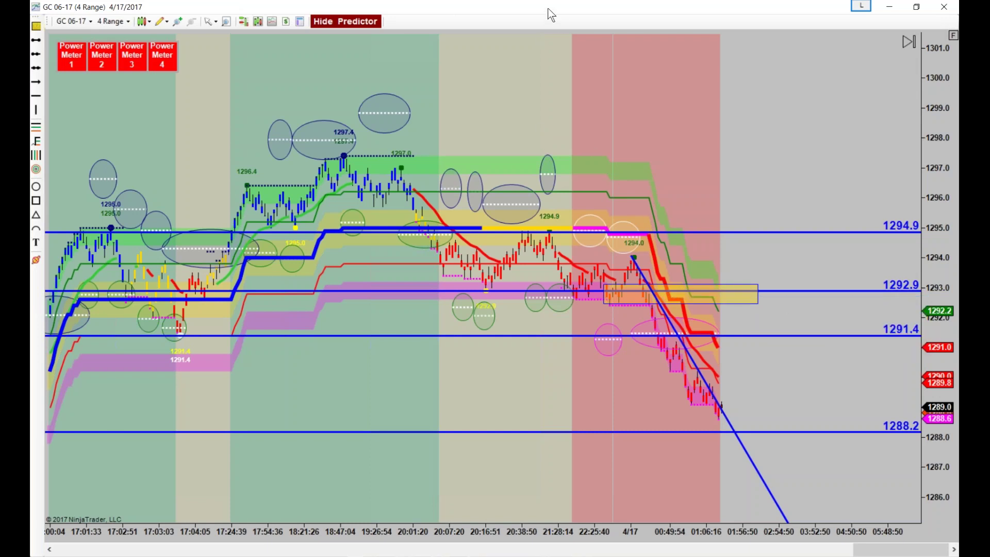
pyautogui.moveTo(549, 10); pyautogui.dragTo(31, 40)
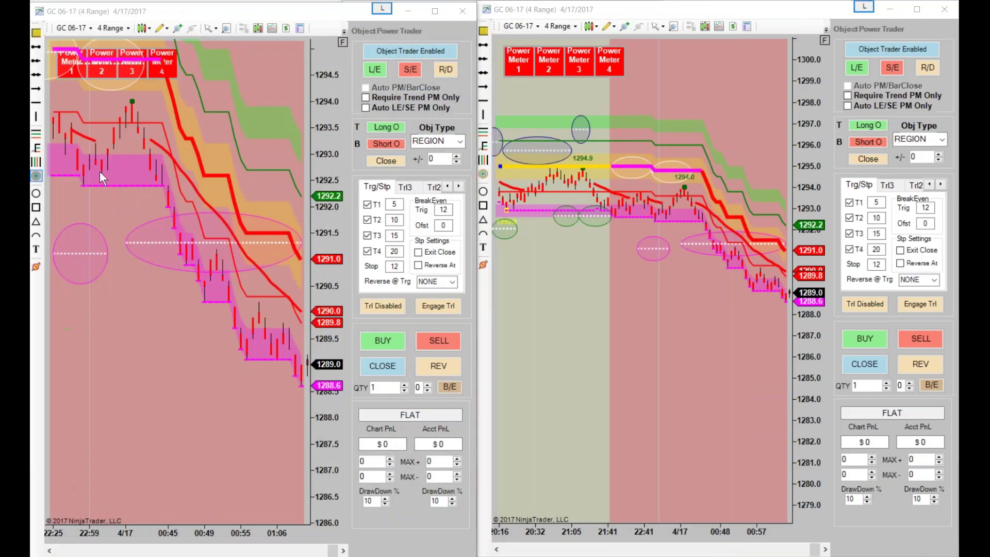
# - Set the top-left chart's trade quantity to 3
pyautogui.scroll(-3, 239, 351)
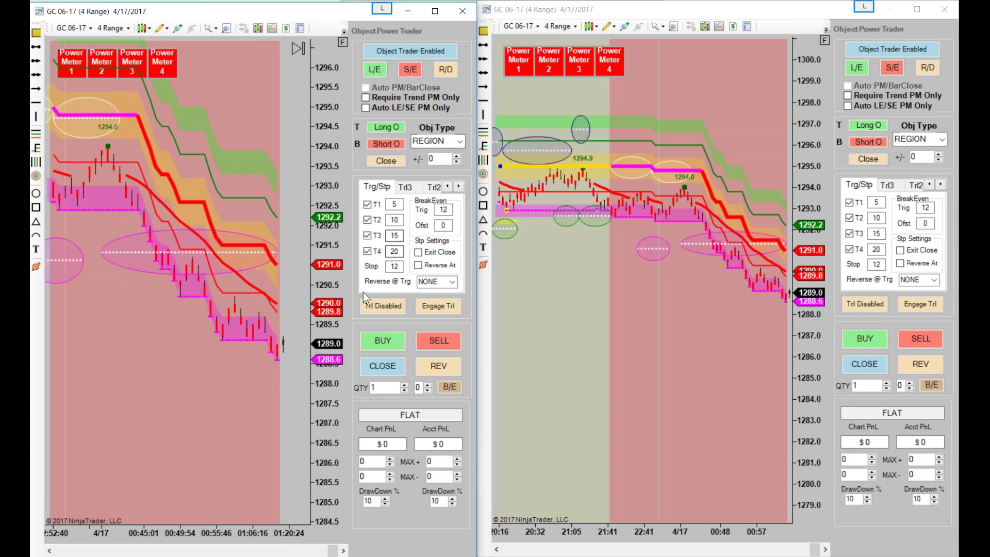
pyautogui.scroll(-2, 259, 398)
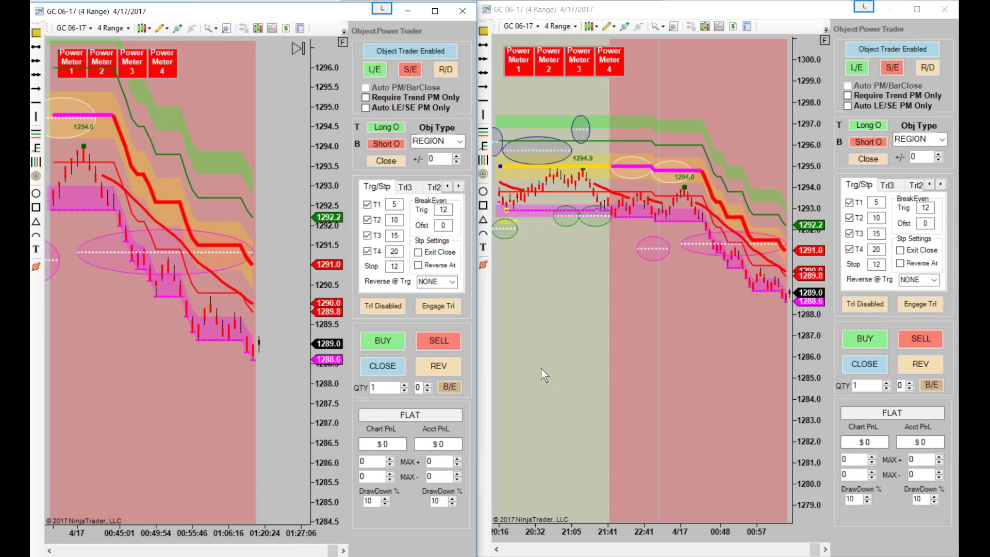
pyautogui.click(405, 384)
pyautogui.click(405, 384)
pyautogui.click(405, 385)
pyautogui.click(404, 392)
# - Rescale the left chart and turn off profit targets T4 and T3, leaving T1 and T2
pyautogui.moveTo(224, 530); pyautogui.dragTo(214, 494)
pyautogui.moveTo(317, 308); pyautogui.dragTo(224, 268)
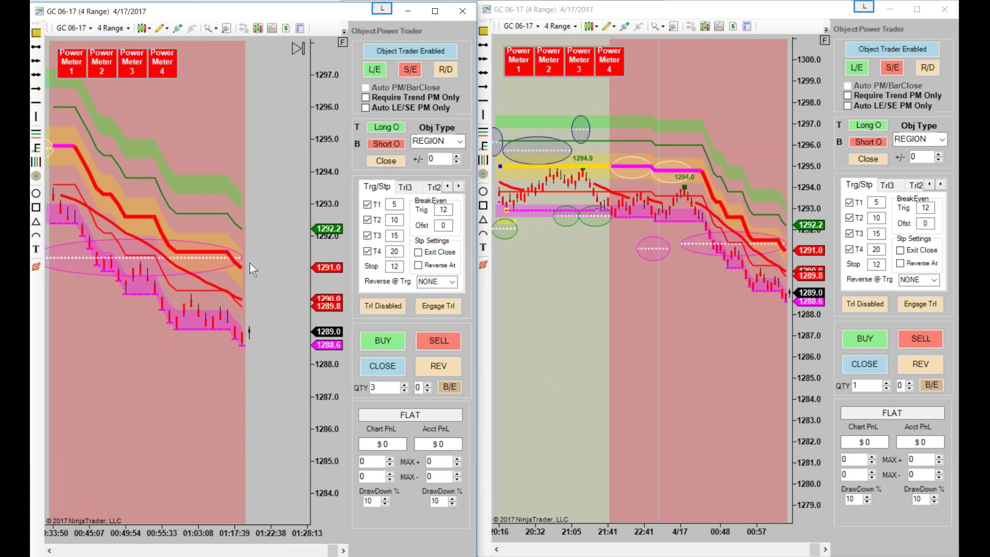
pyautogui.click(367, 251)
pyautogui.click(367, 235)
# - Move the right chart's green region to the 1293.0 level
pyautogui.moveTo(704, 387); pyautogui.dragTo(635, 393)
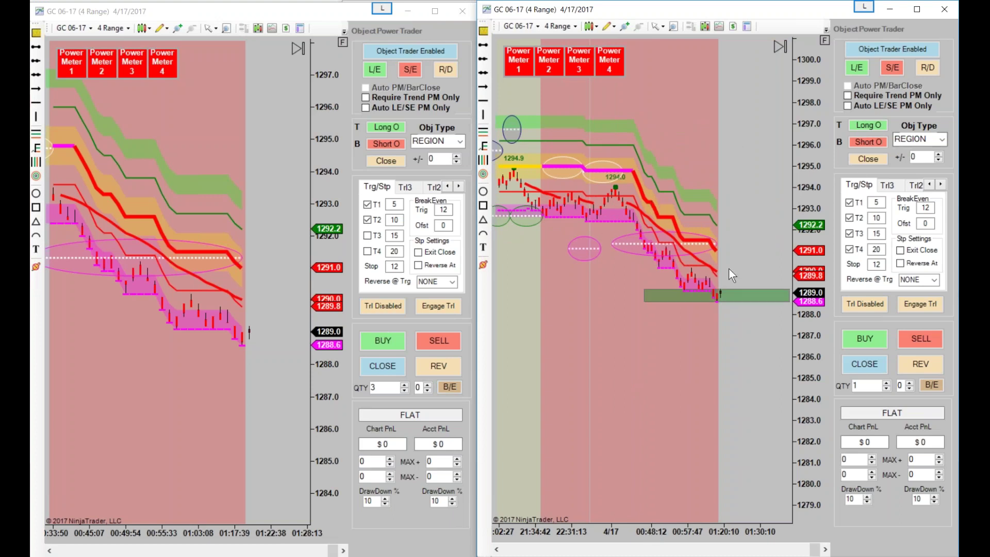
pyautogui.moveTo(754, 288); pyautogui.dragTo(684, 221)
pyautogui.moveTo(592, 532); pyautogui.dragTo(561, 275)
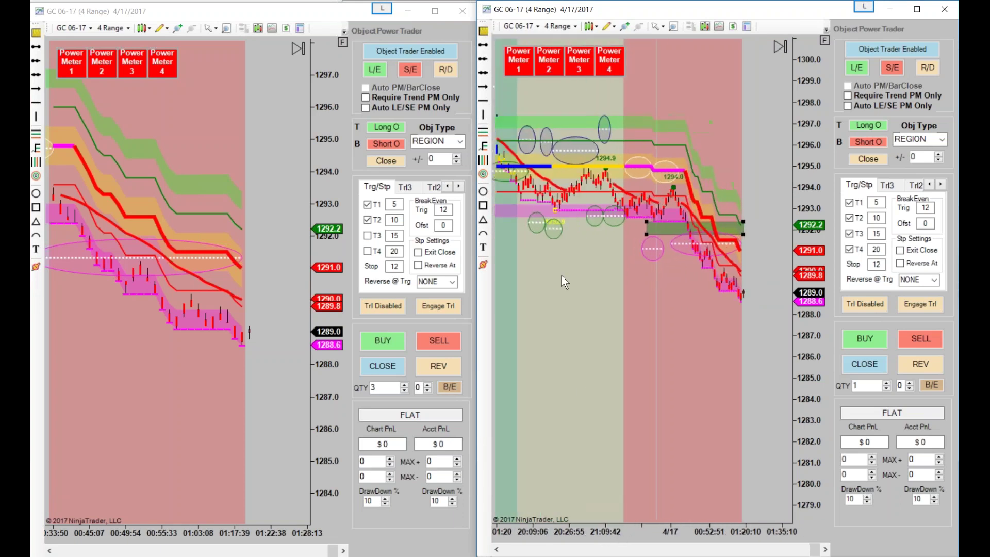
pyautogui.click(555, 209)
pyautogui.moveTo(724, 223); pyautogui.dragTo(744, 206)
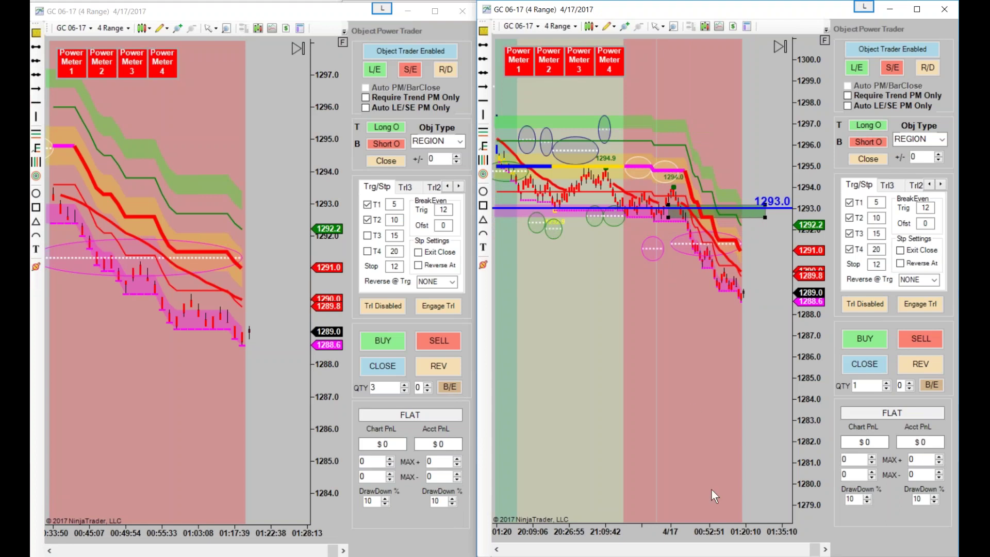
pyautogui.moveTo(694, 524); pyautogui.dragTo(758, 290)
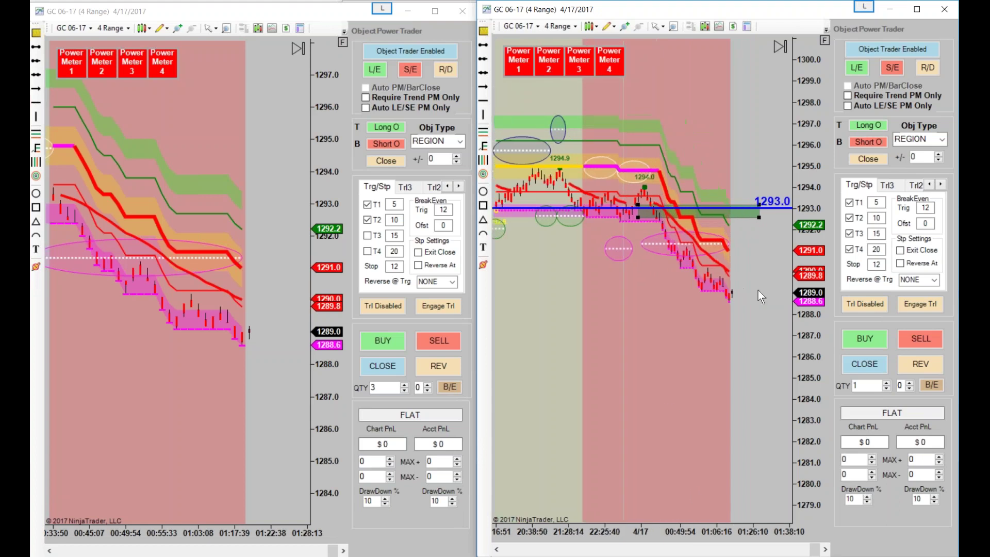
# - Make the region a 3-contract Short entry on Touch and bring the Renko chart forward
pyautogui.click(866, 125)
pyautogui.click(877, 159)
pyautogui.click(938, 154)
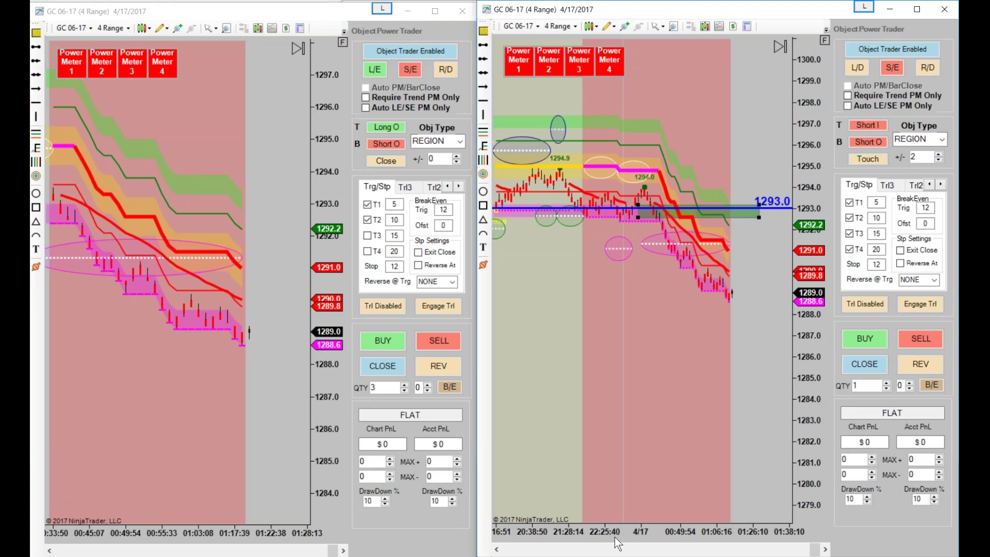
pyautogui.moveTo(805, 255); pyautogui.dragTo(806, 271)
pyautogui.doubleClick(886, 382)
pyautogui.moveTo(730, 231); pyautogui.dragTo(709, 231)
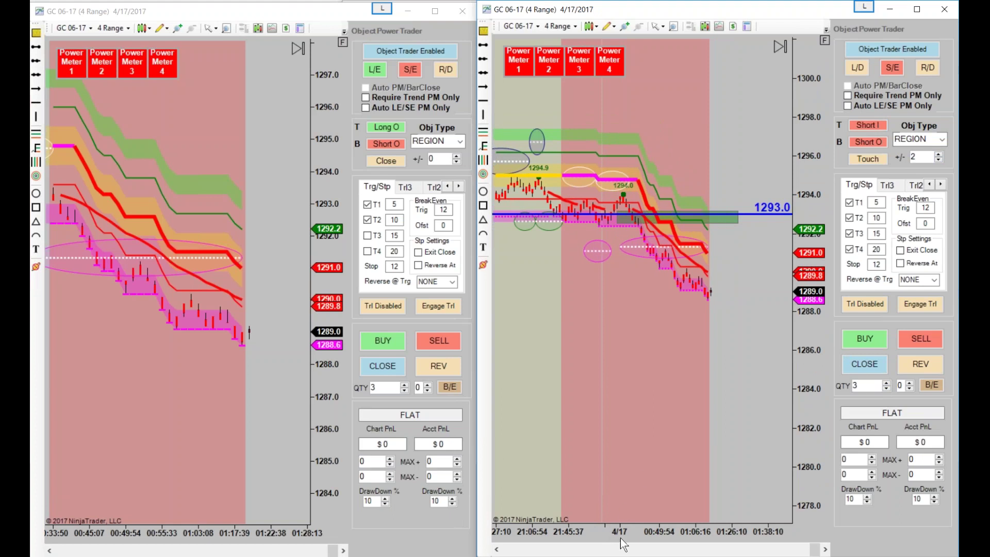
pyautogui.moveTo(607, 534); pyautogui.dragTo(633, 537)
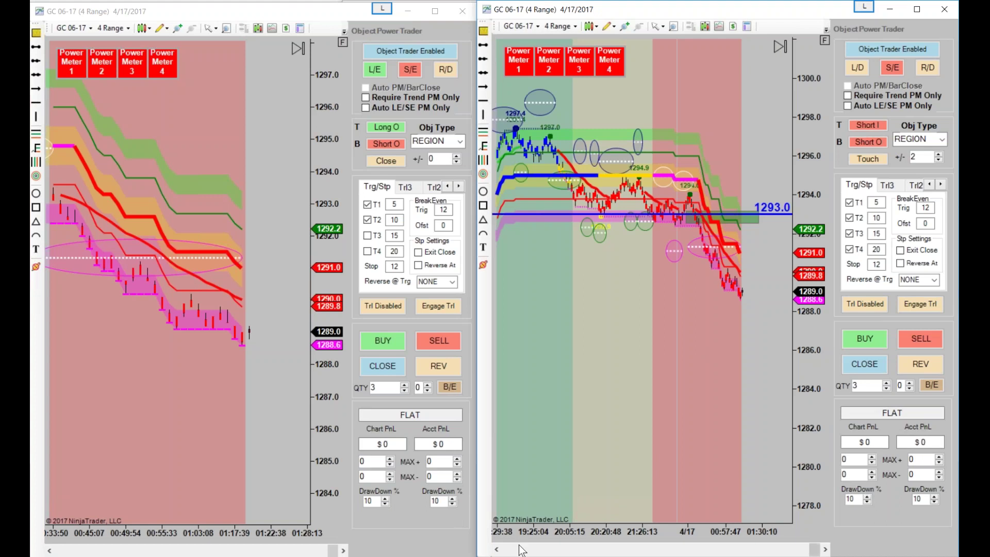
pyautogui.moveTo(560, 556)
pyautogui.click(796, 522)
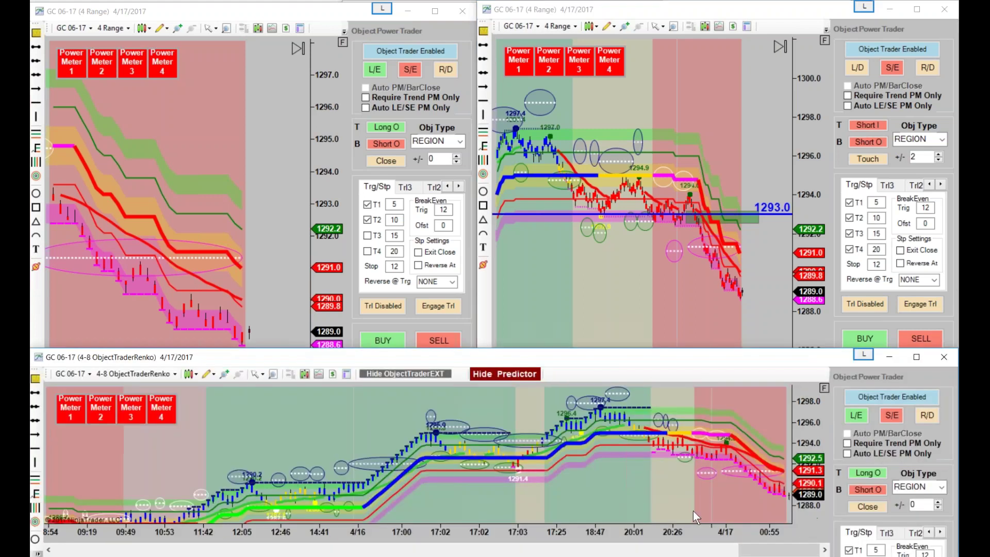
# - Auto-scale the Renko chart and draw a blue ray down from the latest bars below 1286.0
pyautogui.click(820, 385)
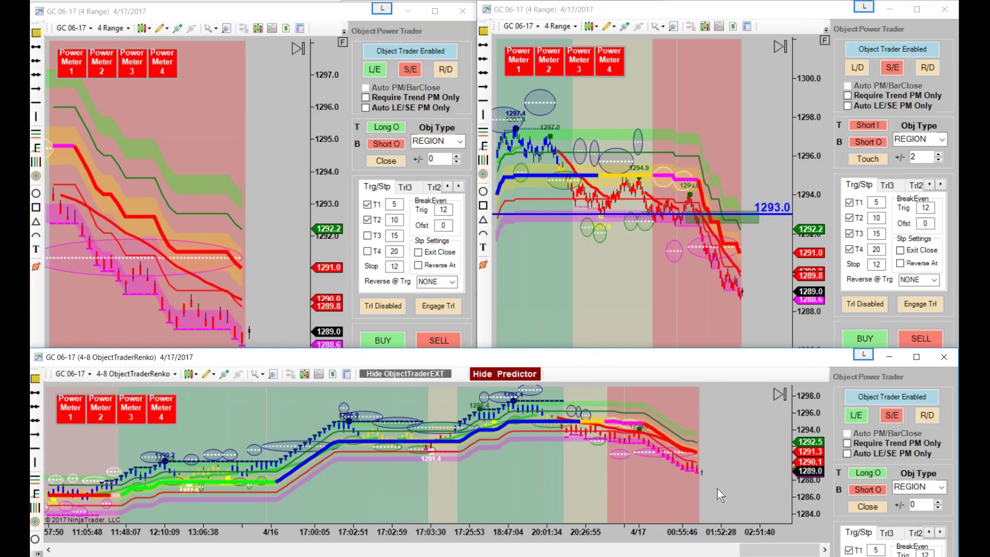
pyautogui.scroll(-3, 693, 496)
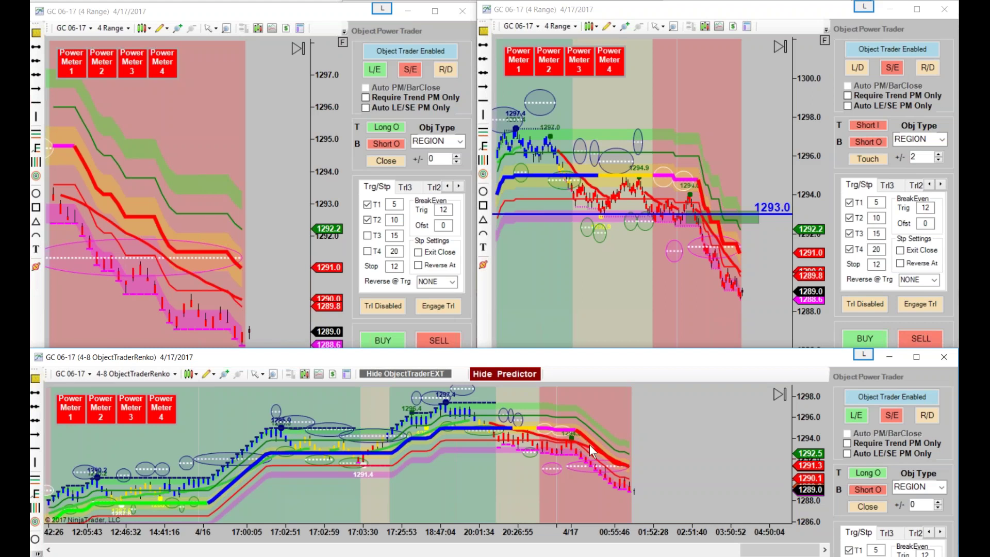
pyautogui.click(36, 410)
pyautogui.click(570, 434)
pyautogui.click(637, 485)
# - Remove the old blue ray from the Renko chart and set the object type to WEDGE
pyautogui.rightClick(649, 493)
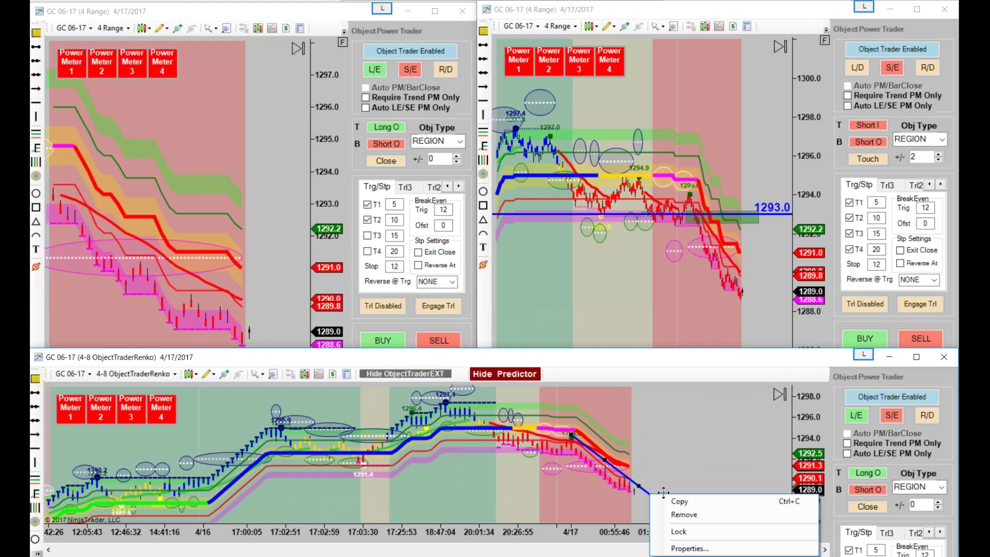
pyautogui.click(684, 514)
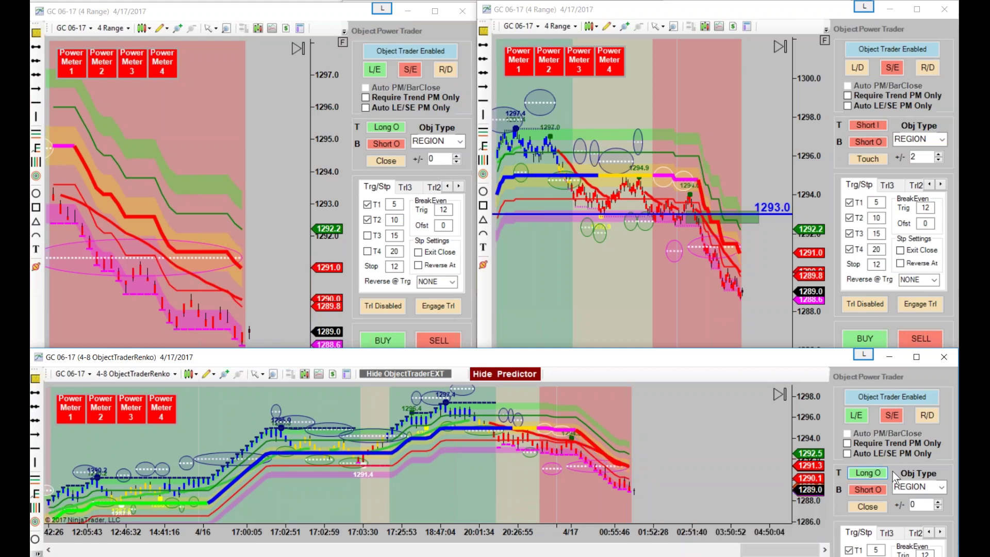
pyautogui.click(941, 487)
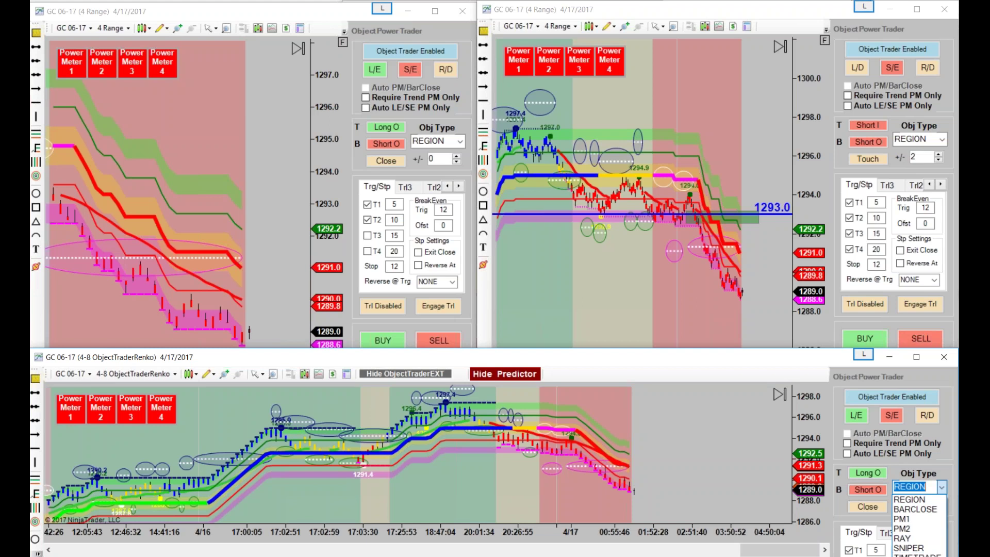
pyautogui.click(918, 553)
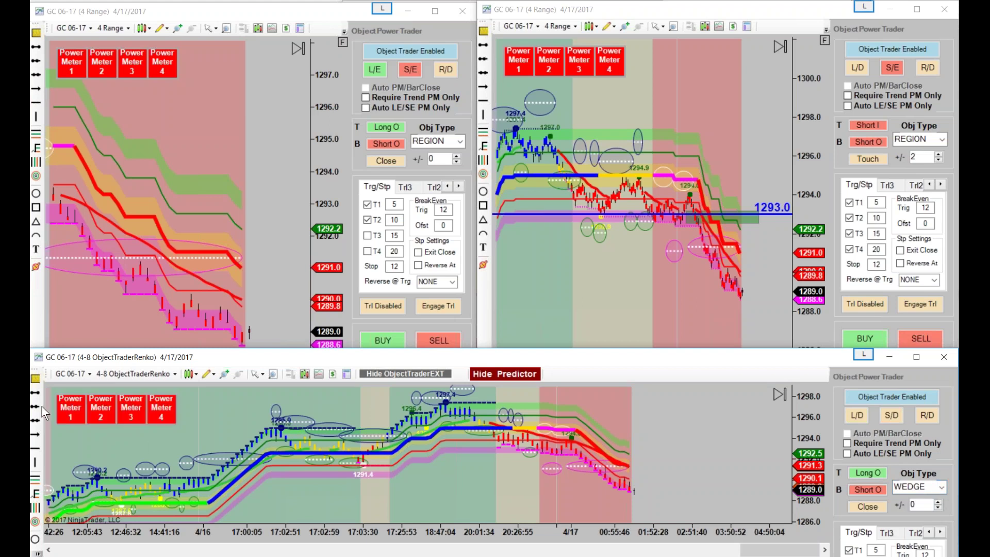
# - Draw a new downward-sloping ray across the recent bars and switch L/D to L/E
pyautogui.click(36, 434)
pyautogui.click(571, 432)
pyautogui.click(634, 456)
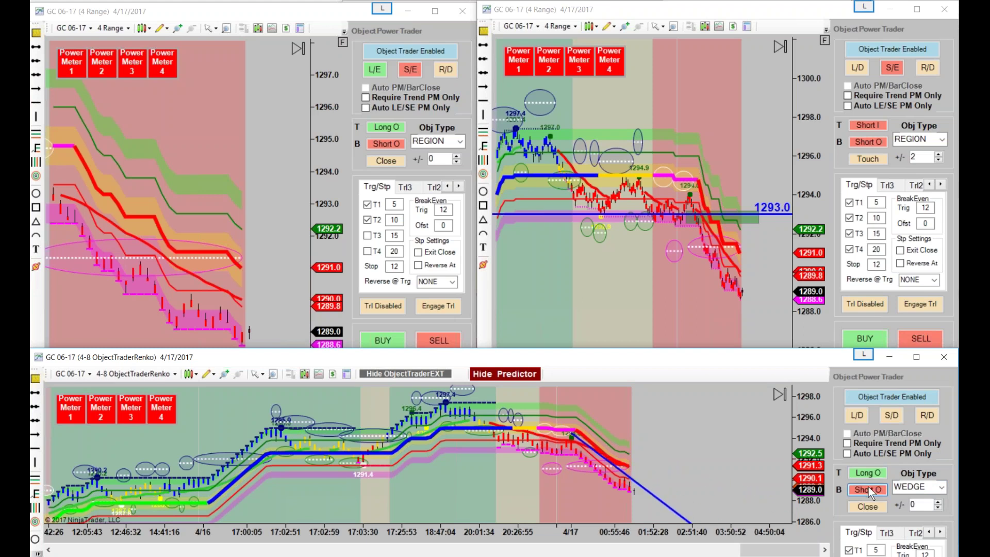
pyautogui.click(852, 416)
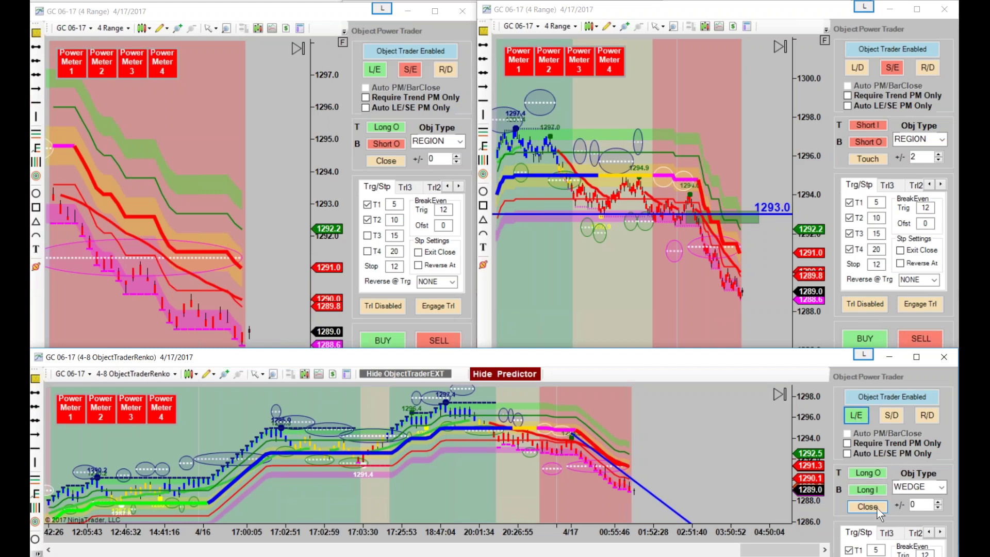
pyautogui.scroll(3, 619, 537)
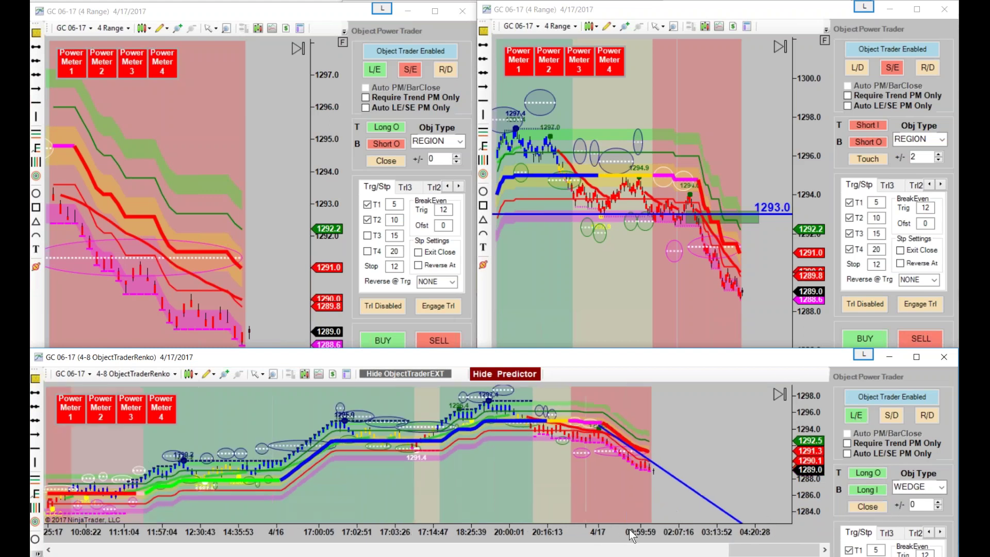
# - Maximize the Renko chart, set QTY to 3 with T3 and T4 unchecked, then restore the tiled charts
pyautogui.doubleClick(606, 362)
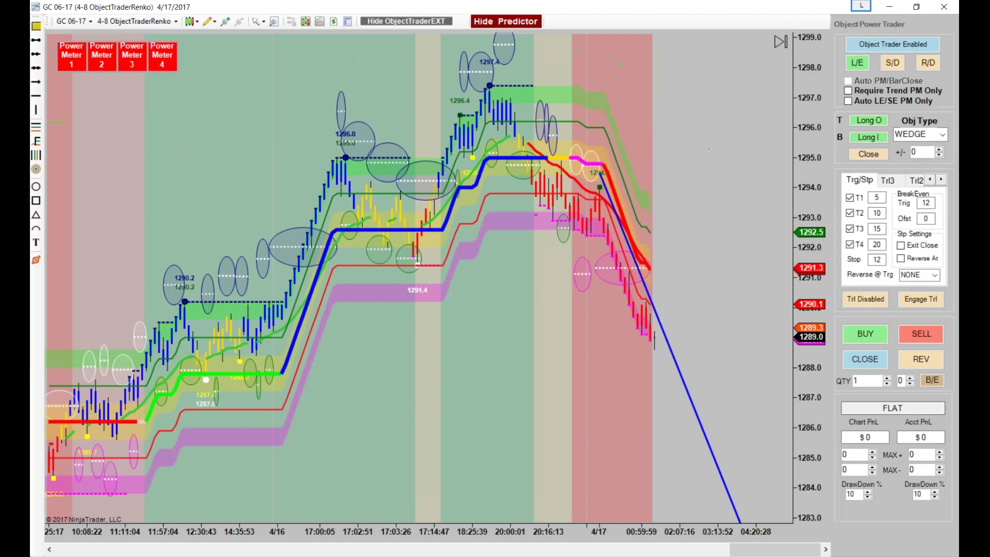
pyautogui.click(887, 378)
pyautogui.click(887, 378)
pyautogui.moveTo(628, 536); pyautogui.dragTo(517, 531)
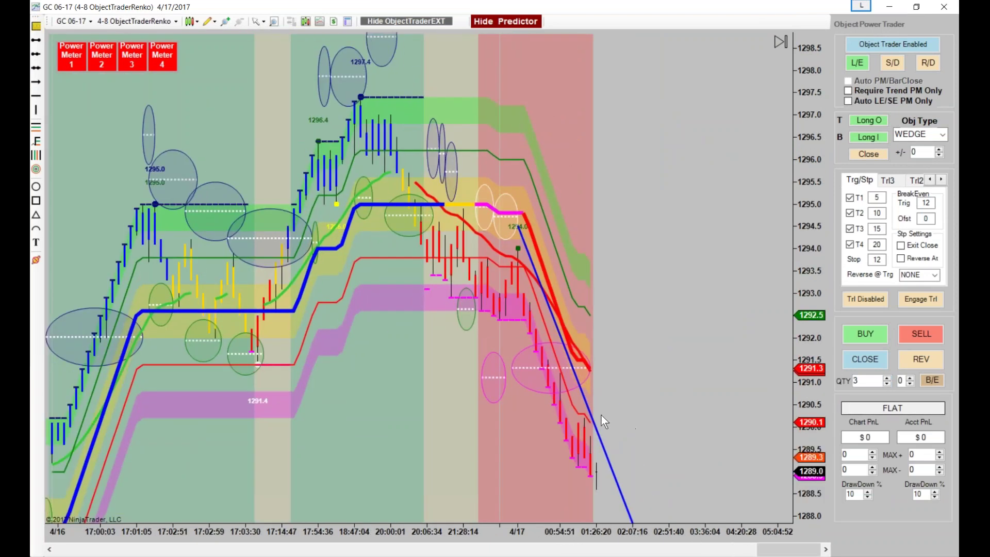
pyautogui.click(850, 228)
pyautogui.click(914, 8)
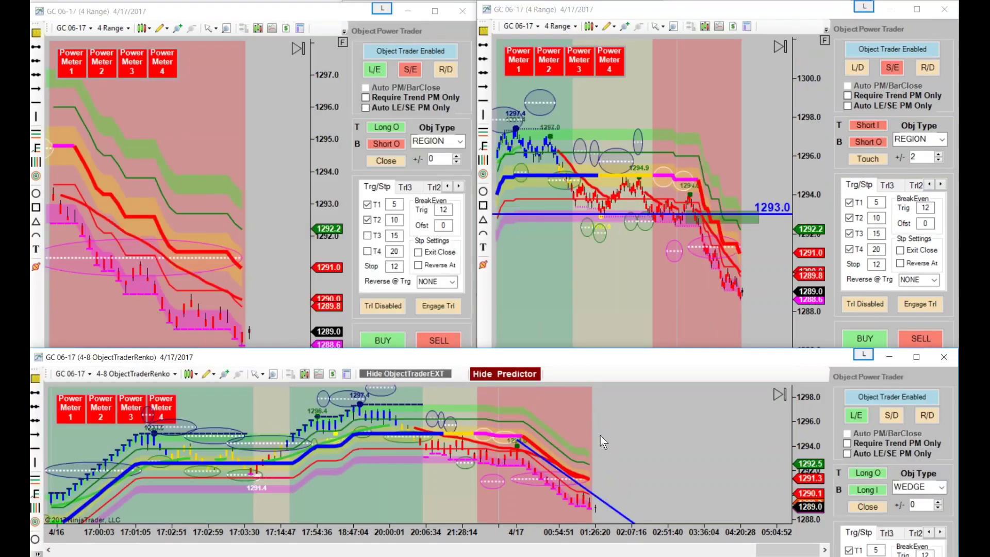
pyautogui.click(551, 302)
pyautogui.scroll(-1, 551, 302)
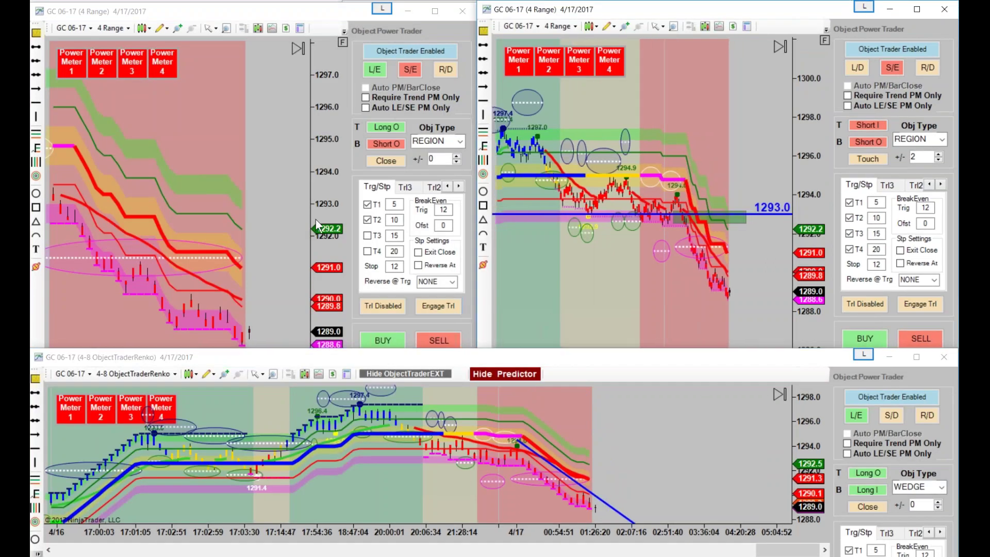
# - On the top-left chart, choose PM1 as the object type and switch L/D to L/E
pyautogui.click(333, 201)
pyautogui.scroll(-3, 333, 201)
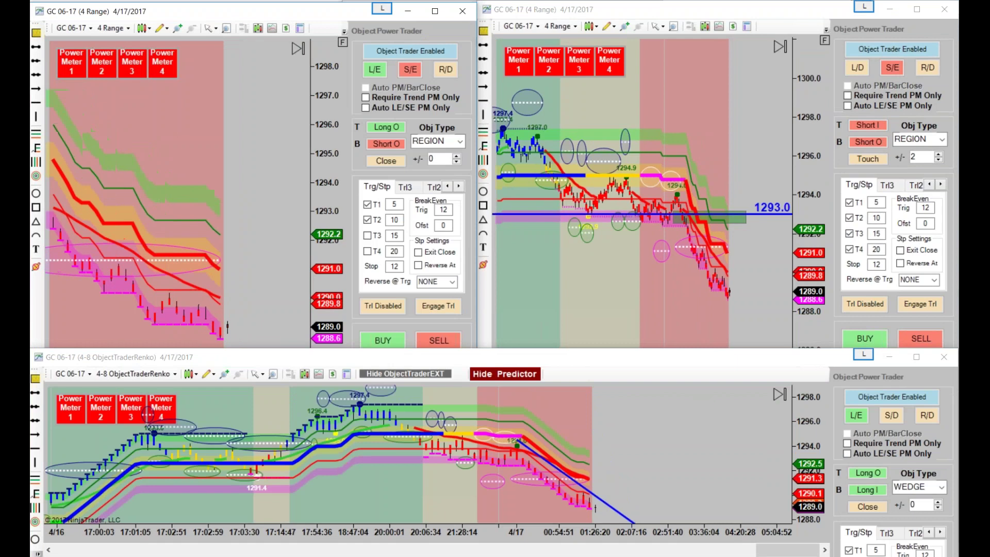
pyautogui.click(460, 142)
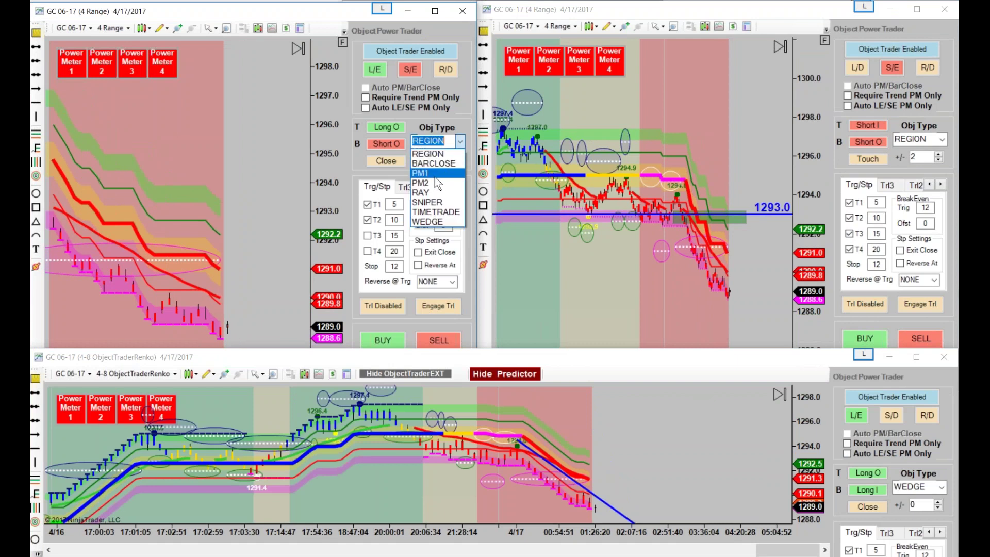
pyautogui.click(434, 174)
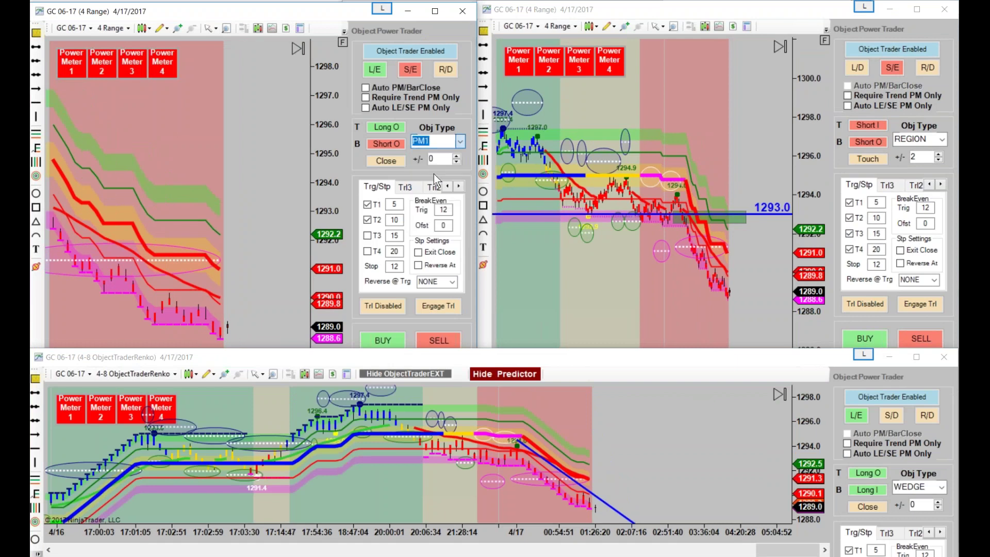
pyautogui.click(372, 71)
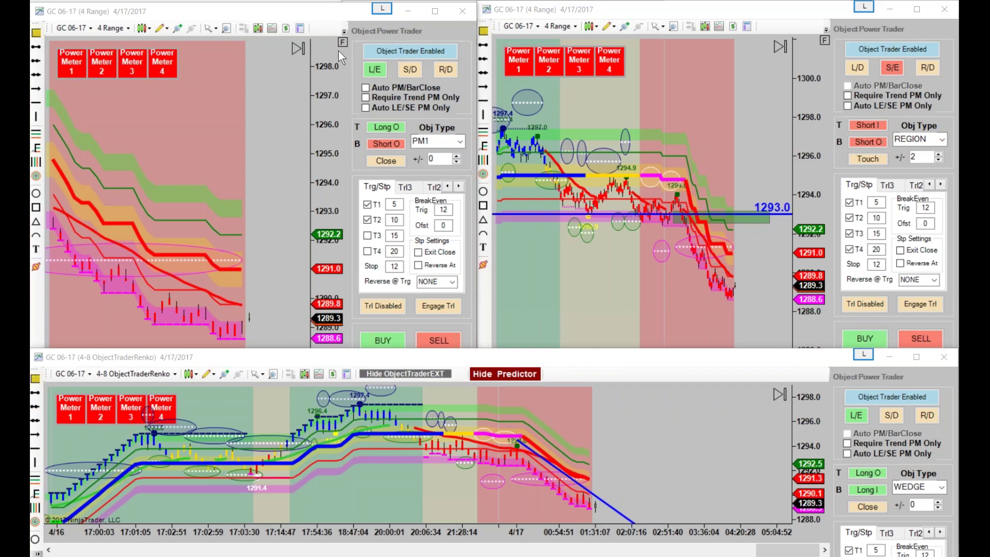
# - Auto-fit the top-left chart, then drag its price axis to show a wider price range
pyautogui.click(341, 37)
pyautogui.moveTo(326, 213); pyautogui.dragTo(308, 281)
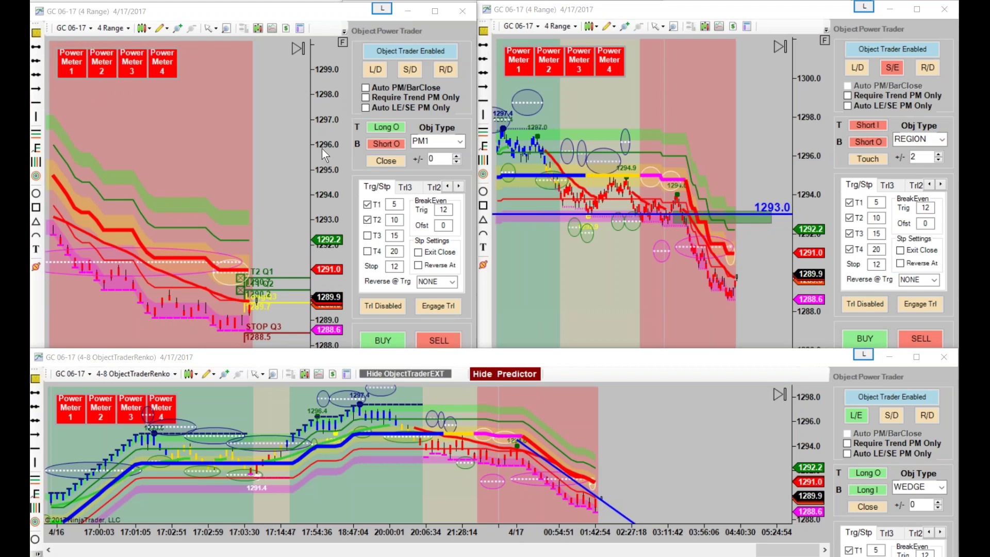
pyautogui.moveTo(322, 149); pyautogui.dragTo(316, 128)
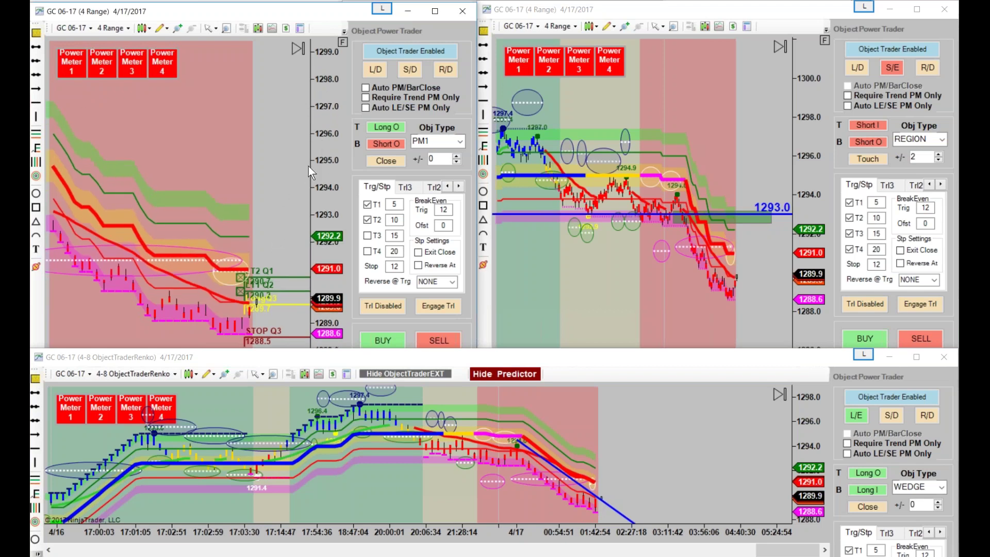
pyautogui.moveTo(323, 129); pyautogui.dragTo(222, 245)
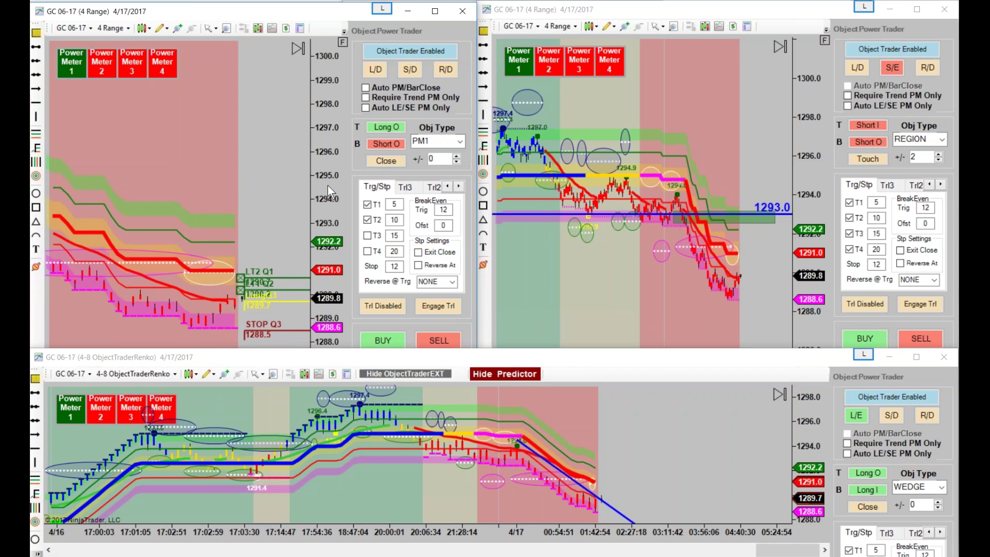
# - Widen the lower Renko chart's bars and restore its automatic price scaling
pyautogui.scroll(-2, 436, 489)
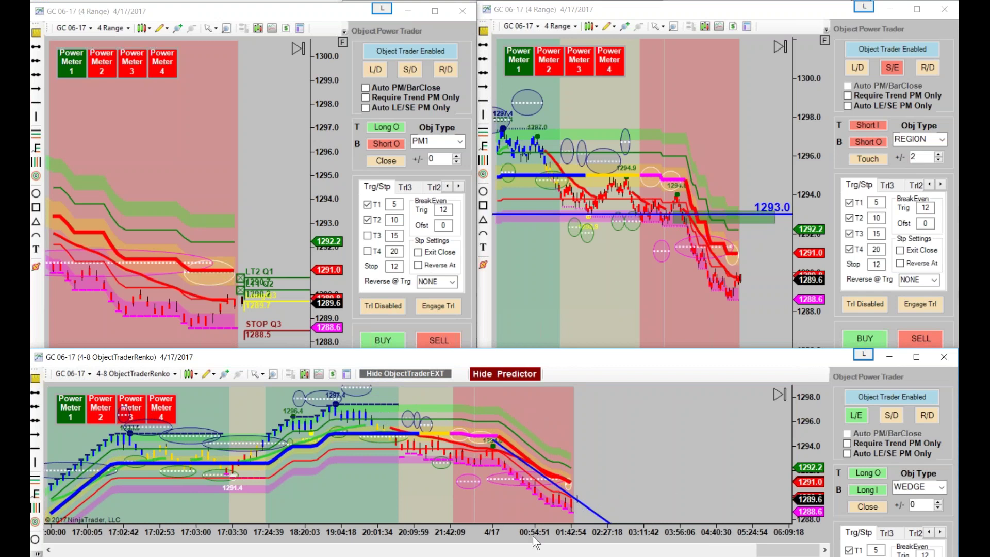
pyautogui.moveTo(533, 534); pyautogui.dragTo(641, 468)
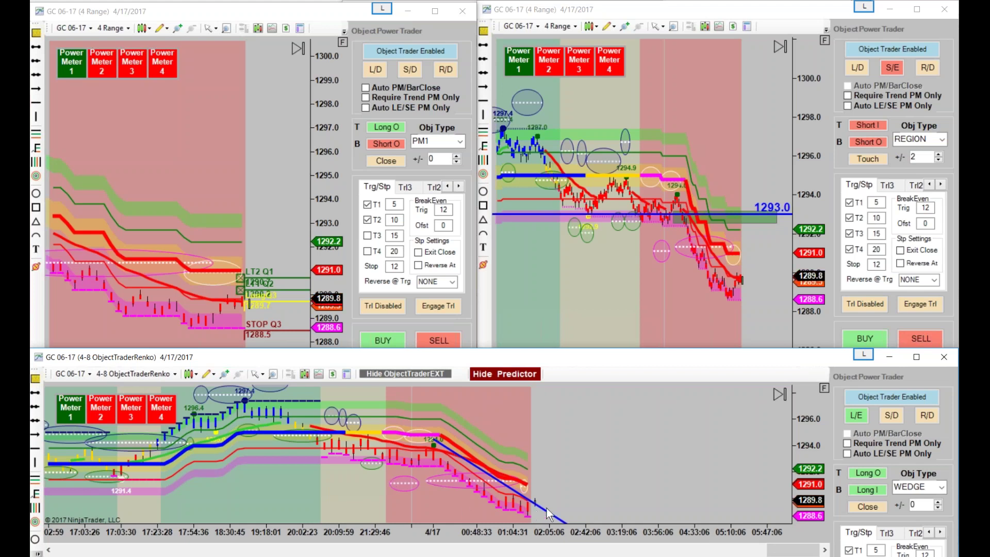
pyautogui.click(822, 387)
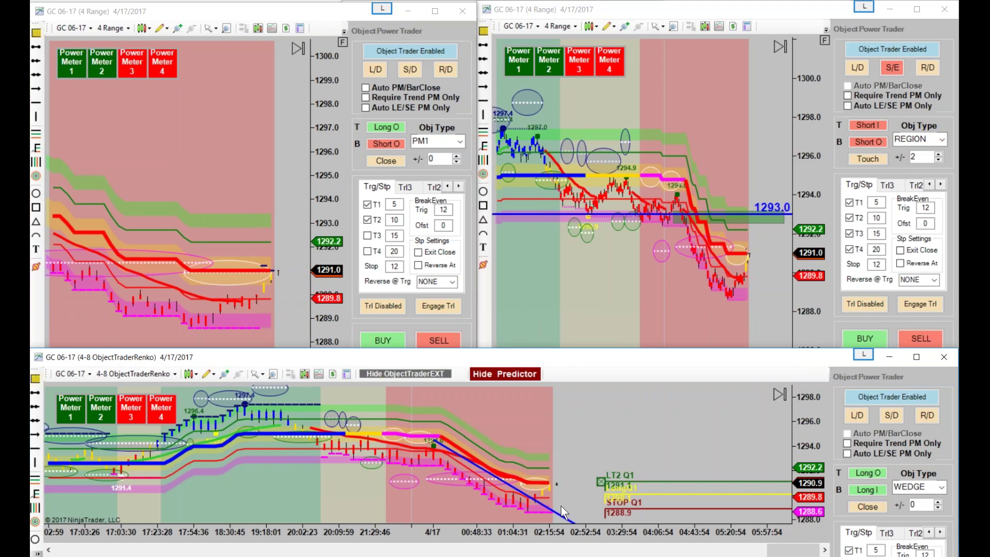
# - Maximize the Renko chart, widen its bars, and pan left to leave room on the right
pyautogui.doubleClick(577, 359)
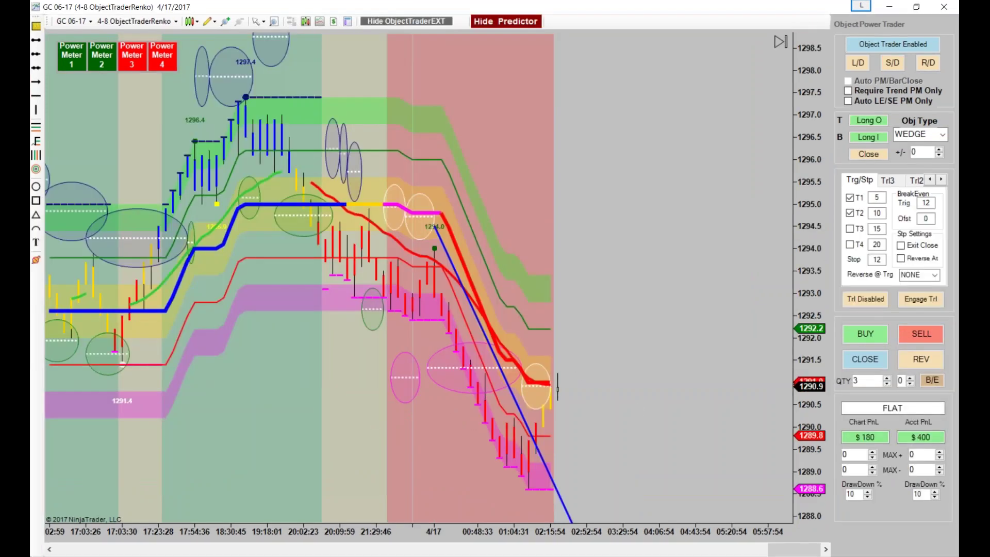
pyautogui.moveTo(904, 435); pyautogui.dragTo(935, 436)
pyautogui.moveTo(589, 531); pyautogui.dragTo(453, 523)
pyautogui.moveTo(406, 471); pyautogui.dragTo(297, 420)
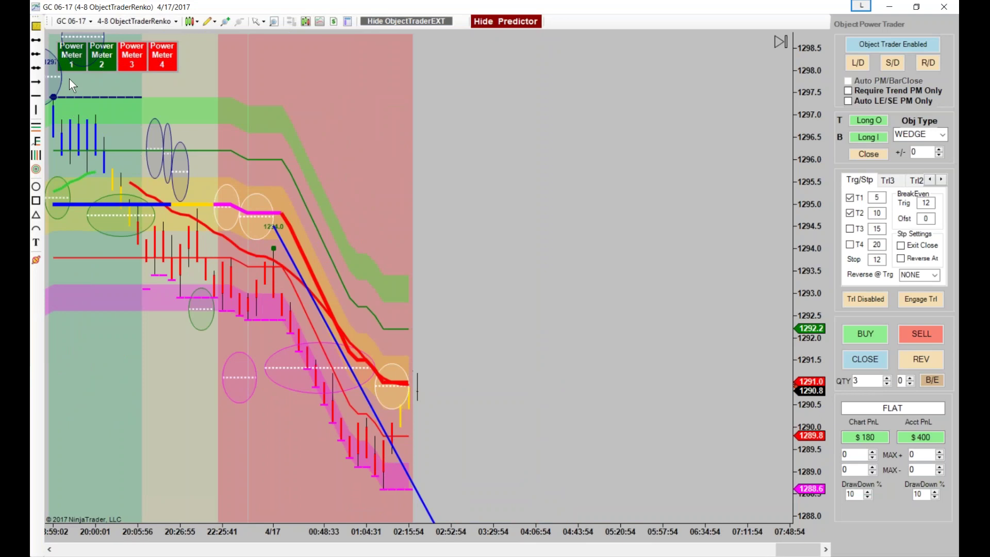
# - Draw a ray anchored at the recent low rising up to the right
pyautogui.click(36, 53)
pyautogui.click(383, 486)
pyautogui.click(400, 442)
pyautogui.click(417, 402)
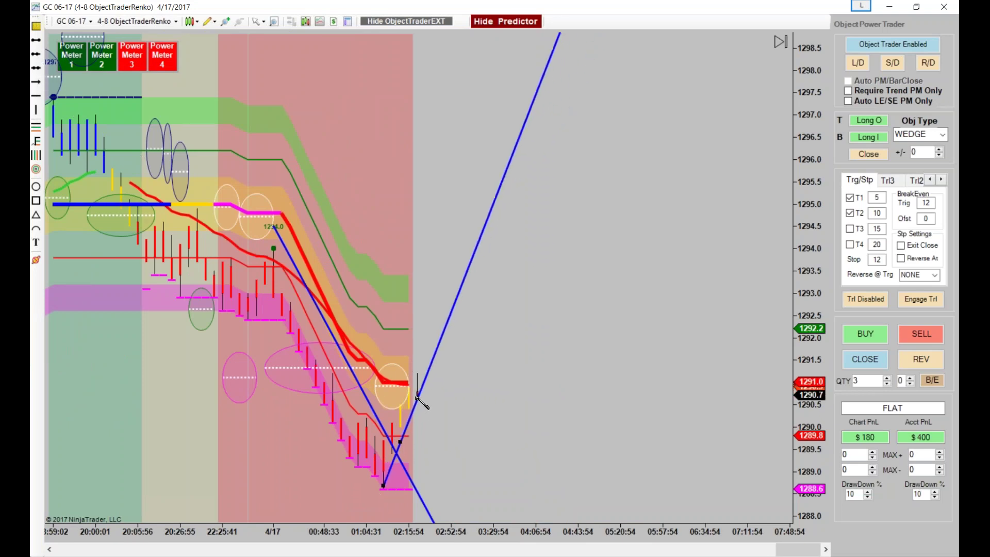
# - Arm the ray for short entries with S/E and set its trigger to Short I
pyautogui.click(892, 63)
pyautogui.click(868, 120)
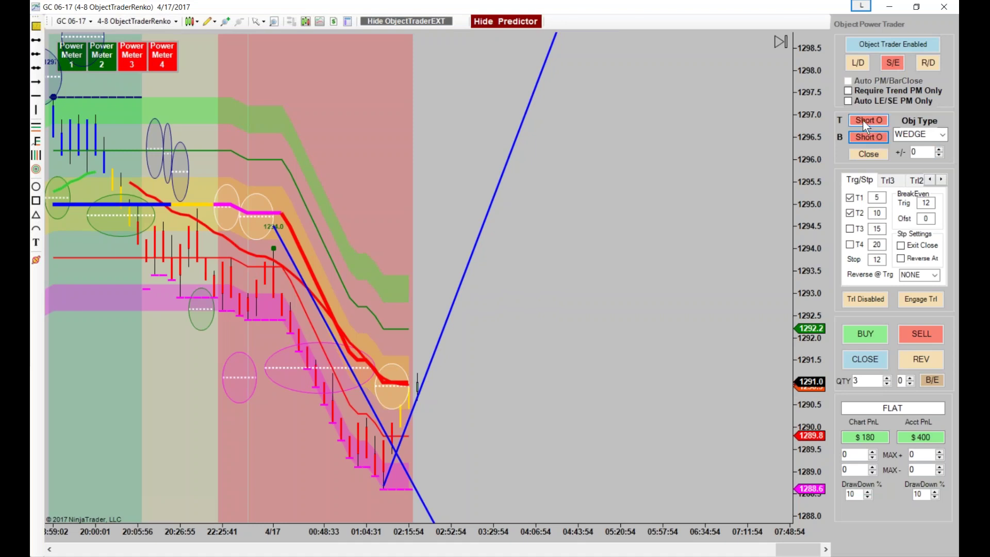
pyautogui.click(864, 121)
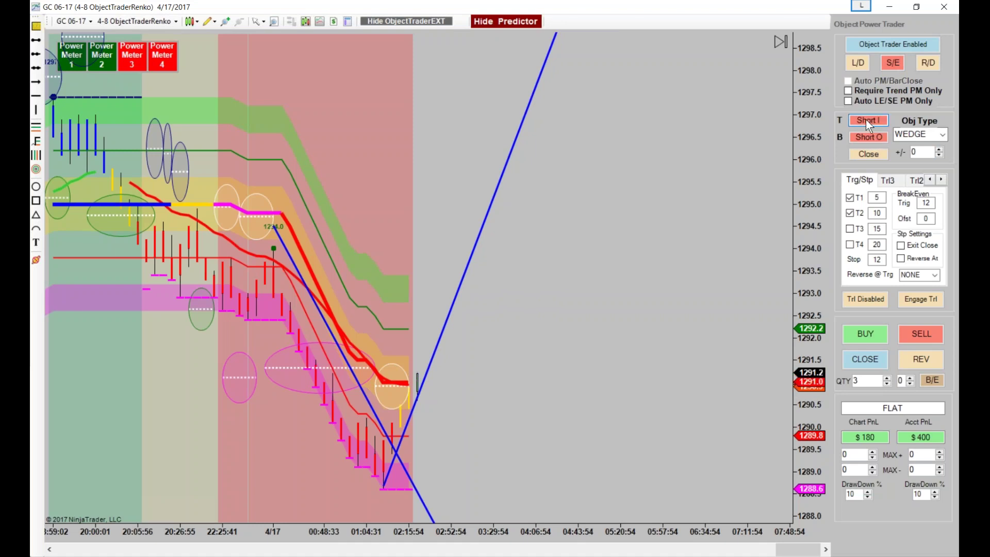
pyautogui.moveTo(319, 490); pyautogui.dragTo(517, 472)
pyautogui.moveTo(517, 533); pyautogui.dragTo(497, 536)
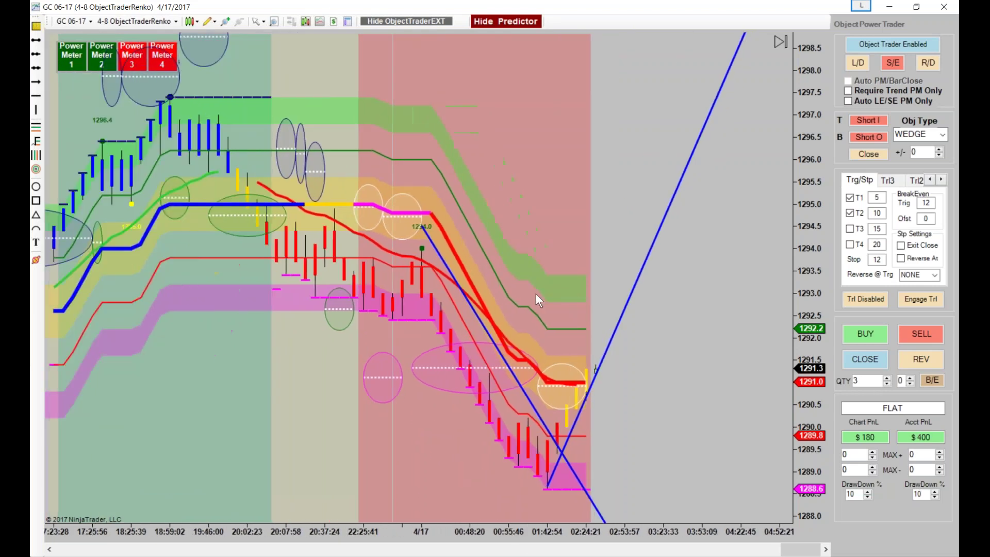
pyautogui.click(533, 19)
# - Restore the tiled charts and place a REGION zone at about 1291.3 on the top-left chart
pyautogui.doubleClick(530, 9)
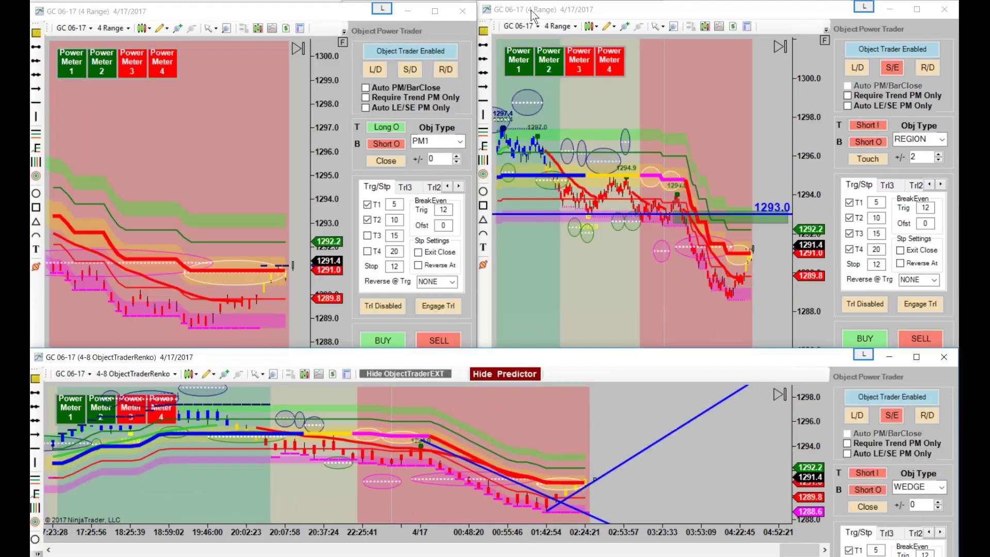
pyautogui.moveTo(593, 297); pyautogui.dragTo(572, 294)
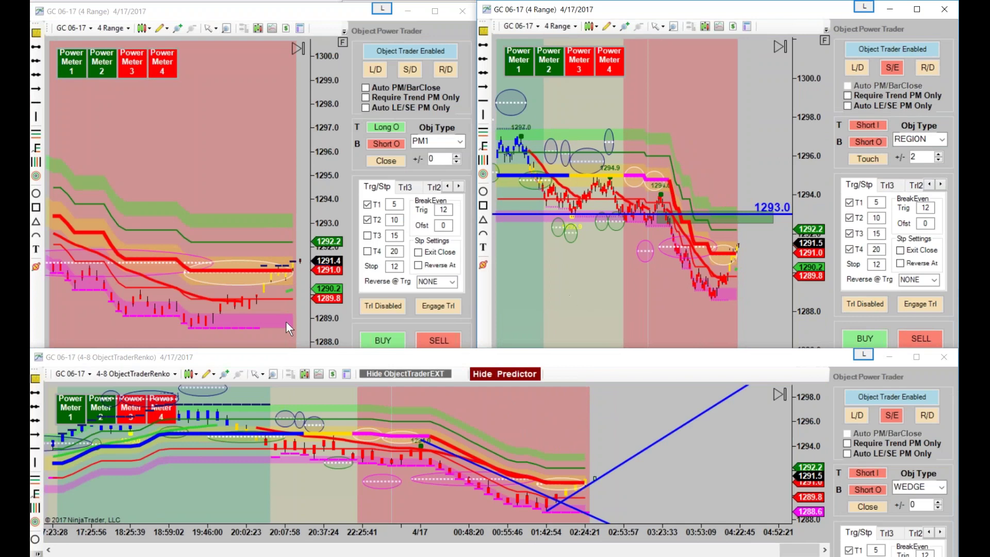
pyautogui.moveTo(283, 325); pyautogui.dragTo(261, 331)
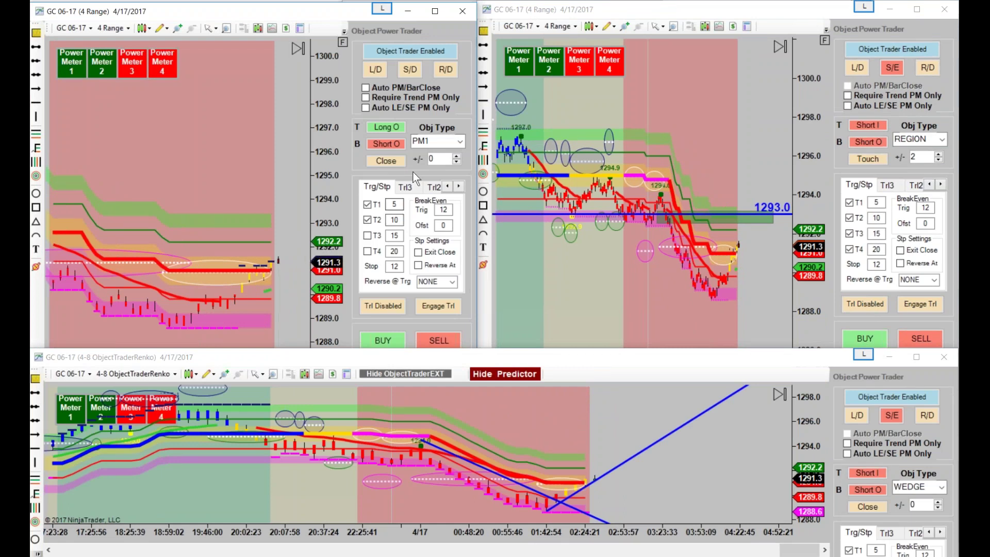
pyautogui.click(459, 144)
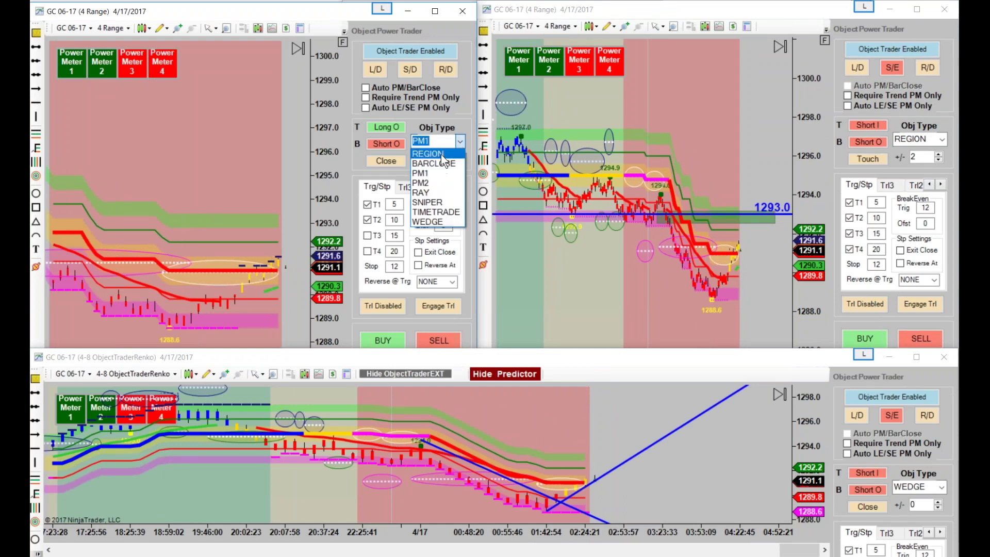
pyautogui.click(441, 154)
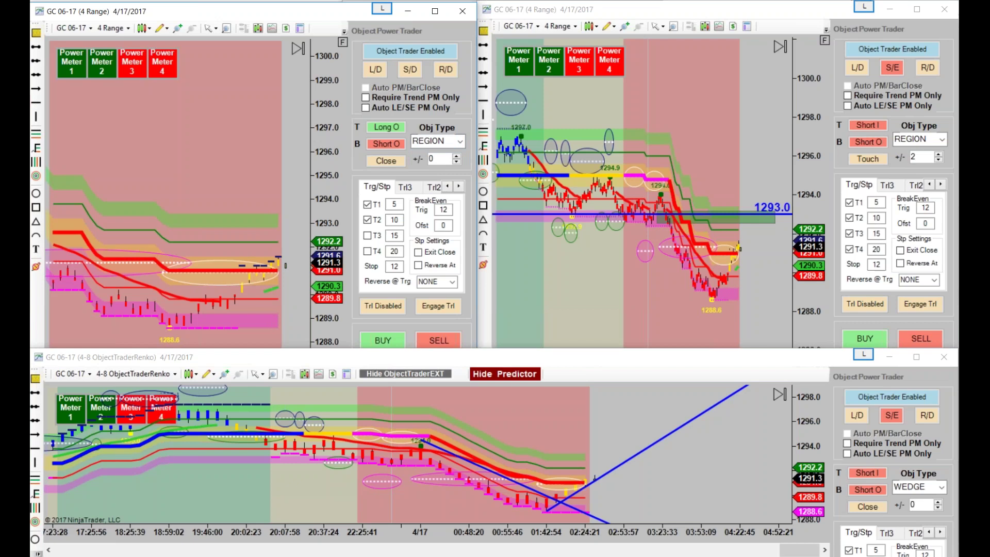
pyautogui.click(286, 266)
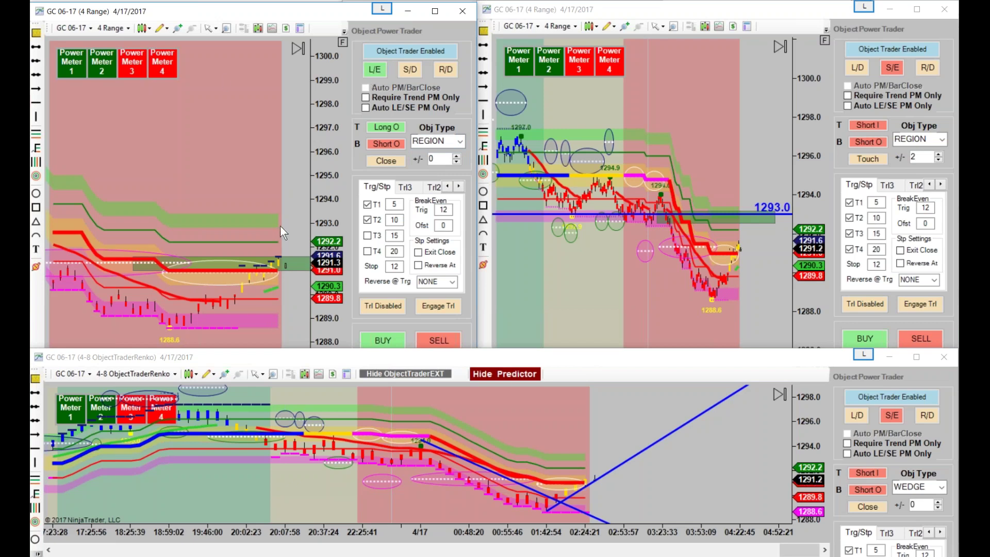
# - Shift the top-left chart left, select the green region zone, and enable S/E
pyautogui.moveTo(261, 160); pyautogui.dragTo(225, 161)
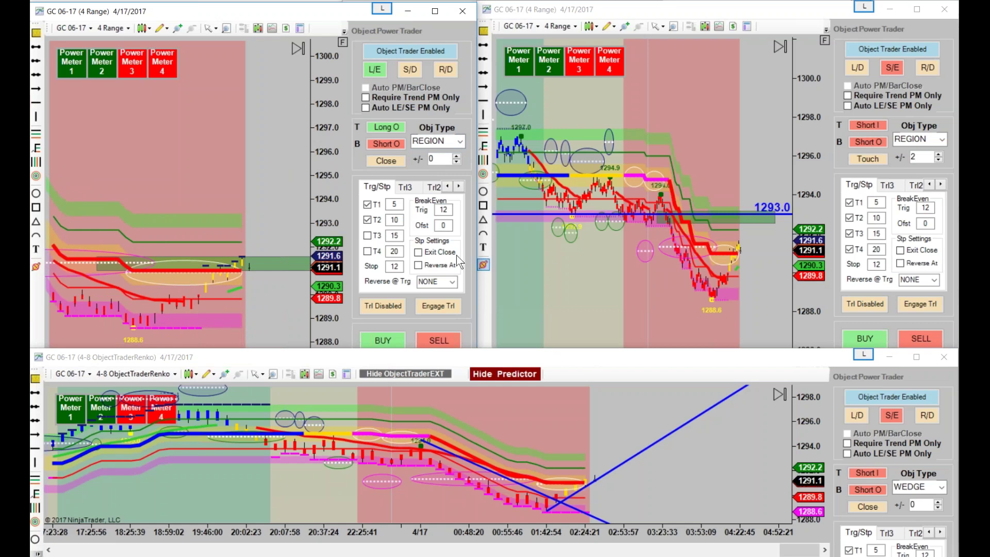
pyautogui.moveTo(319, 303); pyautogui.dragTo(216, 304)
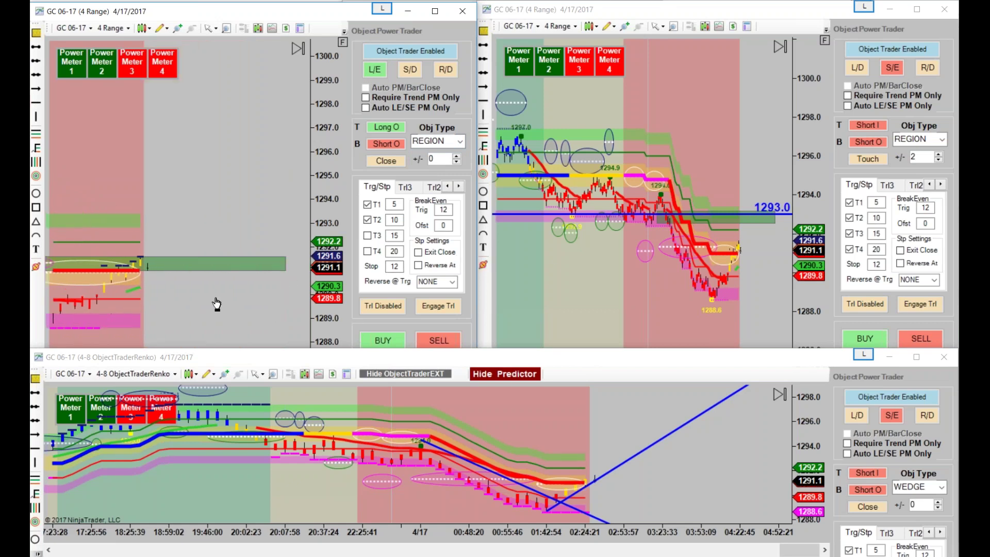
pyautogui.click(282, 273)
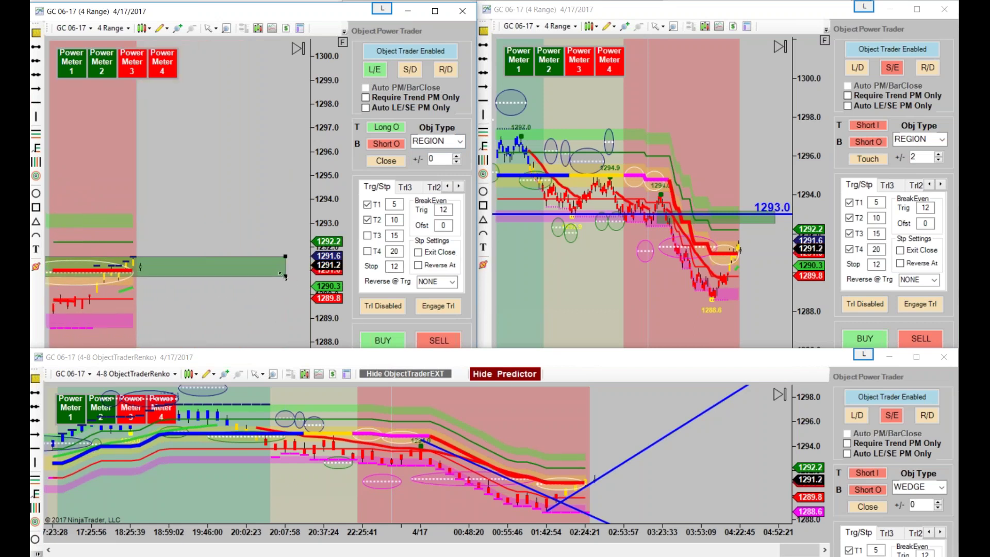
pyautogui.scroll(2, 238, 321)
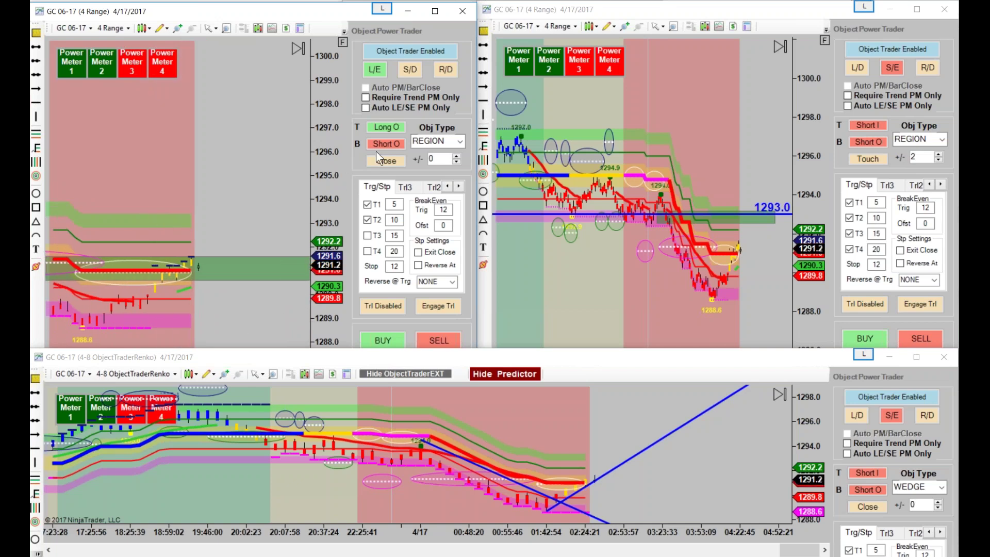
pyautogui.click(413, 70)
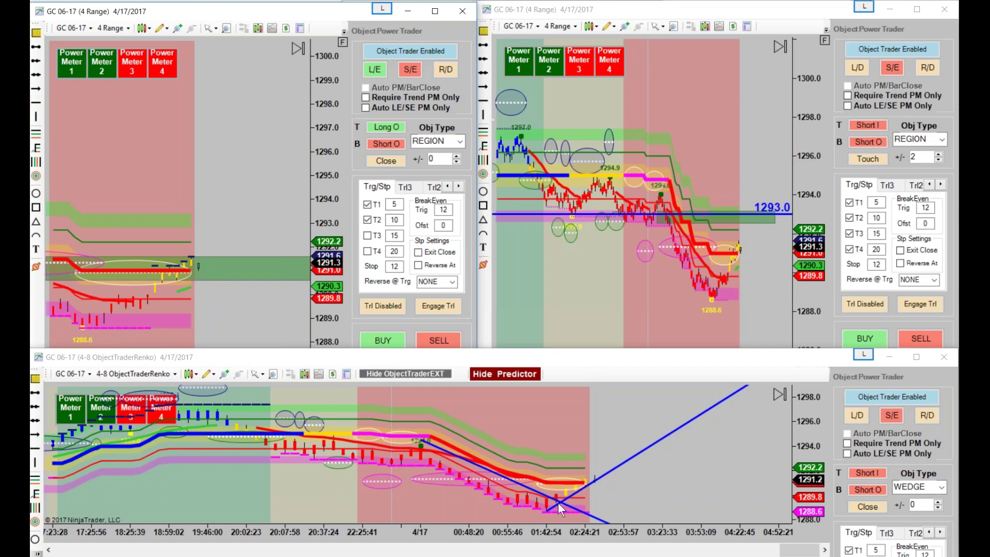
# - Pan the Renko chart left and rescale its price axis from 1296 to 1289 to stretch the candles
pyautogui.moveTo(461, 505); pyautogui.dragTo(416, 434)
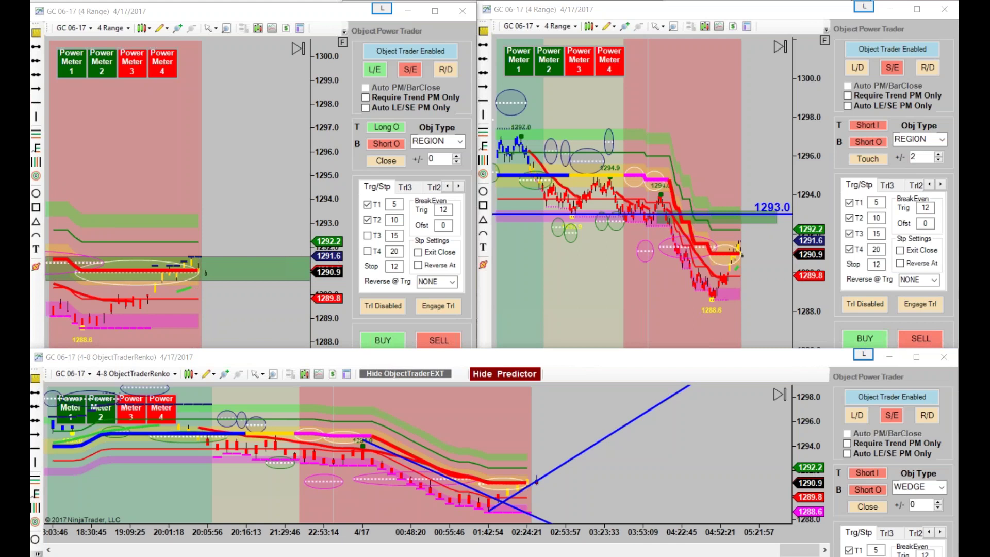
pyautogui.moveTo(817, 415); pyautogui.dragTo(810, 392)
# - Maximize the Renko chart, make the rising ray slightly shallower, and compress the price axis
pyautogui.doubleClick(540, 356)
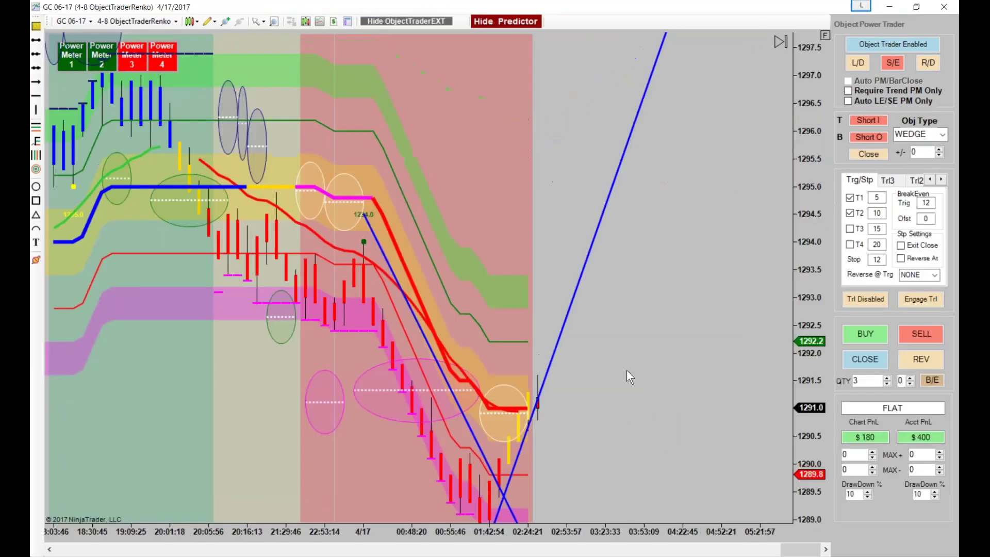
pyautogui.moveTo(538, 398); pyautogui.dragTo(566, 358)
pyautogui.click(597, 410)
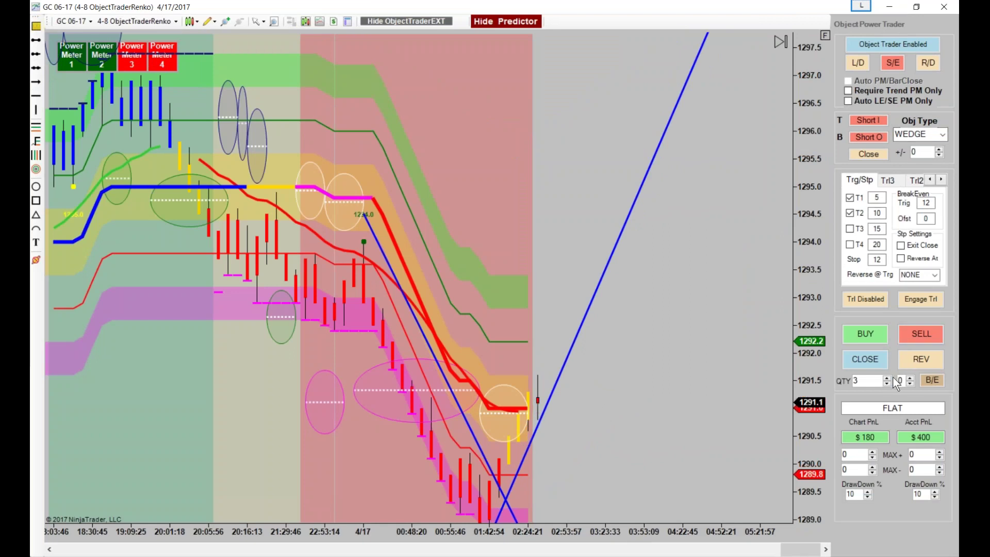
pyautogui.moveTo(812, 218); pyautogui.dragTo(795, 299)
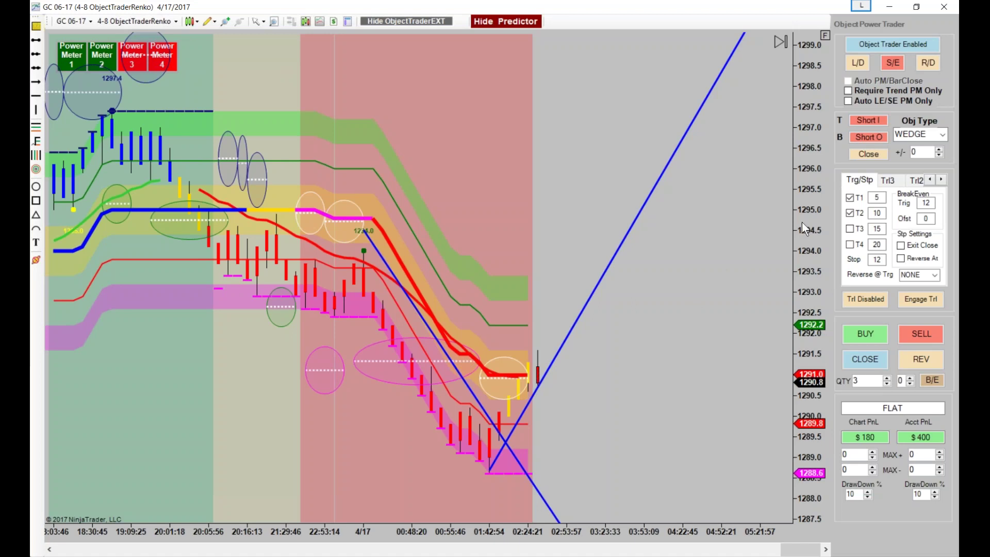
pyautogui.moveTo(803, 223); pyautogui.dragTo(729, 264)
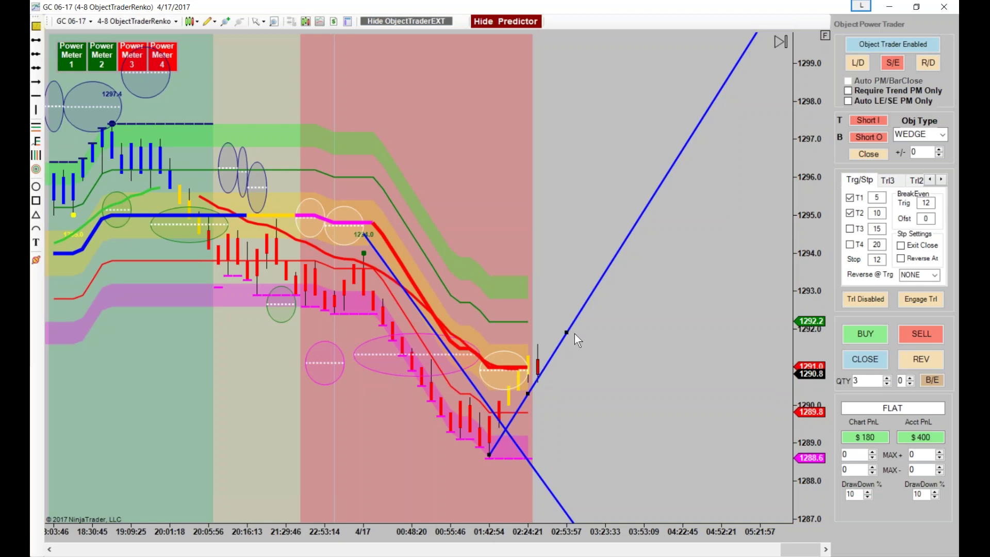
# - Flatten the ray slightly, add a horizontal line at 1292.4, and compress bars to show earlier history
pyautogui.moveTo(567, 333); pyautogui.dragTo(576, 330)
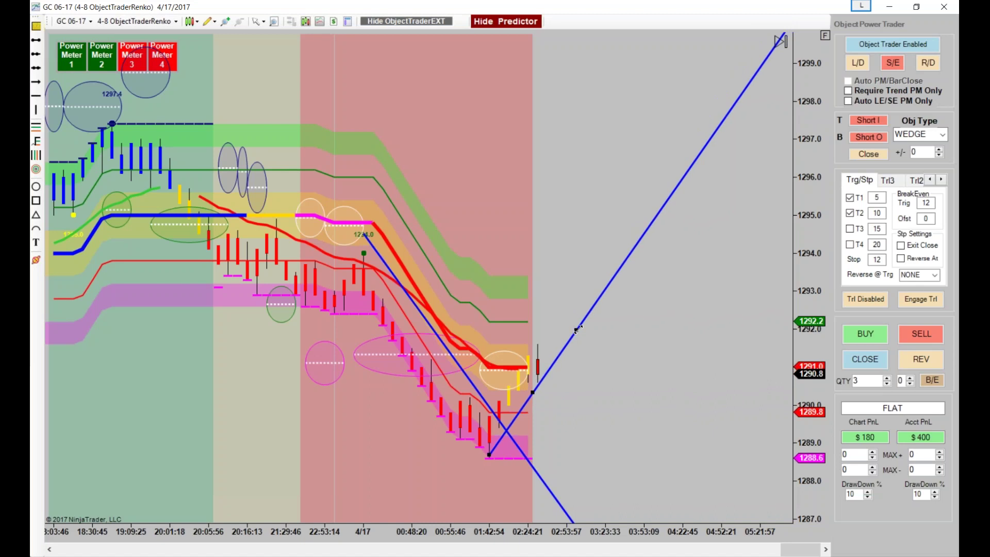
pyautogui.moveTo(439, 522); pyautogui.dragTo(517, 529)
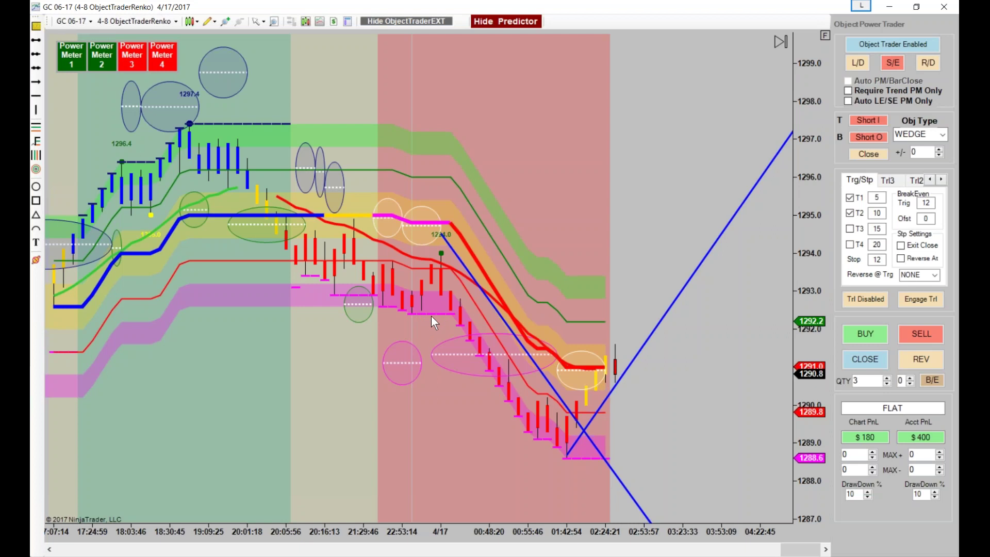
pyautogui.click(36, 96)
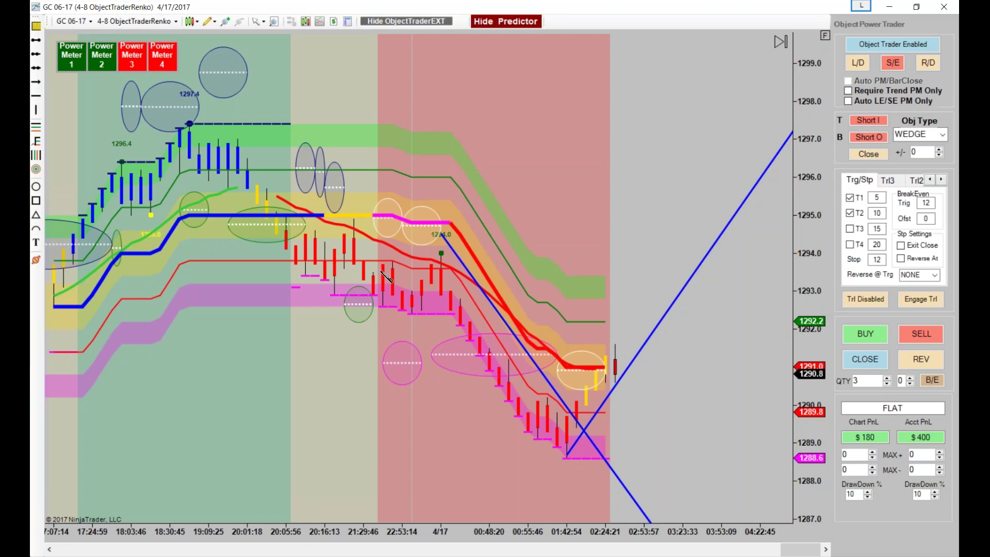
pyautogui.click(416, 312)
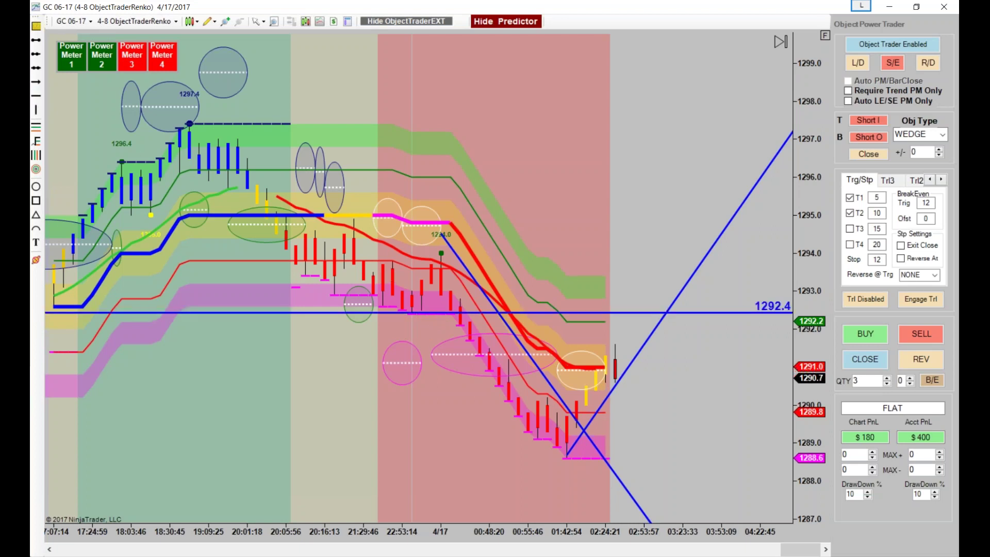
pyautogui.moveTo(443, 529); pyautogui.dragTo(502, 521)
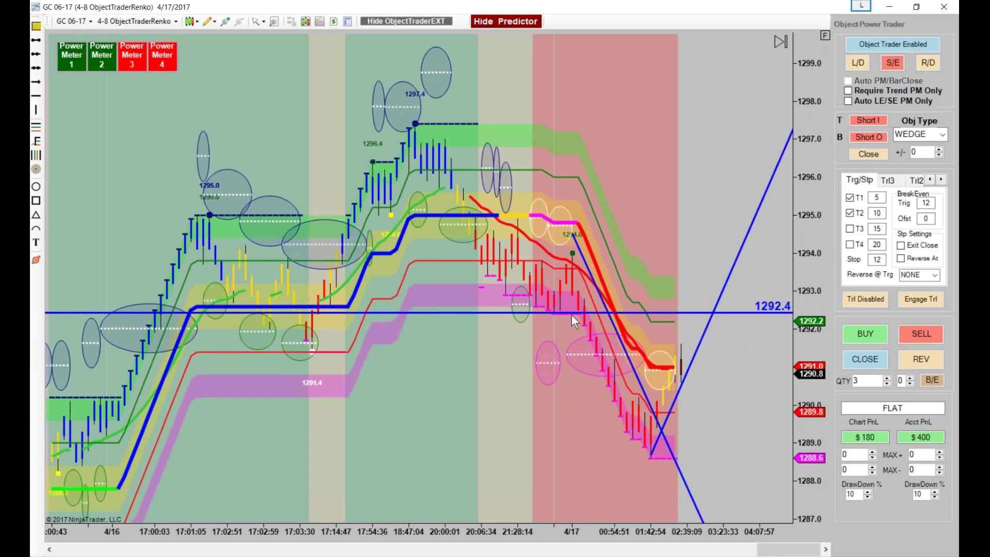
pyautogui.scroll(-5, 609, 524)
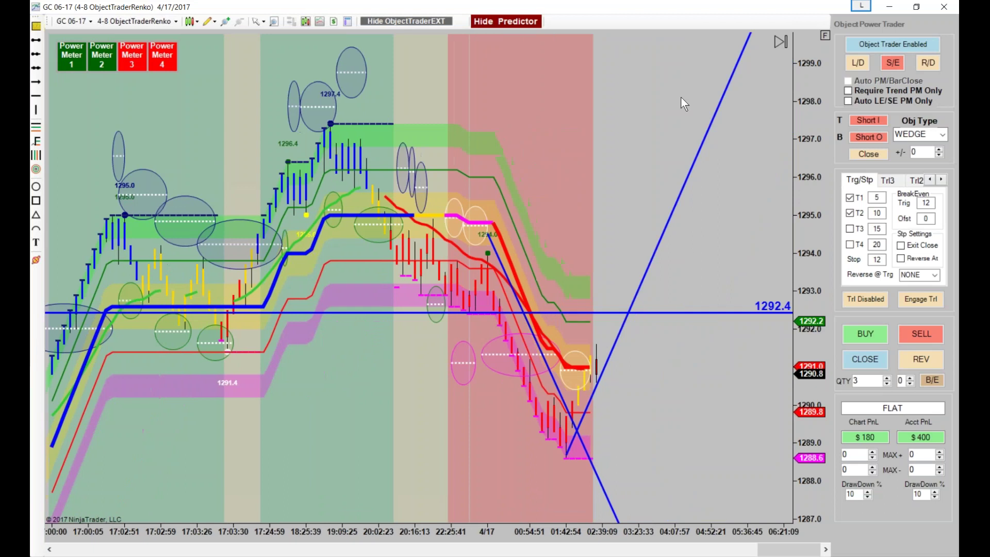
# - Restore the maximized Renko chart to show all three GC 06-17 charts, and stretch the left 4 Range price scale
pyautogui.doubleClick(614, 6)
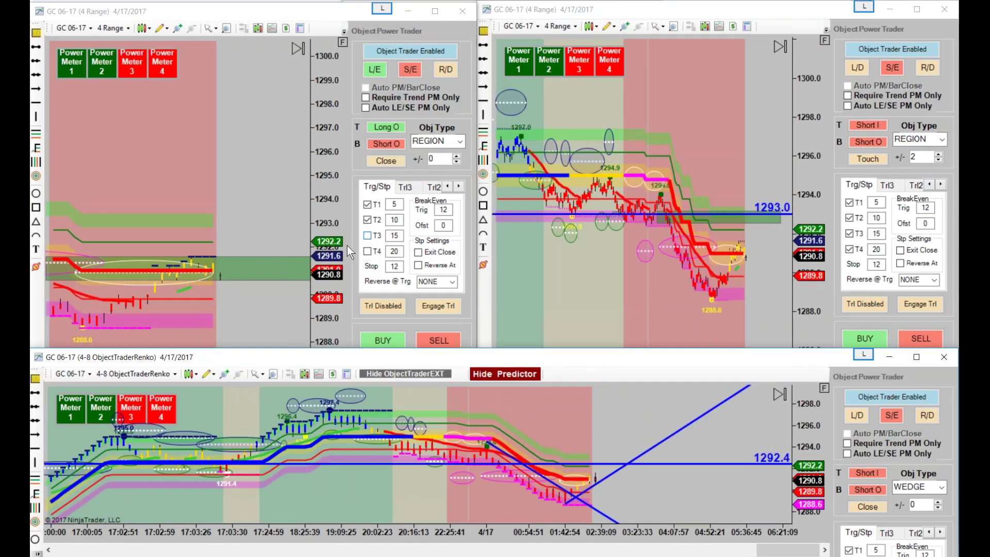
pyautogui.moveTo(324, 121); pyautogui.dragTo(319, 106)
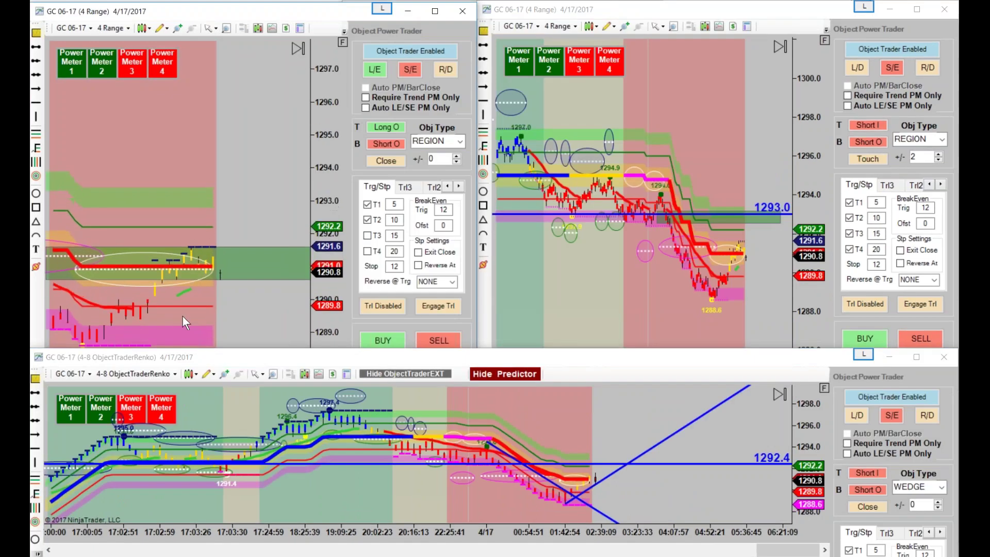
pyautogui.scroll(-2, 215, 312)
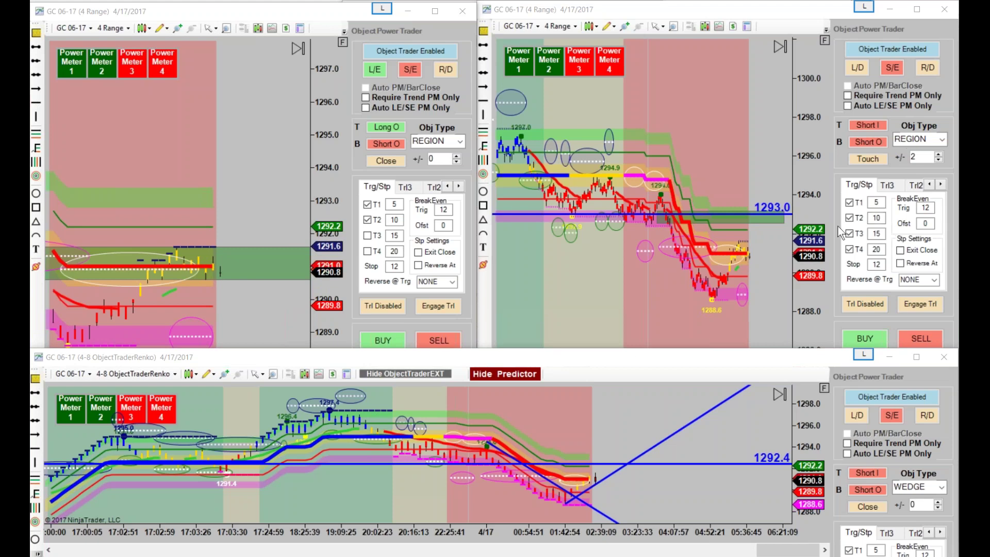
pyautogui.moveTo(557, 354); pyautogui.dragTo(557, 354)
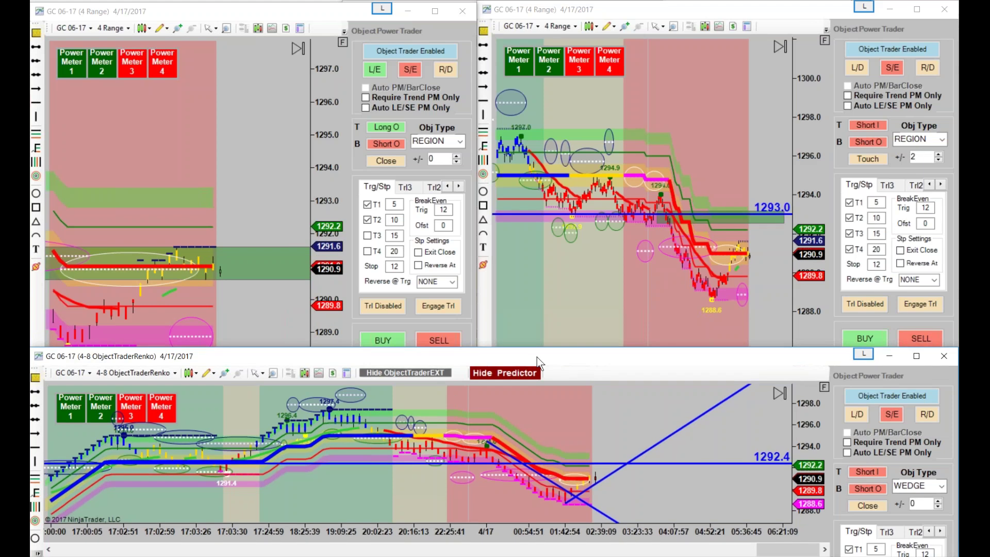
# - Maximize the 4-8 Renko chart, then rescale and pan its bars to show history back to 4/16
pyautogui.doubleClick(537, 357)
pyautogui.moveTo(536, 537); pyautogui.dragTo(380, 479)
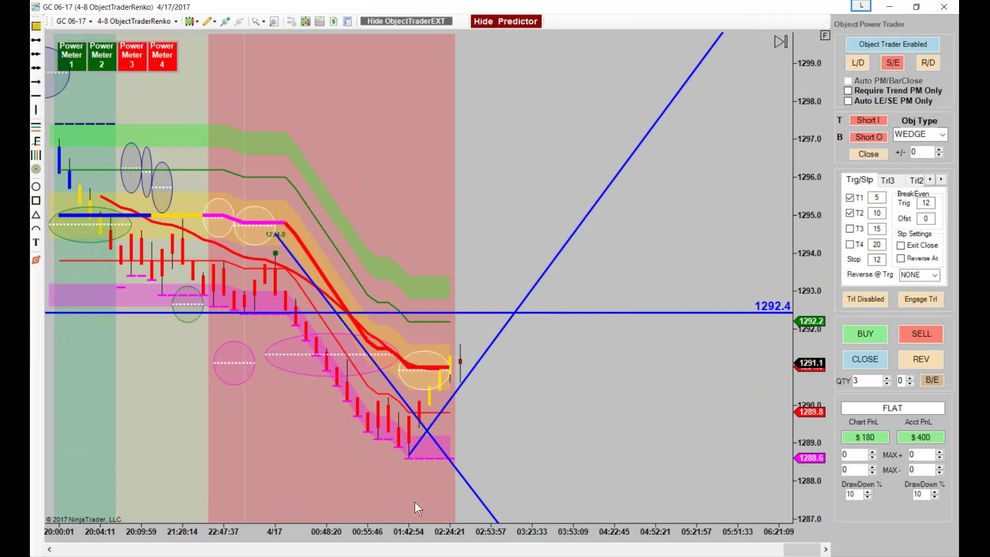
pyautogui.moveTo(402, 524); pyautogui.dragTo(459, 521)
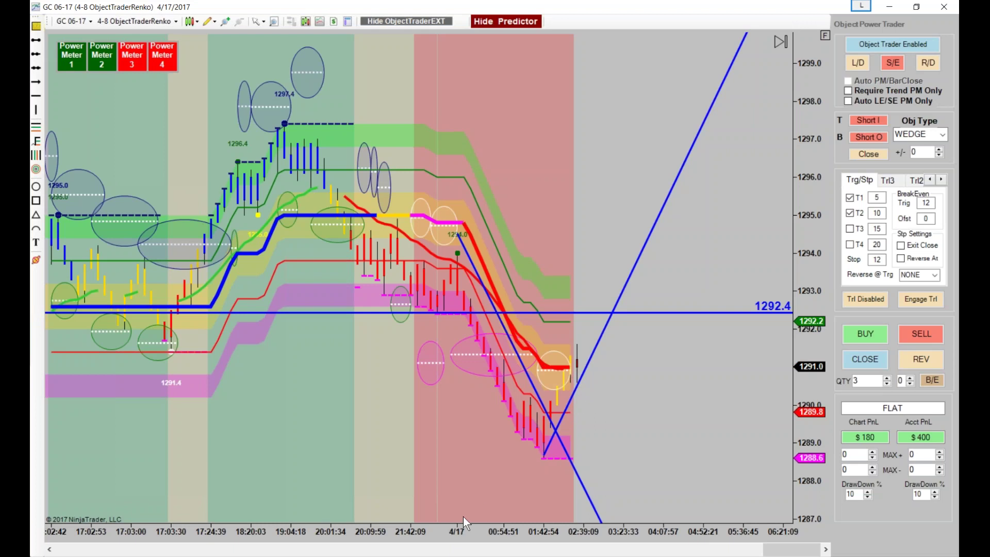
pyautogui.moveTo(450, 529); pyautogui.dragTo(476, 530)
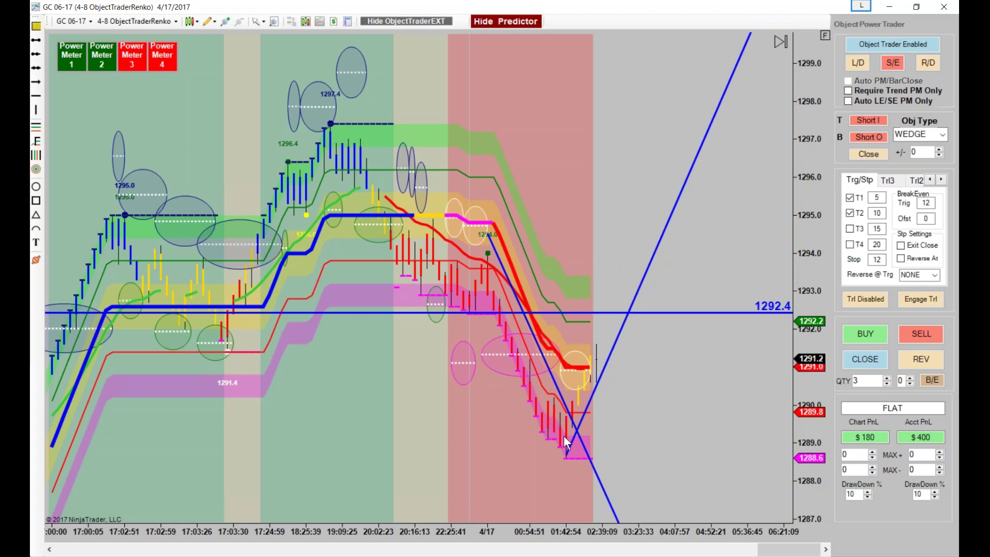
pyautogui.moveTo(537, 536); pyautogui.dragTo(505, 530)
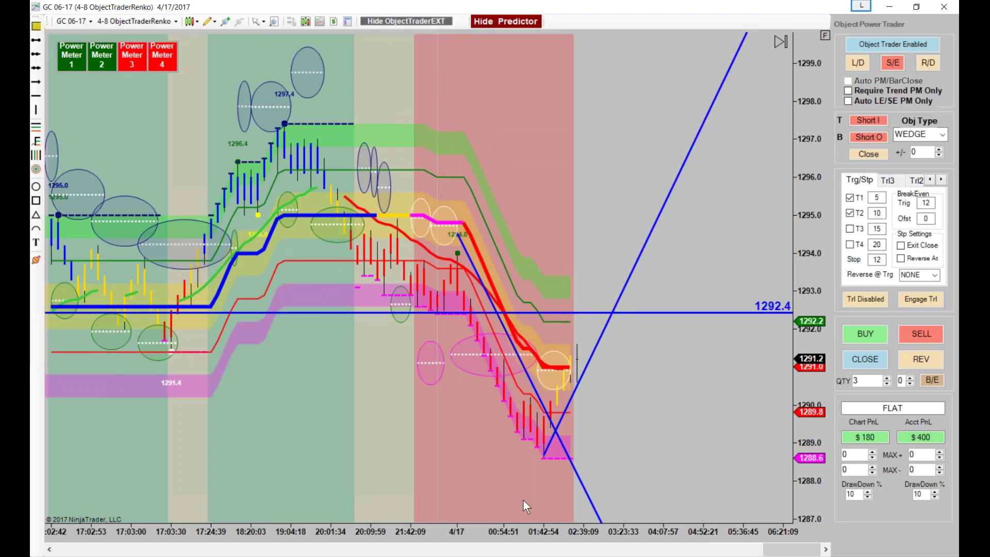
pyautogui.moveTo(523, 499); pyautogui.dragTo(543, 503)
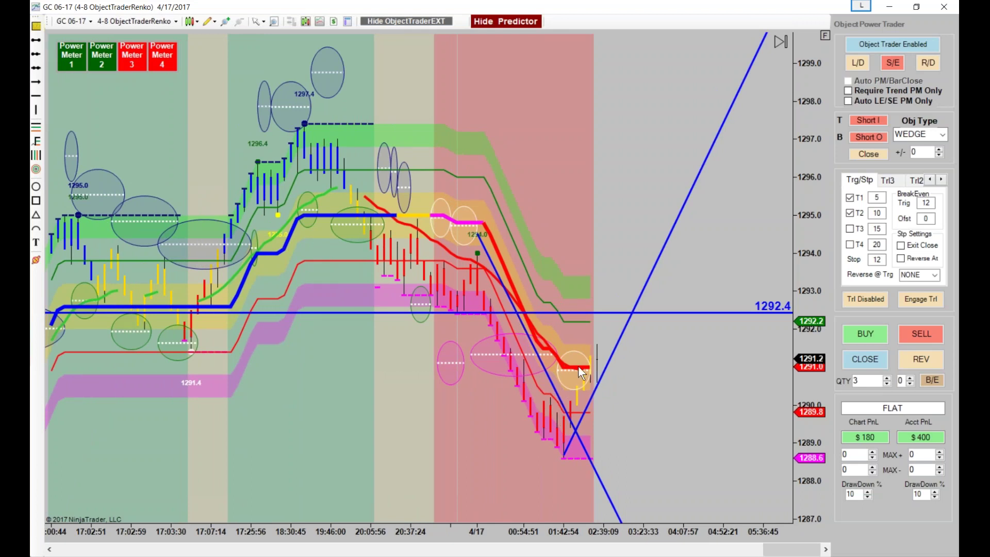
pyautogui.moveTo(528, 528); pyautogui.dragTo(604, 457)
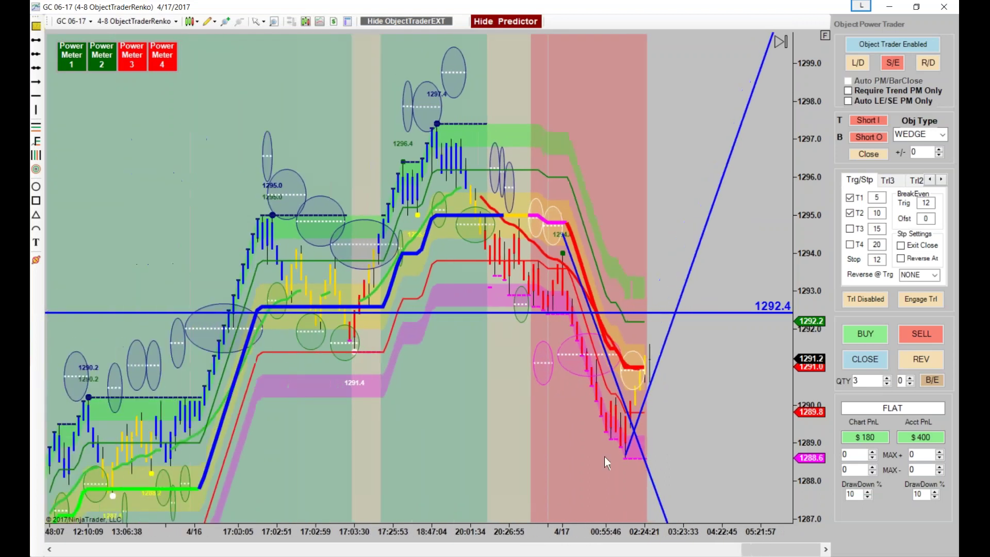
# - Return to the tiled layout and lower the top edge of the left chart's green region box
pyautogui.click(917, 7)
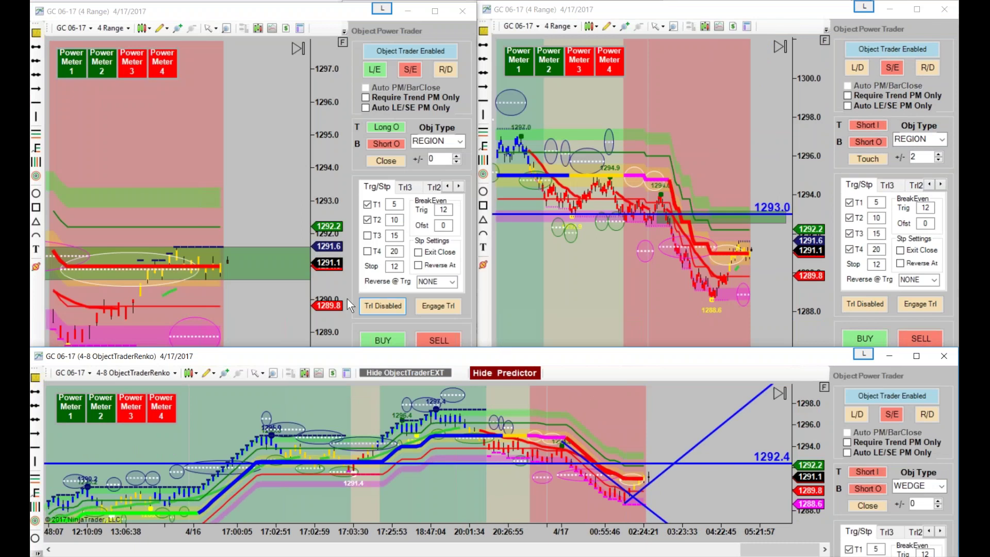
pyautogui.moveTo(236, 314); pyautogui.dragTo(282, 305)
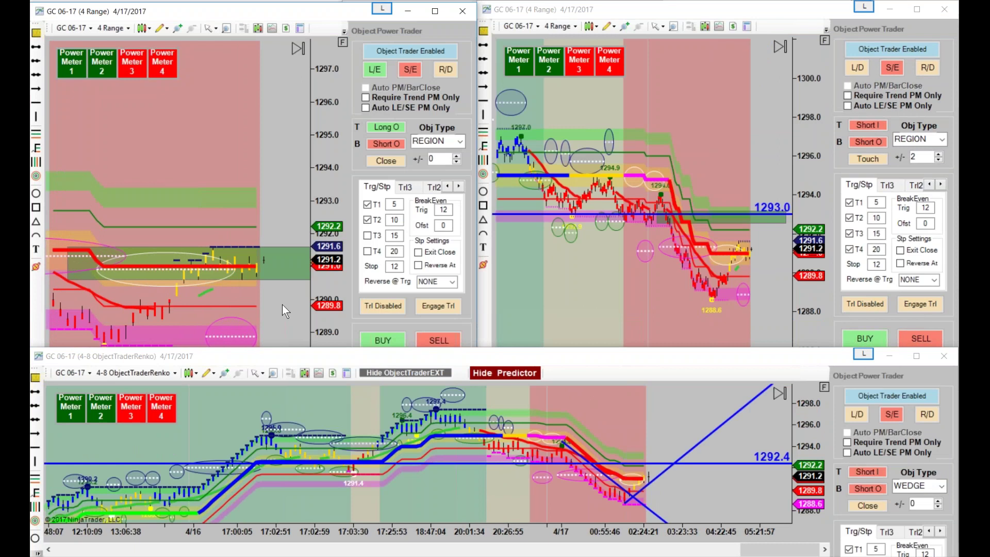
pyautogui.scroll(-5, 267, 314)
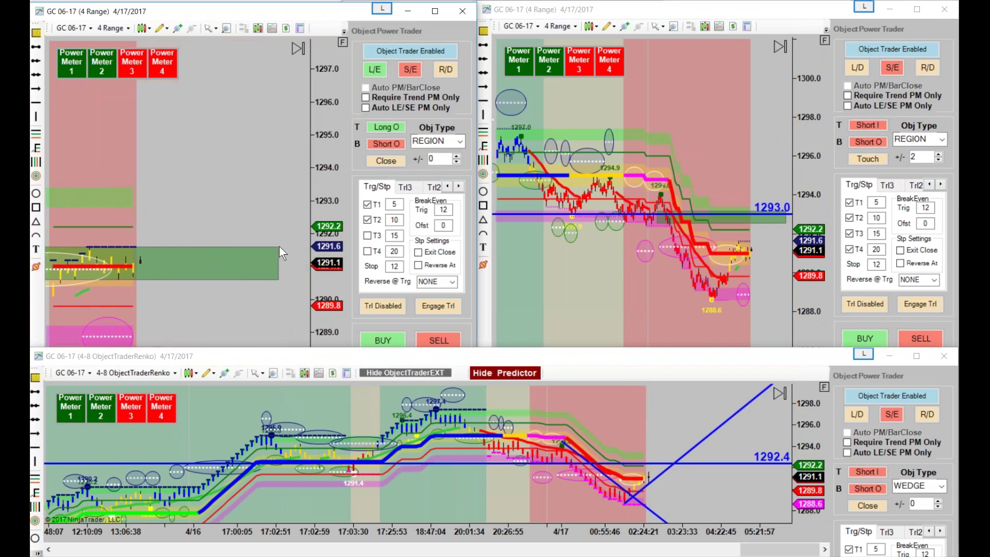
pyautogui.moveTo(279, 247); pyautogui.dragTo(278, 256)
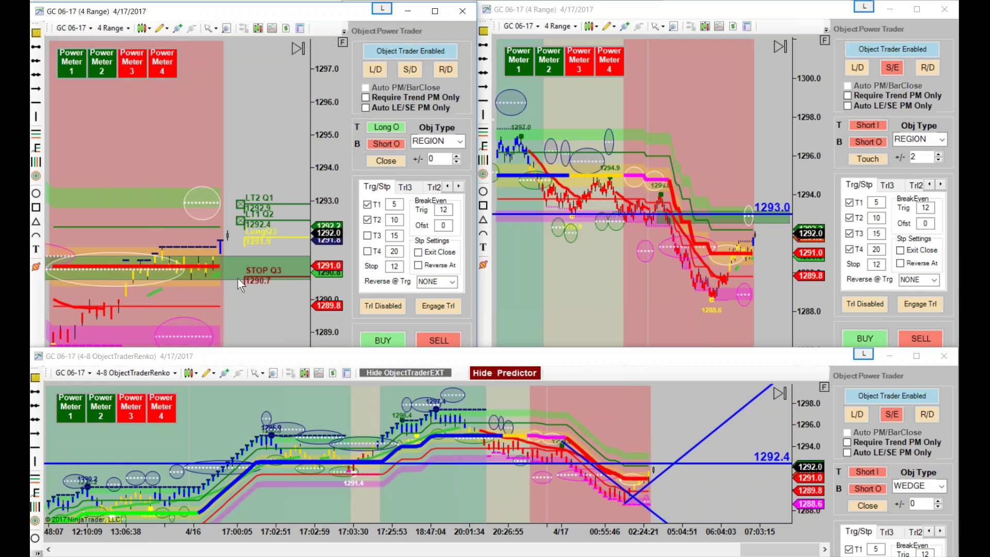
# - Move the LT2 Q1 target down to 1292.6 and raise the STOP Q1 stop to 1291.4
pyautogui.scroll(-3, 259, 321)
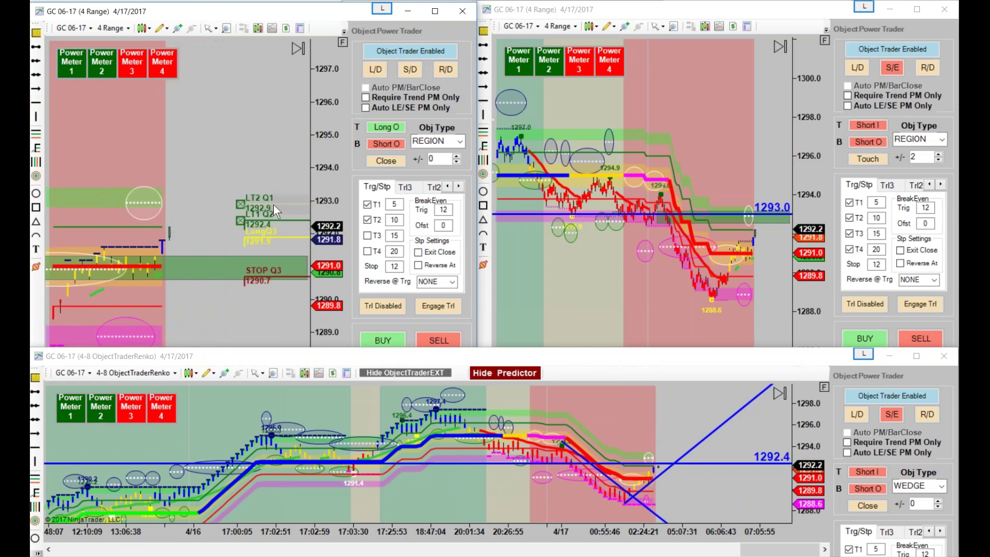
pyautogui.moveTo(273, 204); pyautogui.dragTo(273, 213)
pyautogui.moveTo(183, 310); pyautogui.dragTo(253, 255)
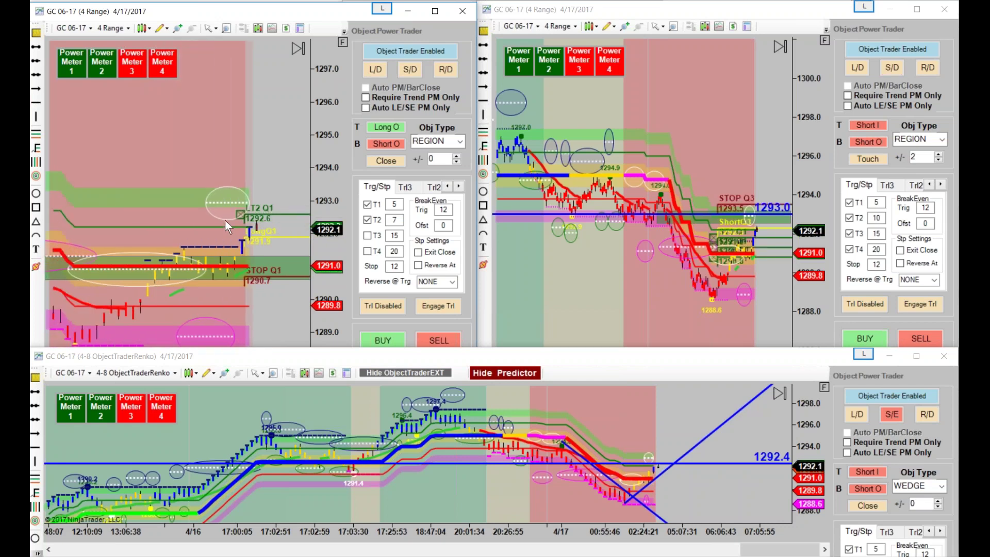
pyautogui.moveTo(283, 273); pyautogui.dragTo(282, 259)
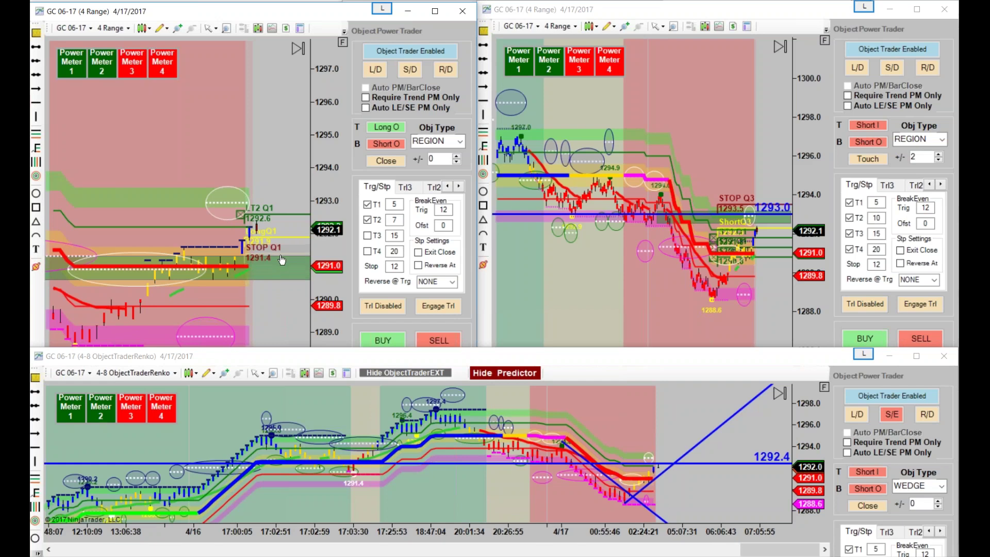
pyautogui.moveTo(258, 353); pyautogui.dragTo(249, 351)
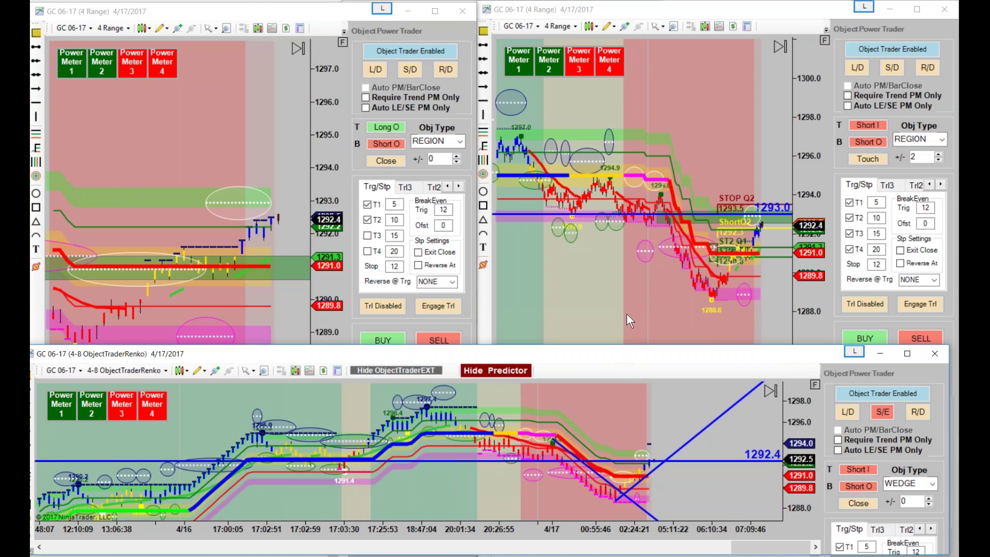
# - On the right chart, lower ST3 to 1287.3 and ST2 Q1 to 1289.0, and move the region box down
pyautogui.moveTo(766, 257); pyautogui.dragTo(769, 331)
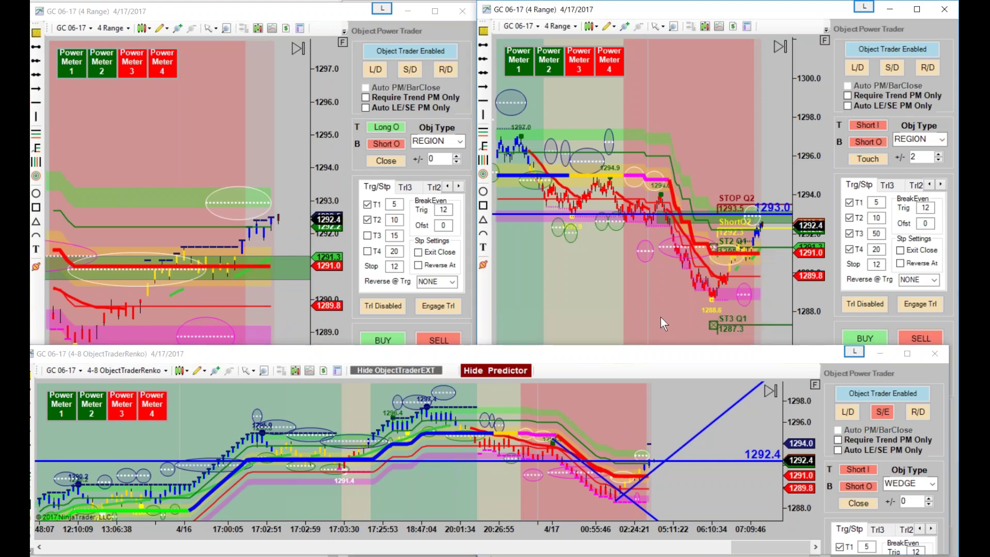
pyautogui.hscroll(5, 648, 311)
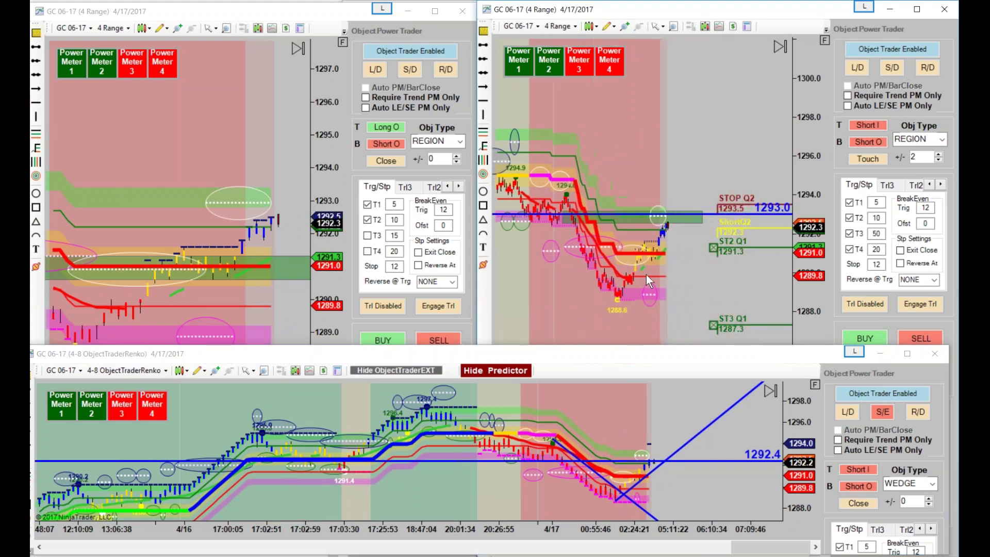
pyautogui.moveTo(679, 235); pyautogui.dragTo(680, 243)
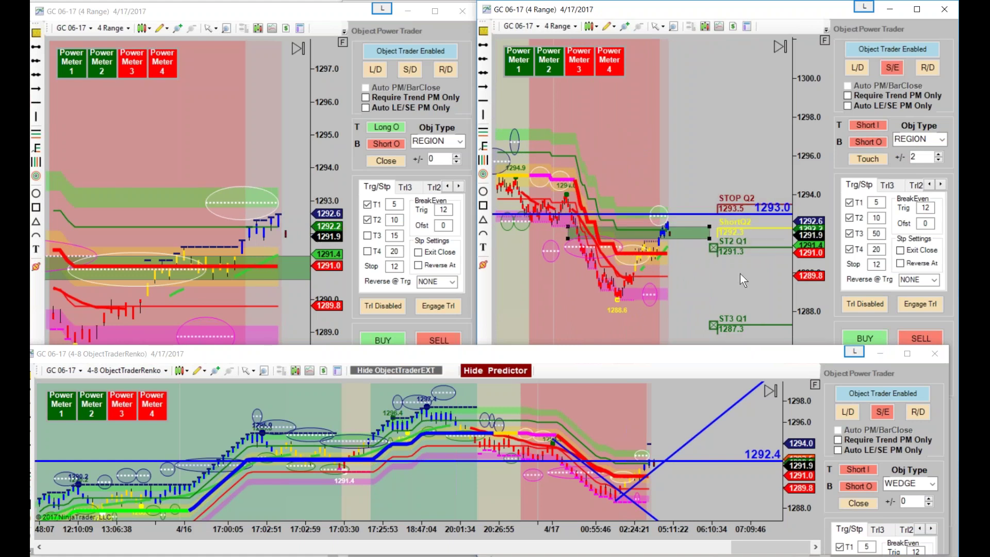
pyautogui.moveTo(764, 249); pyautogui.dragTo(761, 293)
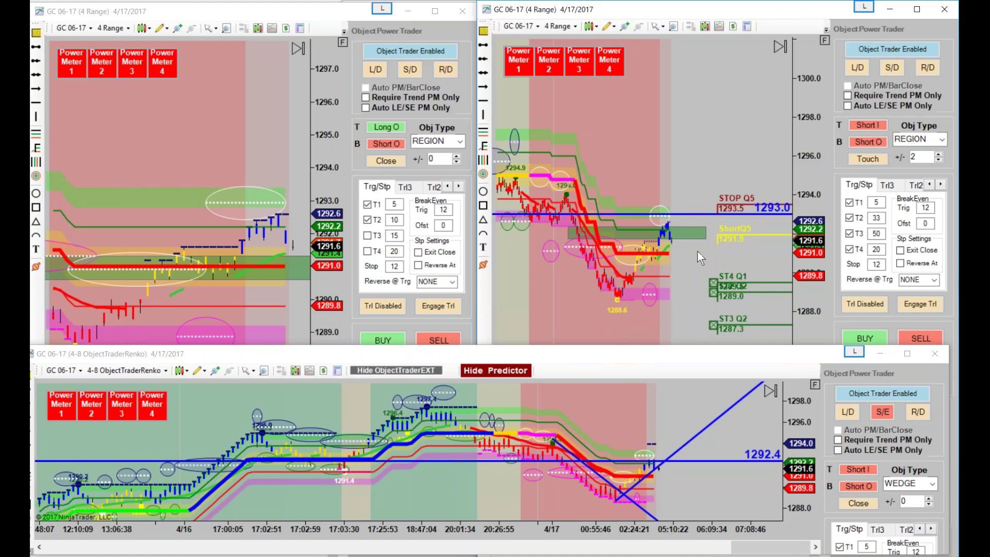
pyautogui.moveTo(810, 221); pyautogui.dragTo(812, 212)
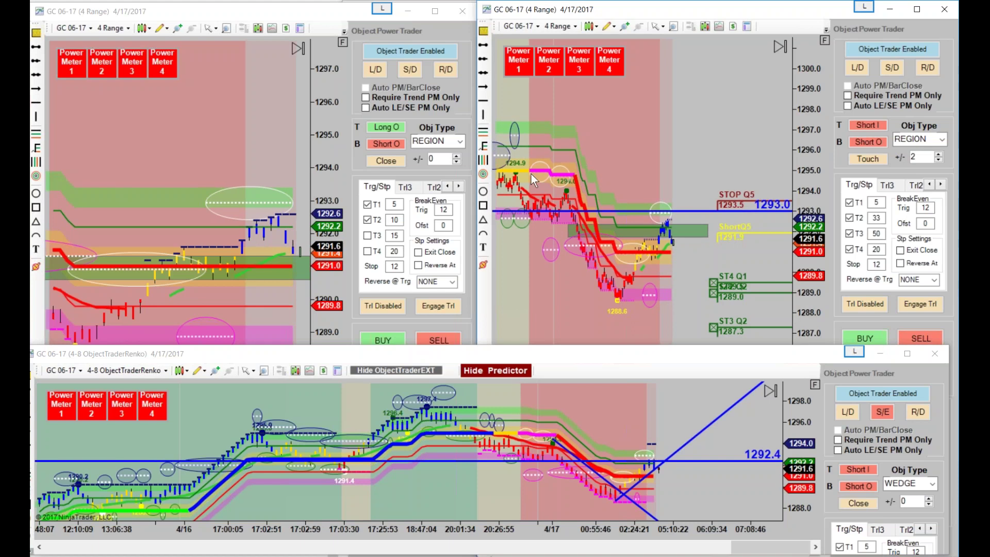
# - Select the blue diagonal trend line on the Renko chart
pyautogui.click(274, 158)
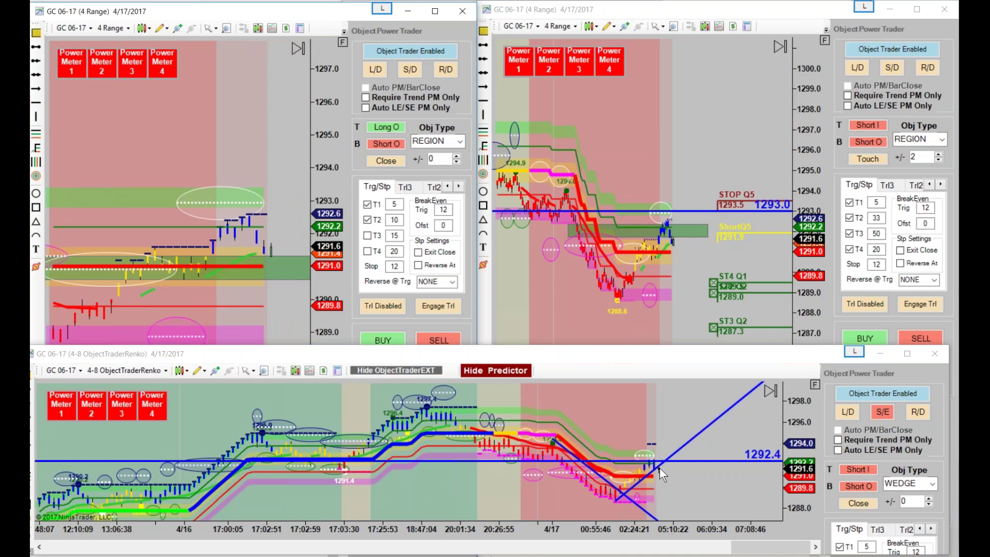
pyautogui.click(626, 450)
pyautogui.scroll(-3, 625, 449)
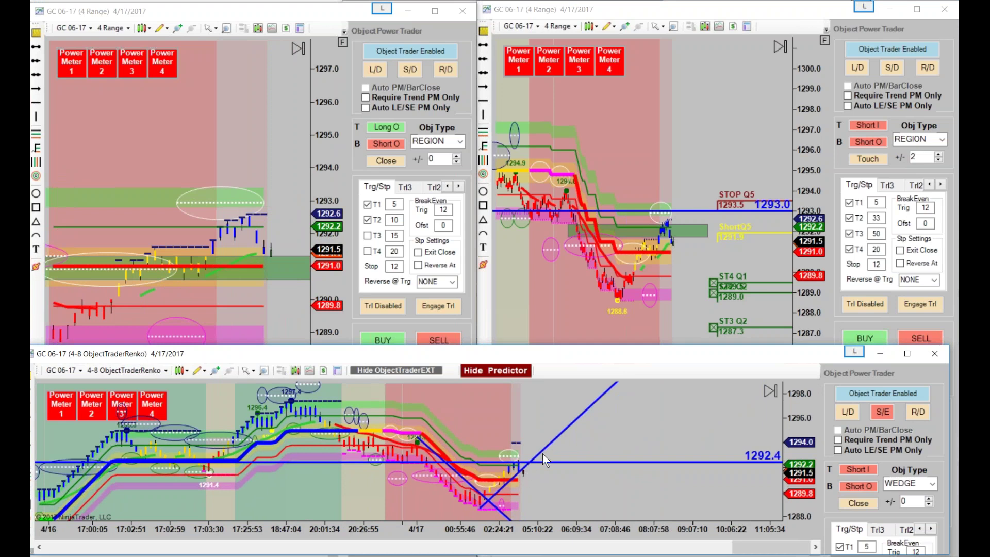
pyautogui.click(526, 463)
# - Maximize the Renko chart, steepen the rising blue wedge line and raise its lower anchor
pyautogui.doubleClick(513, 351)
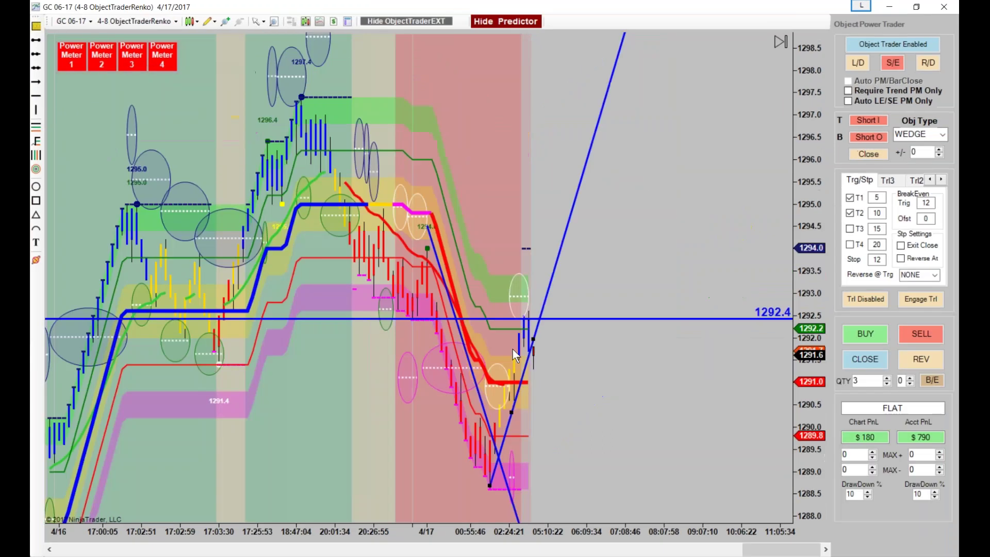
pyautogui.moveTo(246, 513); pyautogui.dragTo(480, 394)
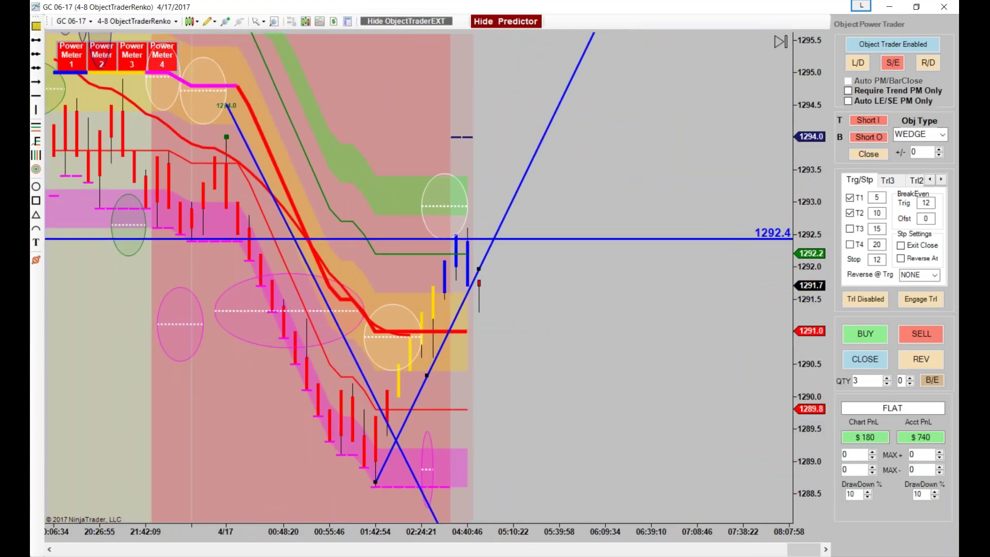
pyautogui.click(480, 267)
pyautogui.moveTo(480, 267); pyautogui.dragTo(465, 241)
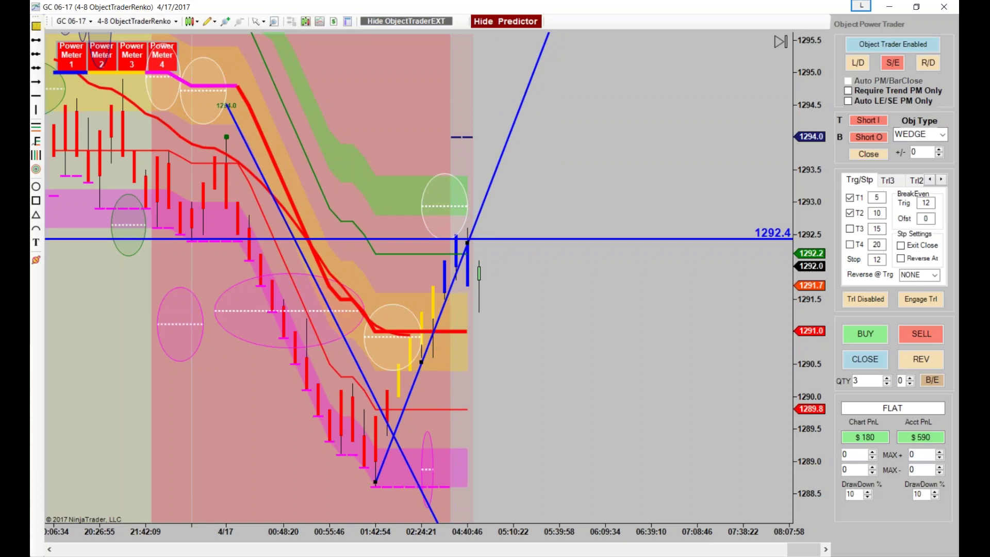
pyautogui.moveTo(371, 480); pyautogui.dragTo(371, 470)
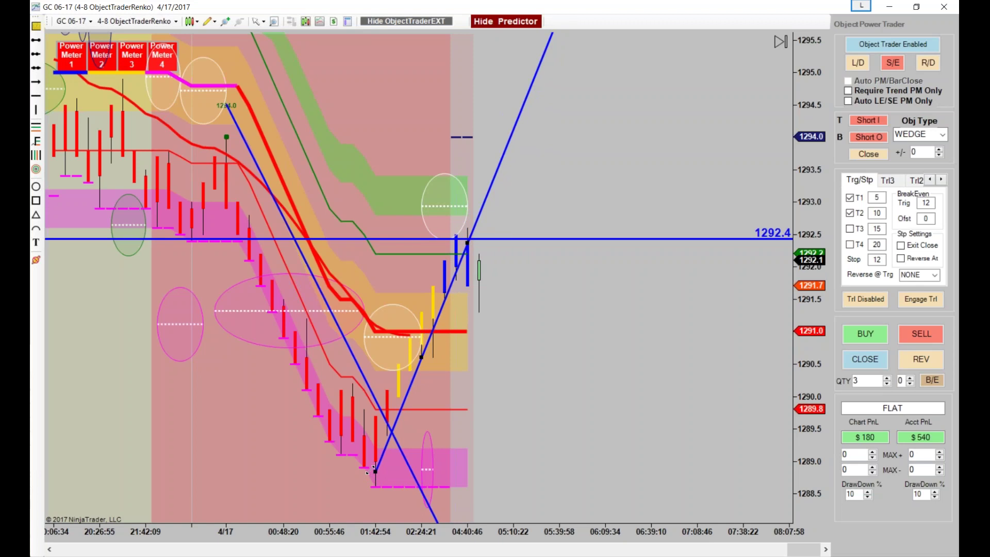
pyautogui.click(414, 402)
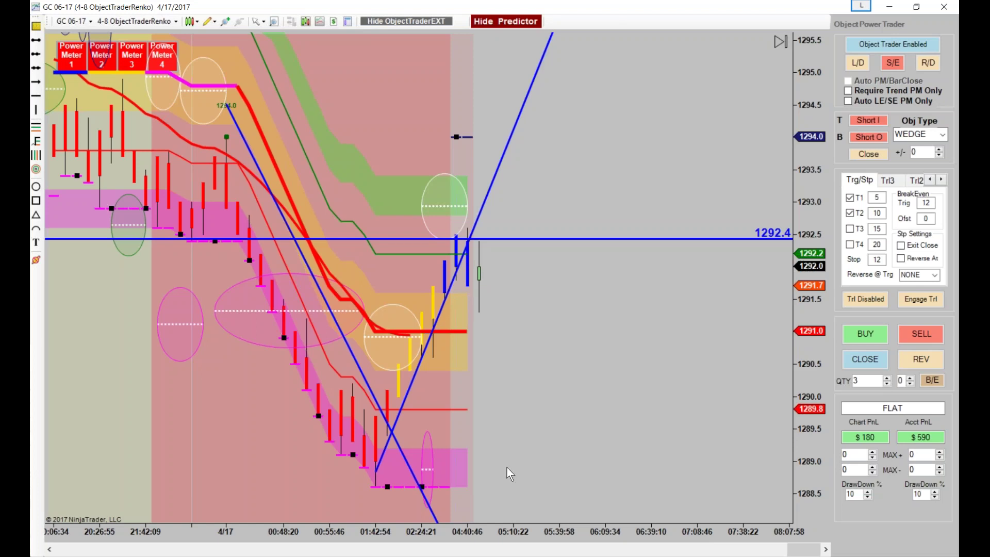
# - Set the trader Obj Type to BARCLOSE and switch S/D to S/E to arm the short entry
pyautogui.moveTo(423, 515); pyautogui.dragTo(513, 474)
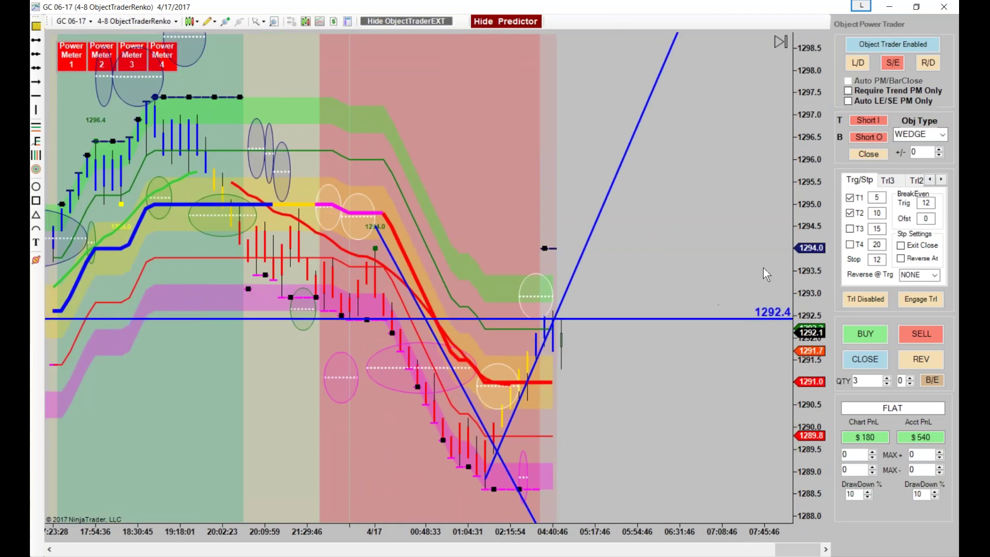
pyautogui.moveTo(803, 255); pyautogui.dragTo(805, 314)
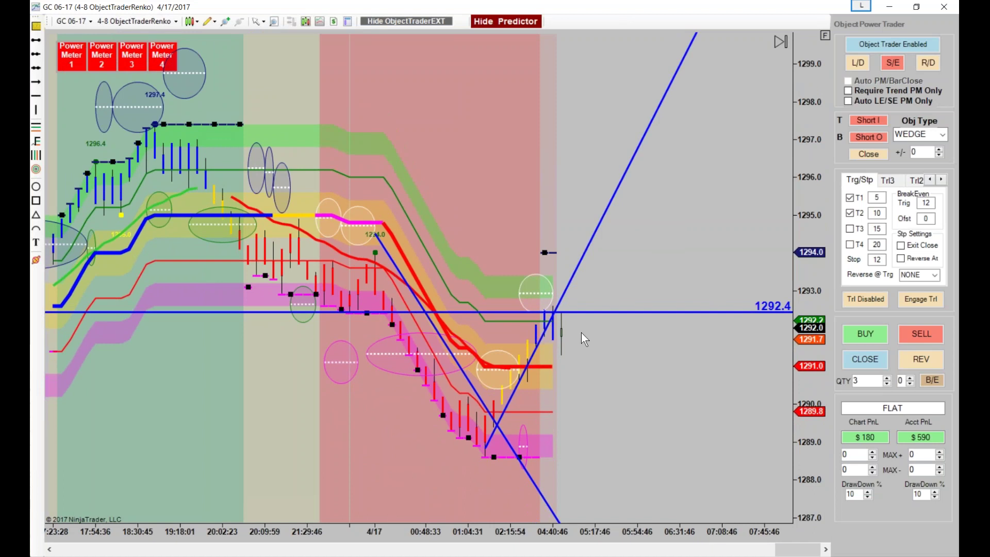
pyautogui.click(941, 135)
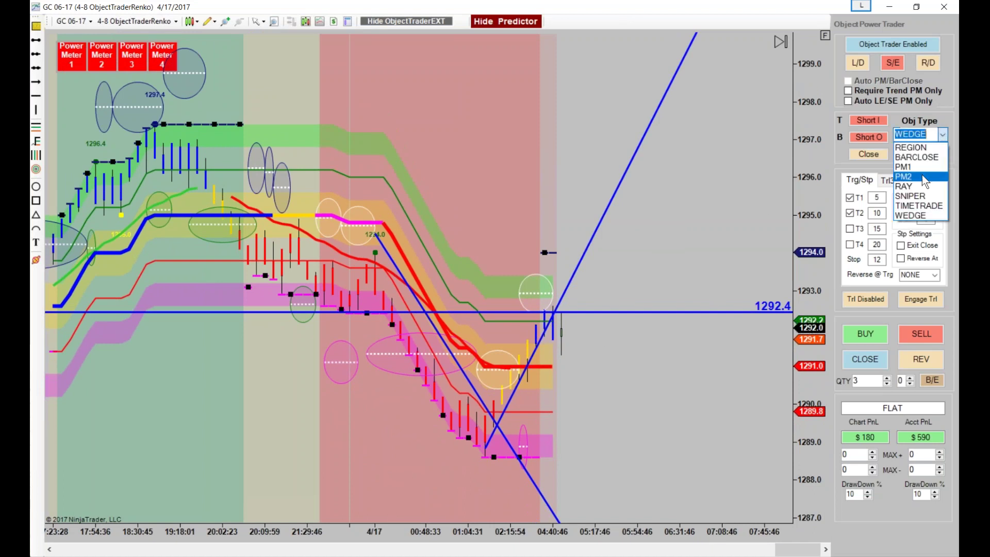
pyautogui.click(916, 157)
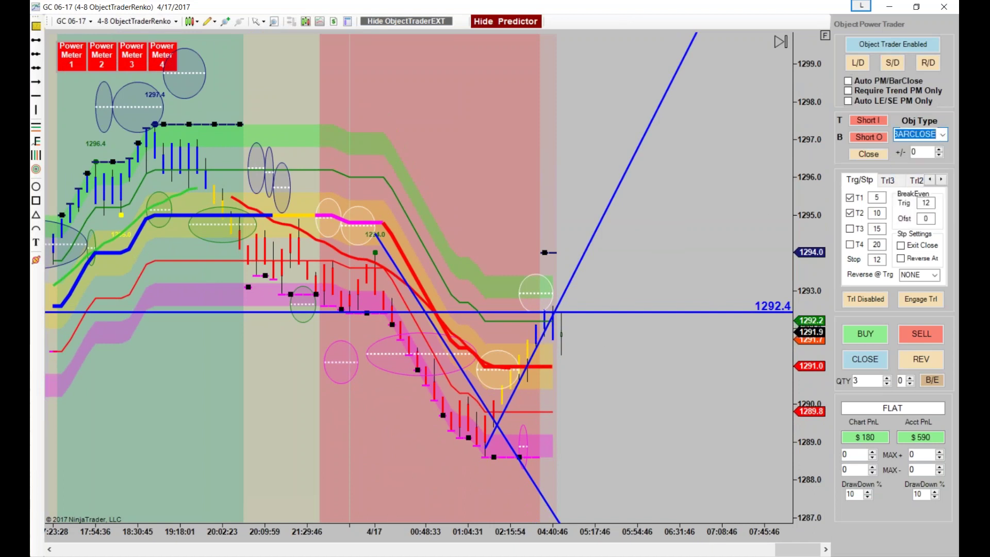
pyautogui.click(893, 64)
pyautogui.moveTo(376, 525); pyautogui.dragTo(571, 354)
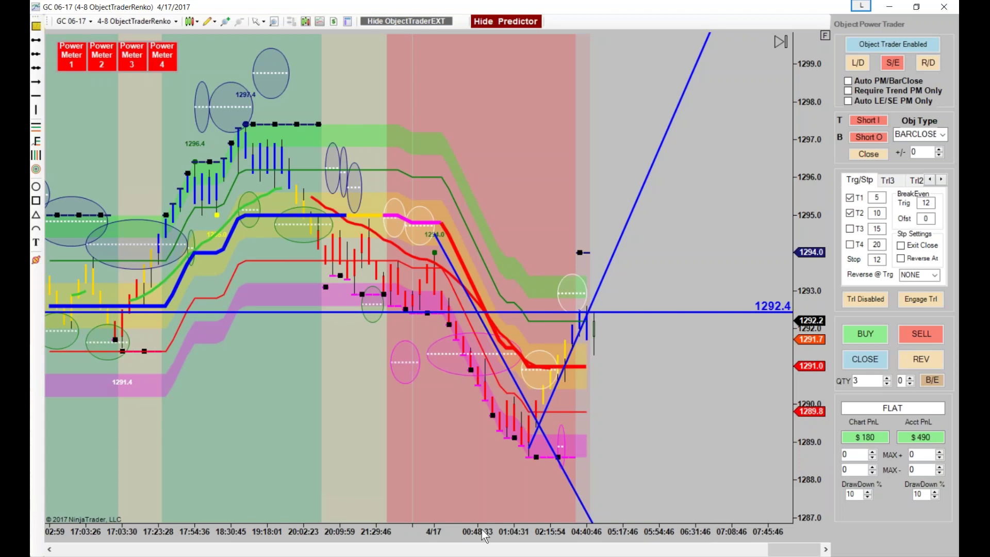
pyautogui.moveTo(479, 539); pyautogui.dragTo(502, 526)
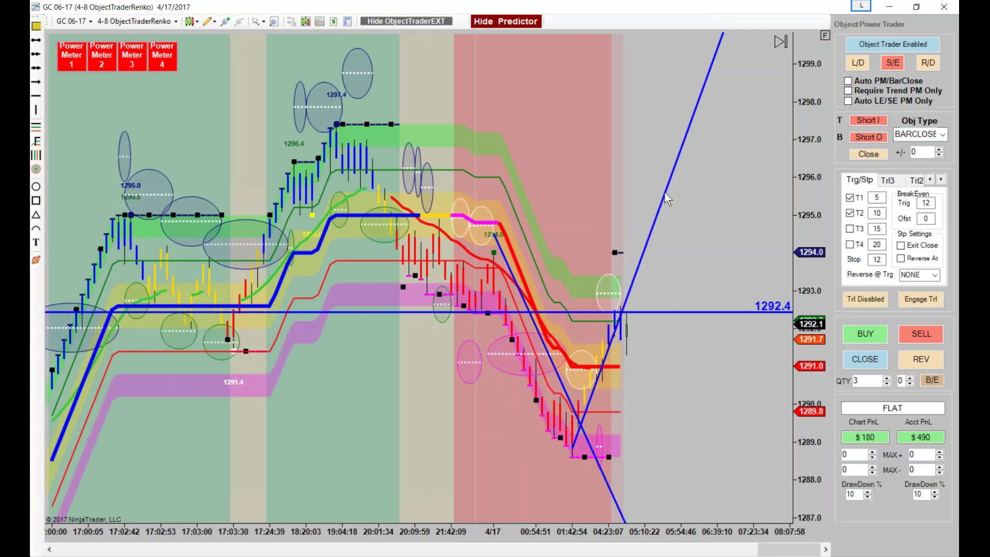
# - Restore the Renko chart from full screen and minimize its window
pyautogui.doubleClick(569, 7)
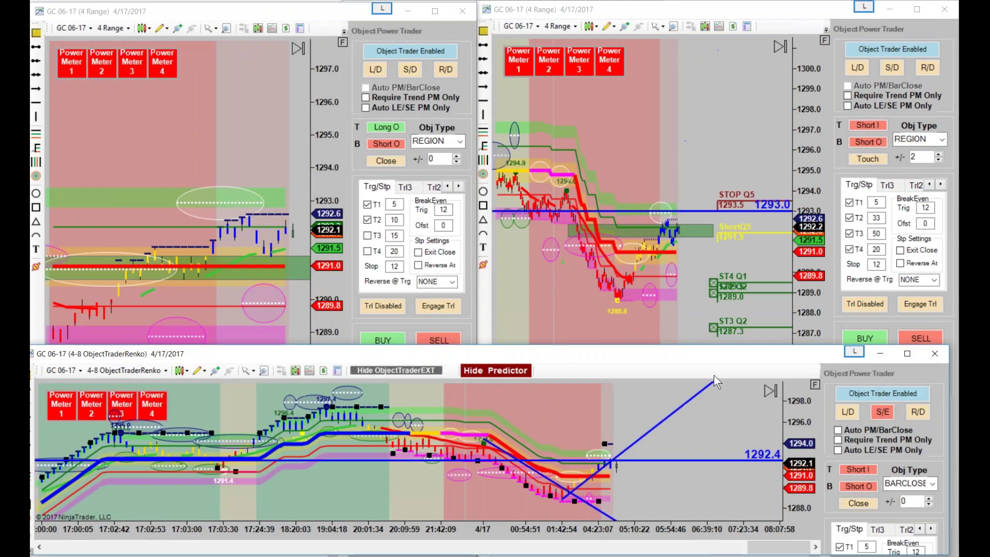
pyautogui.scroll(-3, 569, 307)
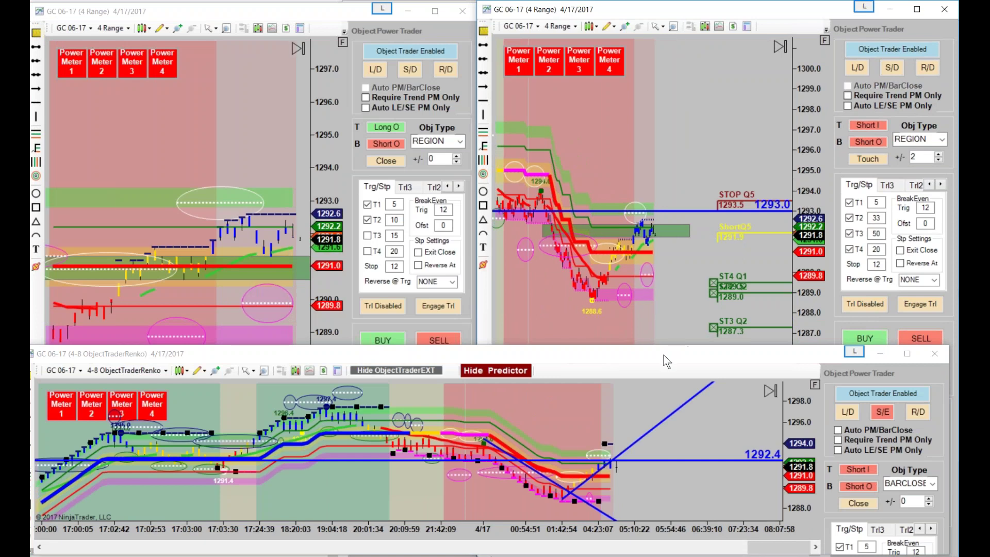
pyautogui.click(885, 354)
pyautogui.scroll(3, 714, 394)
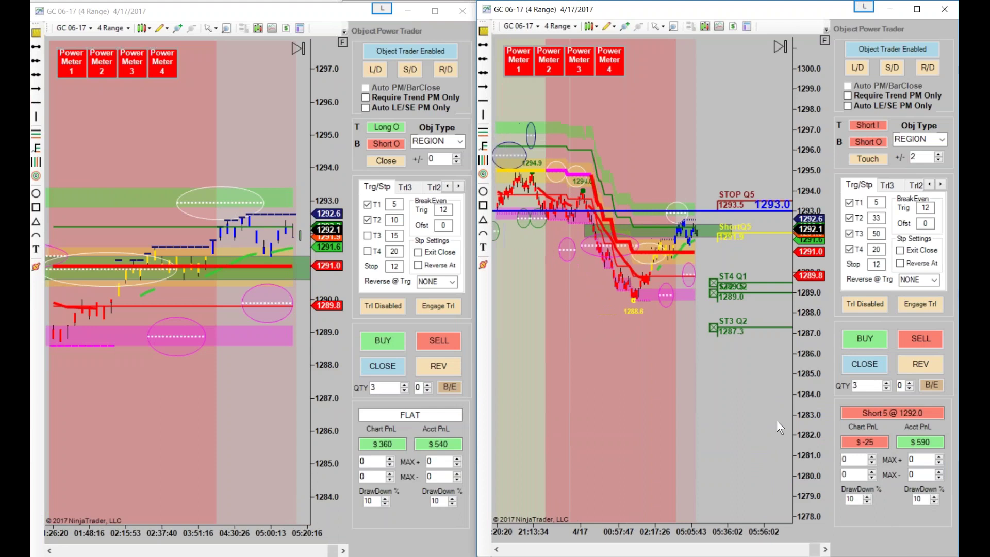
# - Lower the right chart's blue horizontal price line to 1292.9
pyautogui.moveTo(846, 412); pyautogui.dragTo(939, 411)
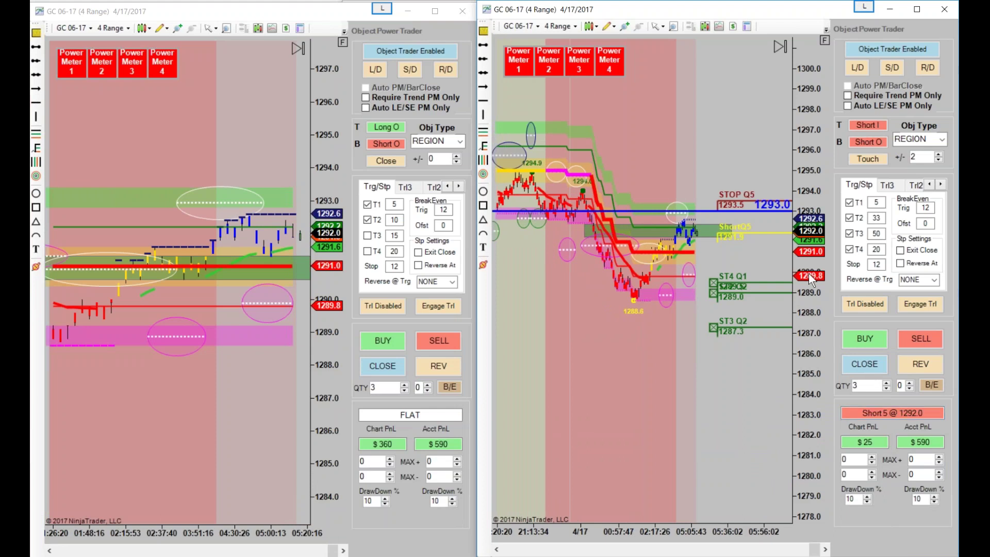
pyautogui.moveTo(808, 273); pyautogui.dragTo(802, 238)
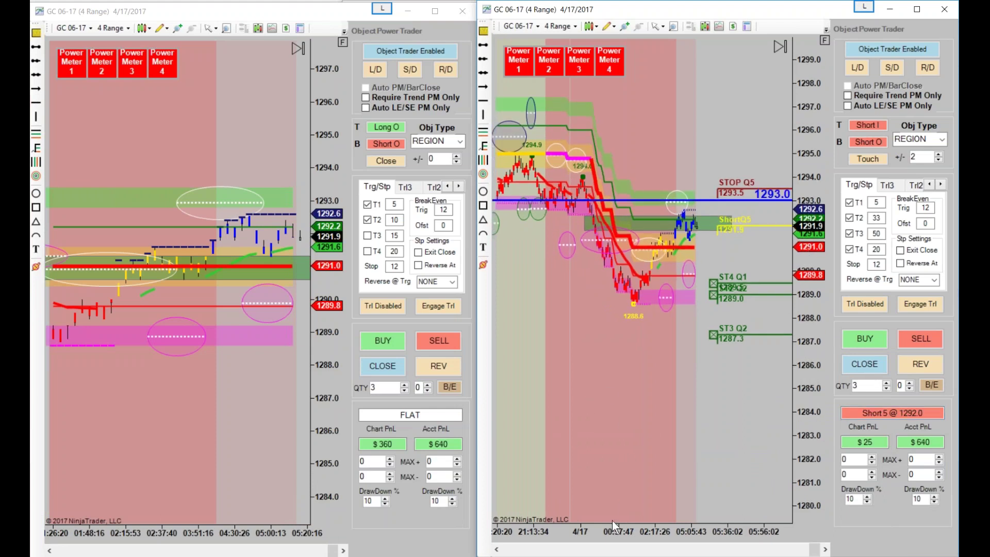
pyautogui.scroll(3, 627, 532)
pyautogui.scroll(-3, 591, 521)
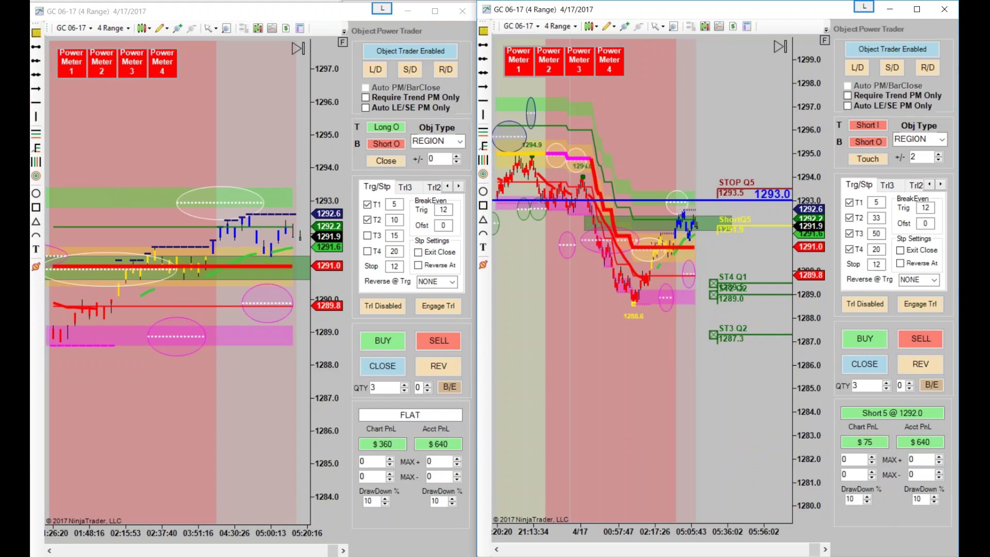
pyautogui.scroll(-2, 617, 499)
pyautogui.moveTo(820, 278); pyautogui.dragTo(763, 215)
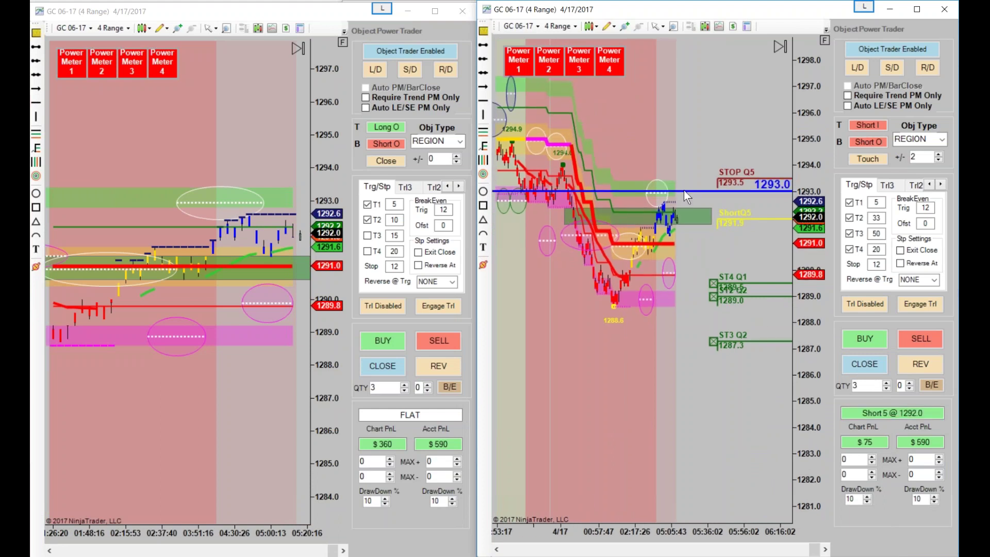
pyautogui.moveTo(605, 428); pyautogui.dragTo(712, 426)
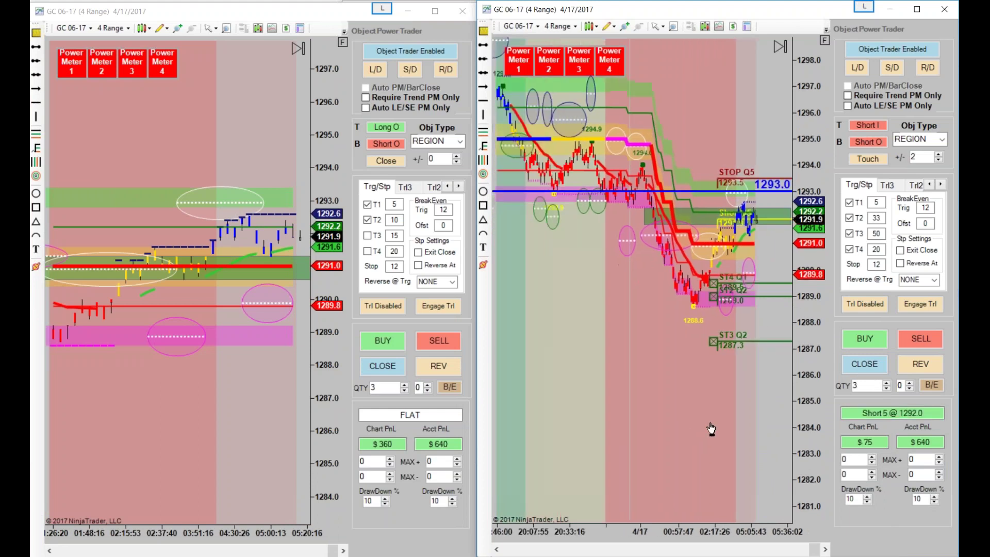
pyautogui.moveTo(721, 182); pyautogui.dragTo(754, 195)
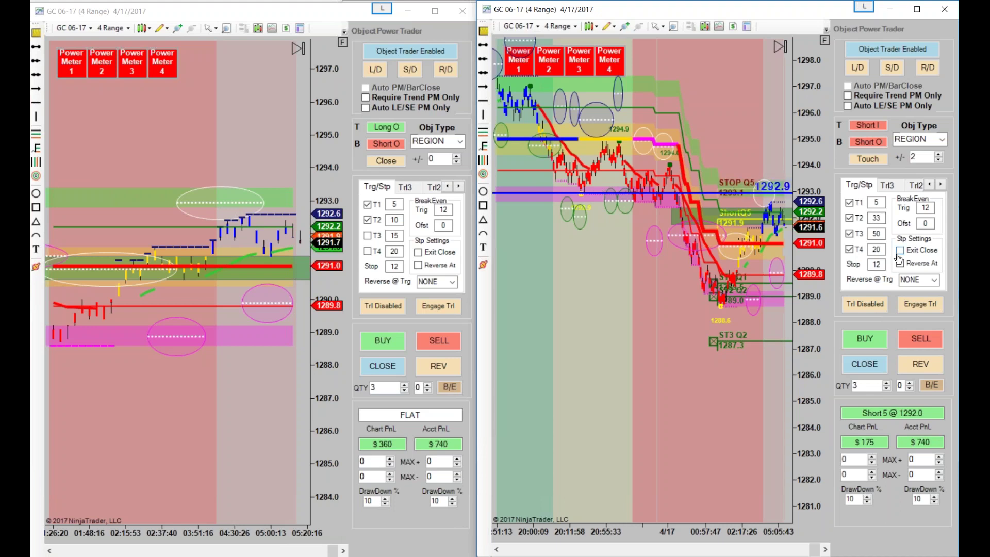
pyautogui.scroll(-3, 716, 412)
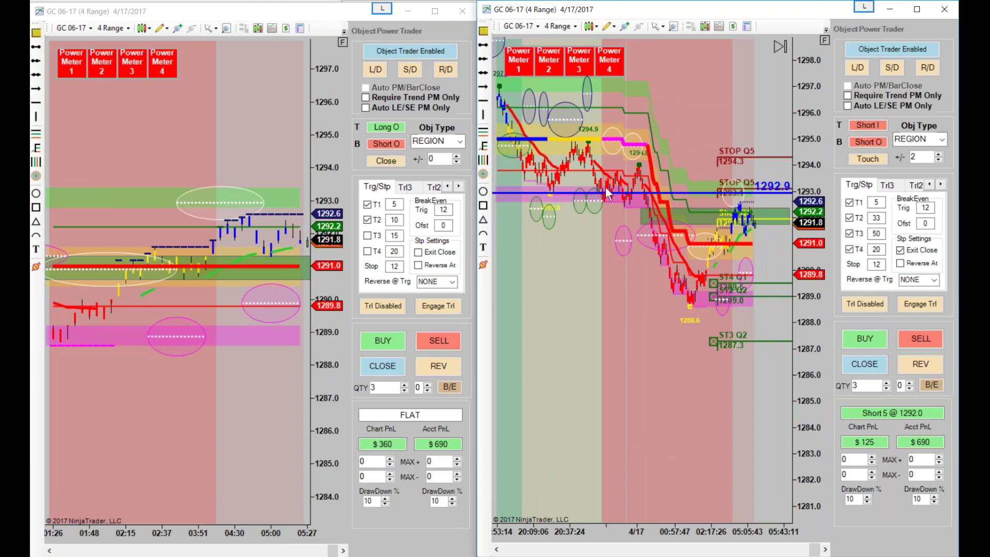
pyautogui.moveTo(681, 525); pyautogui.dragTo(621, 515)
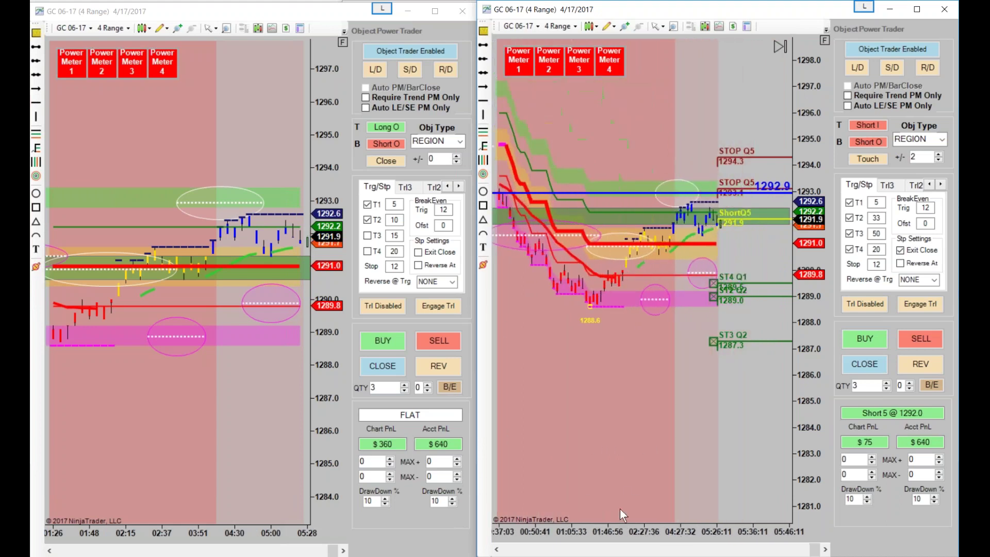
pyautogui.moveTo(810, 246); pyautogui.dragTo(810, 222)
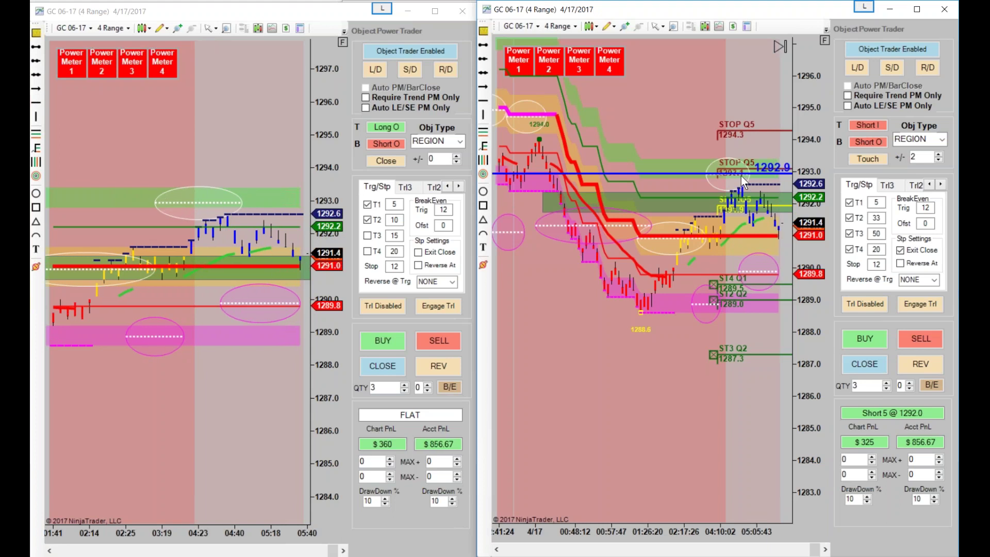
# - Extend the left chart's green region further to the right
pyautogui.scroll(-3, 735, 450)
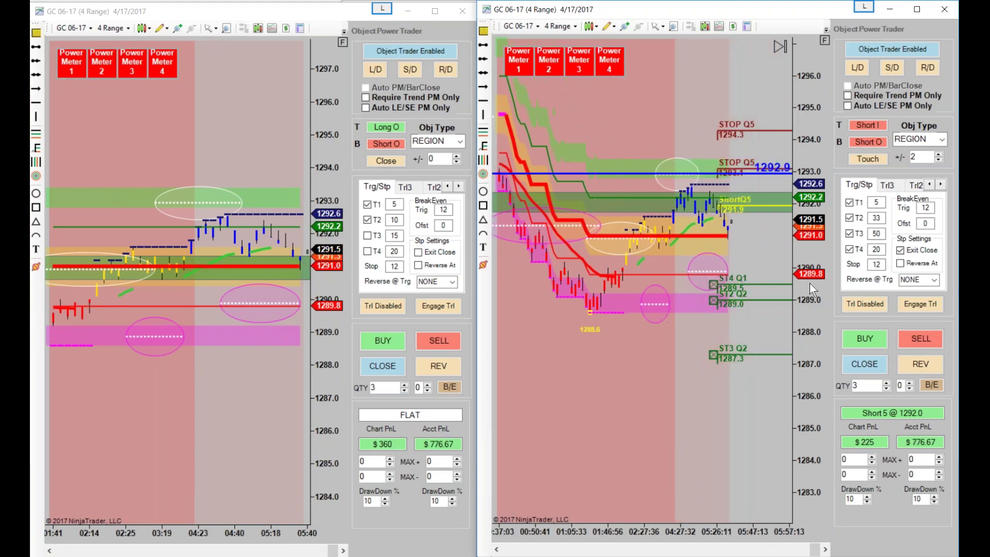
pyautogui.moveTo(272, 397); pyautogui.dragTo(215, 397)
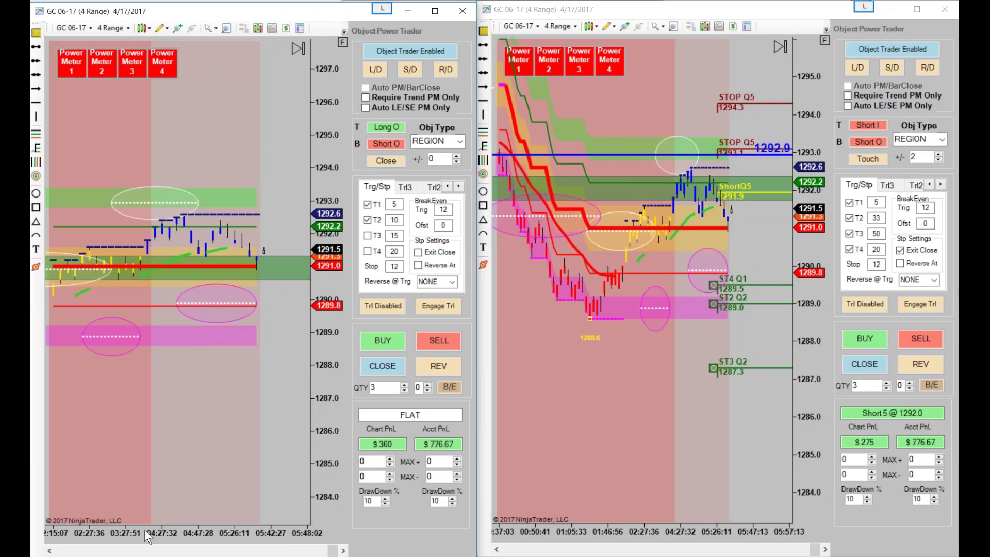
pyautogui.scroll(-3, 185, 539)
pyautogui.scroll(-2, 186, 540)
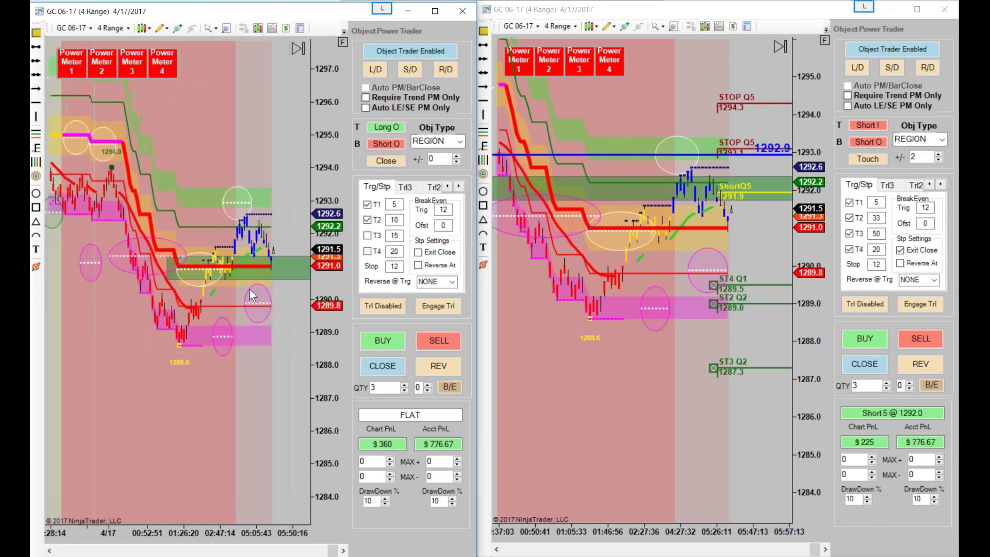
pyautogui.scroll(-2, 258, 349)
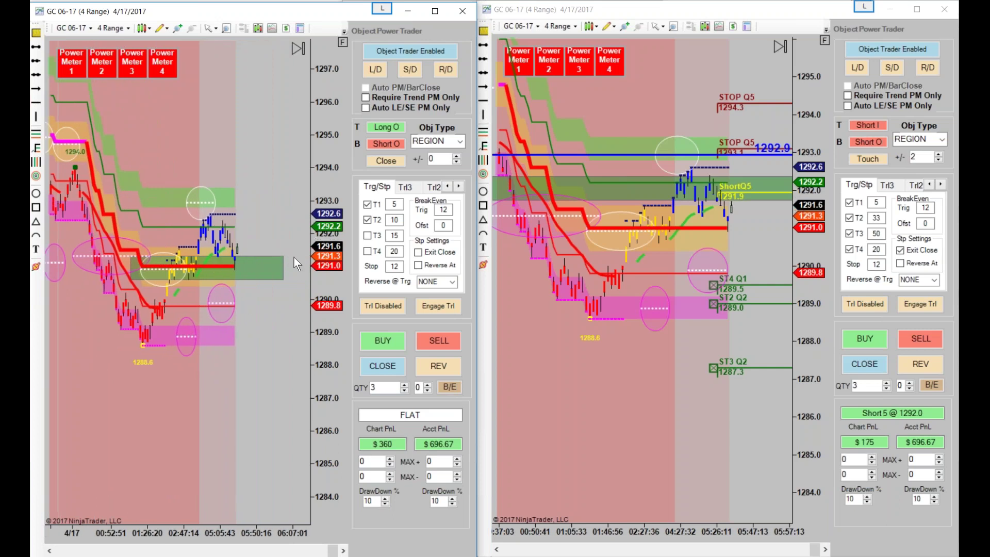
pyautogui.scroll(1, 285, 258)
pyautogui.moveTo(284, 256); pyautogui.dragTo(292, 257)
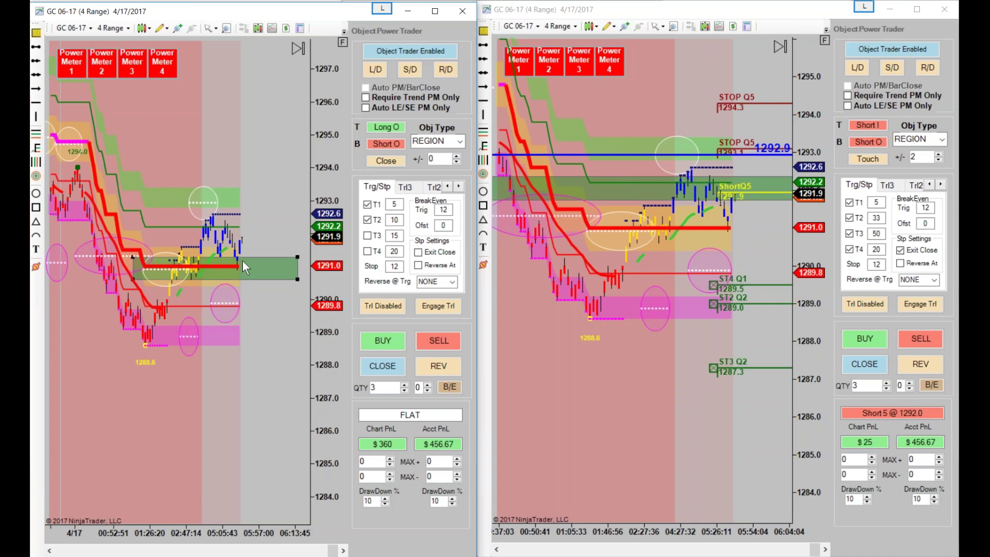
# - Arm the short entry on the left chart and adjust the bar and price scales on both charts
pyautogui.click(416, 72)
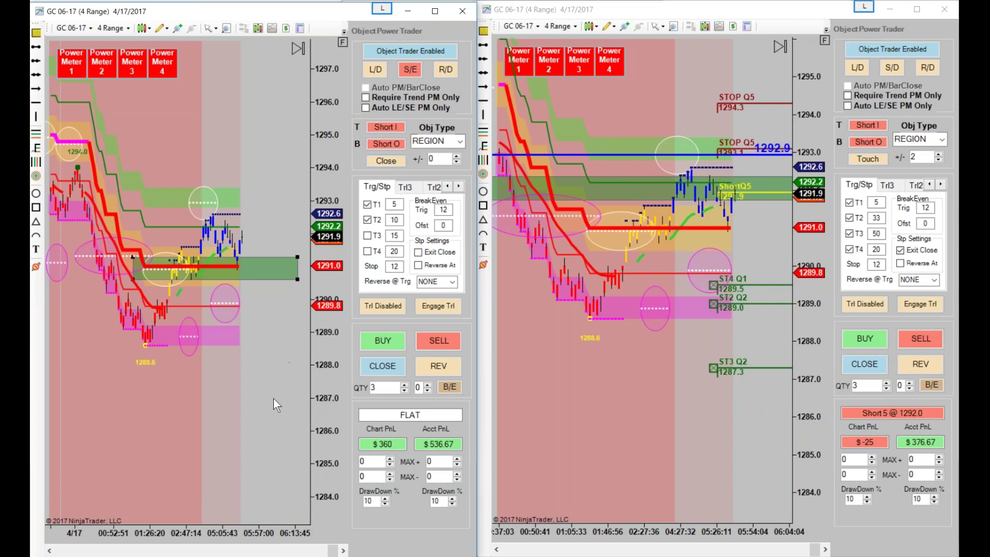
pyautogui.moveTo(247, 530); pyautogui.dragTo(227, 528)
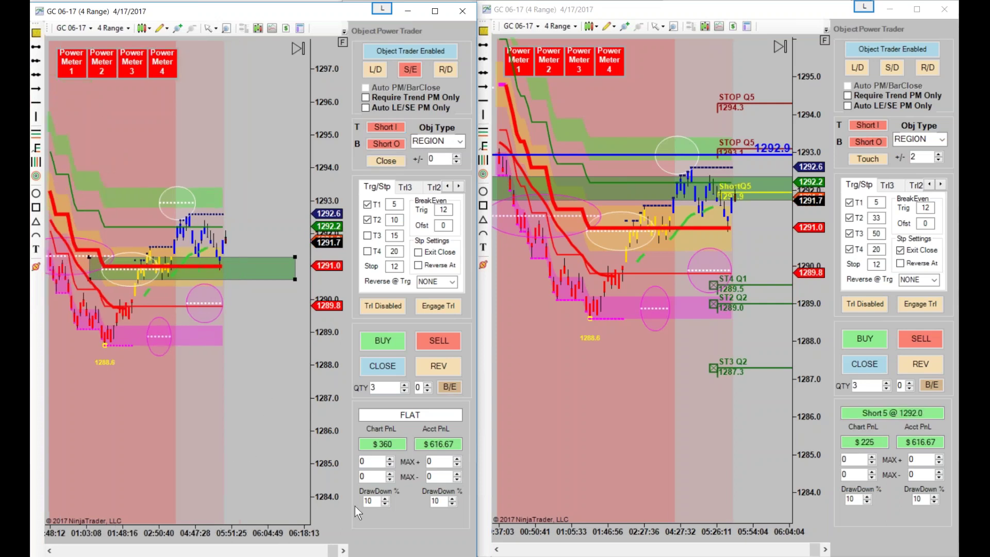
pyautogui.moveTo(689, 507); pyautogui.dragTo(671, 507)
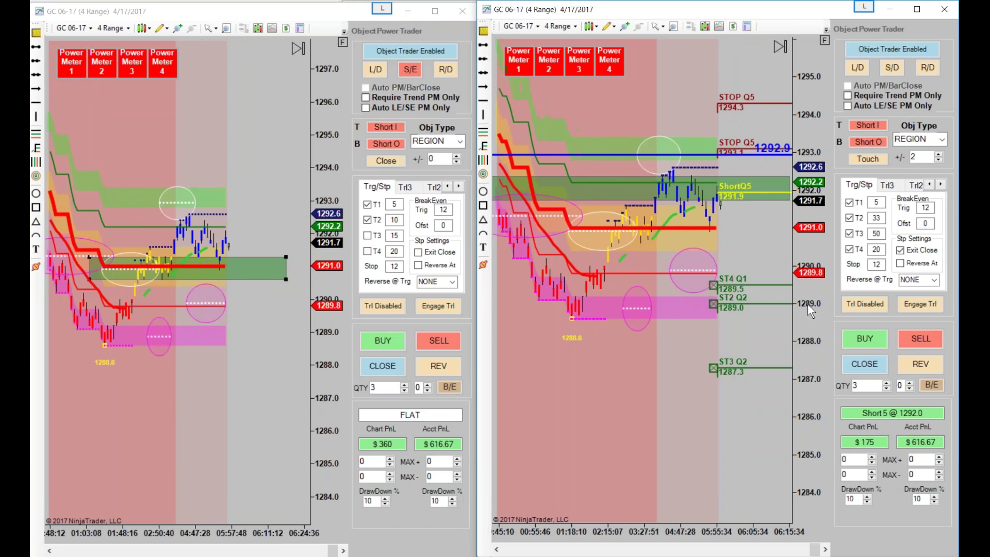
pyautogui.moveTo(803, 266); pyautogui.dragTo(802, 281)
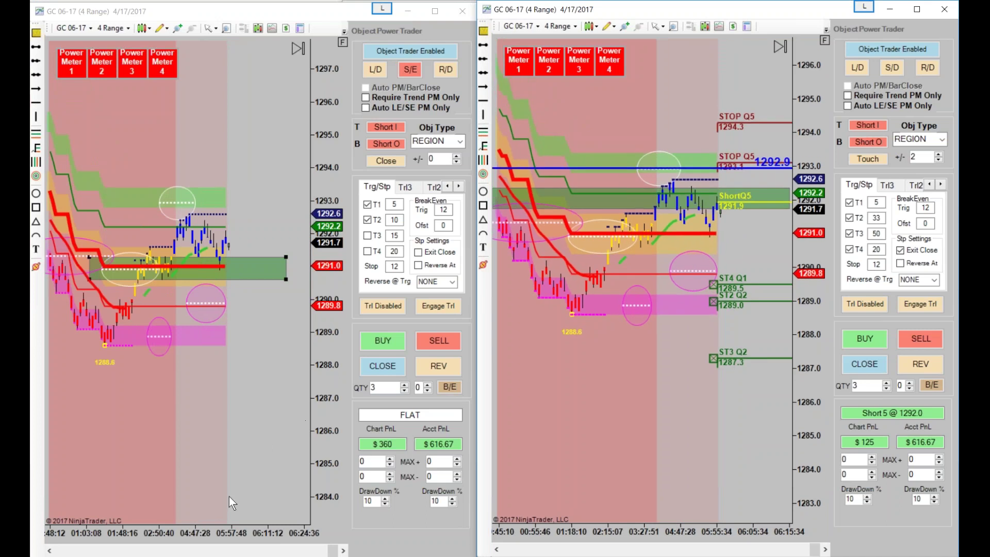
# - Stretch the left chart's green region up over the recent highs and adjust its lower-right corner
pyautogui.click(213, 531)
pyautogui.scroll(-2, 212, 509)
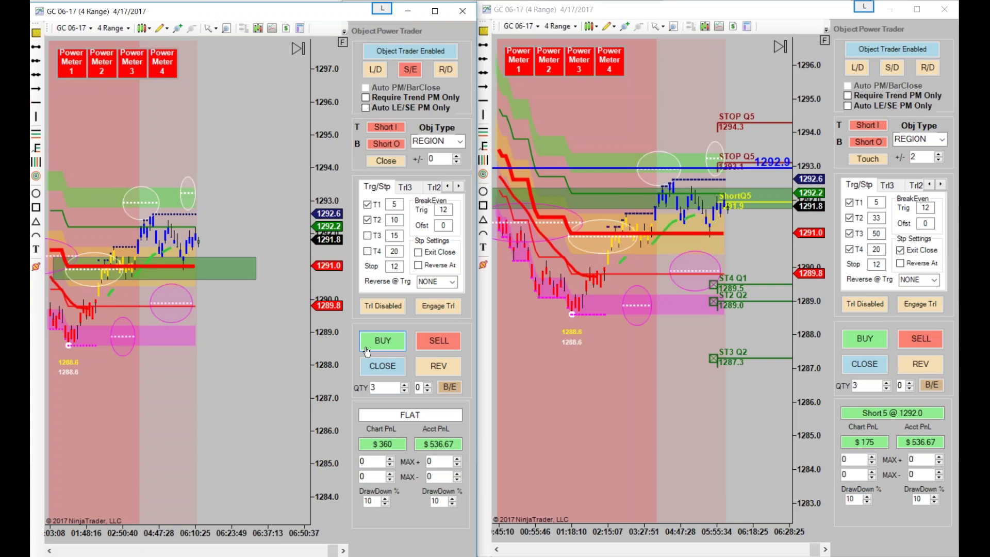
pyautogui.moveTo(253, 255); pyautogui.dragTo(265, 175)
pyautogui.moveTo(260, 265)
pyautogui.mouseDown()
pyautogui.moveTo(269, 254)
pyautogui.moveTo(259, 258)
pyautogui.mouseUp()
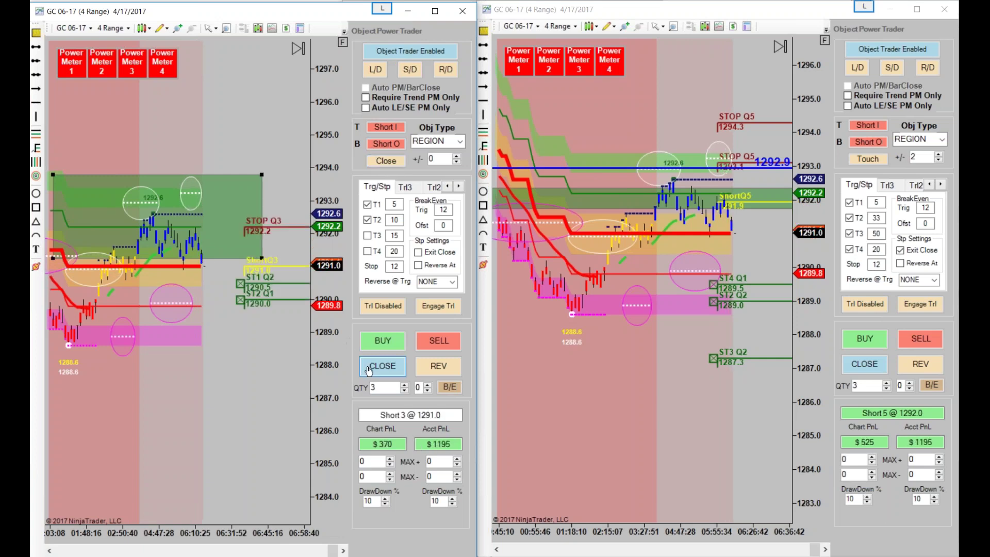
# - Nudge the green region down, re-arm S/E, and lower the first target to 1287.7
pyautogui.scroll(3, 214, 402)
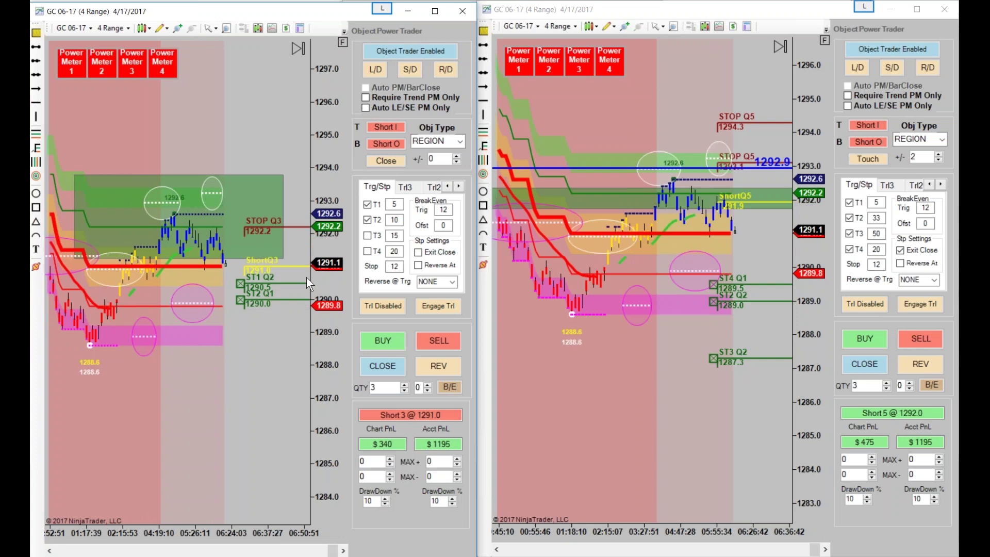
pyautogui.moveTo(260, 177); pyautogui.dragTo(261, 193)
pyautogui.click(414, 71)
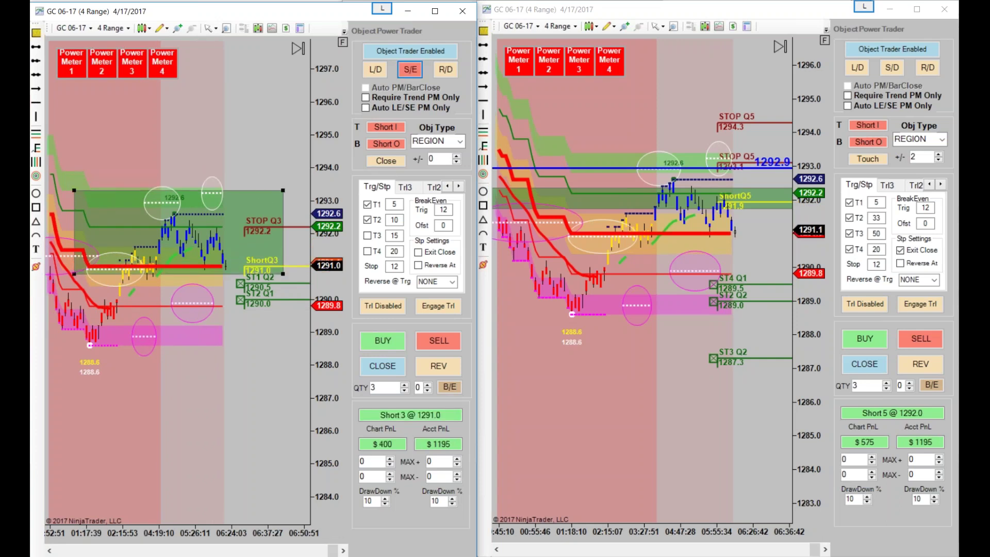
pyautogui.moveTo(283, 281); pyautogui.dragTo(283, 375)
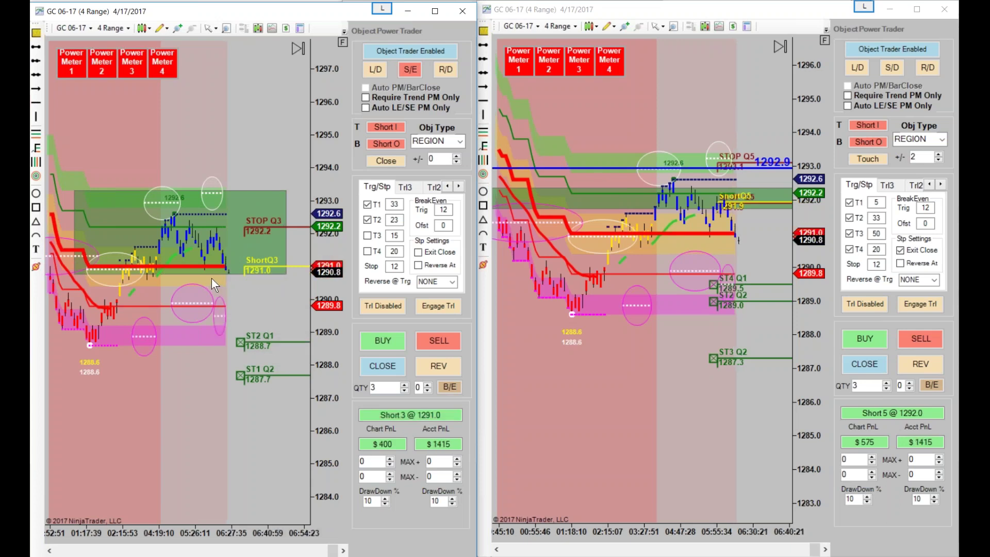
pyautogui.doubleClick(429, 415)
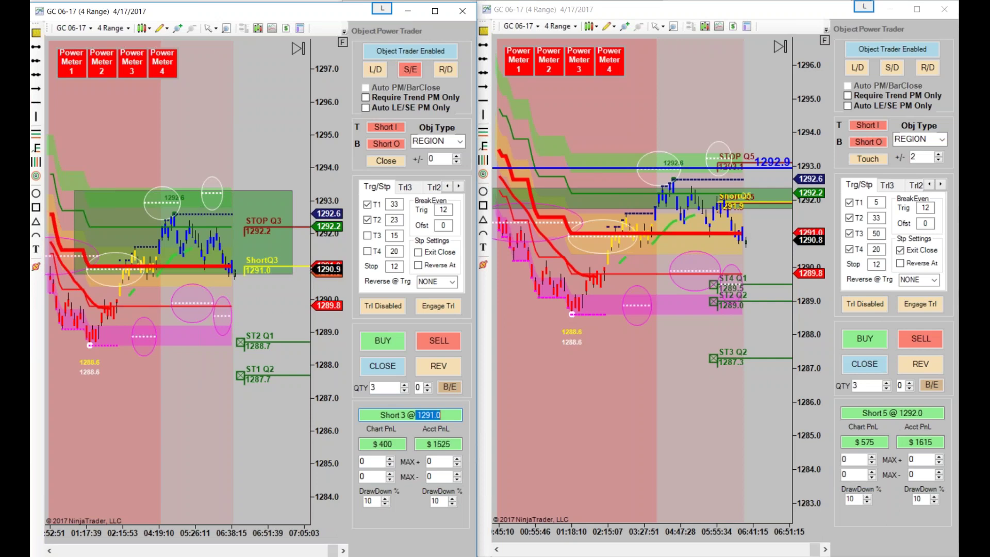
pyautogui.hscroll(5, 297, 377)
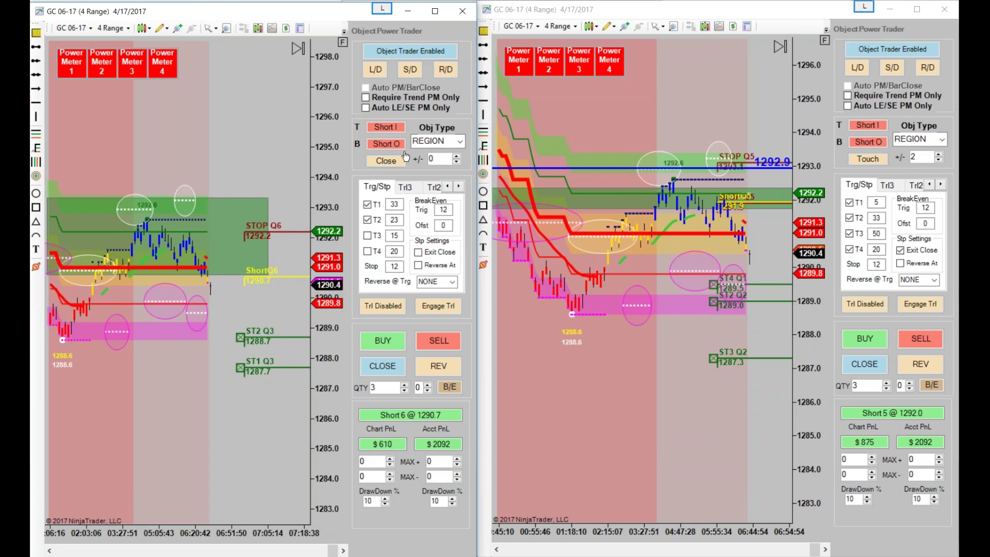
# - Resize the green region, tick Exit Close and Reverse At, and lower ST1 Q3 to 1286.9
pyautogui.moveTo(267, 198); pyautogui.dragTo(282, 248)
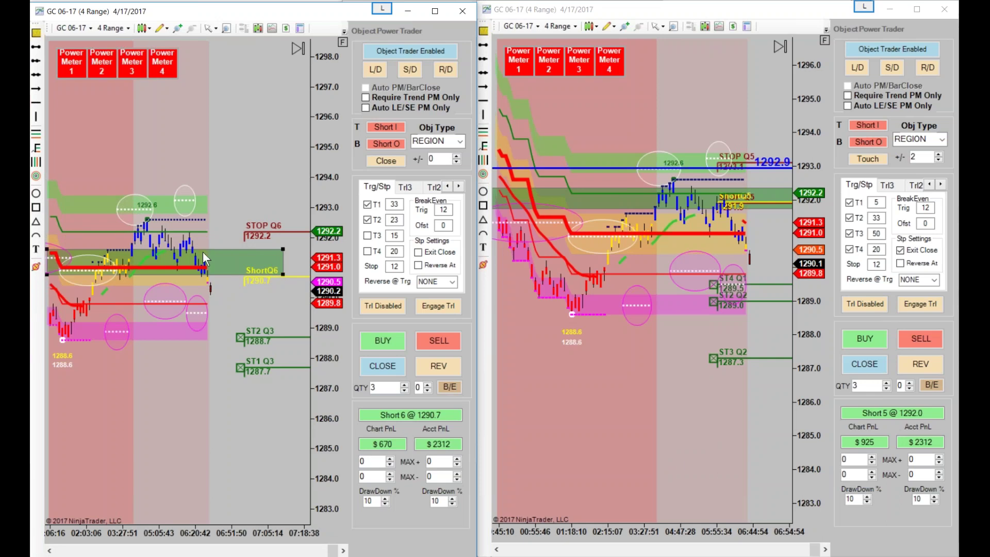
pyautogui.click(418, 252)
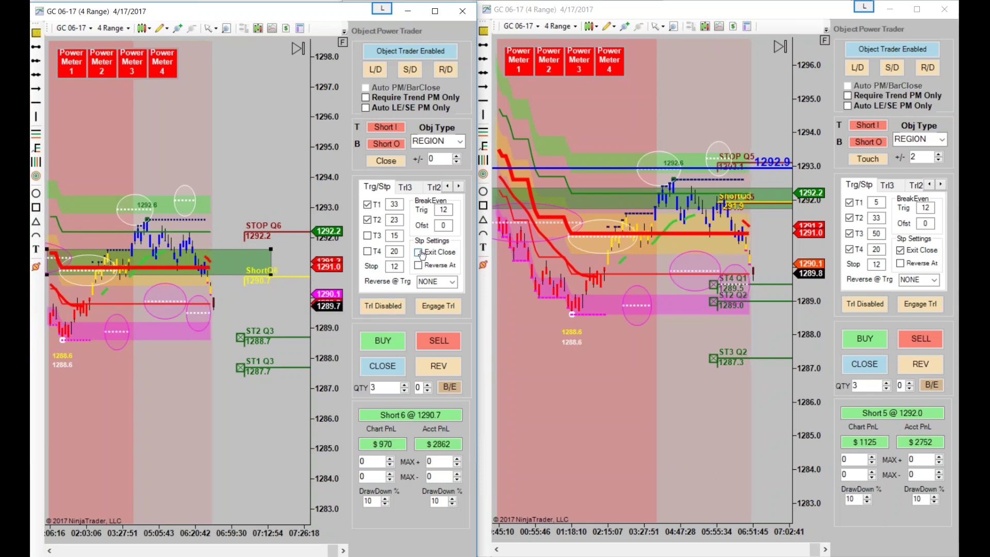
pyautogui.click(418, 265)
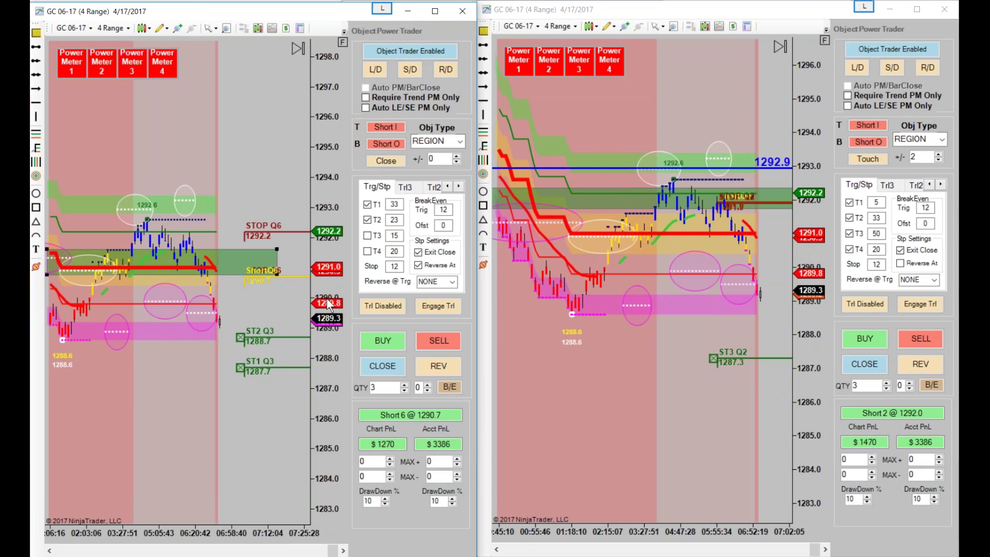
pyautogui.moveTo(270, 354); pyautogui.dragTo(267, 382)
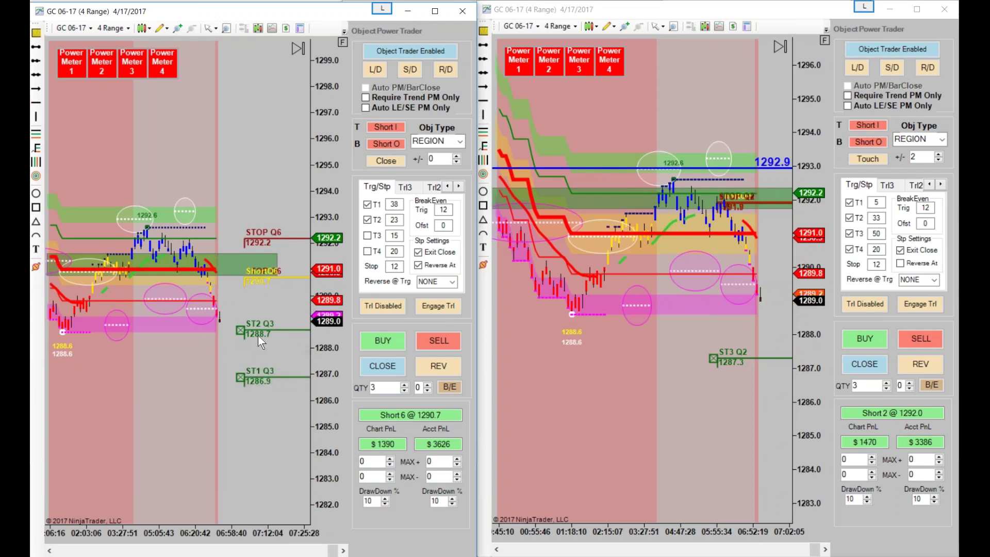
pyautogui.moveTo(110, 533); pyautogui.dragTo(125, 537)
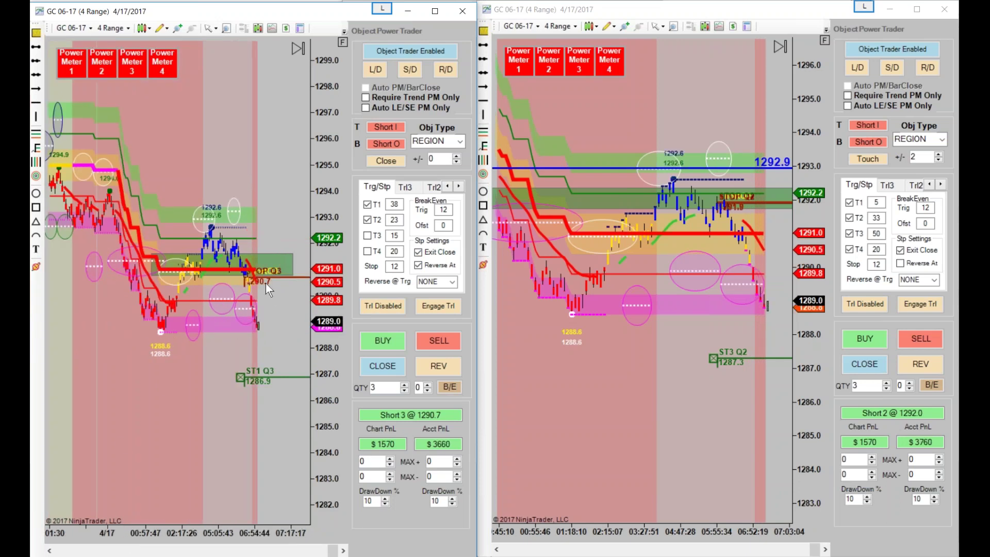
# - Move the right chart's blue horizontal line down to 1289.5
pyautogui.scroll(-5, 218, 456)
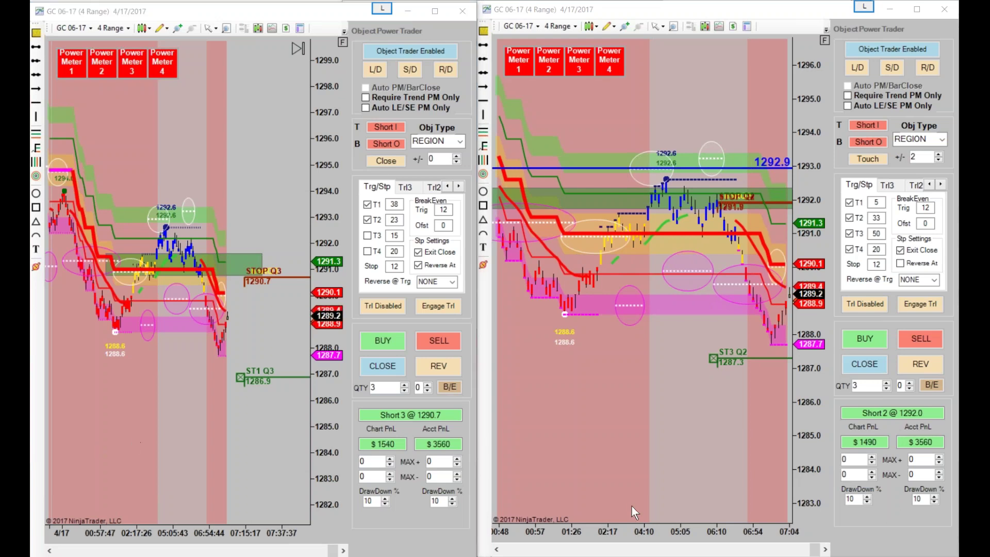
pyautogui.scroll(-5, 570, 491)
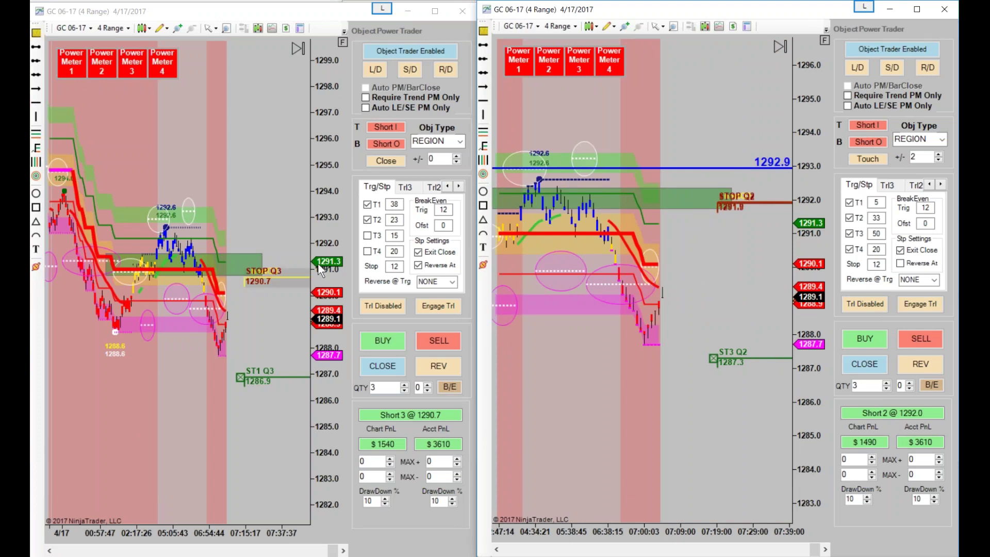
pyautogui.moveTo(318, 263); pyautogui.dragTo(329, 208)
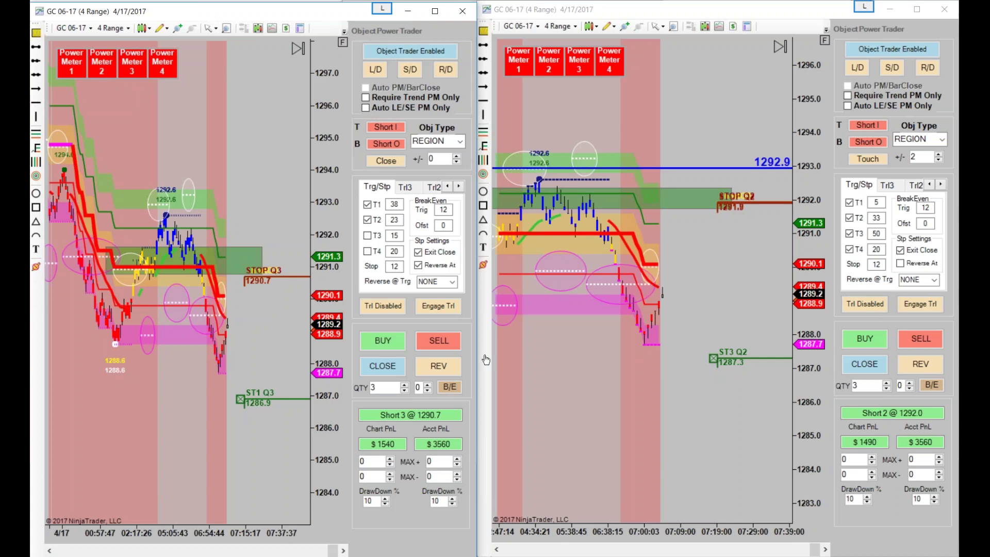
pyautogui.moveTo(645, 431); pyautogui.dragTo(701, 286)
pyautogui.moveTo(680, 168); pyautogui.dragTo(681, 283)
pyautogui.moveTo(605, 530); pyautogui.dragTo(671, 544)
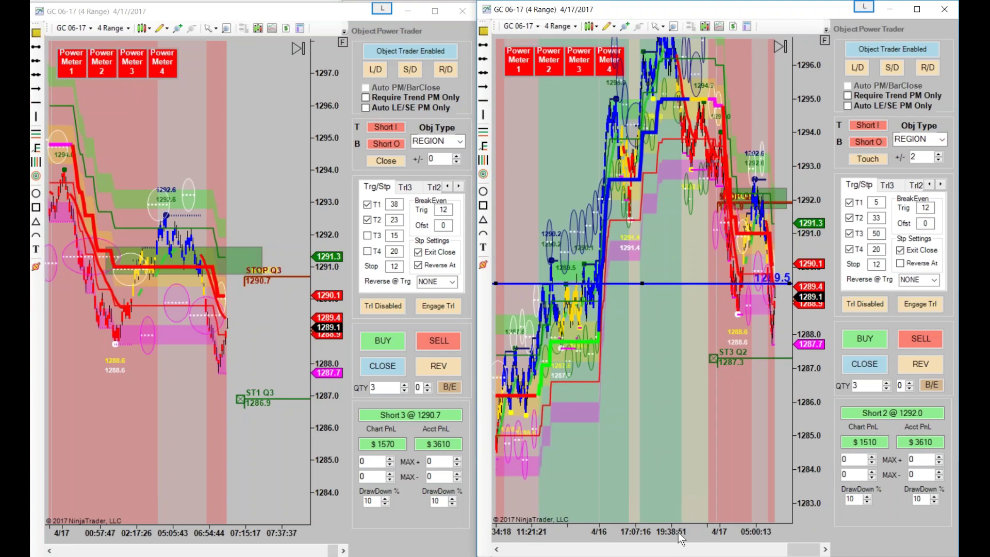
# - Sell 3 more on the right chart to reach Short 5 @ 1290.9, then close the left short to flat
pyautogui.scroll(-10, 678, 532)
pyautogui.moveTo(676, 531); pyautogui.dragTo(617, 444)
pyautogui.click(921, 338)
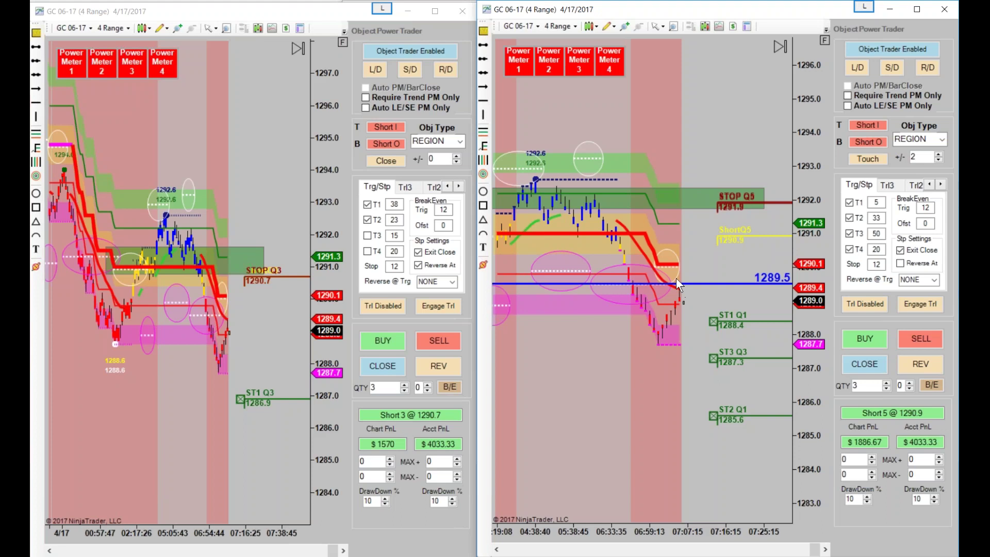
pyautogui.click(388, 369)
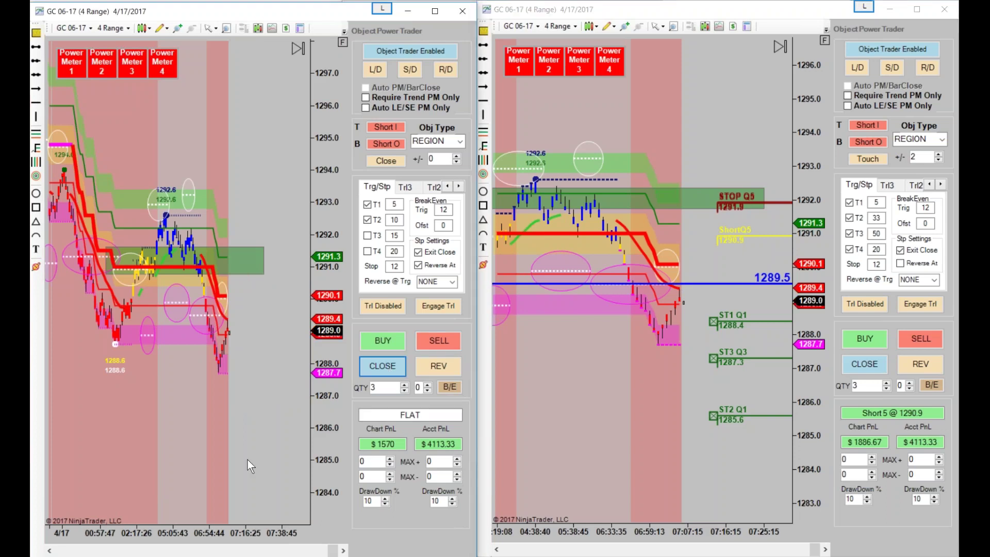
pyautogui.moveTo(231, 531)
pyautogui.mouseDown()
pyautogui.moveTo(204, 533)
pyautogui.moveTo(225, 519)
pyautogui.mouseUp()
# - Add blue horizontal lines at 1290.0 and 1290.2 on the left chart
pyautogui.click(36, 102)
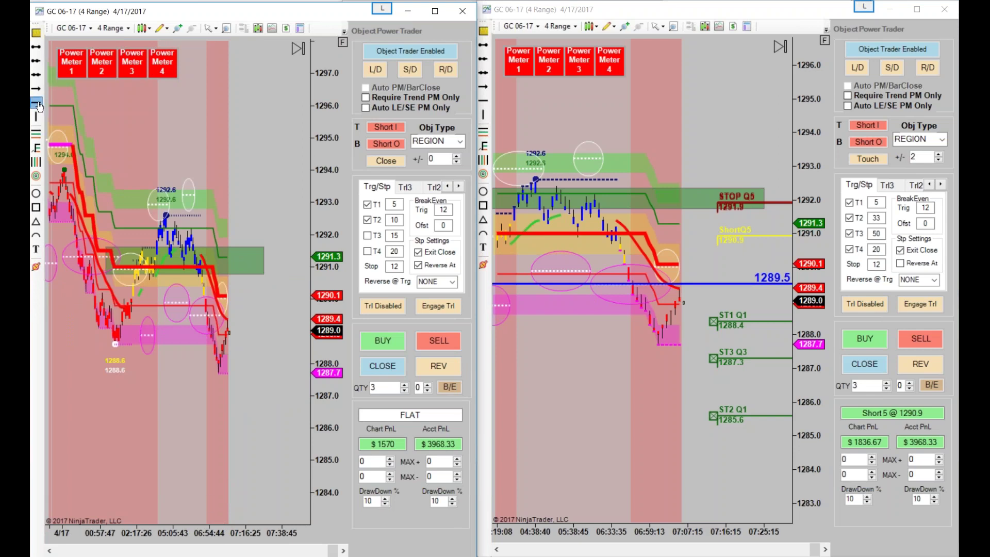
pyautogui.click(106, 292)
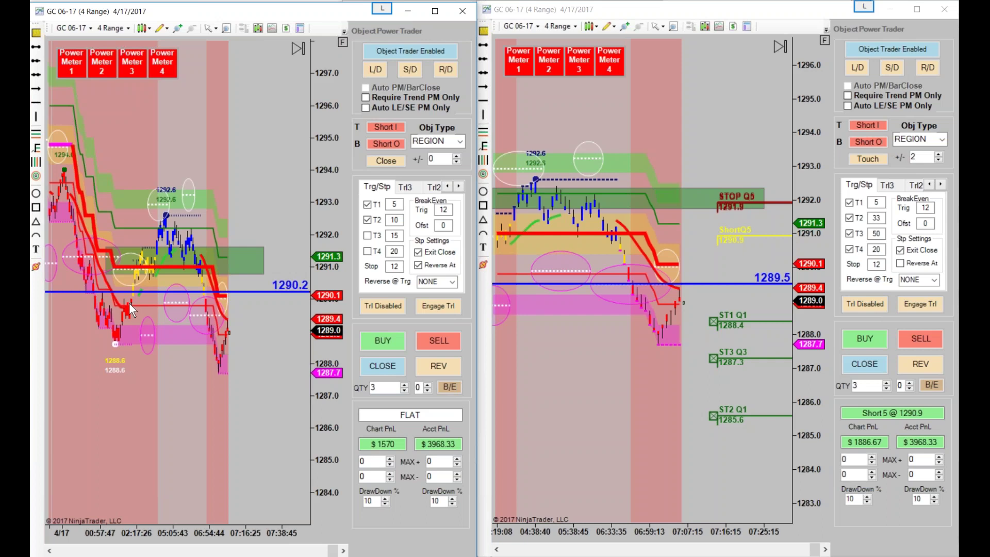
pyautogui.moveTo(142, 292); pyautogui.dragTo(159, 301)
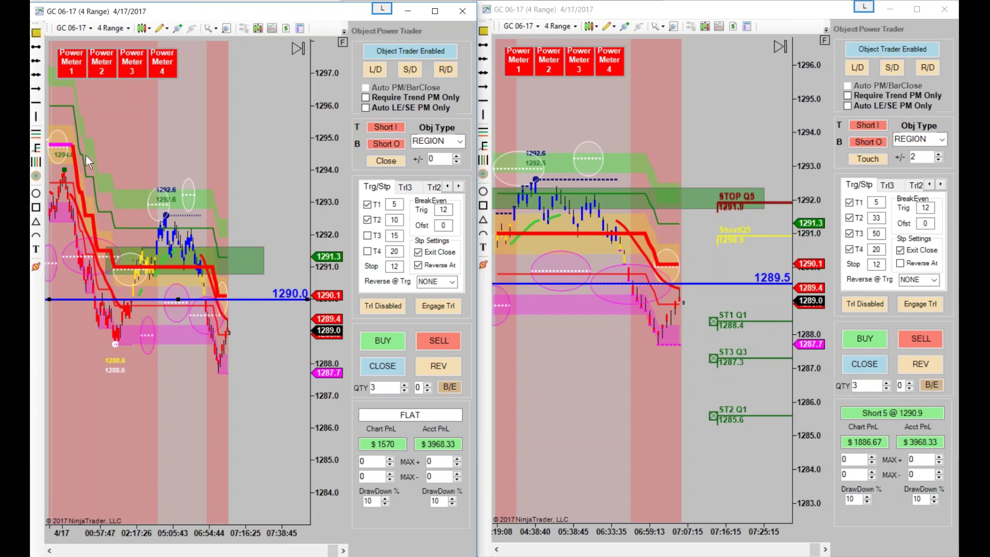
pyautogui.click(36, 102)
pyautogui.click(298, 291)
# - Draw a green region around 1291 and extend it slightly downward
pyautogui.scroll(-3, 187, 311)
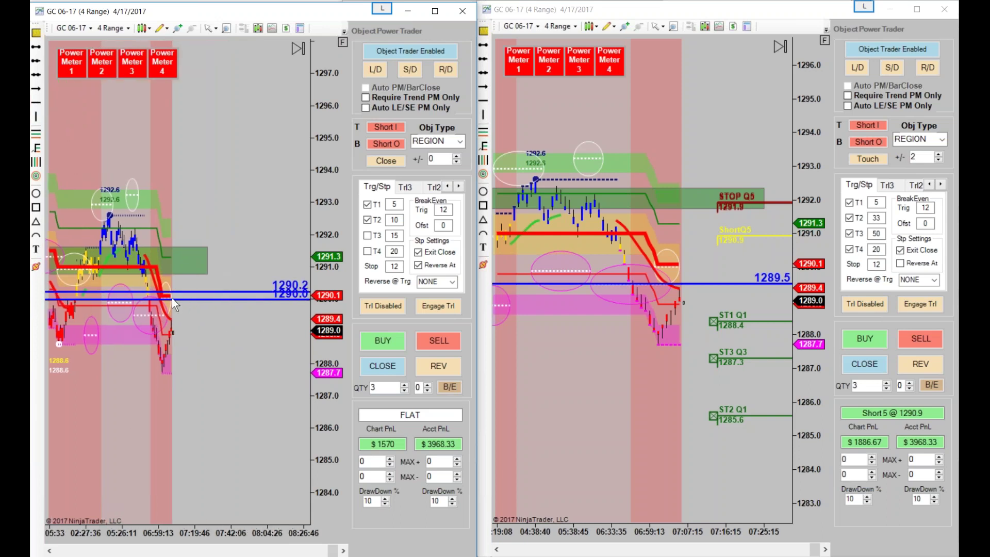
pyautogui.click(207, 248)
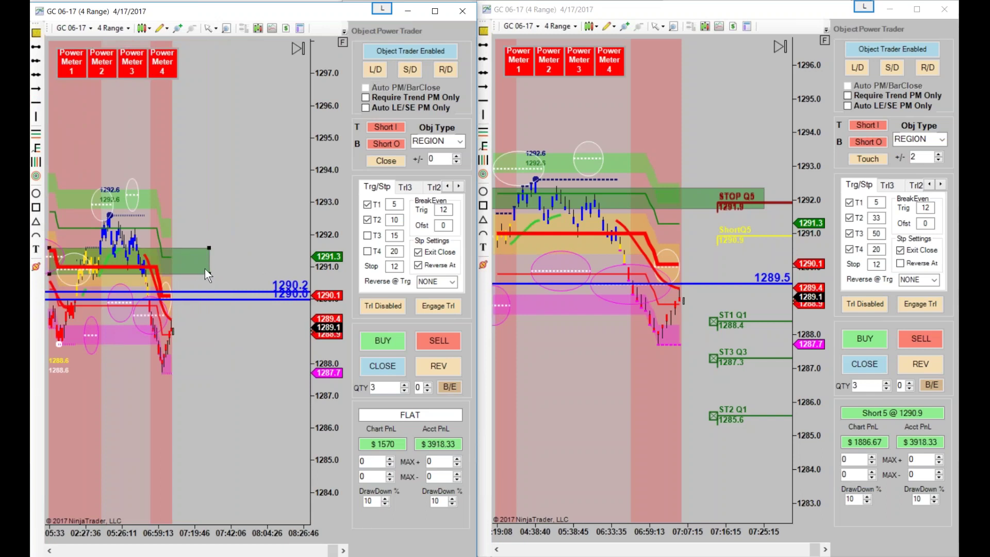
pyautogui.moveTo(209, 273); pyautogui.dragTo(252, 290)
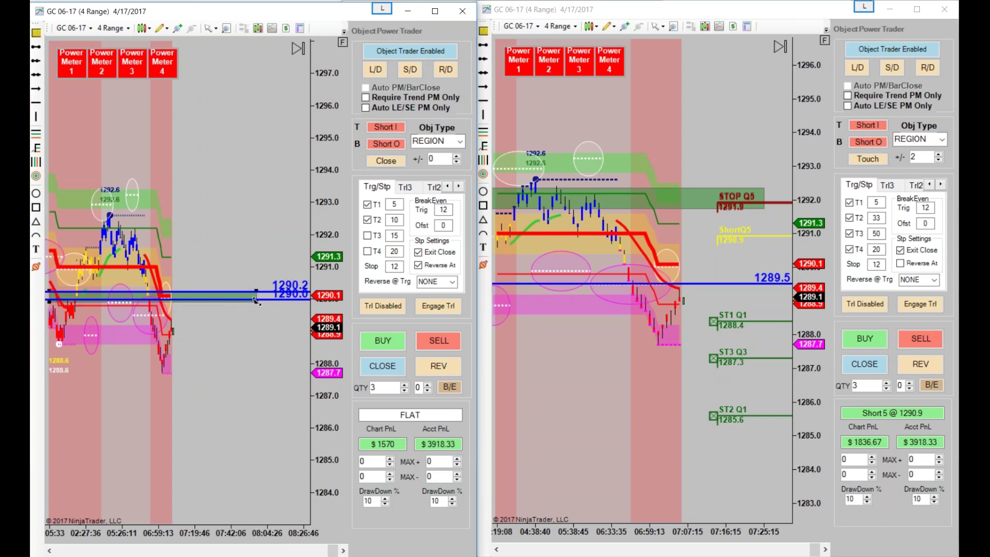
# - Re-arm the short entry to trigger on touch with a +/- offset of 2
pyautogui.moveTo(232, 384); pyautogui.dragTo(283, 384)
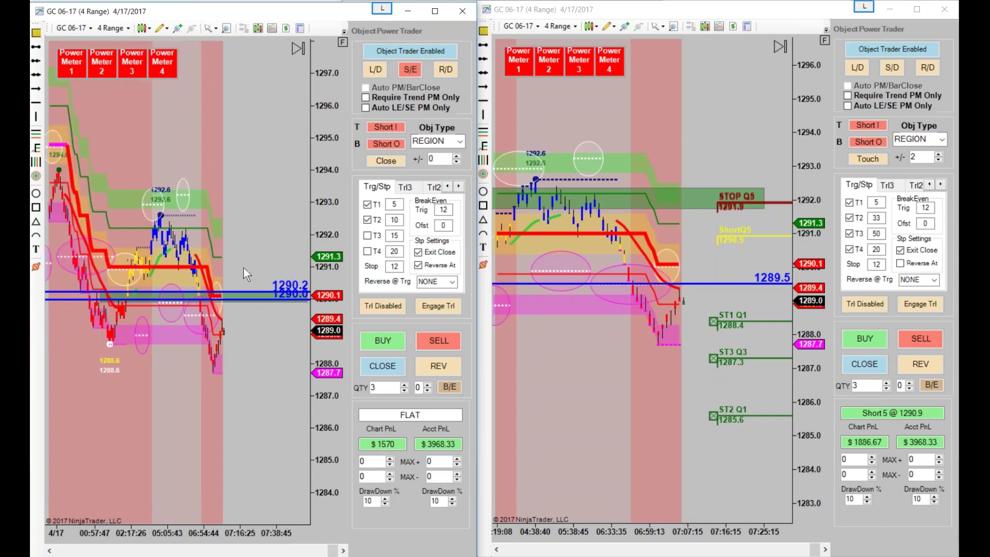
pyautogui.moveTo(330, 183); pyautogui.dragTo(329, 116)
pyautogui.moveTo(198, 508); pyautogui.dragTo(129, 513)
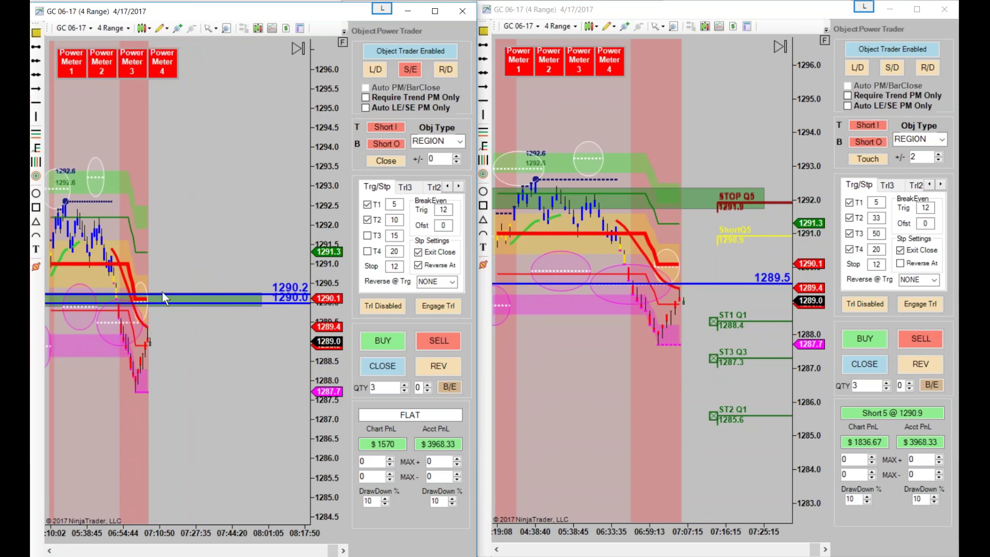
pyautogui.click(386, 161)
pyautogui.click(455, 156)
pyautogui.click(456, 156)
pyautogui.moveTo(606, 466); pyautogui.dragTo(619, 466)
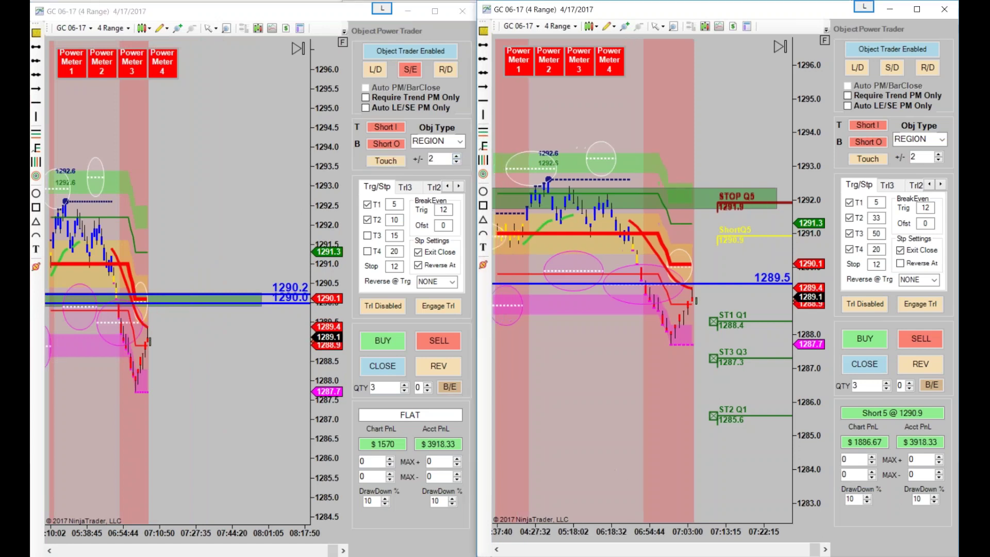
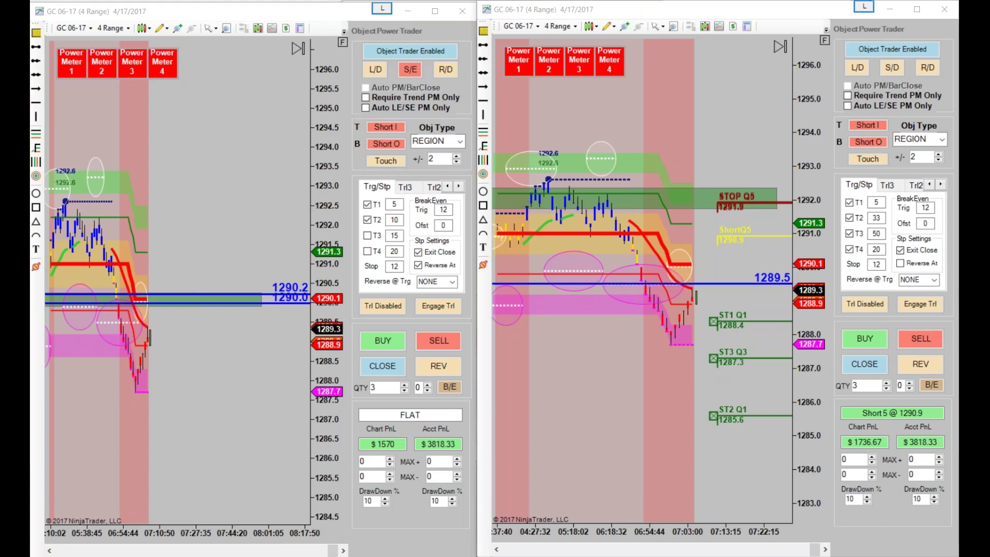
# - Maximize the left 4 Range chart and draw a Fibonacci retracement from swing high to low
pyautogui.doubleClick(252, 11)
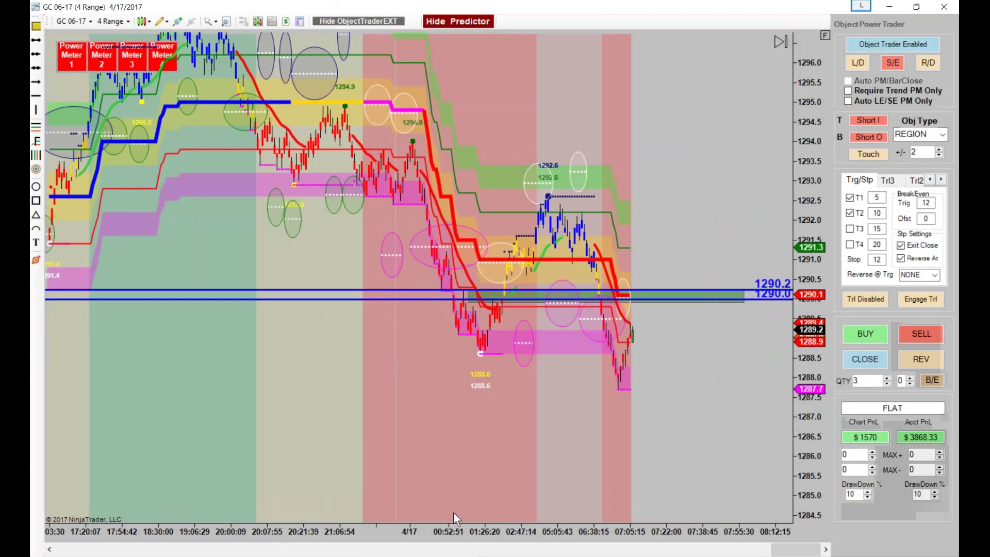
pyautogui.scroll(3, 454, 512)
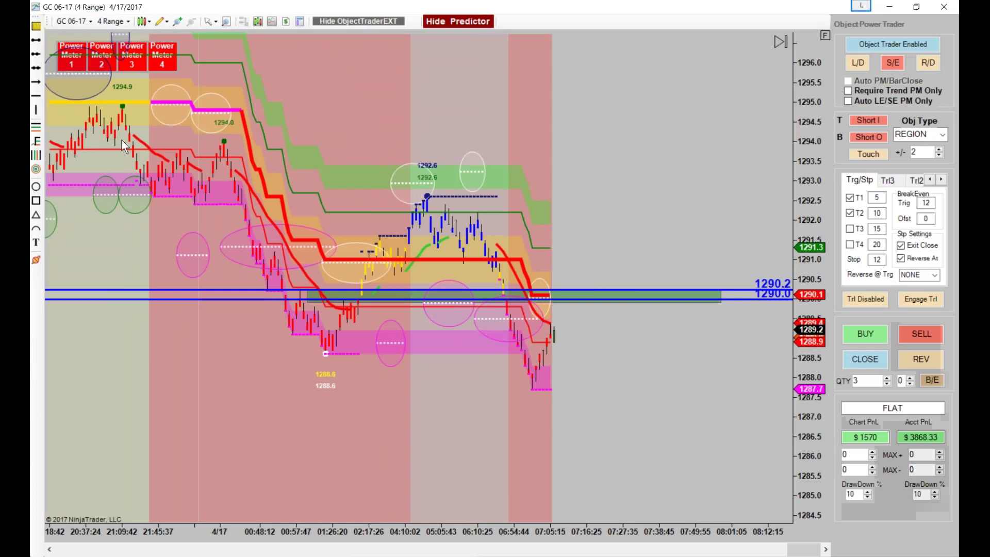
pyautogui.click(36, 127)
pyautogui.click(427, 195)
pyautogui.click(714, 390)
pyautogui.click(717, 390)
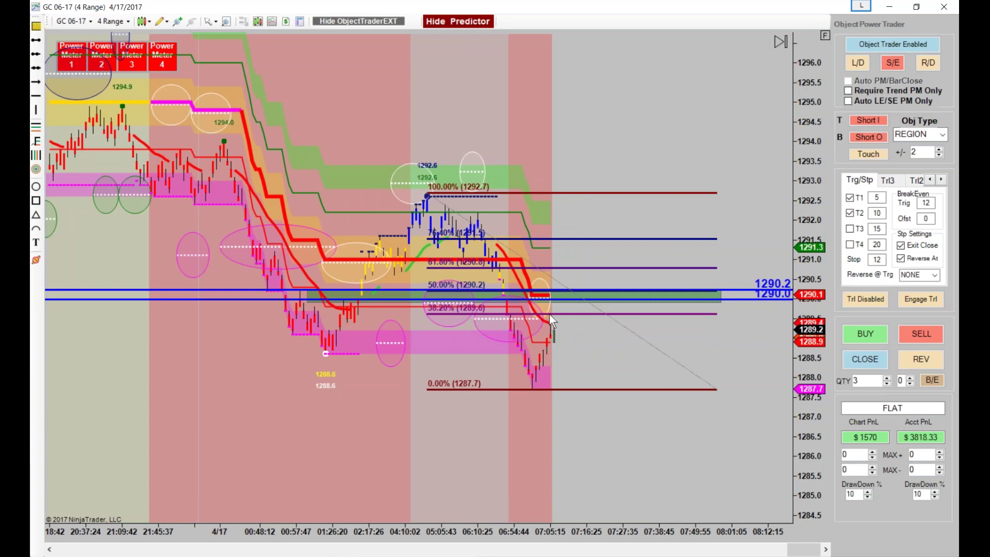
# - Delete the Fibonacci retracement and compress the bars to show more history
pyautogui.rightClick(631, 336)
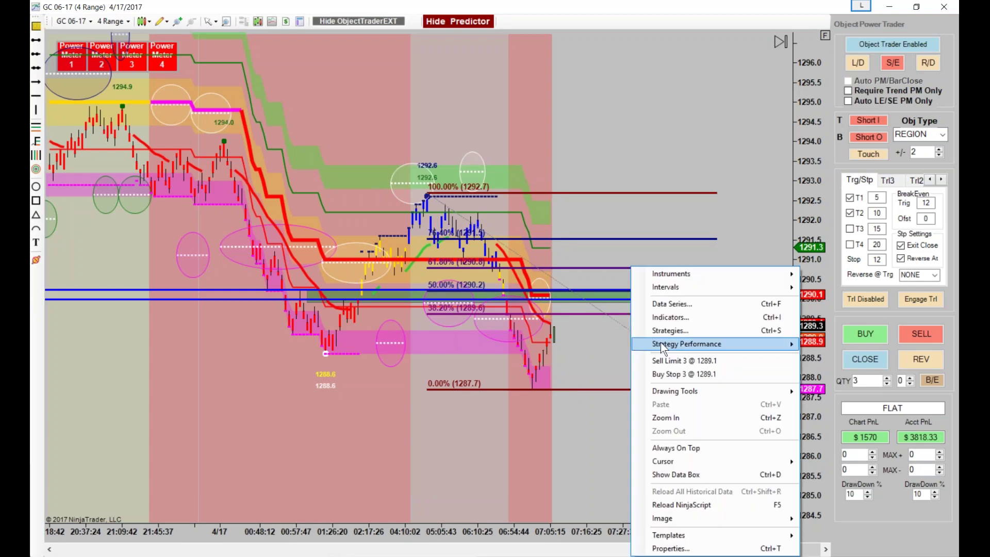
pyautogui.click(602, 410)
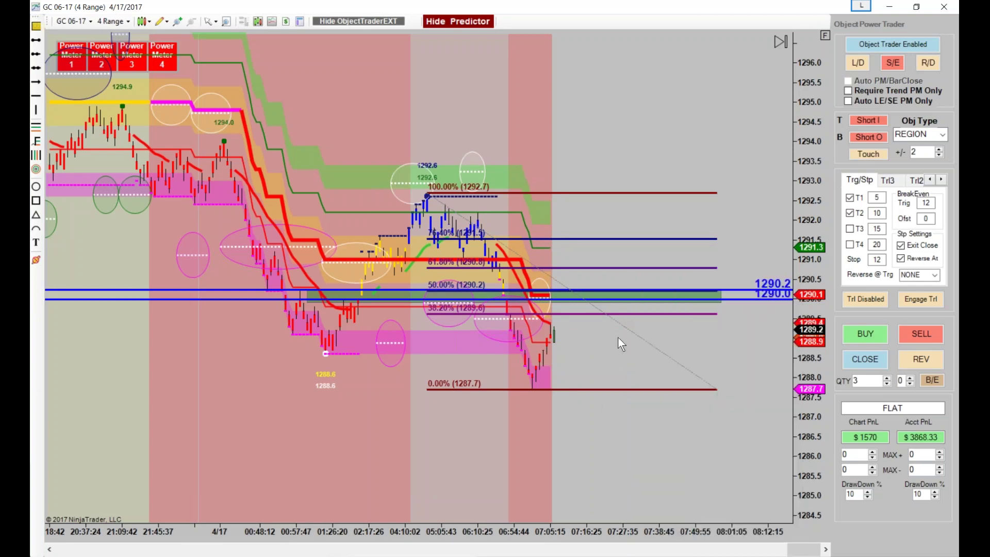
pyautogui.click(649, 342)
pyautogui.rightClick(649, 342)
pyautogui.click(676, 363)
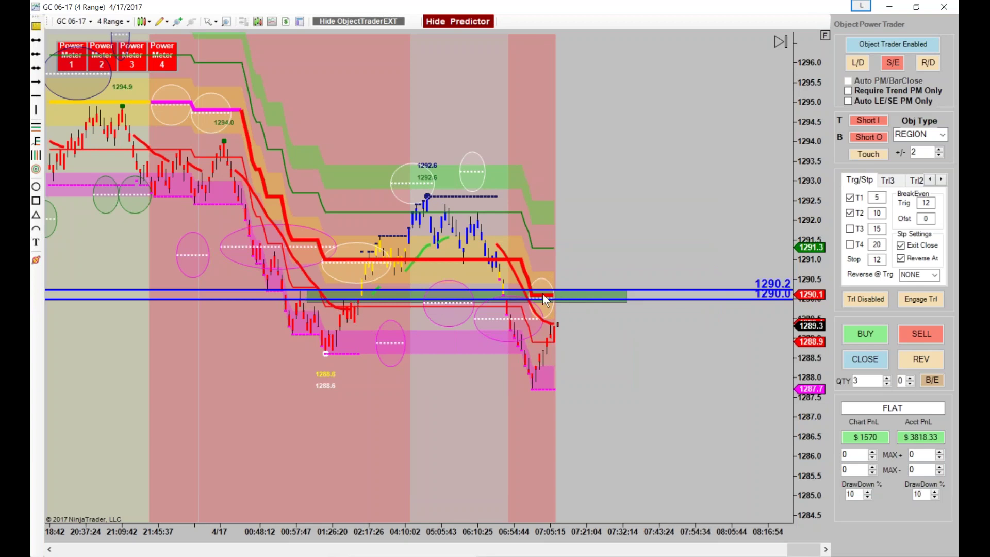
pyautogui.moveTo(435, 527); pyautogui.dragTo(410, 522)
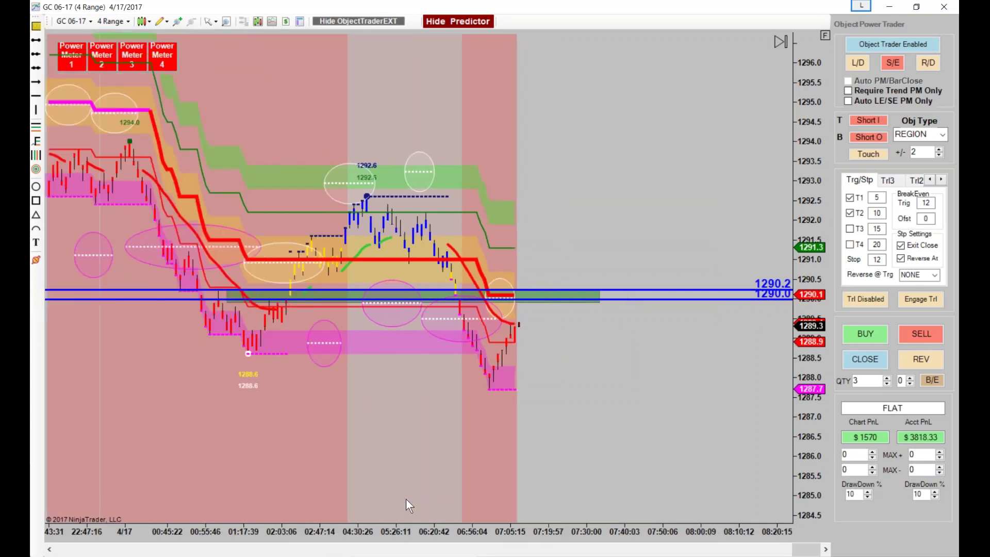
pyautogui.scroll(5, 407, 499)
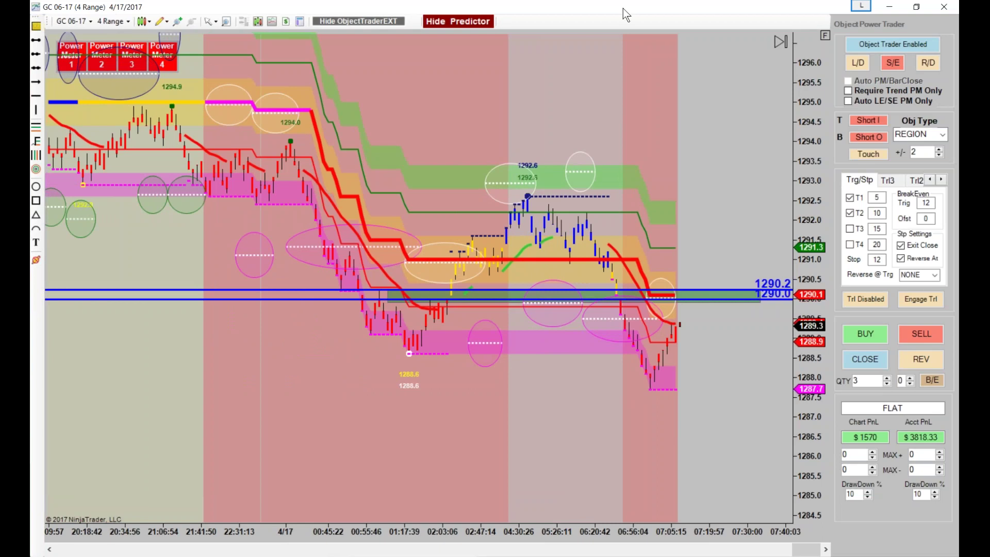
# - Restore the tiled layout, rescale the right chart, and close its 5-contract short at 1290.9
pyautogui.click(916, 7)
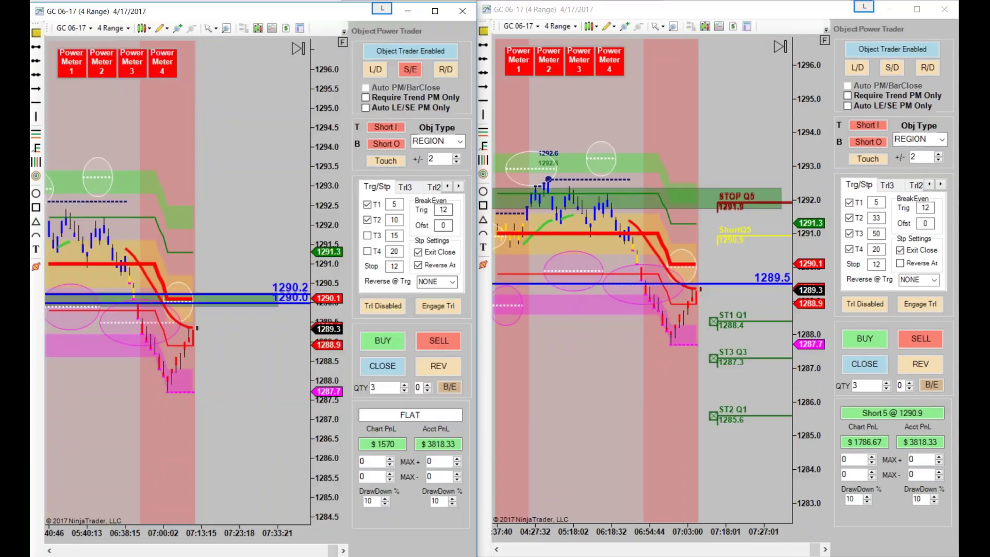
pyautogui.click(609, 445)
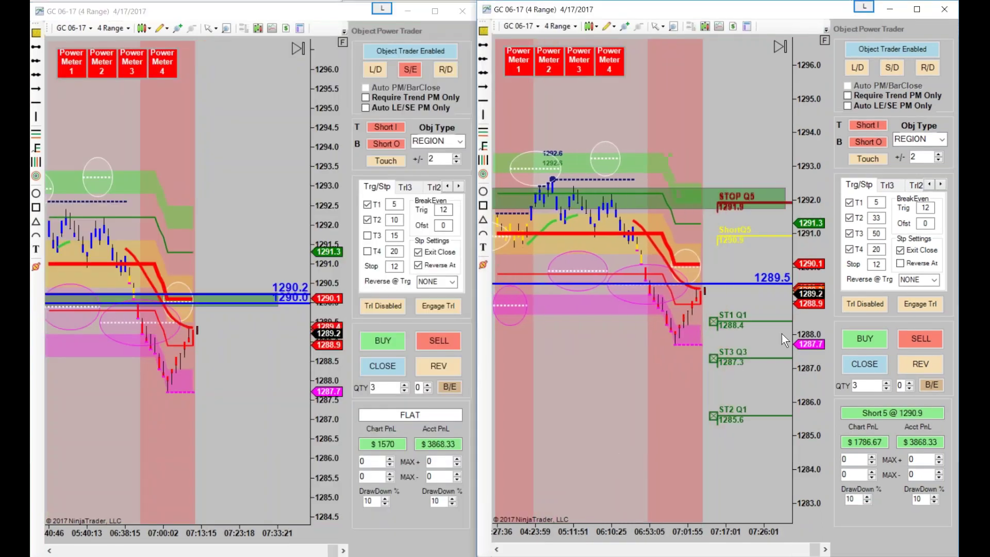
pyautogui.moveTo(816, 306); pyautogui.dragTo(803, 245)
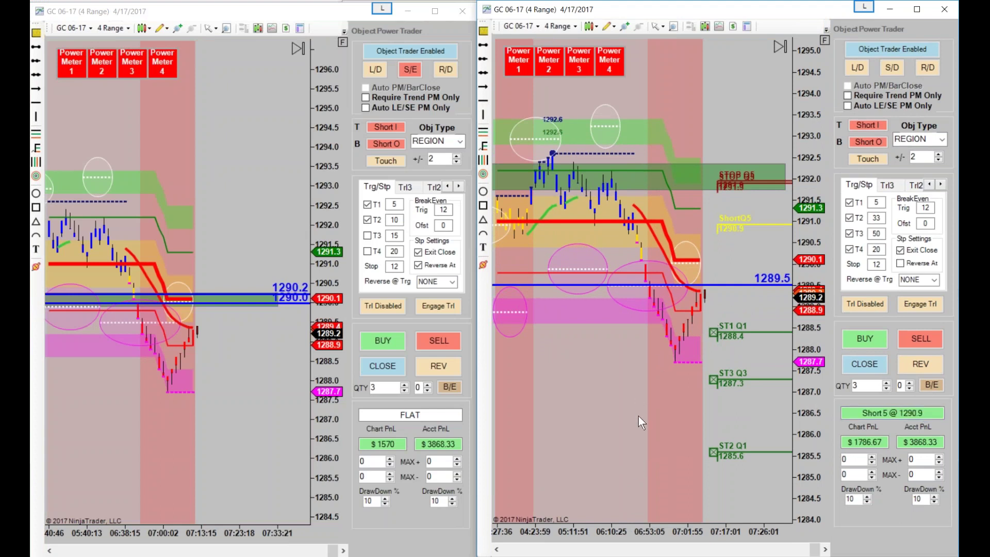
pyautogui.hscroll(5, 638, 415)
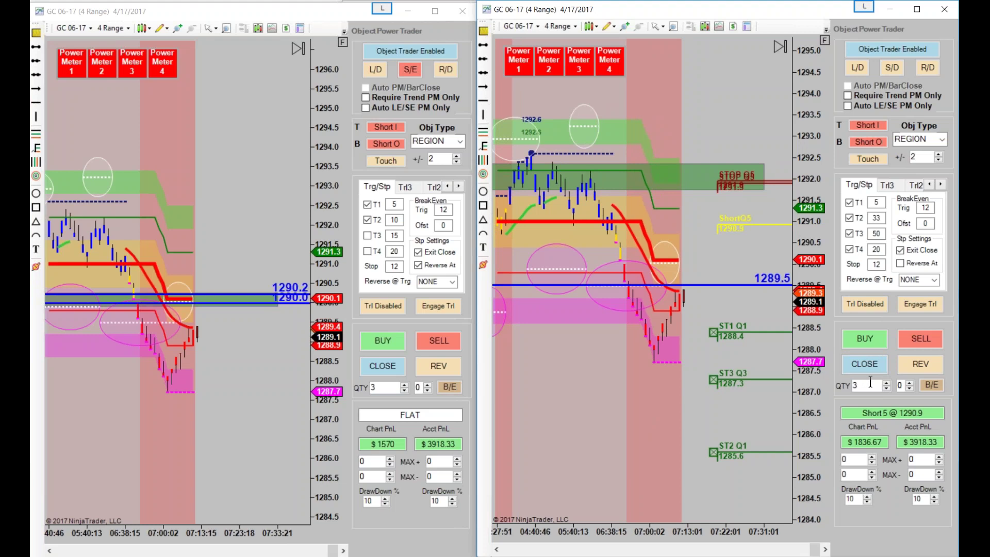
pyautogui.click(864, 364)
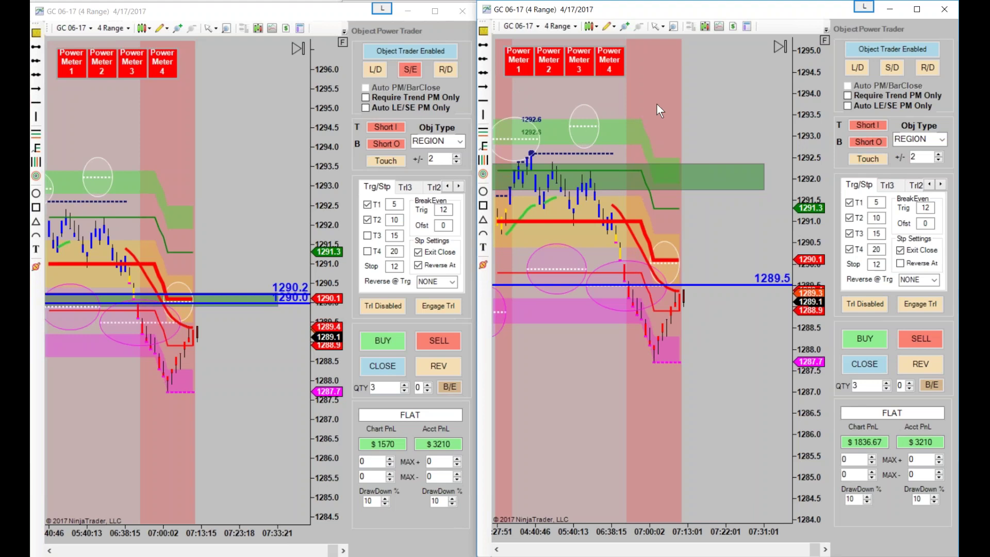
pyautogui.click(942, 139)
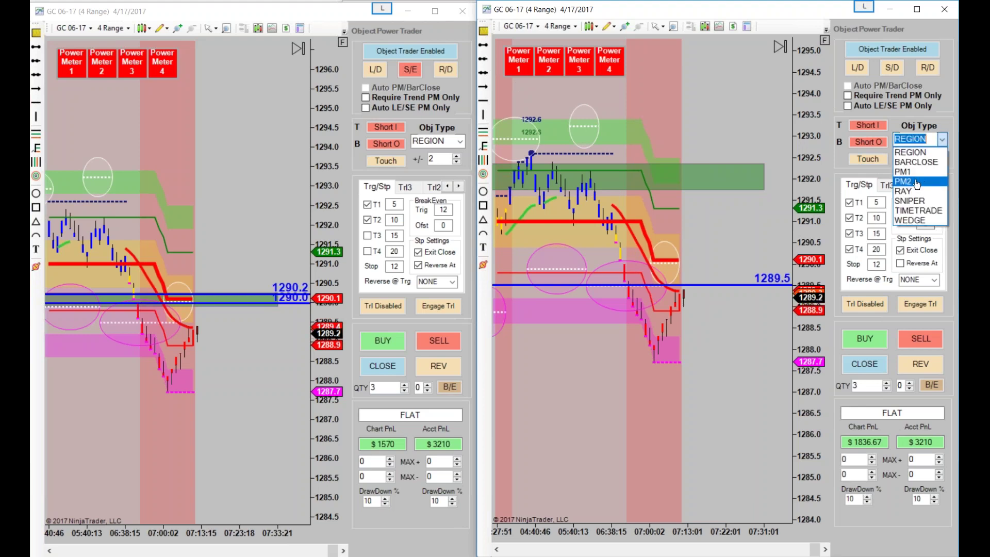
# - Set the right panel's Obj Type to PM1 with short entry (S/E), then bring up the 4-8 ObjectTraderRenko chart
pyautogui.click(910, 171)
pyautogui.click(894, 68)
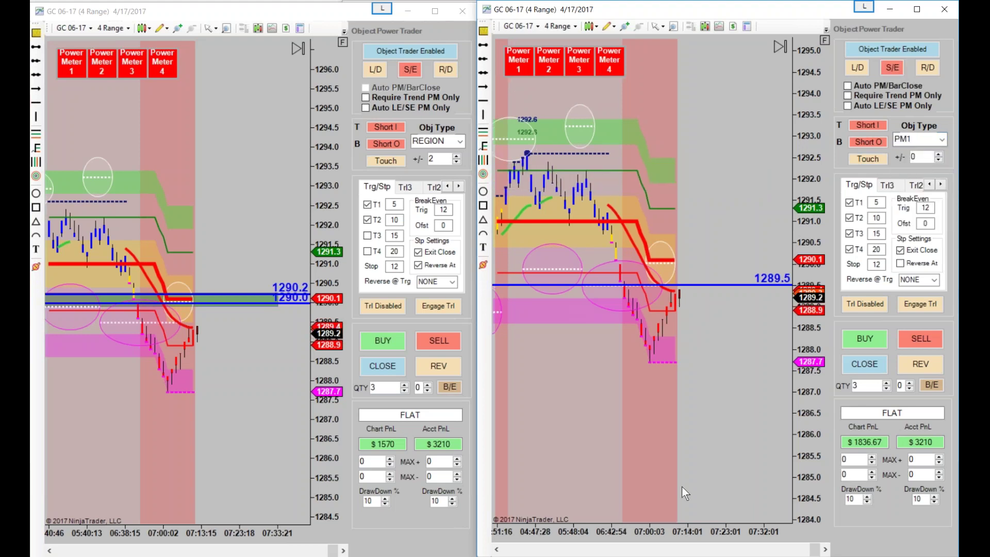
pyautogui.moveTo(660, 529); pyautogui.dragTo(649, 528)
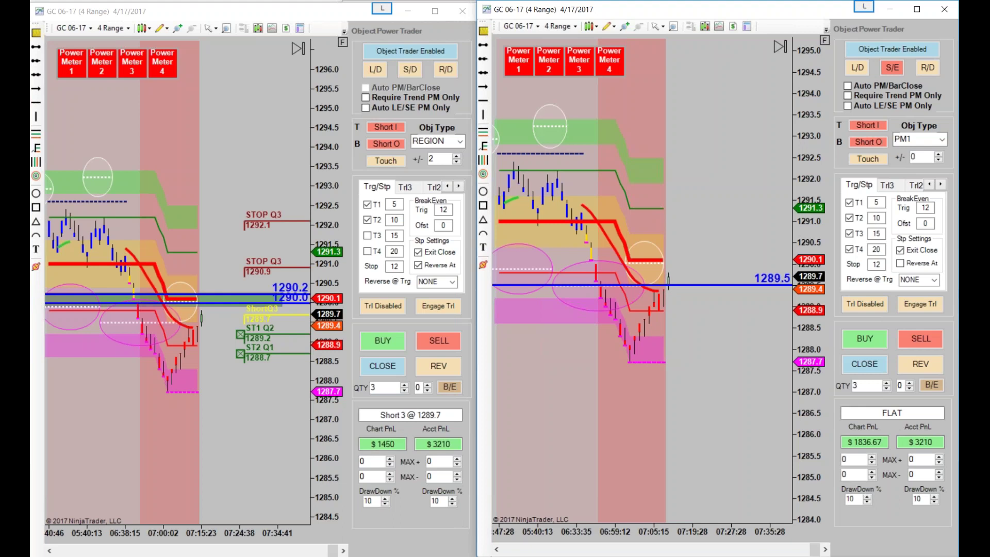
pyautogui.click(781, 509)
pyautogui.moveTo(642, 496); pyautogui.dragTo(490, 529)
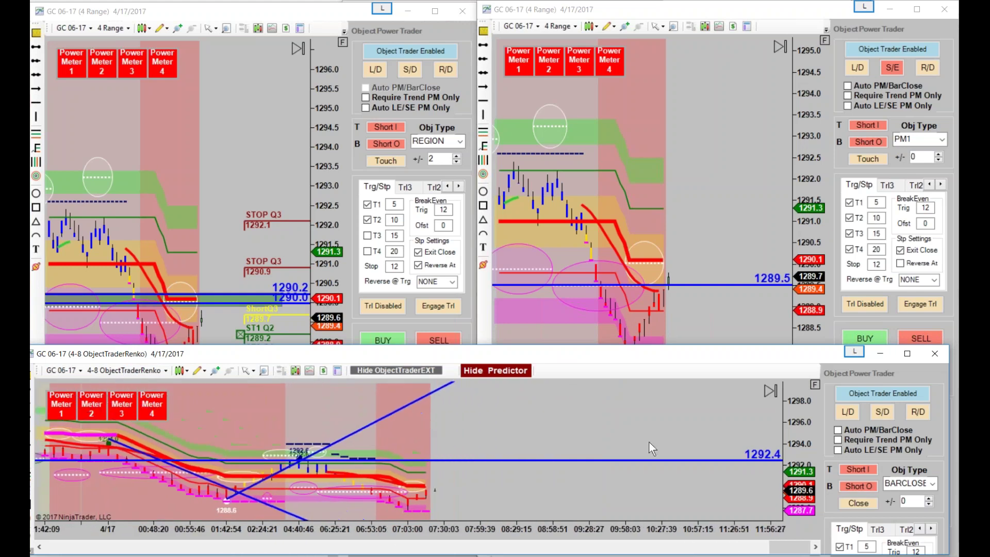
# - Move the Renko chart's blue trend line up from the latest low and set Obj Type to WEDGE
pyautogui.click(816, 384)
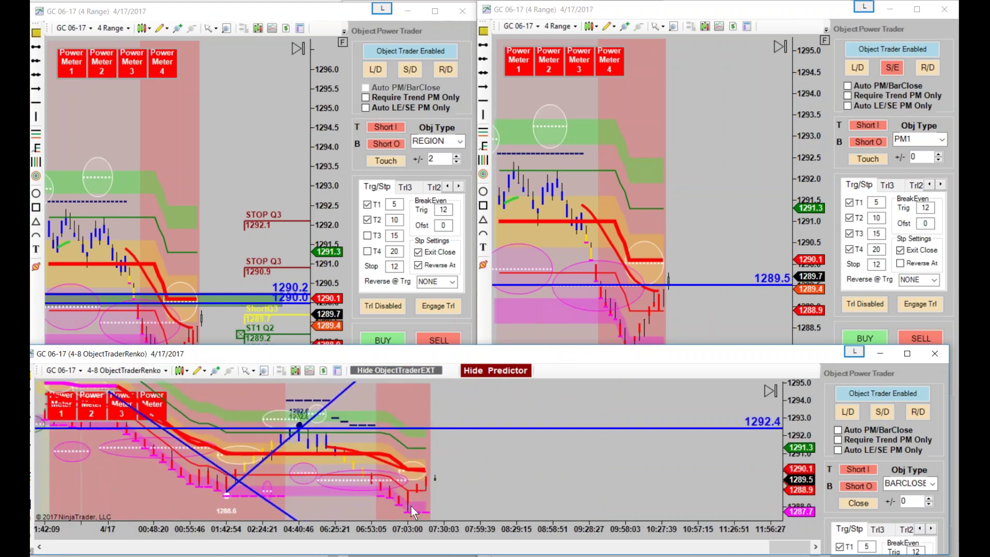
pyautogui.moveTo(276, 448); pyautogui.dragTo(473, 438)
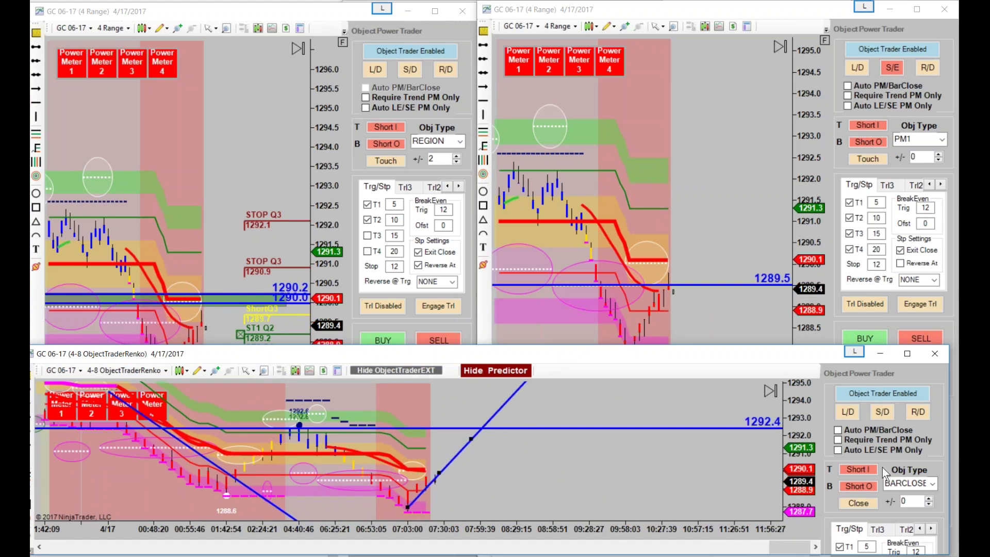
pyautogui.click(932, 482)
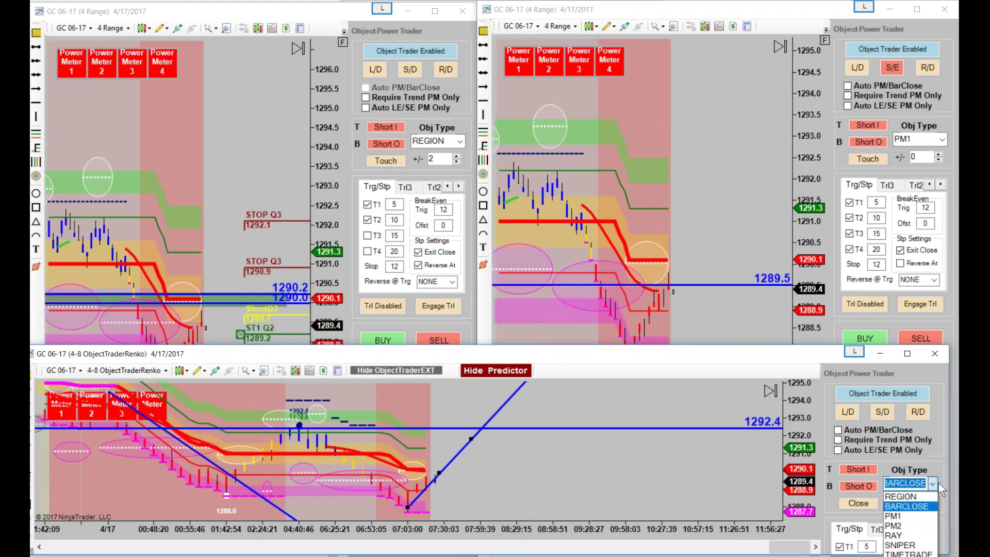
pyautogui.click(907, 555)
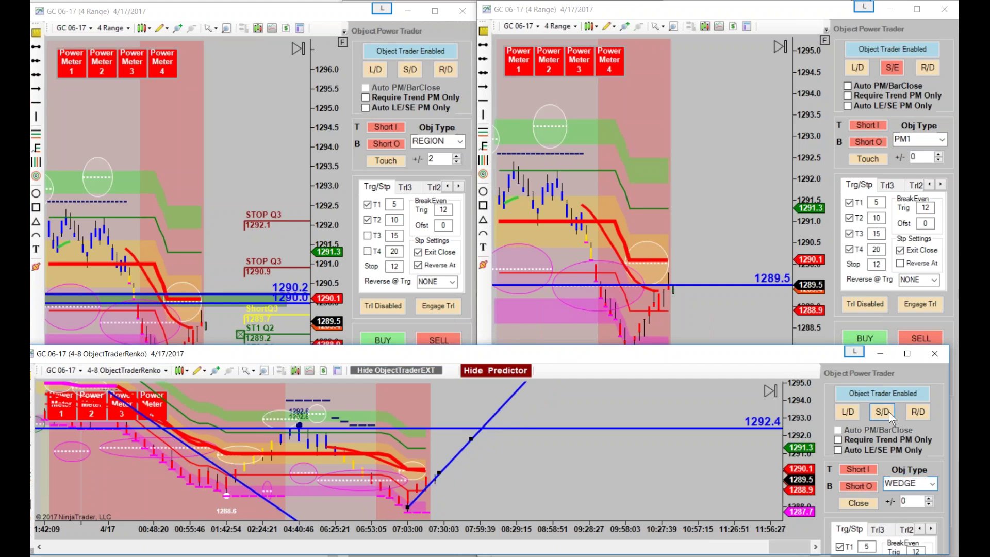
pyautogui.moveTo(410, 524); pyautogui.dragTo(446, 516)
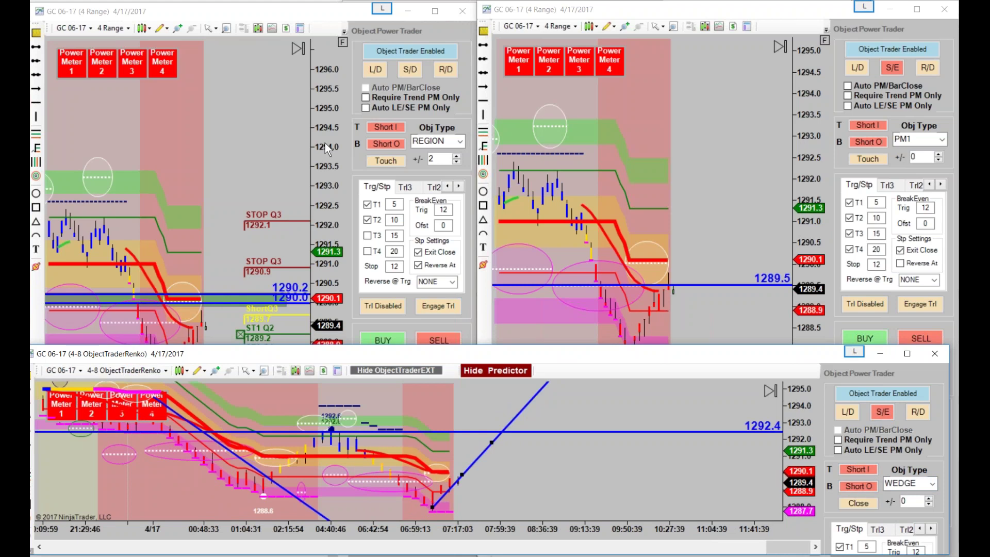
# - Rescale the price ranges of the top-left and top-right charts
pyautogui.moveTo(323, 141); pyautogui.dragTo(324, 167)
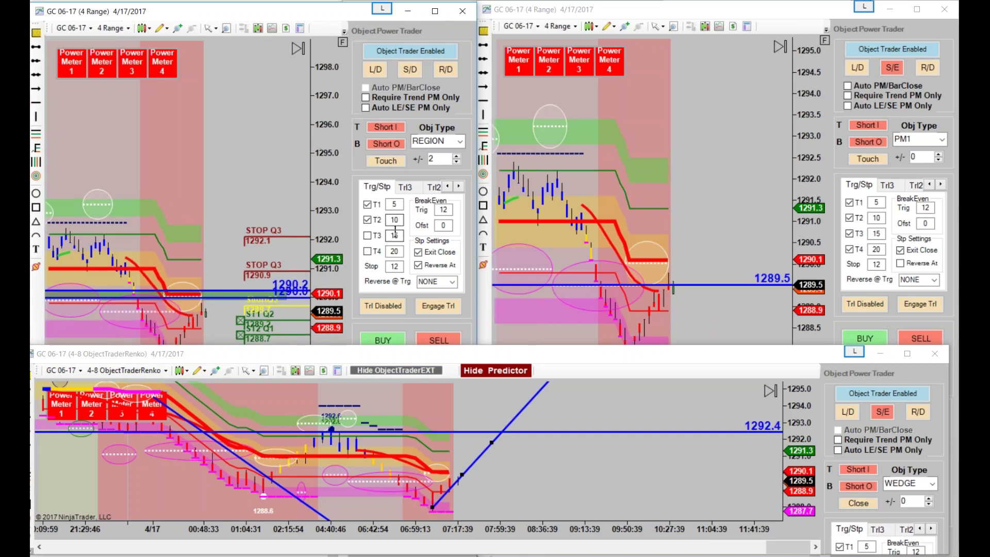
pyautogui.moveTo(575, 322); pyautogui.dragTo(592, 320)
pyautogui.moveTo(812, 189); pyautogui.dragTo(737, 306)
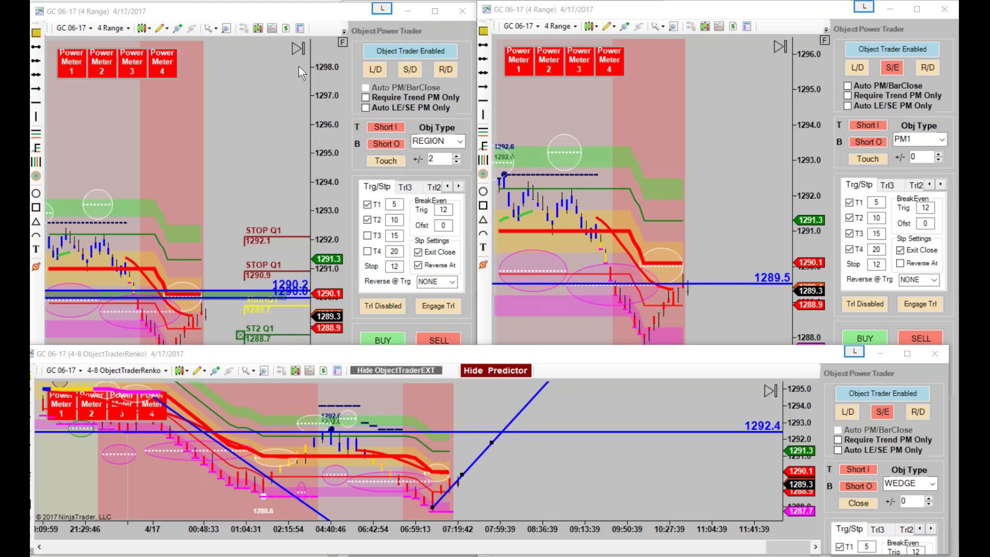
pyautogui.moveTo(339, 39); pyautogui.dragTo(332, 268)
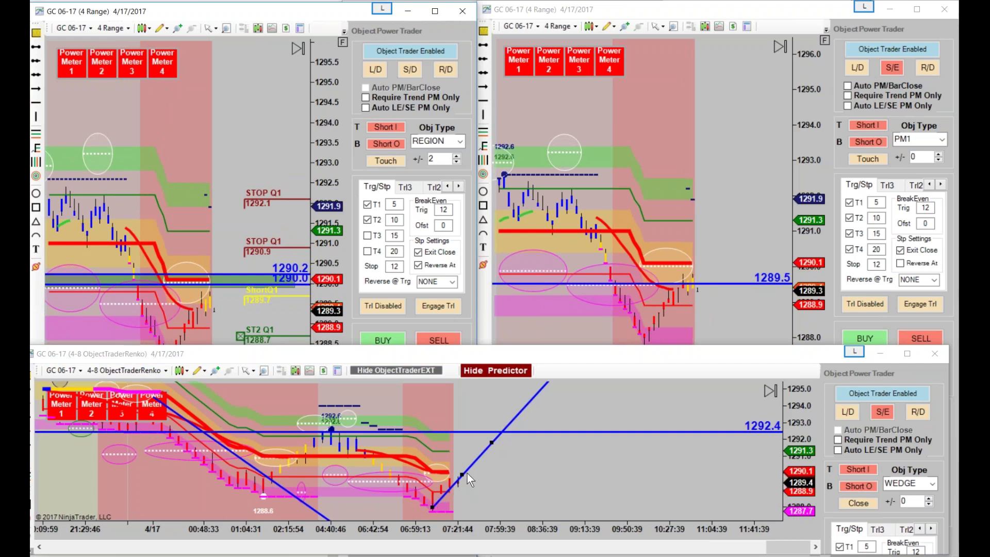
# - Maximize the Renko chart, respace its bars as the wedge short fills at 1288.8, then restore it
pyautogui.doubleClick(453, 354)
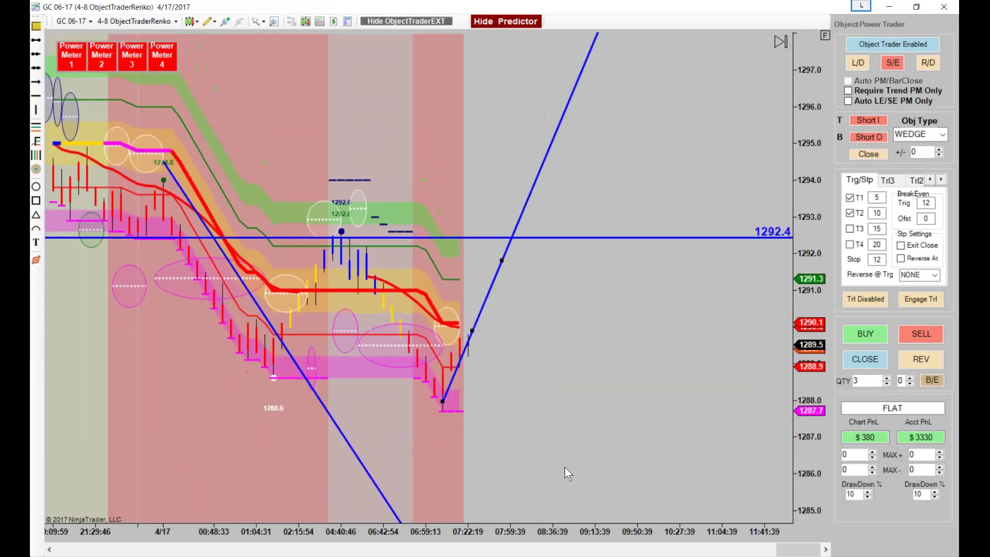
pyautogui.moveTo(498, 534); pyautogui.dragTo(247, 515)
pyautogui.scroll(5, 541, 415)
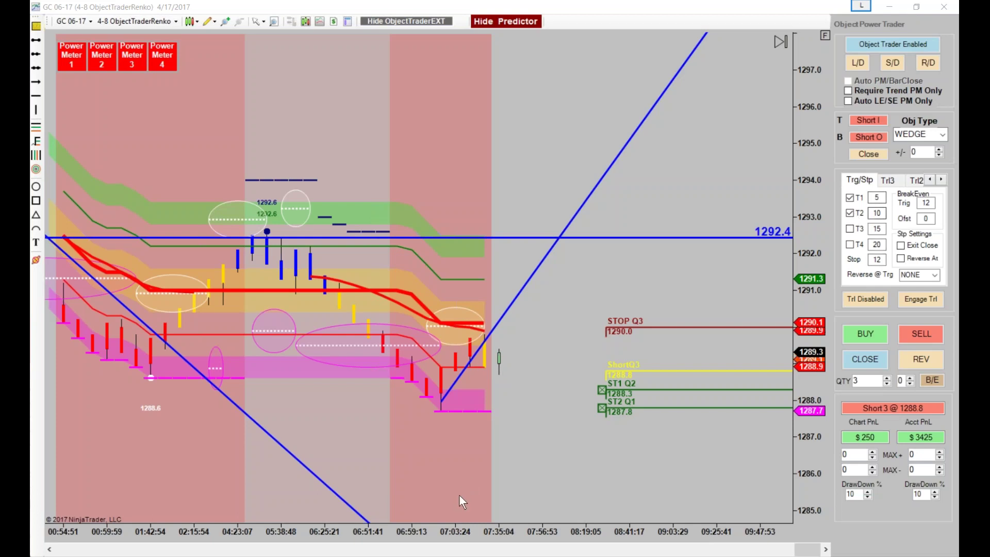
pyautogui.moveTo(467, 536); pyautogui.dragTo(482, 537)
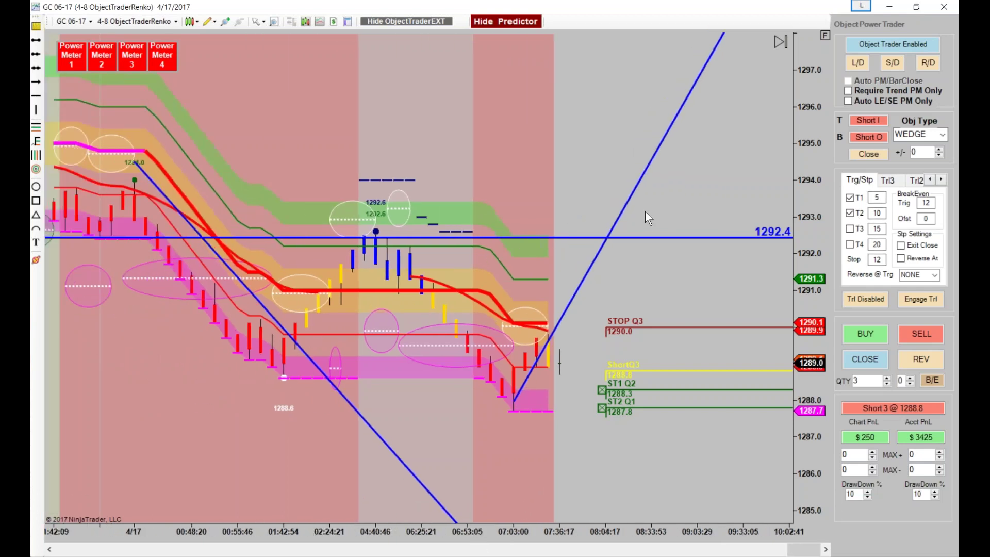
pyautogui.click(916, 6)
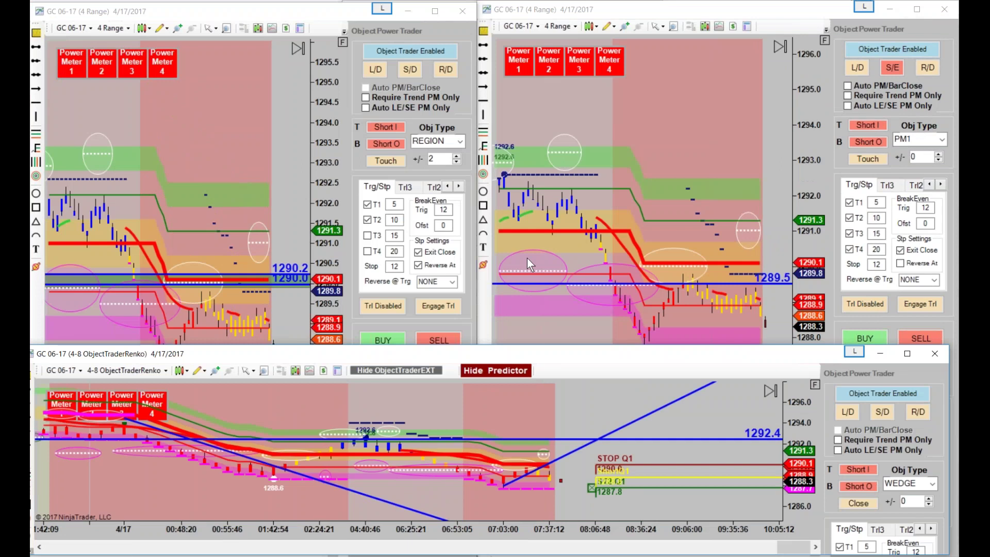
# - Hide the Renko chart and pan and zoom out both 4 Range charts while the right short closes flat
pyautogui.moveTo(330, 93); pyautogui.dragTo(338, 233)
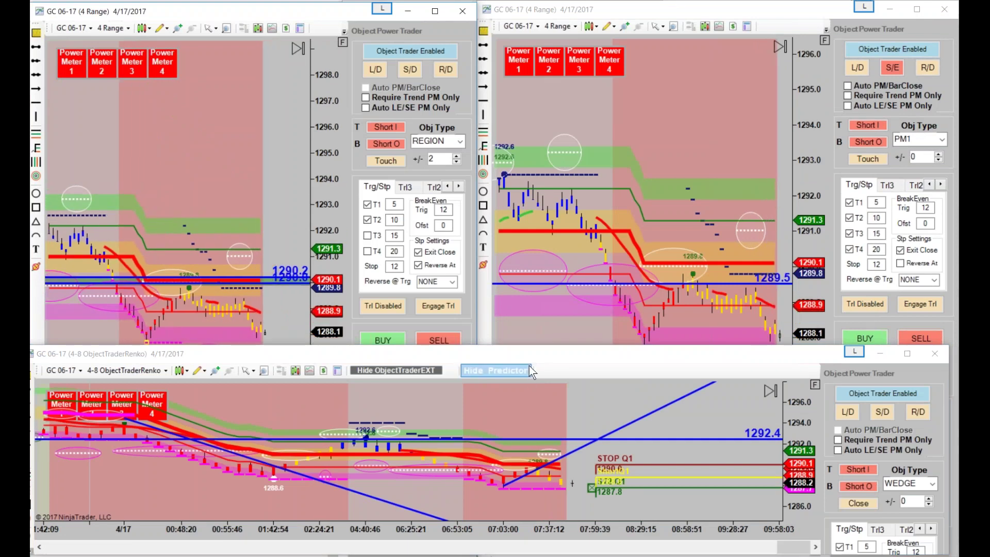
pyautogui.click(880, 357)
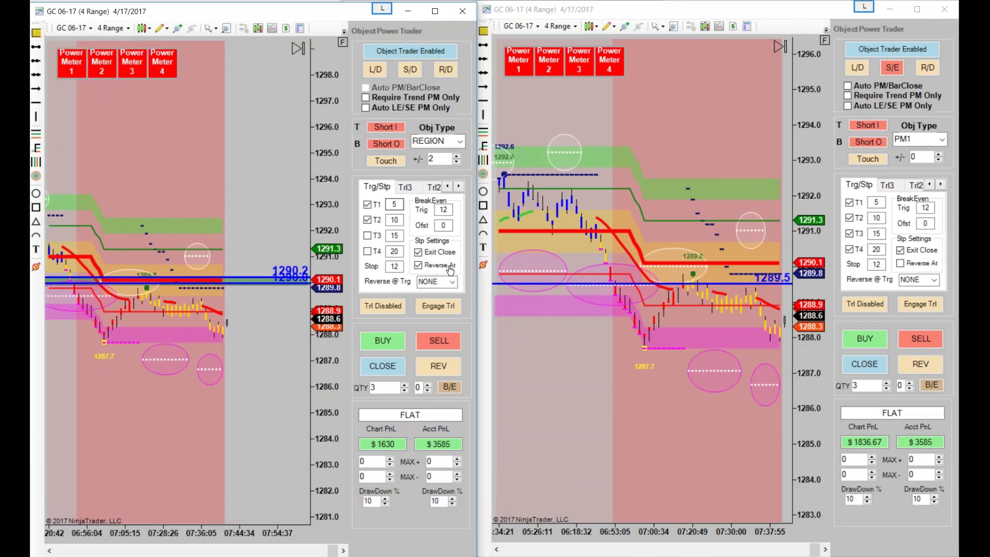
pyautogui.moveTo(631, 441); pyautogui.dragTo(558, 418)
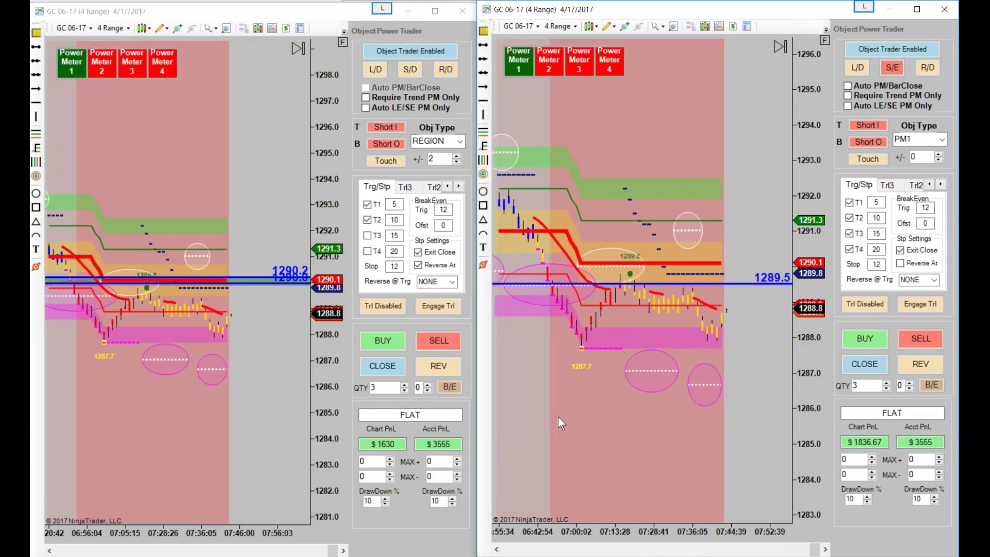
pyautogui.moveTo(624, 462); pyautogui.dragTo(576, 449)
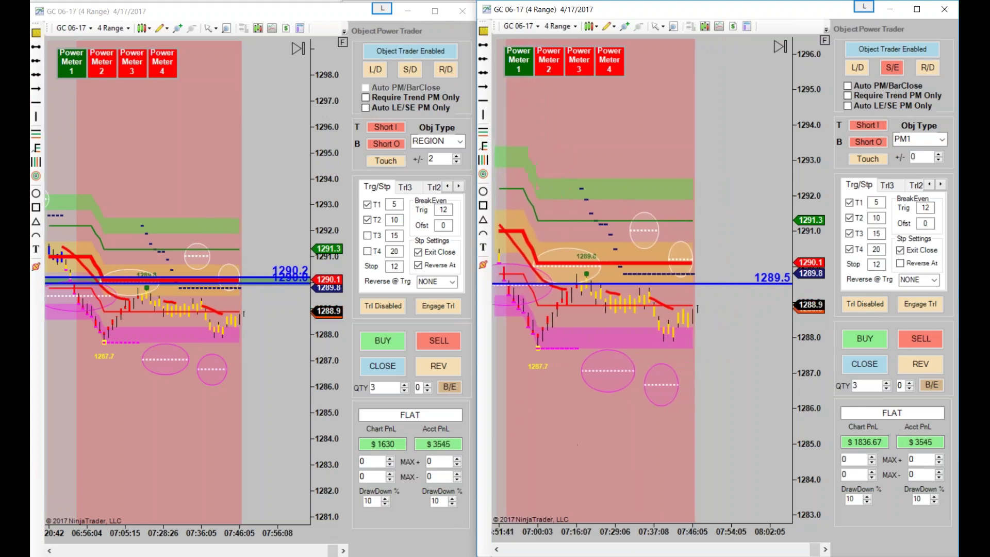
pyautogui.moveTo(565, 531); pyautogui.dragTo(590, 535)
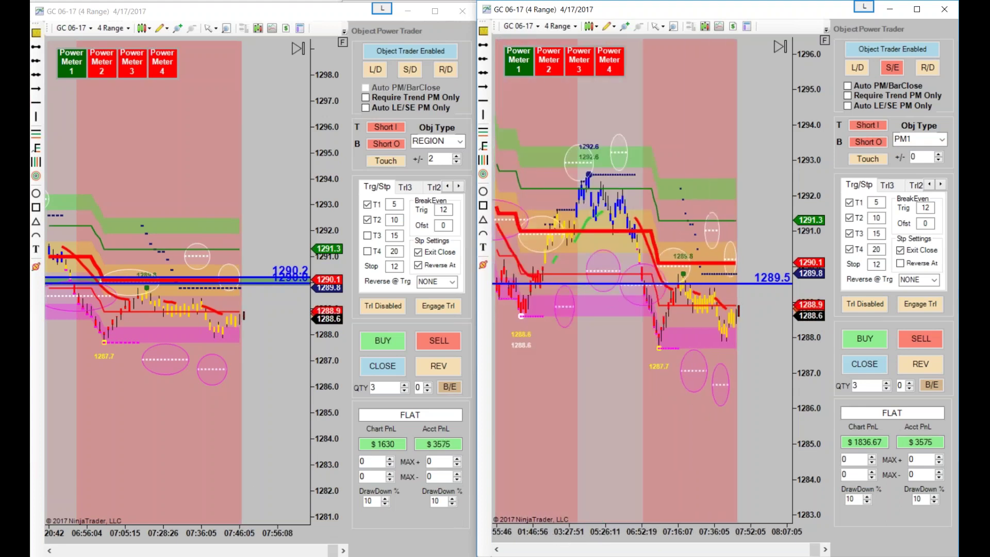
pyautogui.moveTo(250, 534); pyautogui.dragTo(271, 534)
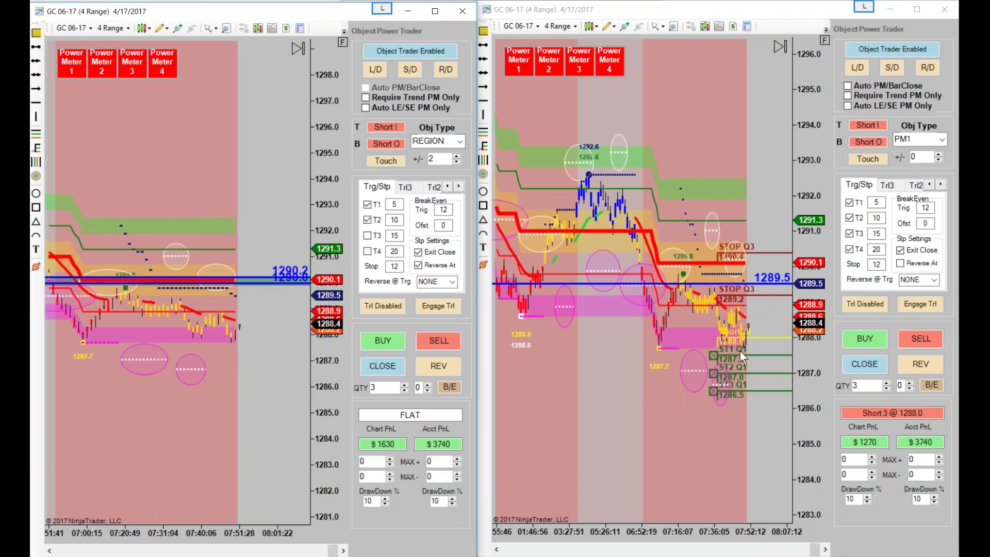
pyautogui.click(667, 435)
pyautogui.scroll(-2, 668, 435)
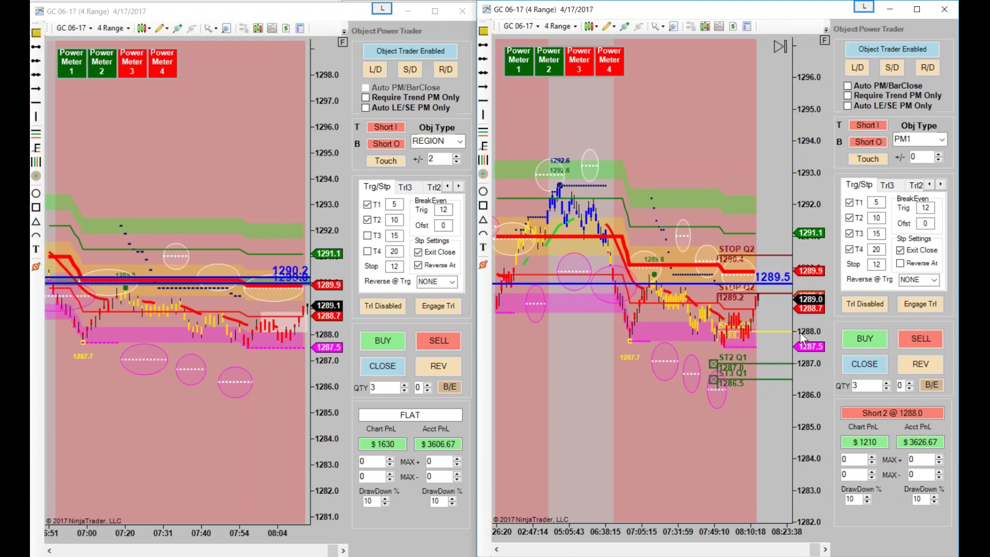
pyautogui.moveTo(711, 427); pyautogui.dragTo(647, 424)
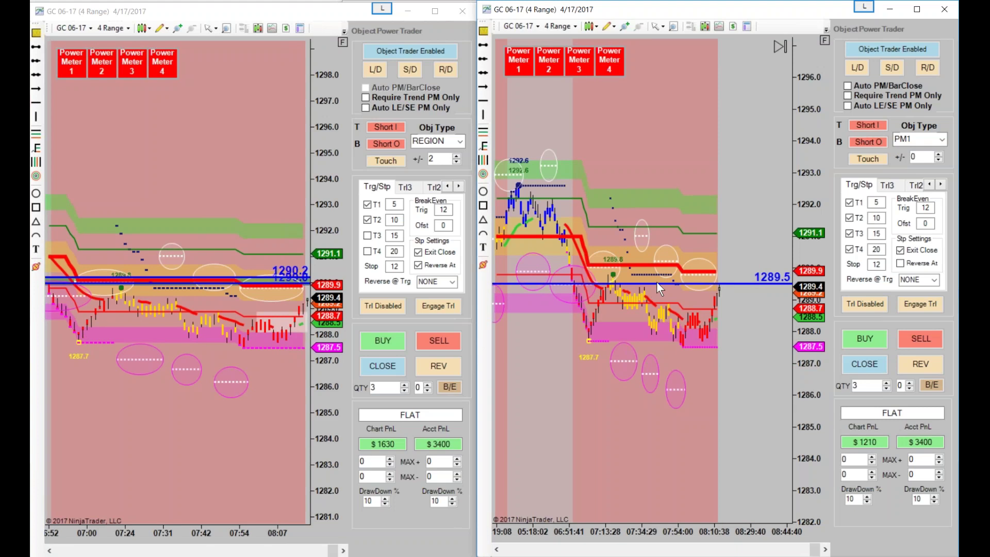
# - Buy 3 gold contracts at 1289.5 on the right chart and raise the blue line to 1290.6
pyautogui.click(866, 343)
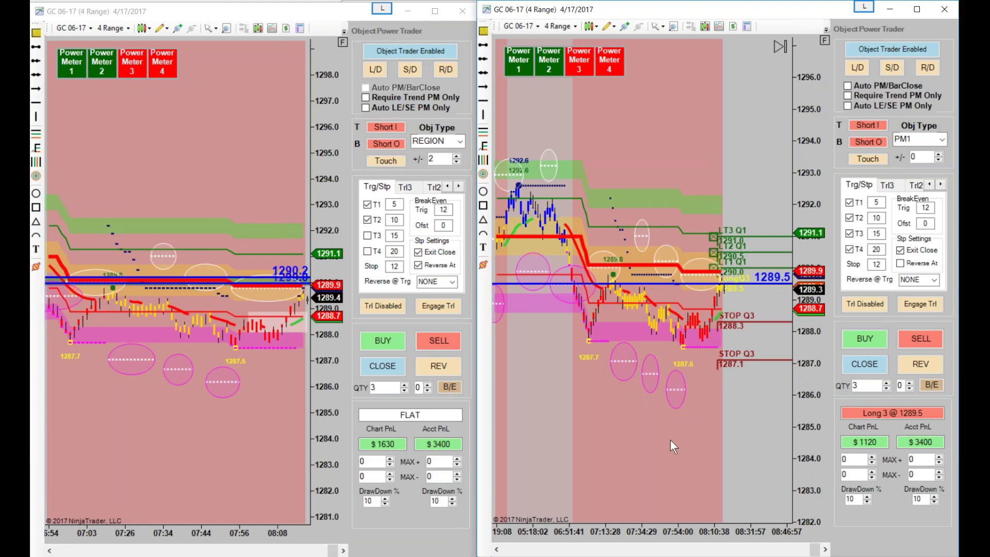
pyautogui.click(261, 437)
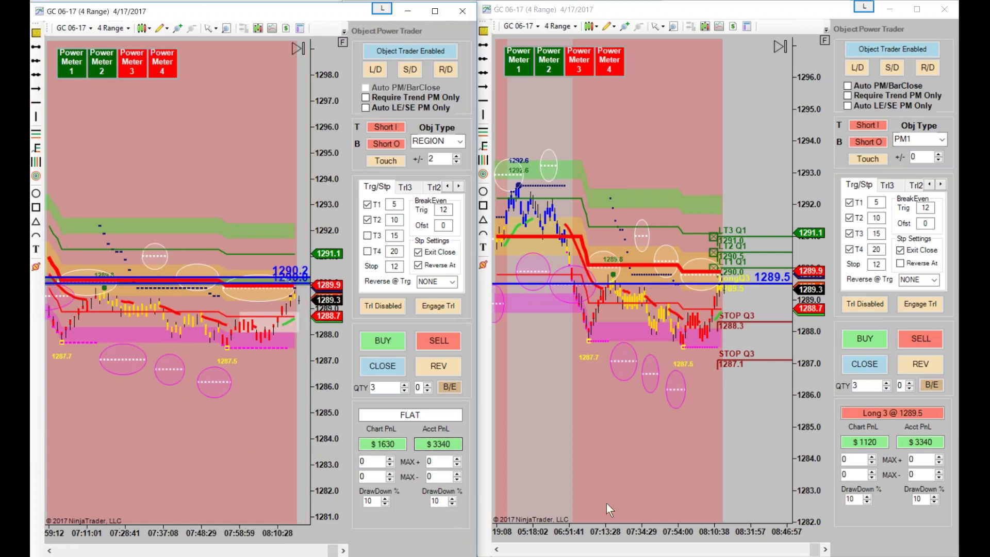
pyautogui.moveTo(575, 521); pyautogui.dragTo(587, 533)
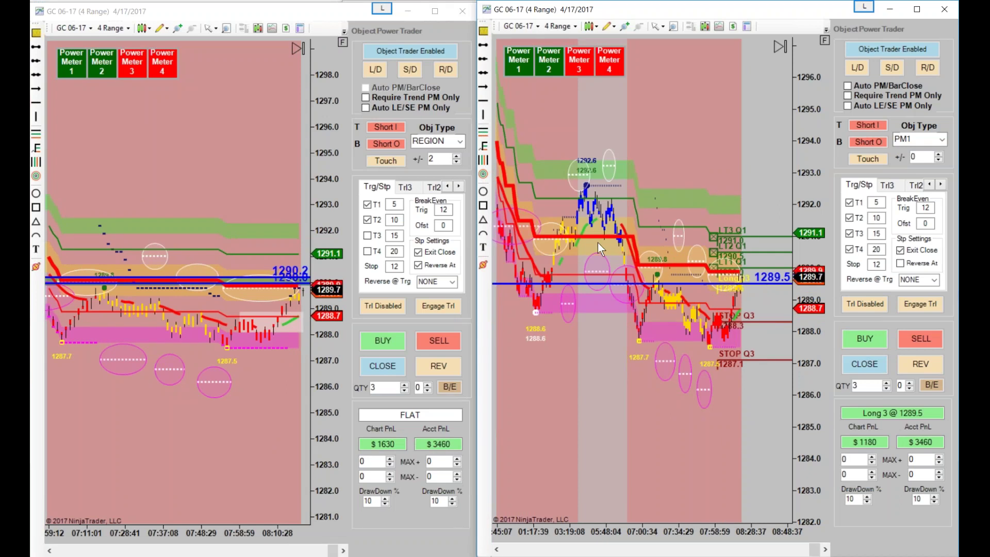
pyautogui.moveTo(617, 283); pyautogui.dragTo(636, 254)
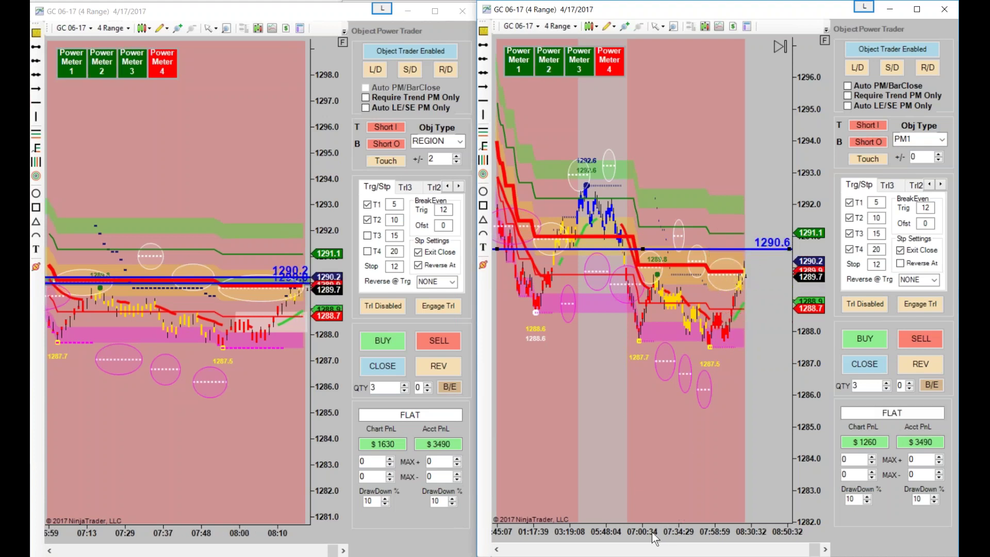
# - Pan and respace both charts' bars while the long position closes flat
pyautogui.moveTo(666, 525); pyautogui.dragTo(607, 525)
pyautogui.moveTo(340, 361); pyautogui.dragTo(283, 360)
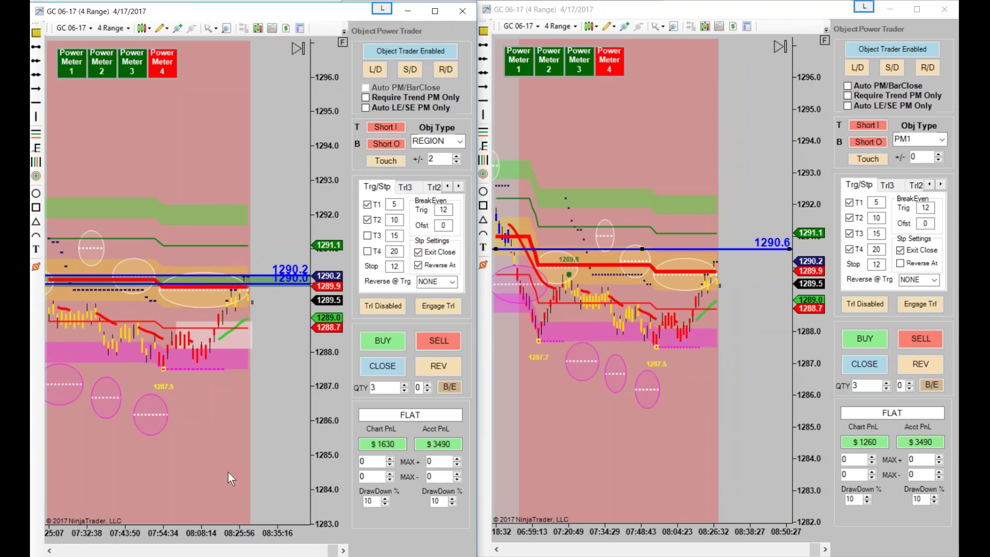
pyautogui.moveTo(191, 524); pyautogui.dragTo(188, 506)
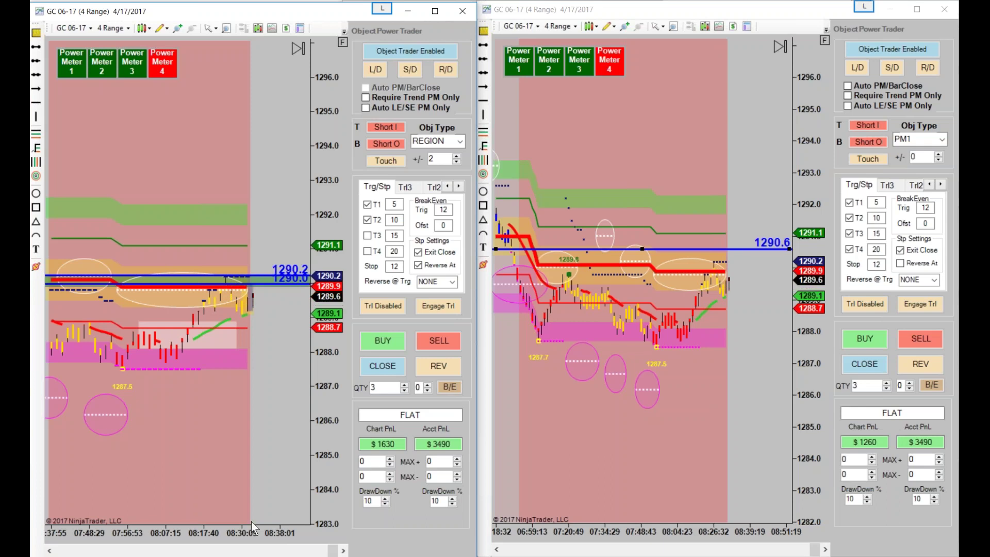
pyautogui.click(672, 482)
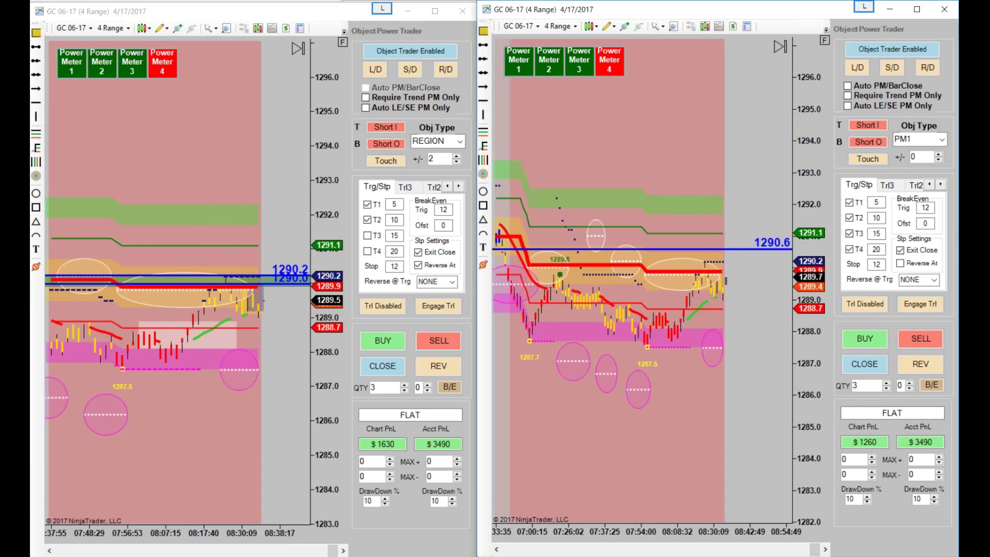
pyautogui.moveTo(696, 488); pyautogui.dragTo(666, 468)
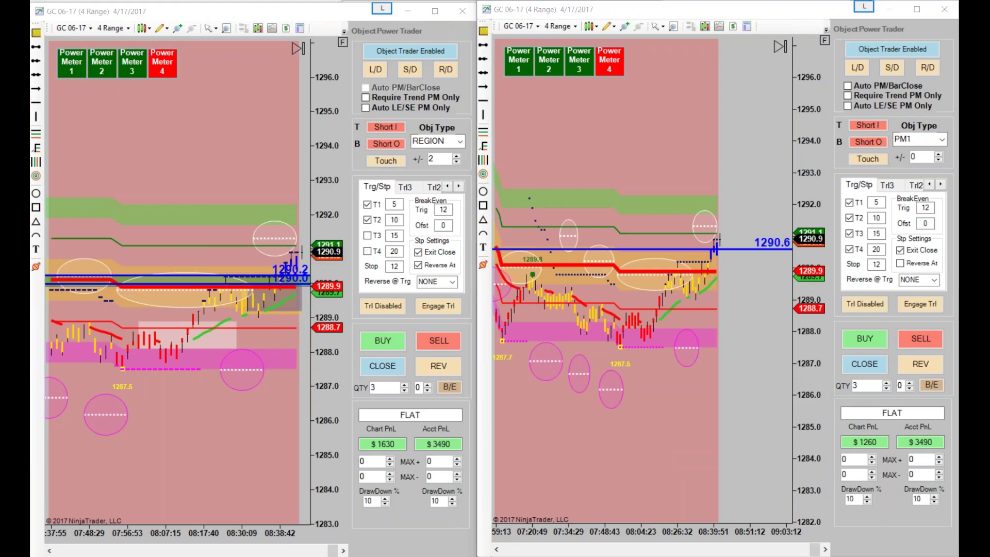
pyautogui.click(624, 395)
pyautogui.scroll(-3, 623, 395)
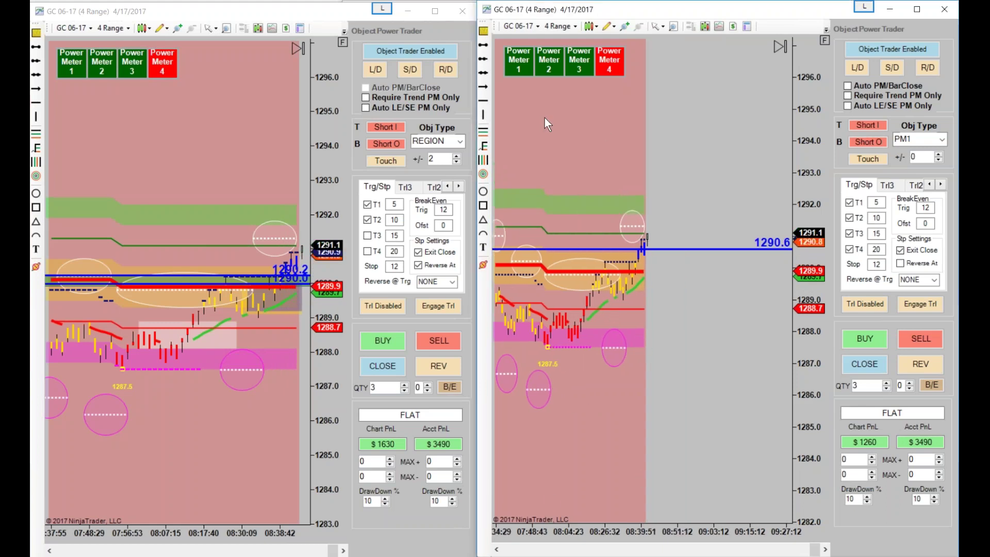
# - Maximize the right chart, move the blue line to 1290.2, and add a horizontal line at 1289.8
pyautogui.doubleClick(619, 10)
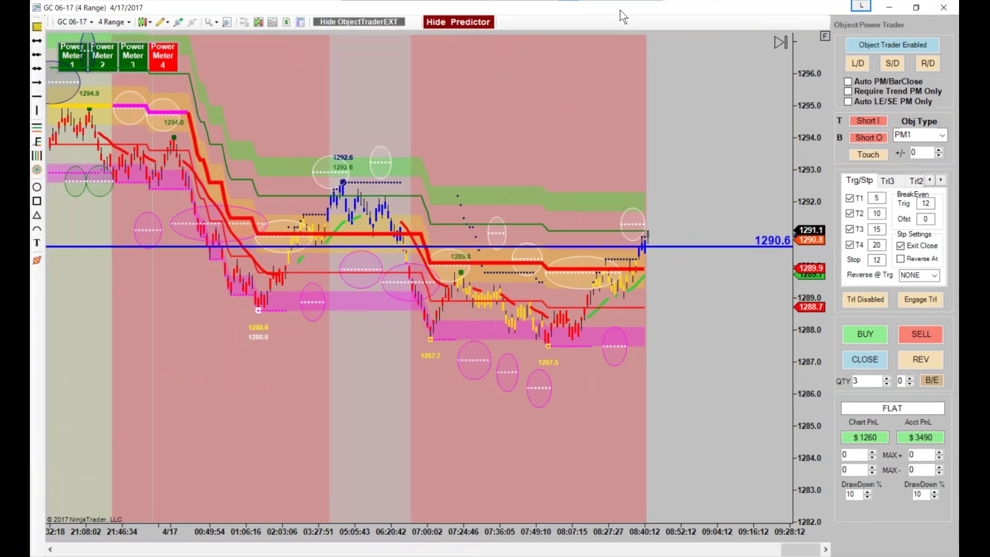
pyautogui.scroll(-6, 538, 509)
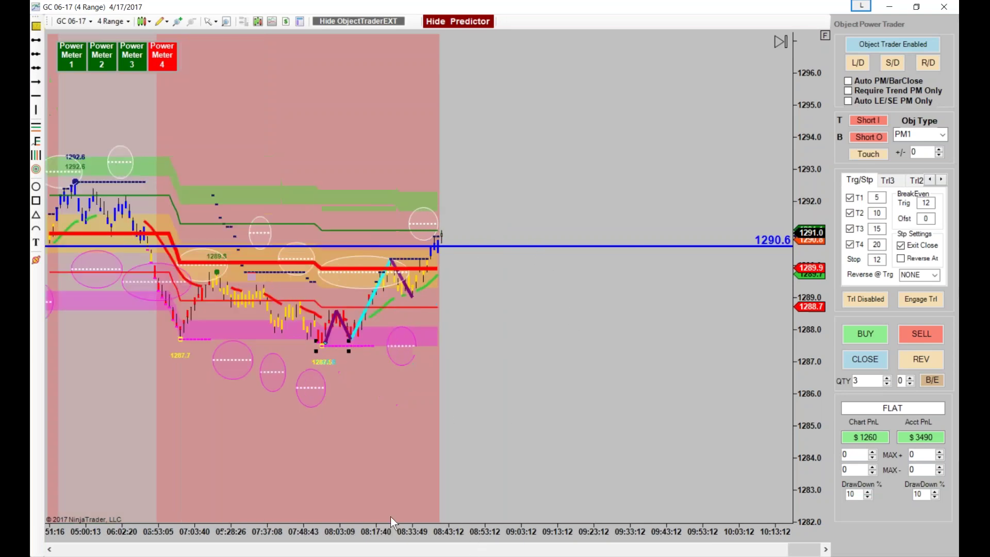
pyautogui.scroll(5, 390, 516)
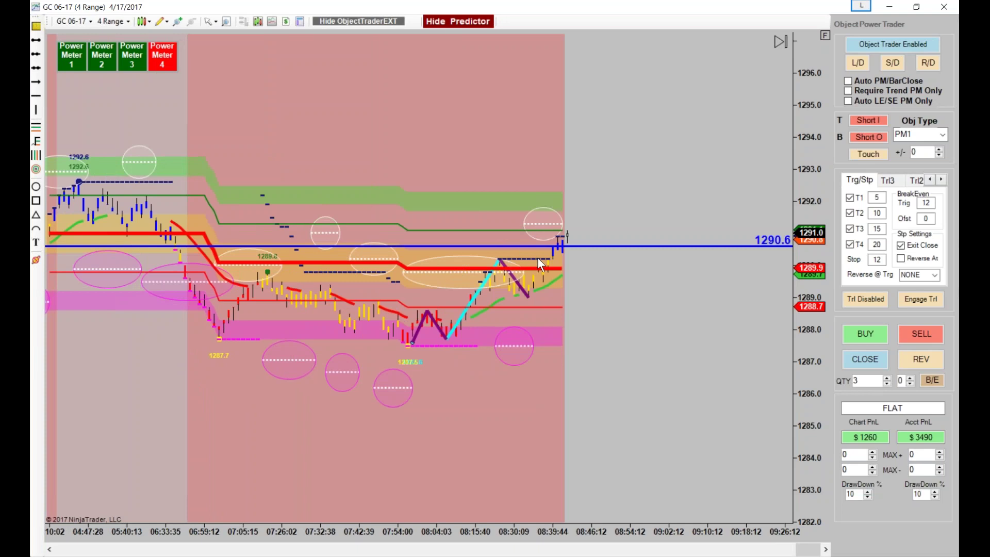
pyautogui.moveTo(507, 247); pyautogui.dragTo(507, 258)
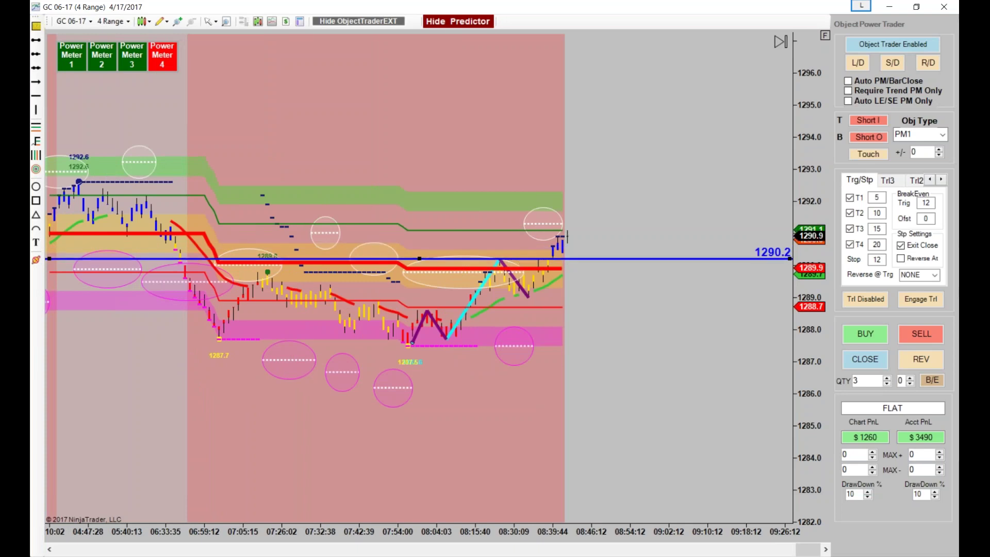
pyautogui.click(36, 95)
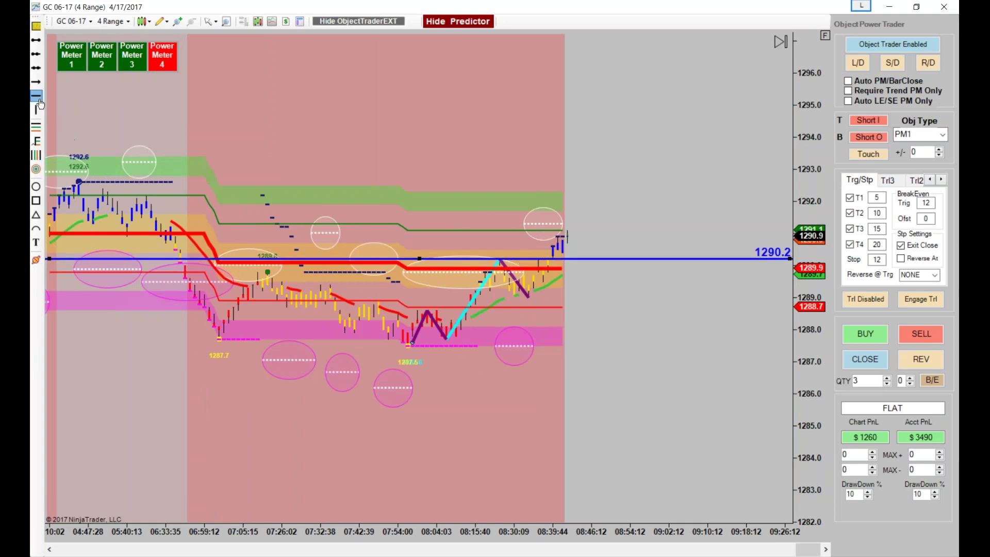
pyautogui.click(273, 271)
pyautogui.hscroll(3, 521, 414)
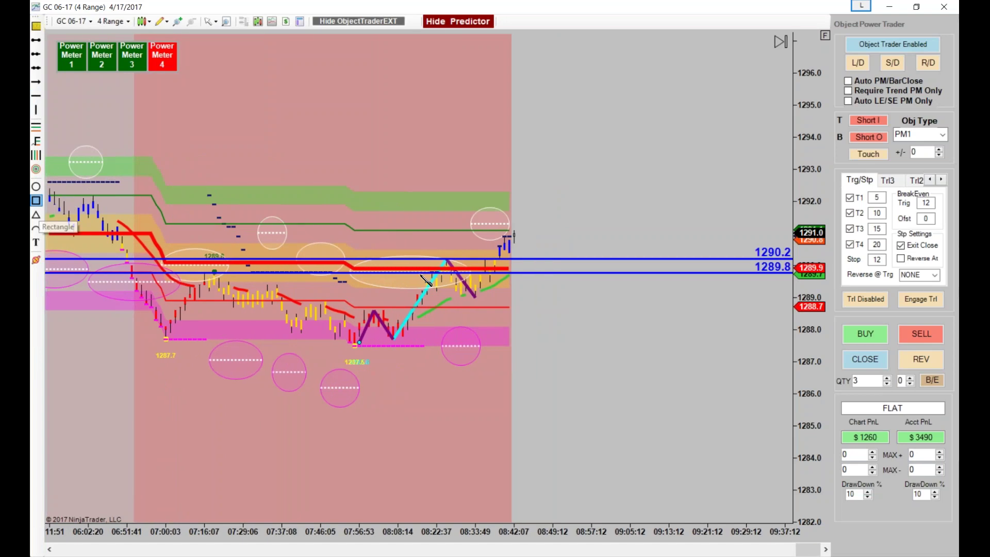
# - Draw a translucent blue rectangle between 1290.2 and 1289.8 past the last bar, then show the Renko chart
pyautogui.moveTo(508, 258); pyautogui.dragTo(577, 269)
pyautogui.moveTo(491, 411); pyautogui.dragTo(667, 419)
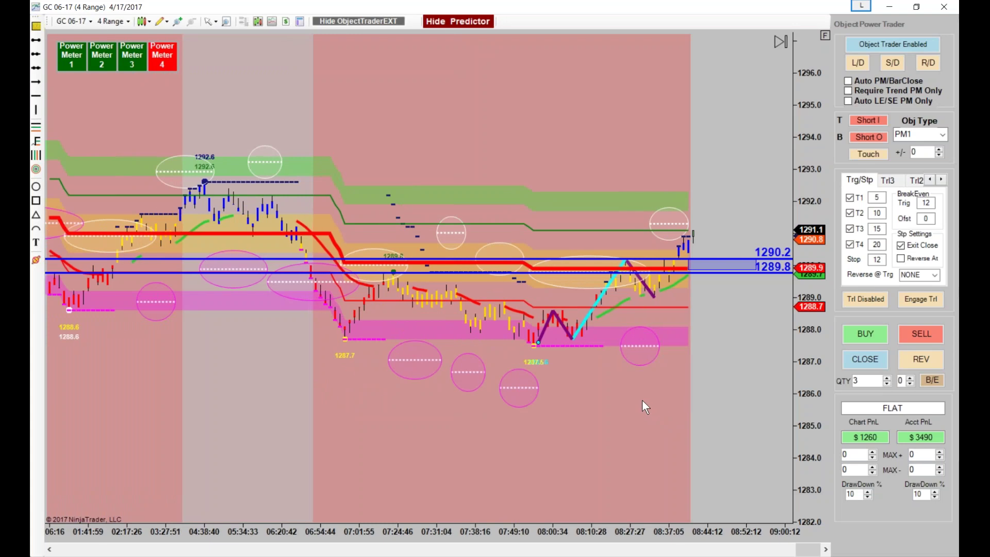
pyautogui.scroll(-3, 639, 398)
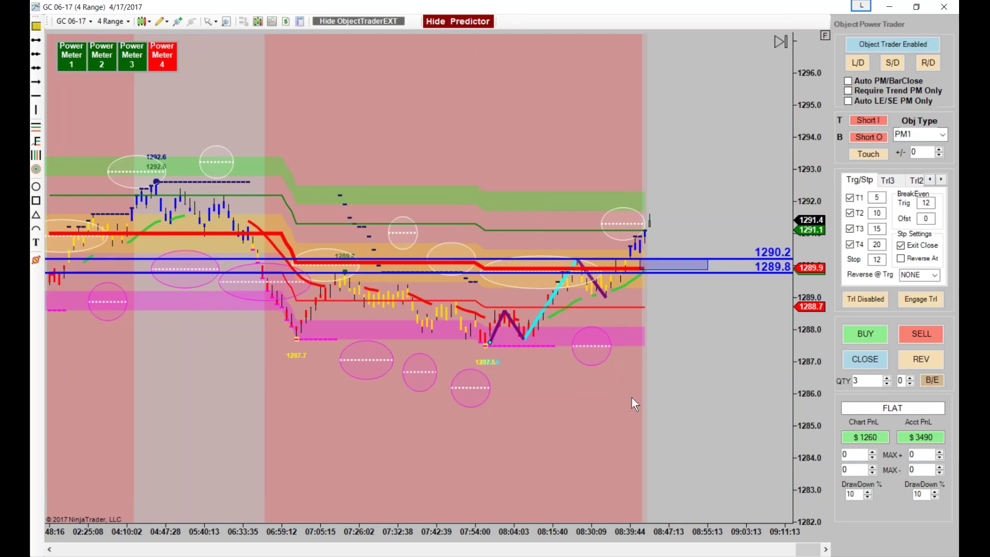
pyautogui.moveTo(631, 397); pyautogui.dragTo(619, 404)
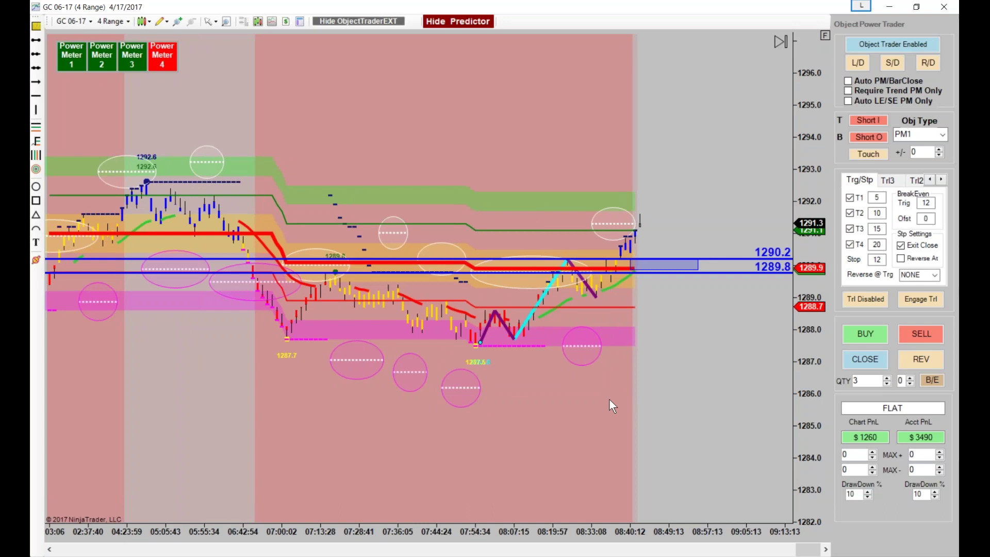
pyautogui.moveTo(595, 526); pyautogui.dragTo(561, 475)
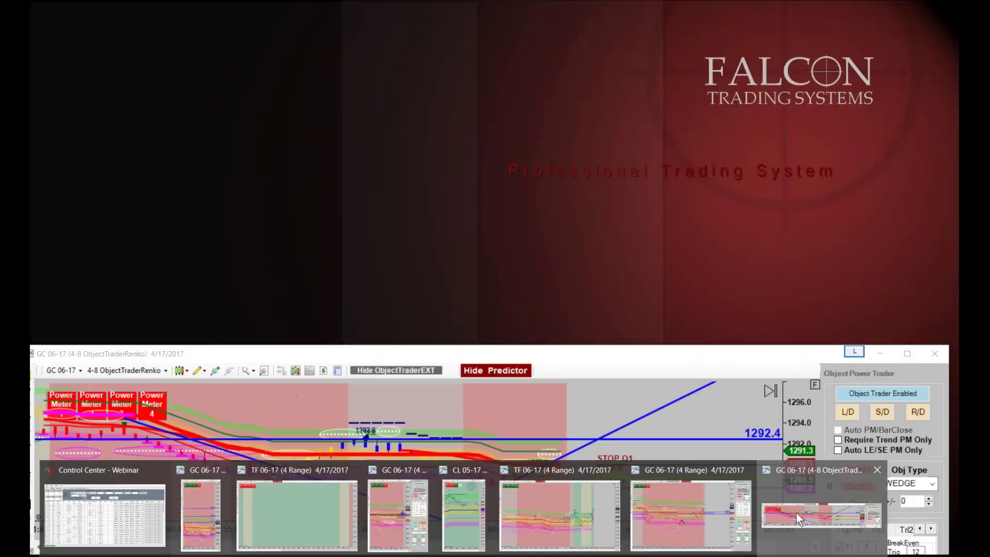
pyautogui.click(796, 513)
pyautogui.moveTo(722, 487); pyautogui.dragTo(634, 482)
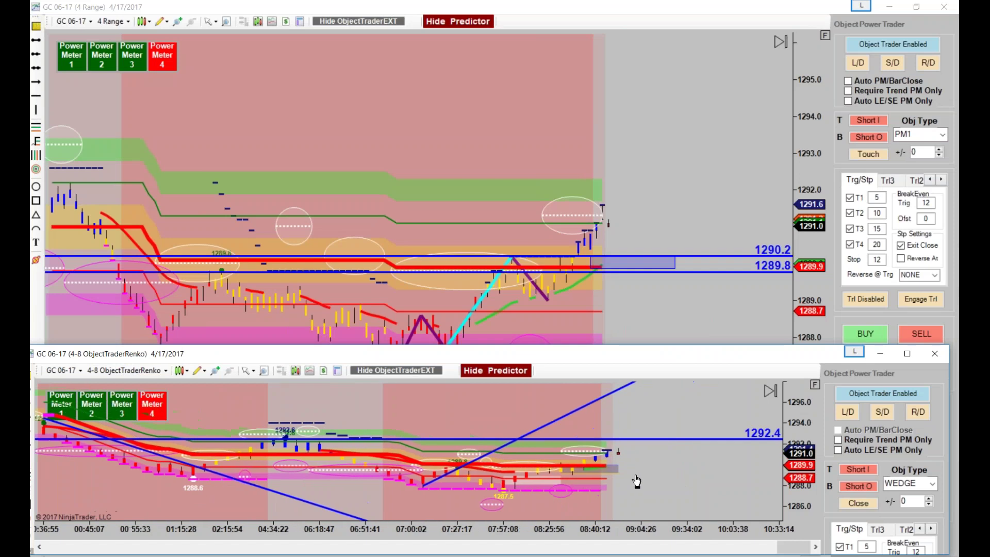
pyautogui.click(814, 384)
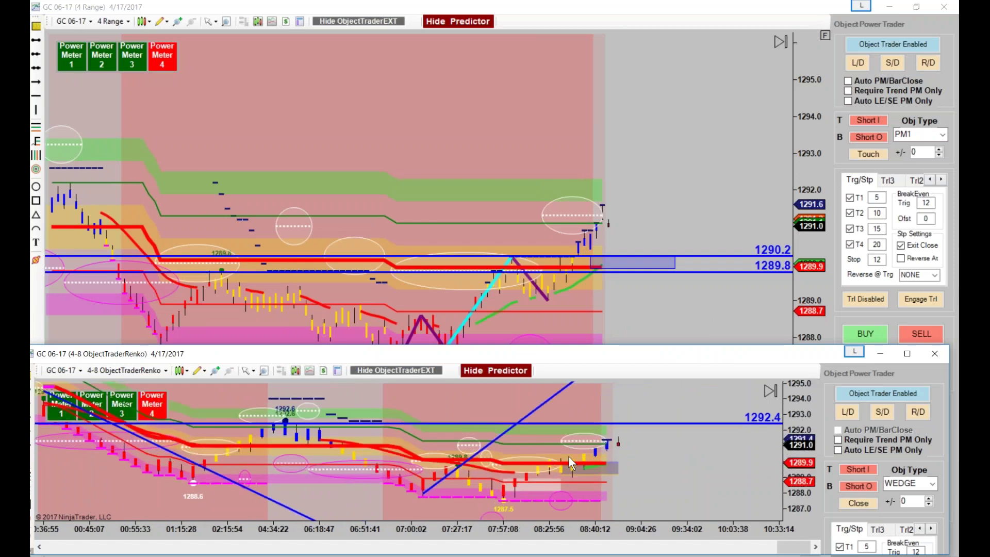
pyautogui.moveTo(620, 511); pyautogui.dragTo(561, 520)
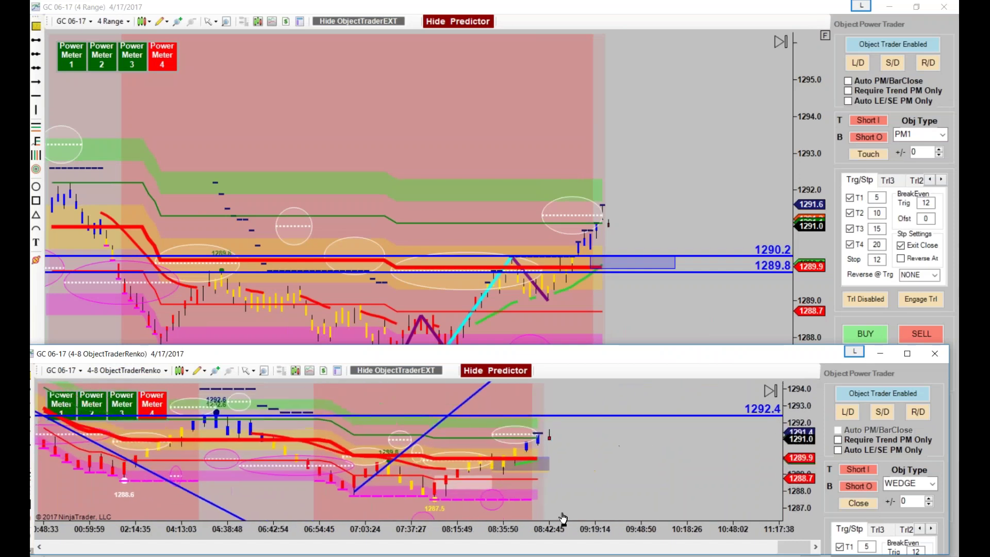
pyautogui.moveTo(787, 387); pyautogui.dragTo(787, 395)
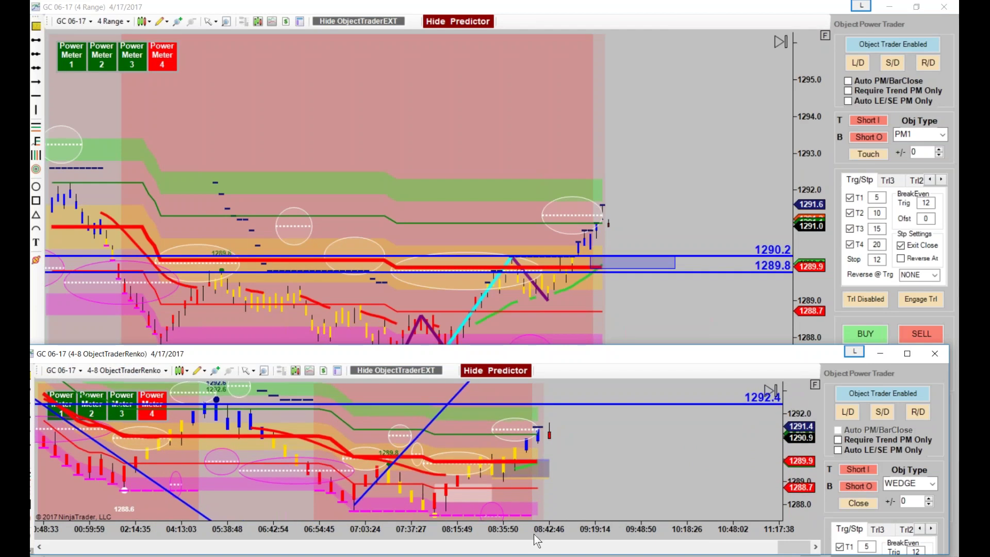
pyautogui.moveTo(534, 533); pyautogui.dragTo(558, 532)
pyautogui.click(932, 483)
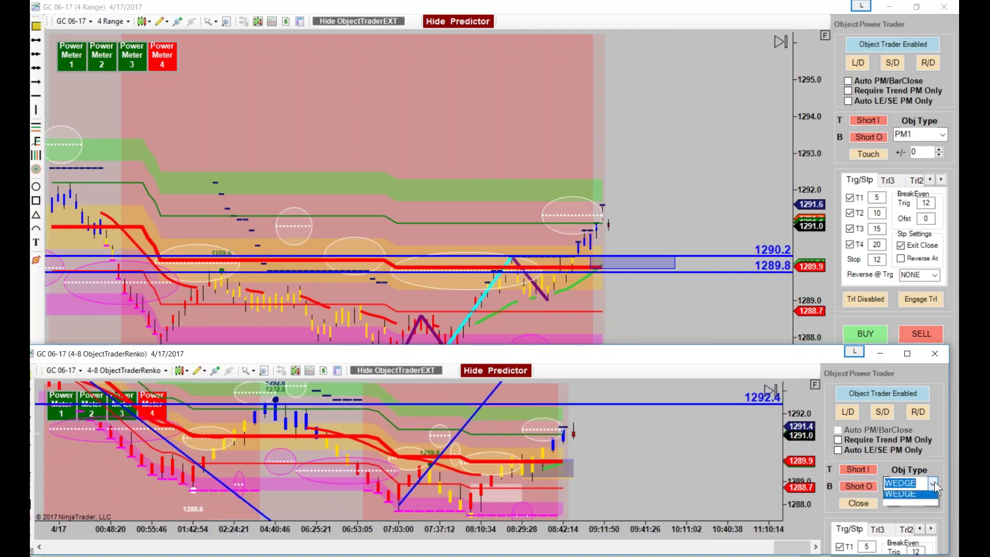
pyautogui.click(926, 503)
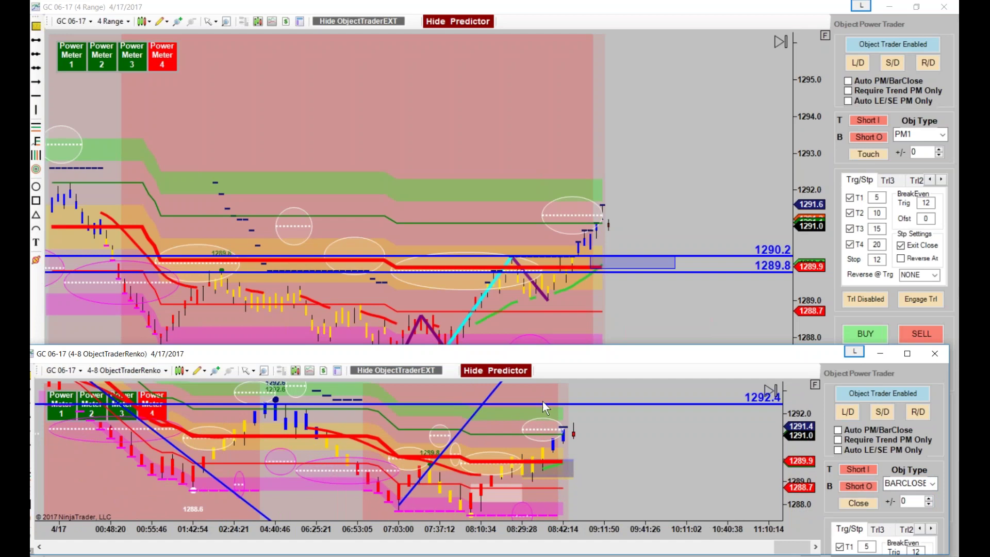
pyautogui.moveTo(541, 404); pyautogui.dragTo(549, 454)
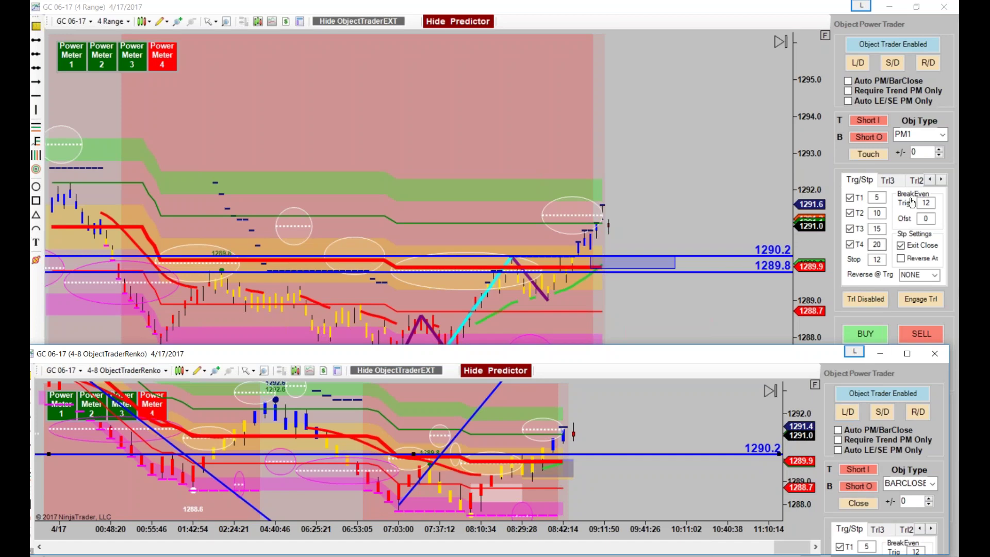
# - Switch the top chart to long entry (L/E) and rescale its price axis, shifting bars left for room
pyautogui.click(858, 62)
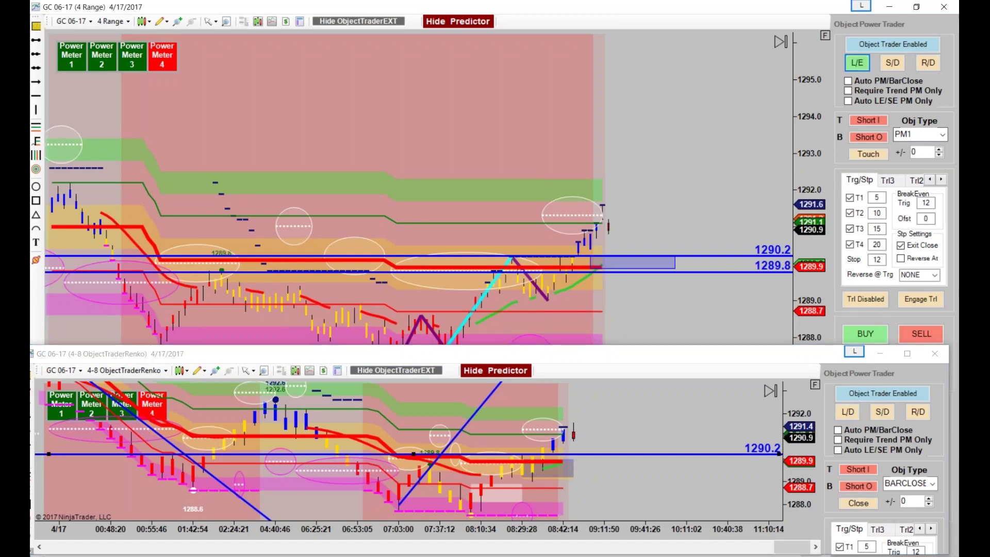
pyautogui.moveTo(806, 138); pyautogui.dragTo(780, 110)
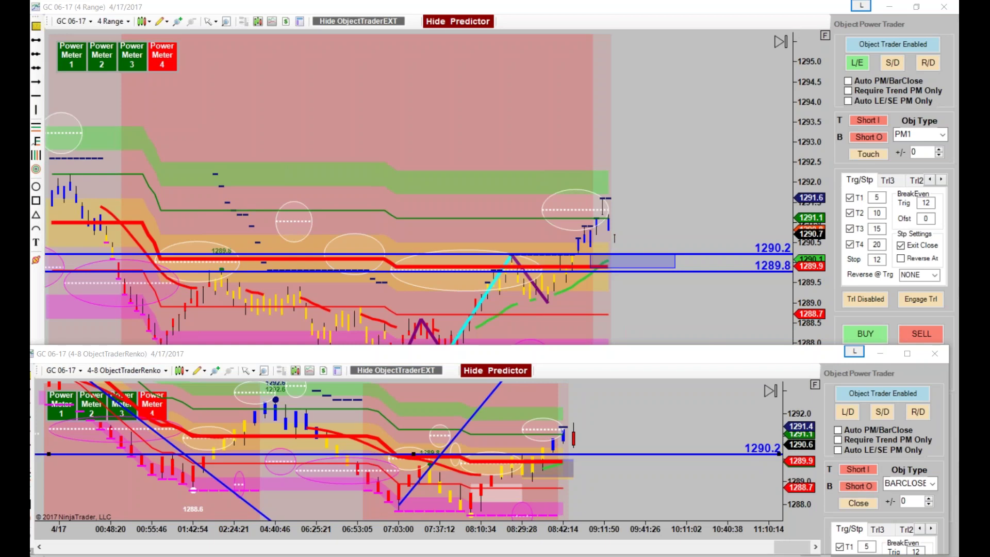
pyautogui.moveTo(794, 132); pyautogui.dragTo(807, 173)
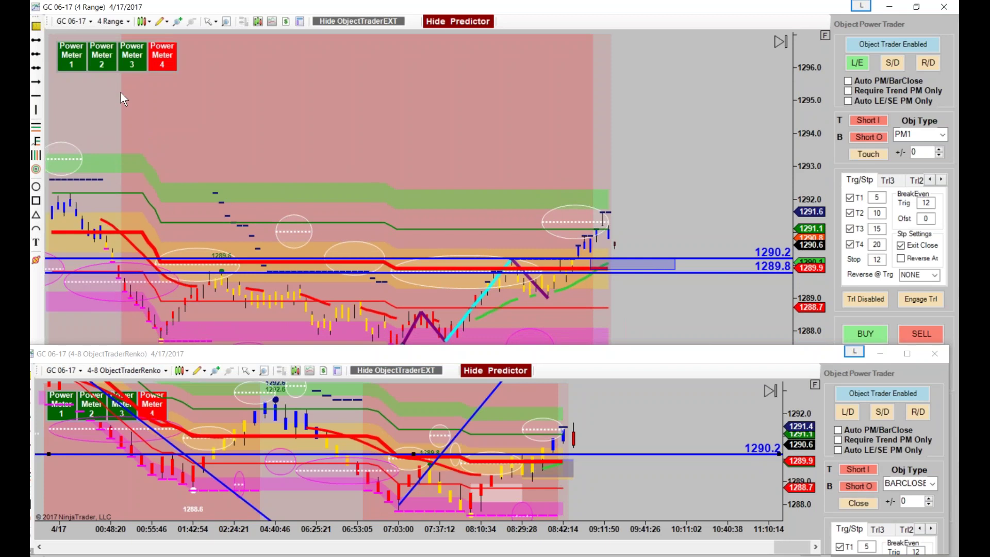
pyautogui.moveTo(493, 170); pyautogui.dragTo(444, 170)
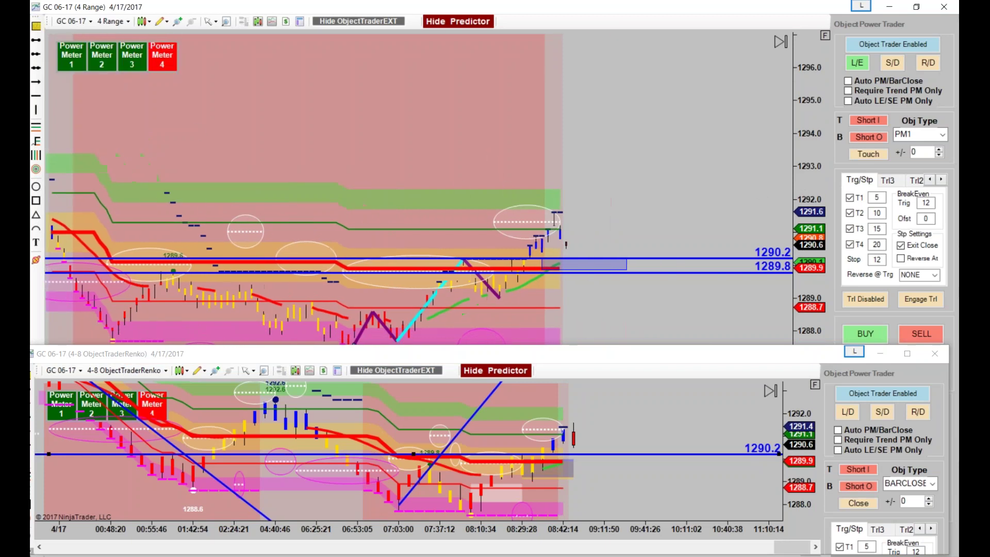
pyautogui.moveTo(790, 166); pyautogui.dragTo(777, 138)
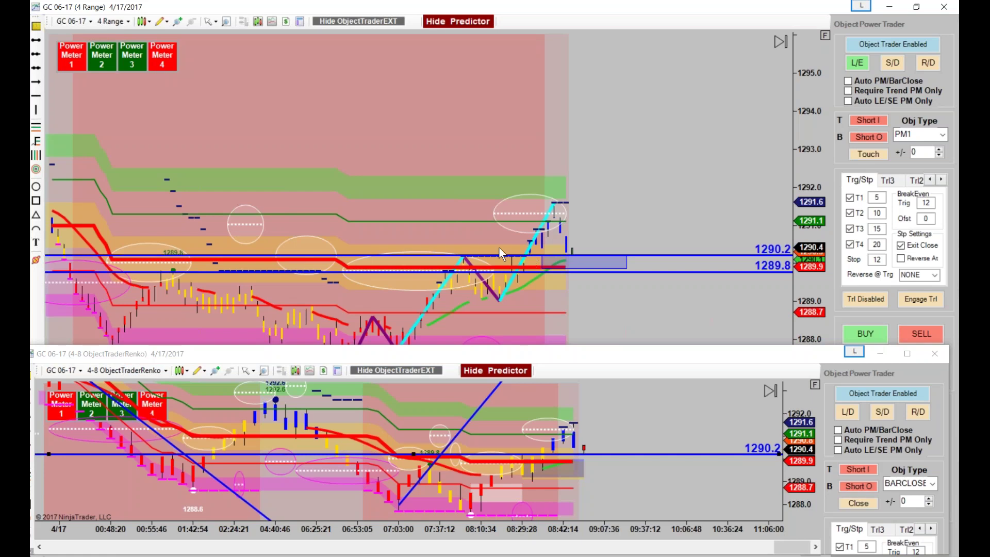
# - Buy on the 4 Range chart, raise its third target to 1295.6, and set Renko to long entry (L/E)
pyautogui.click(865, 333)
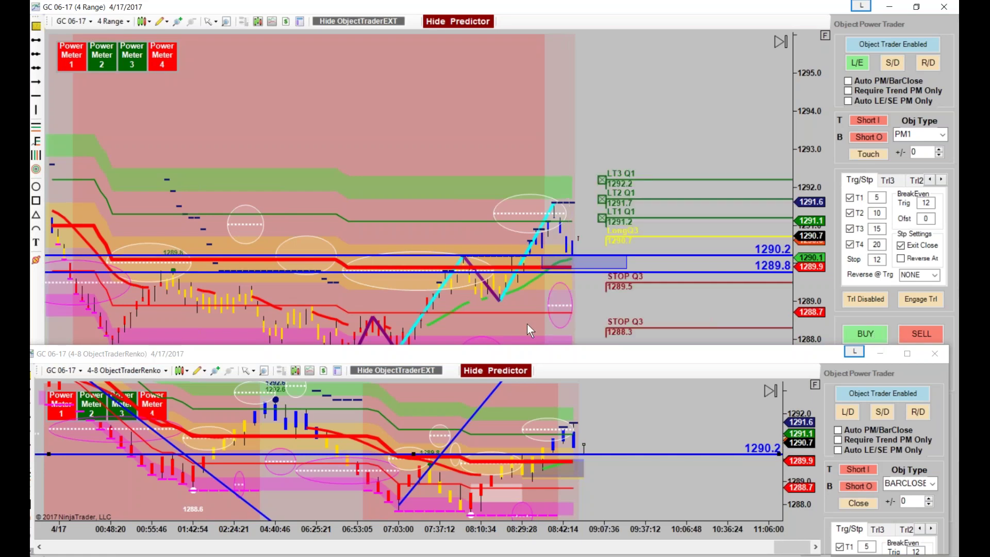
pyautogui.moveTo(673, 179); pyautogui.dragTo(673, 50)
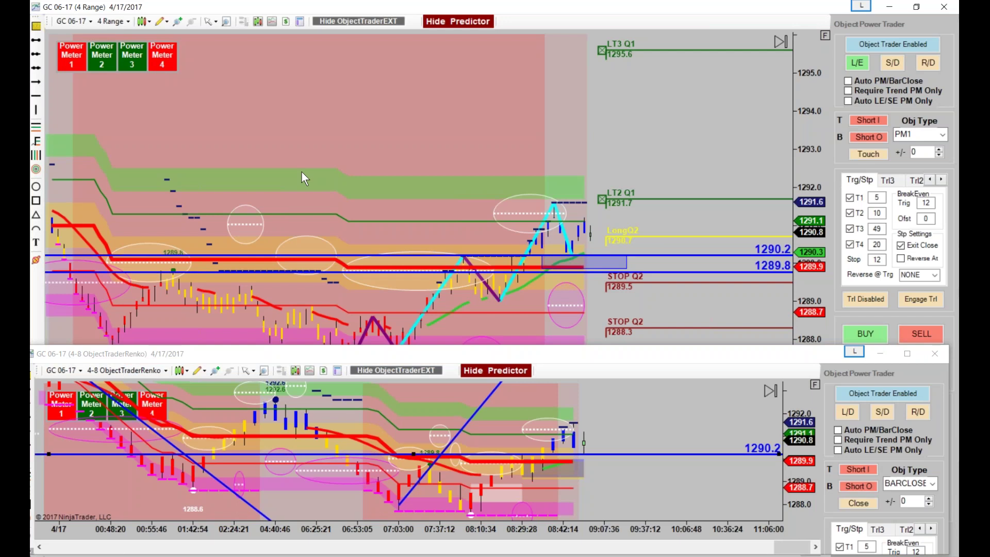
pyautogui.click(848, 411)
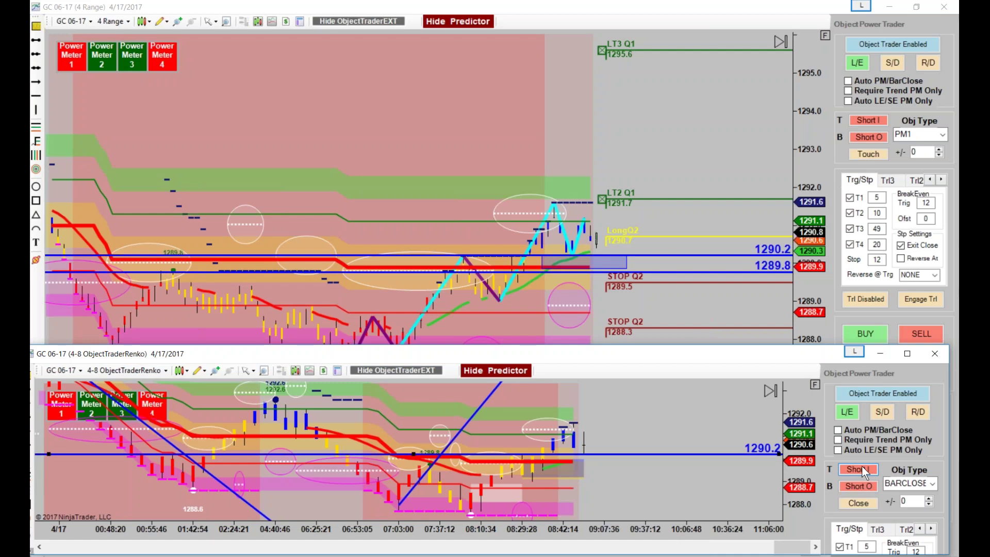
# - Maximize the Renko chart, rescale its bars and price axis, and enable Auto PM/BarClose trades
pyautogui.hscroll(3, 714, 492)
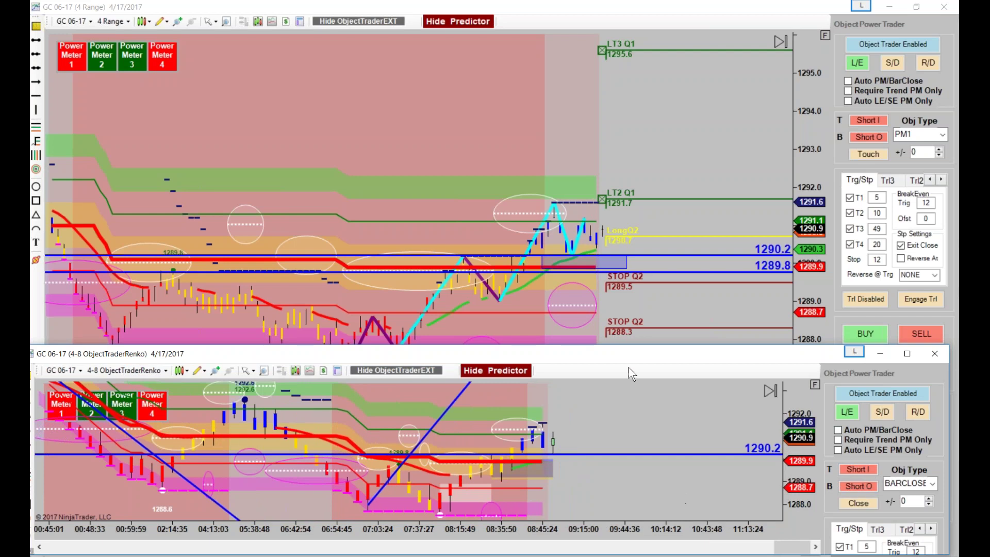
pyautogui.doubleClick(630, 353)
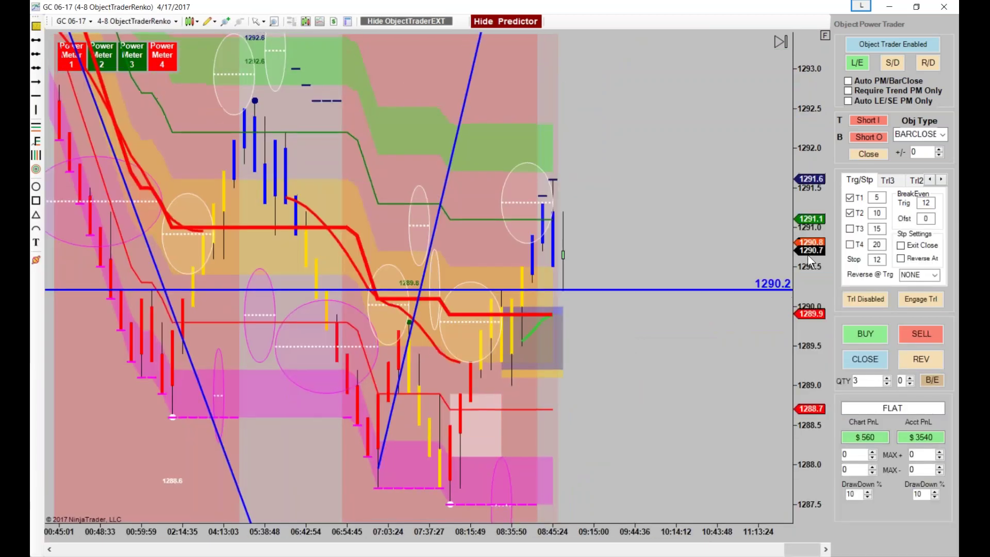
pyautogui.moveTo(663, 527); pyautogui.dragTo(698, 366)
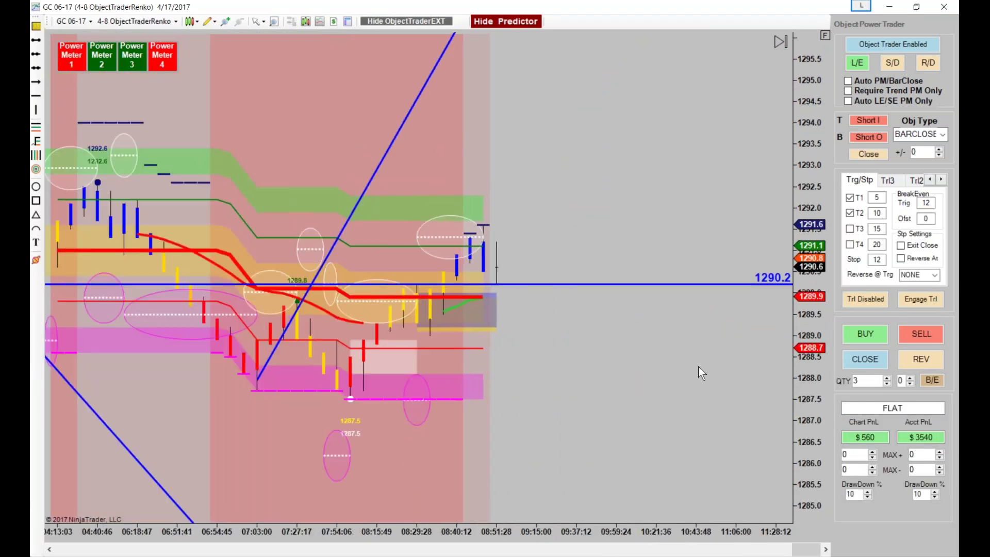
pyautogui.moveTo(801, 285); pyautogui.dragTo(802, 309)
pyautogui.click(887, 382)
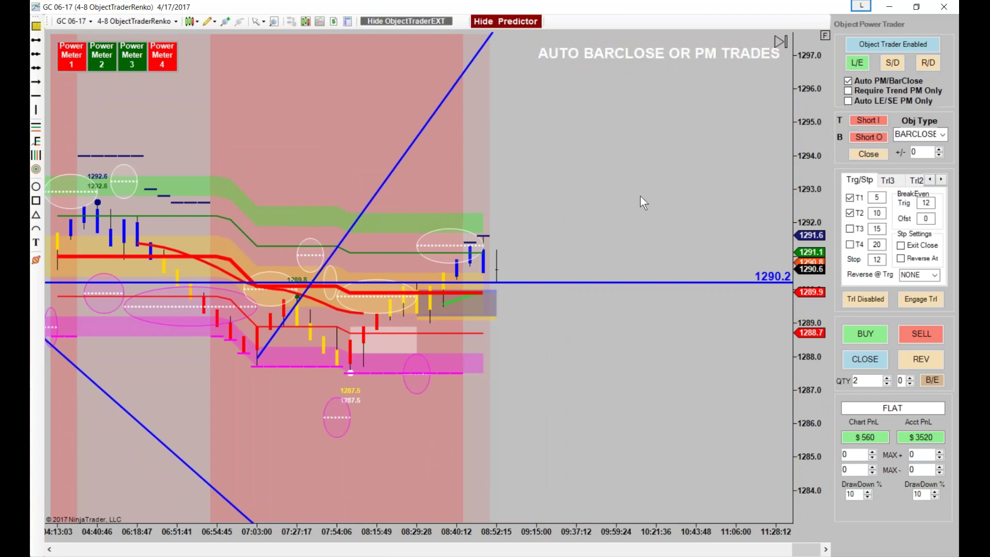
# - On the Renko chart, lower QTY to 1 and enter 10 as the T1 target value
pyautogui.moveTo(461, 530); pyautogui.dragTo(537, 531)
pyautogui.scroll(-3, 619, 488)
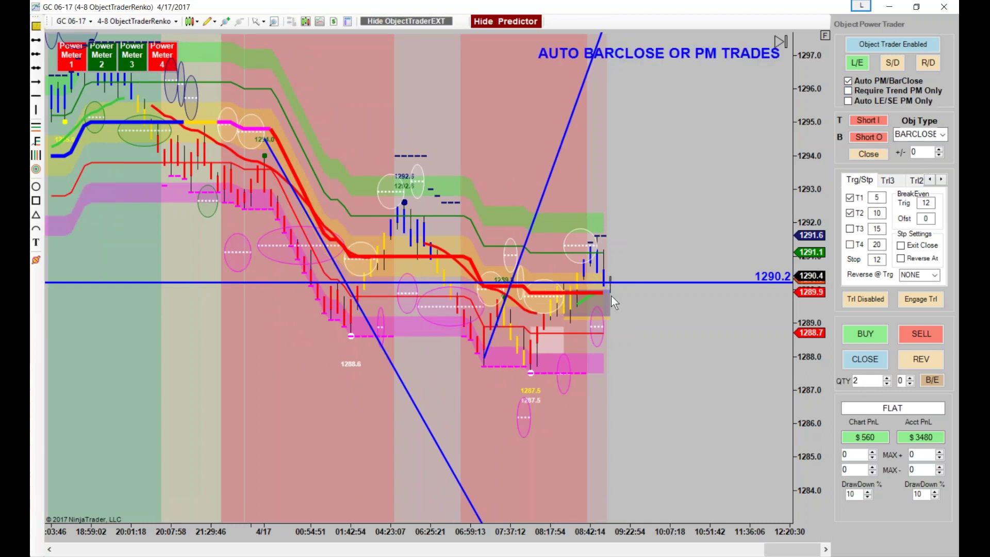
pyautogui.click(887, 383)
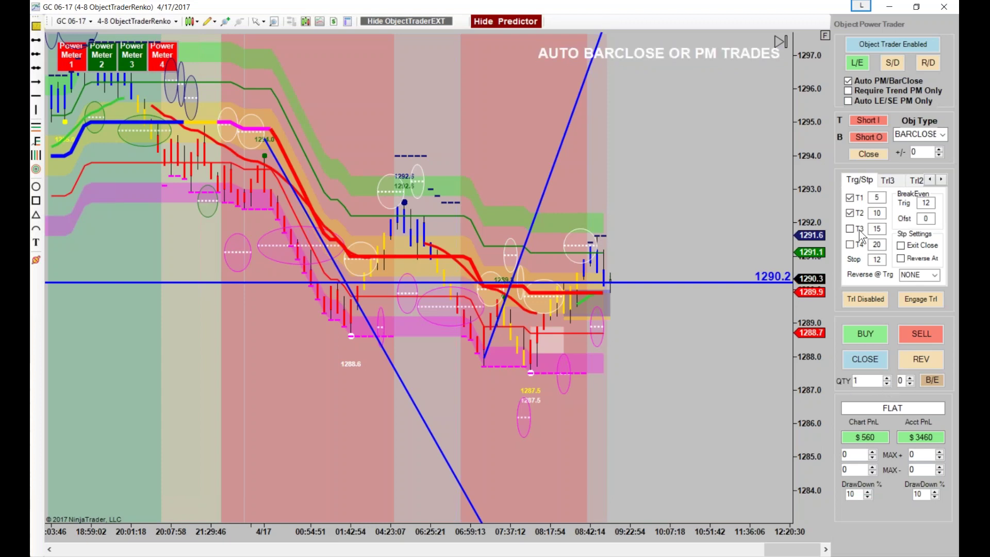
pyautogui.doubleClick(876, 197)
pyautogui.write('10')
pyautogui.click(881, 197)
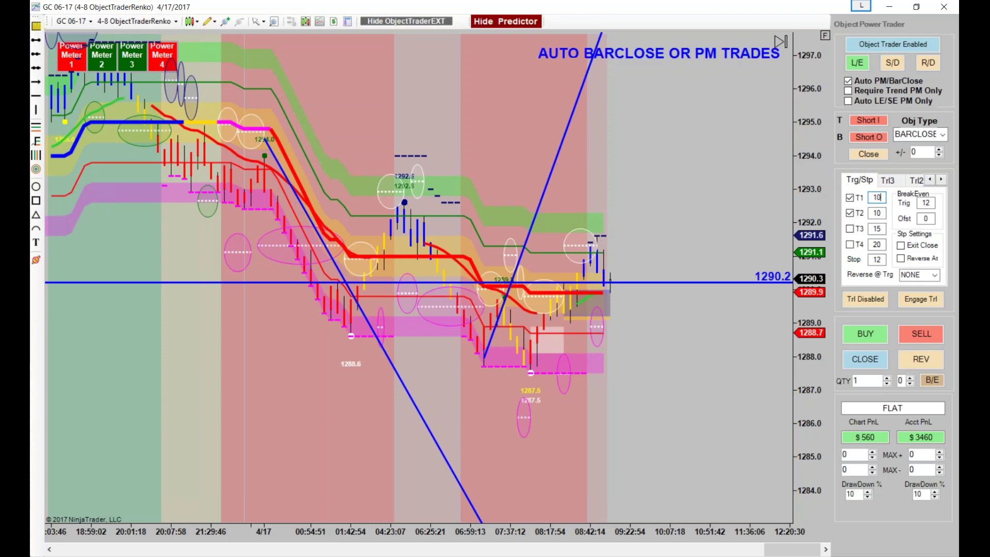
# - Restore down and minimize the Renko window, then lower the 4 Range chart's QTY to 2
pyautogui.click(923, 7)
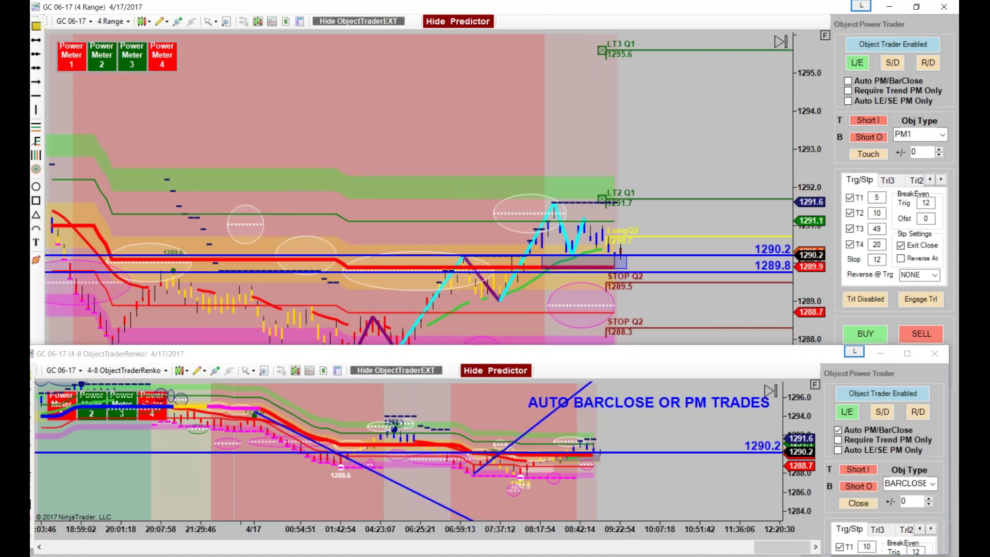
pyautogui.scroll(-3, 686, 201)
pyautogui.moveTo(789, 236); pyautogui.dragTo(805, 141)
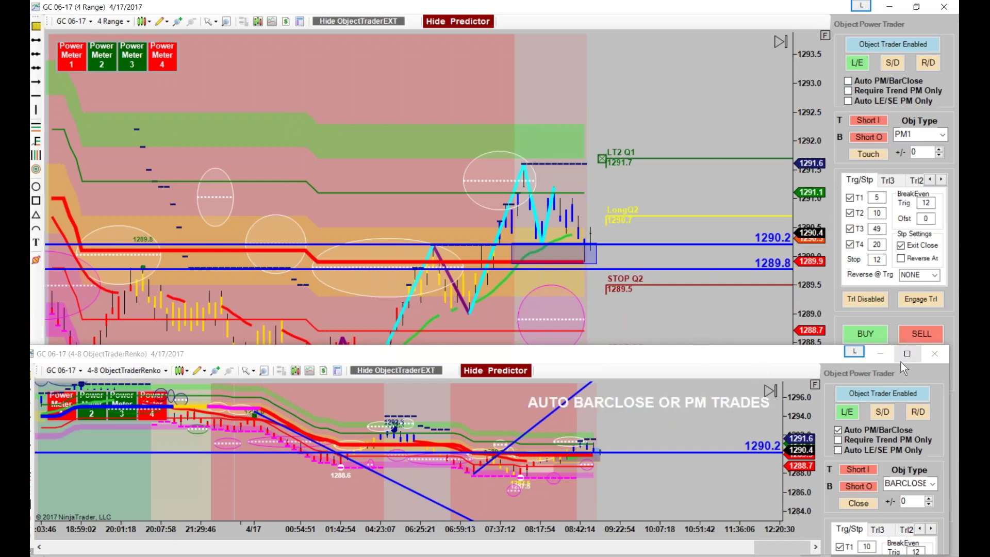
pyautogui.click(879, 354)
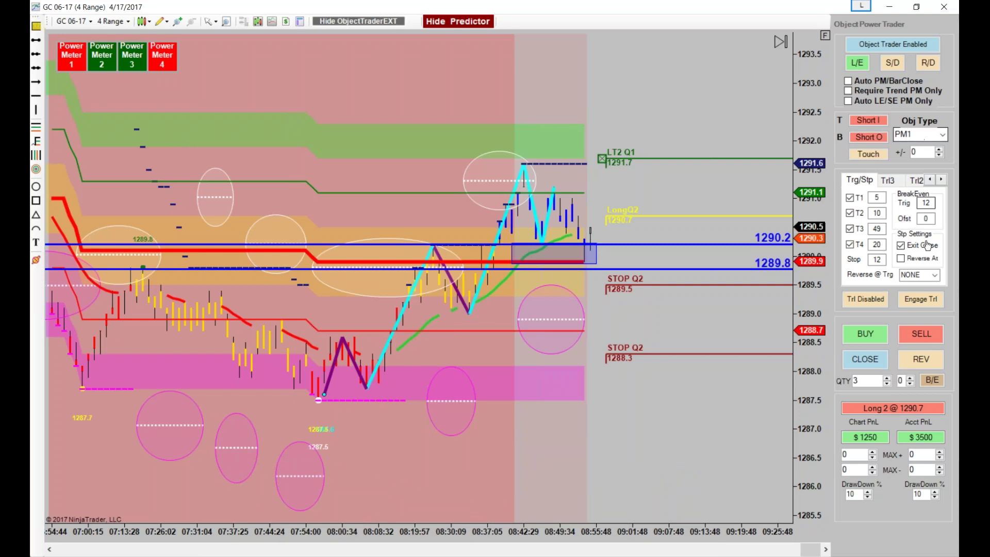
pyautogui.click(887, 384)
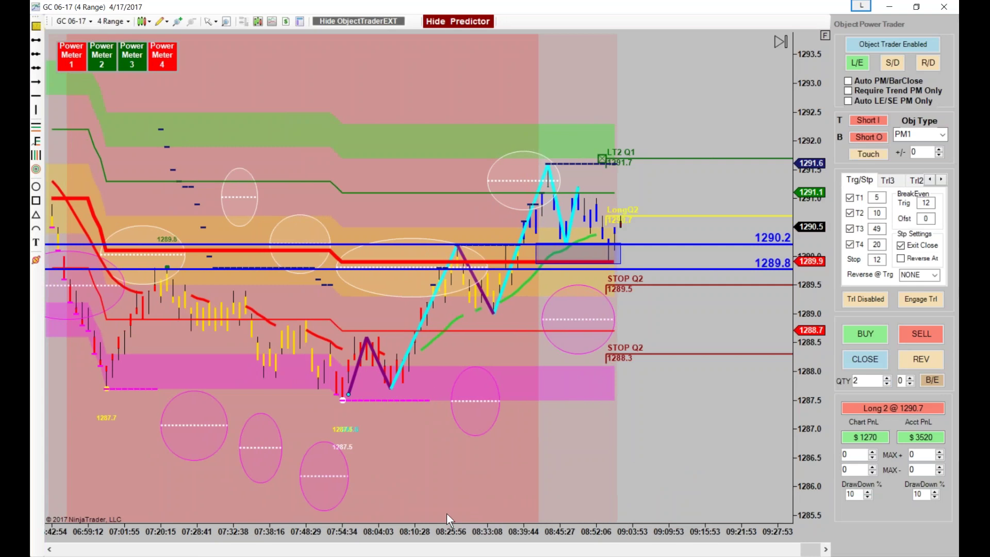
pyautogui.scroll(-5, 446, 513)
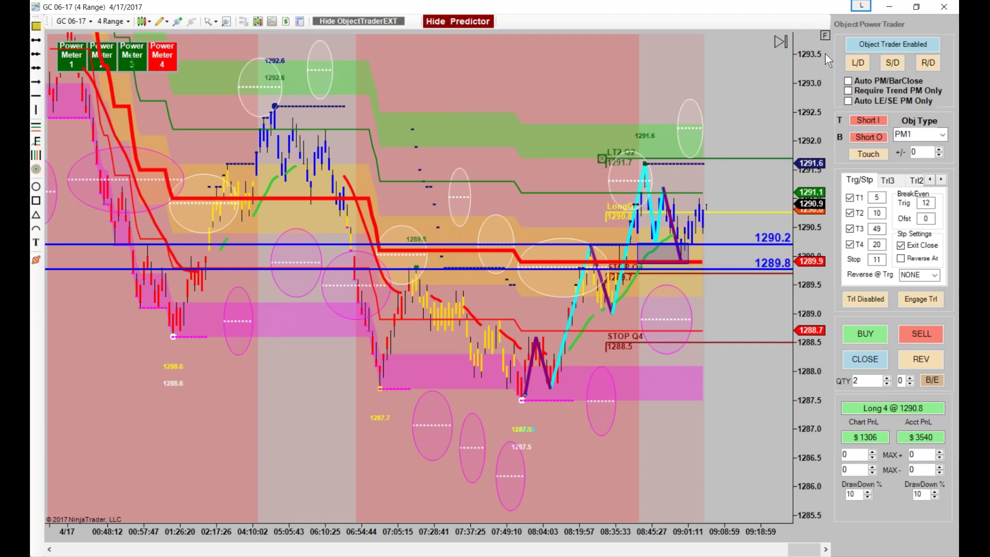
# - Restore down the 4 Range window and bring the Renko window back maximized
pyautogui.click(916, 7)
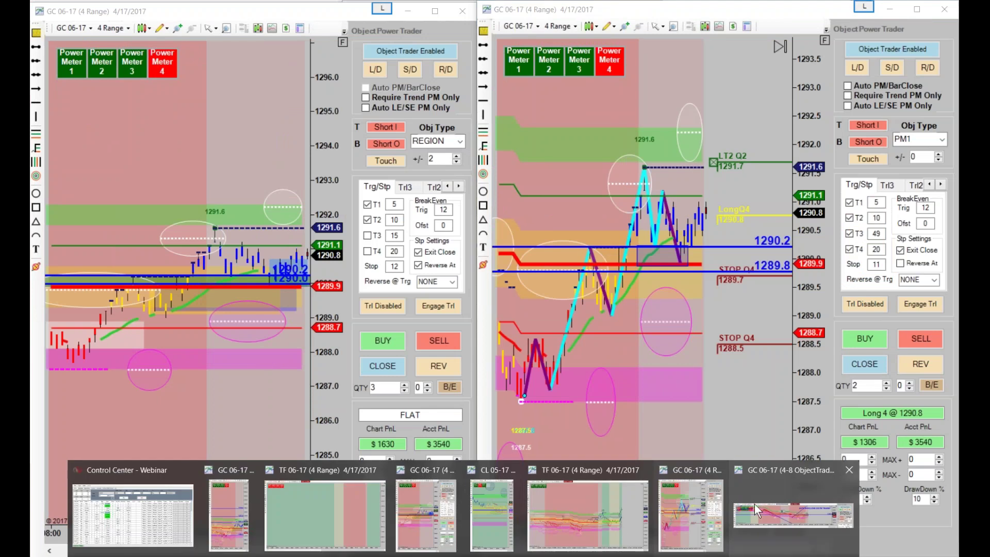
pyautogui.click(754, 505)
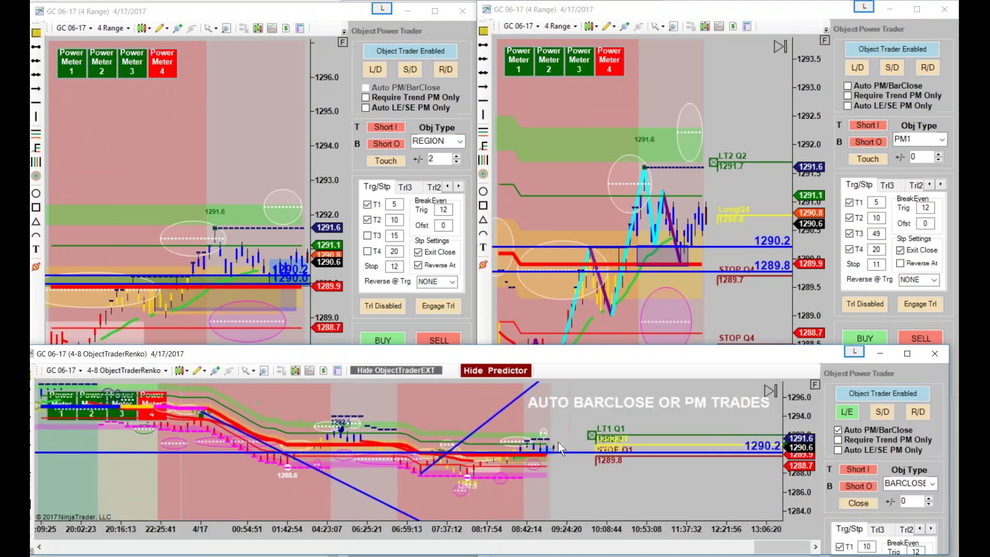
pyautogui.doubleClick(613, 361)
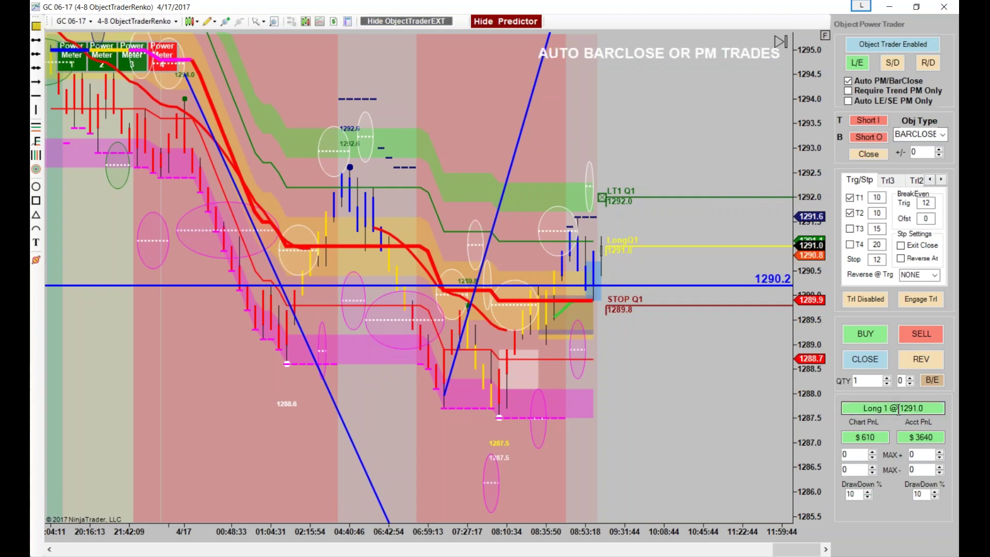
# - Raise the Renko chart's QTY to 2 and rescale the time axis
pyautogui.click(887, 381)
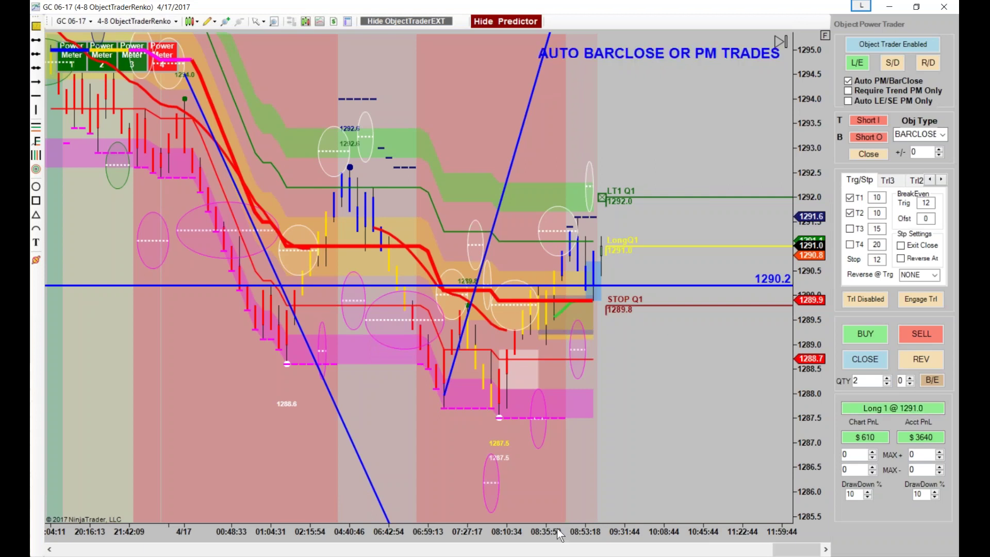
pyautogui.moveTo(557, 528); pyautogui.dragTo(582, 533)
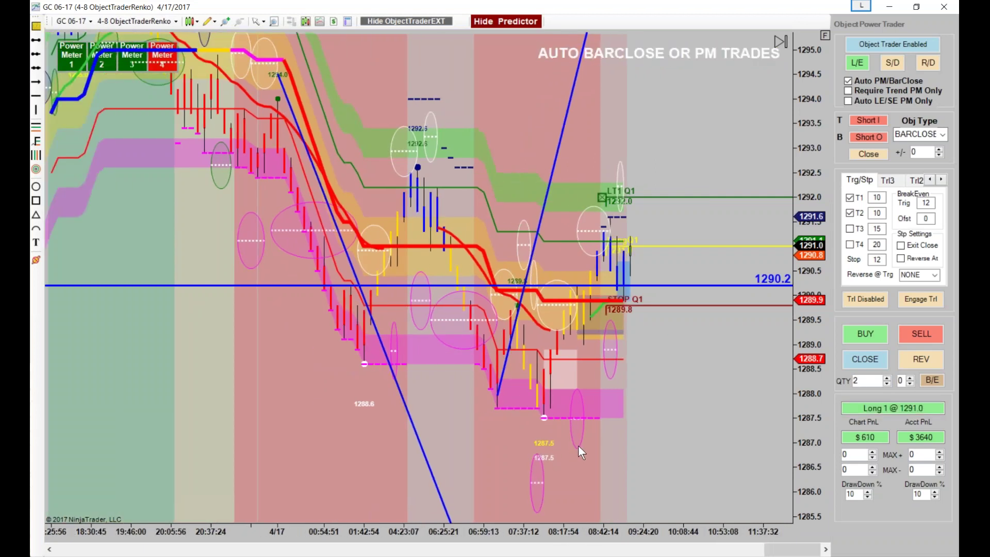
pyautogui.moveTo(599, 524); pyautogui.dragTo(623, 499)
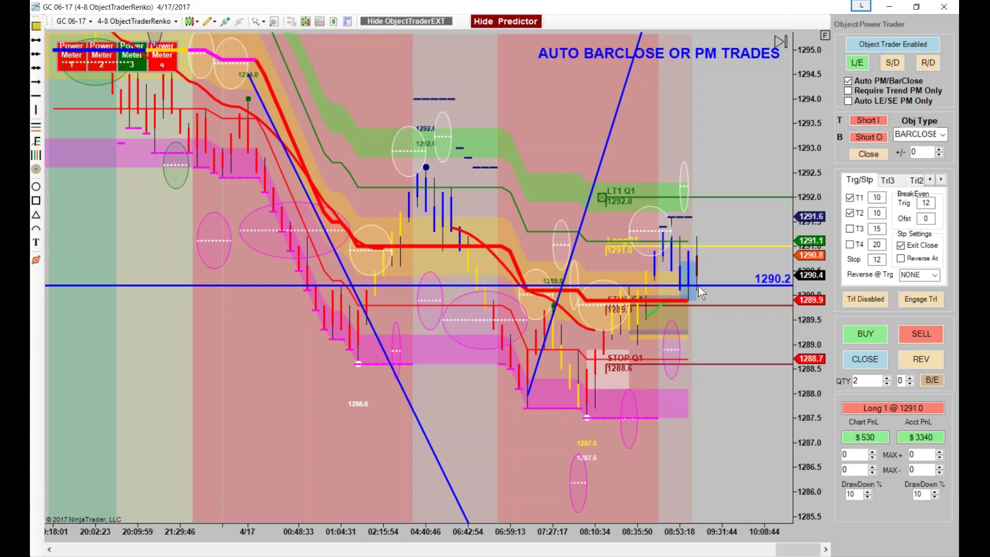
# - Select and then deselect the indicator's dashed plot lines and the price bars
pyautogui.click(587, 419)
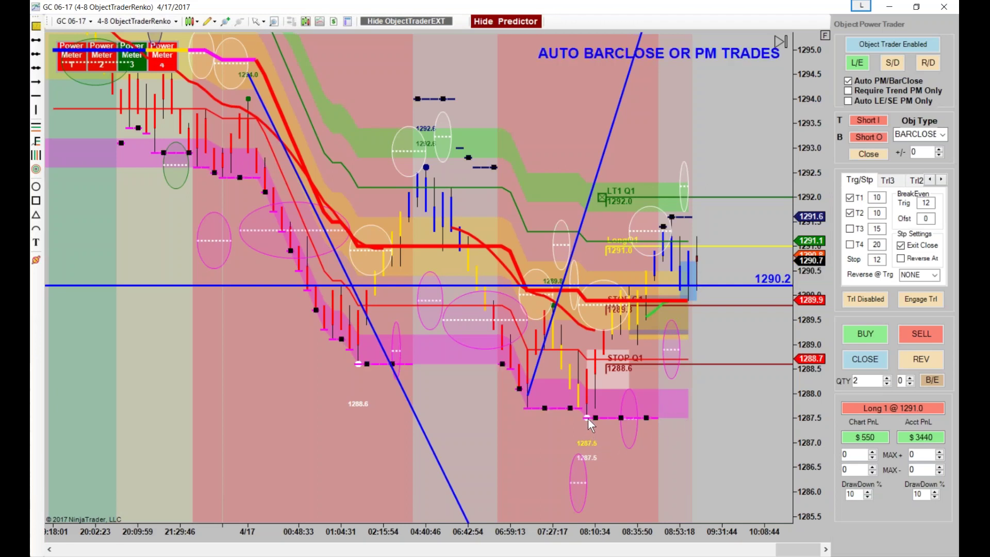
pyautogui.click(585, 417)
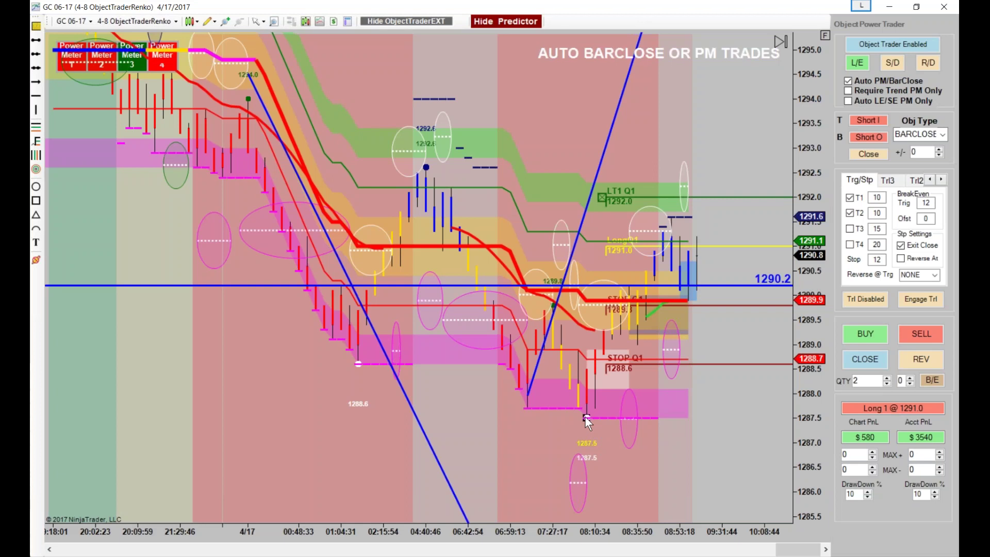
pyautogui.click(527, 406)
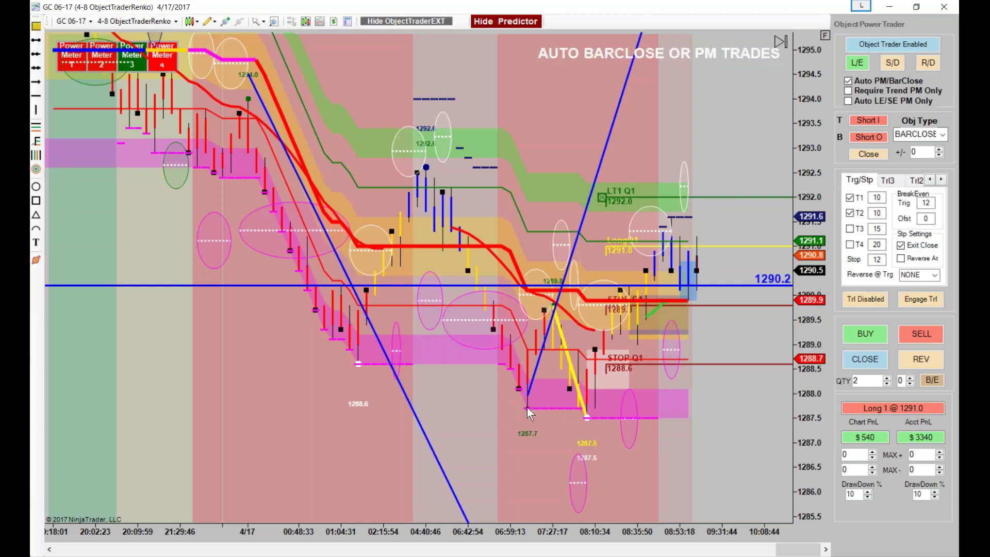
pyautogui.click(587, 416)
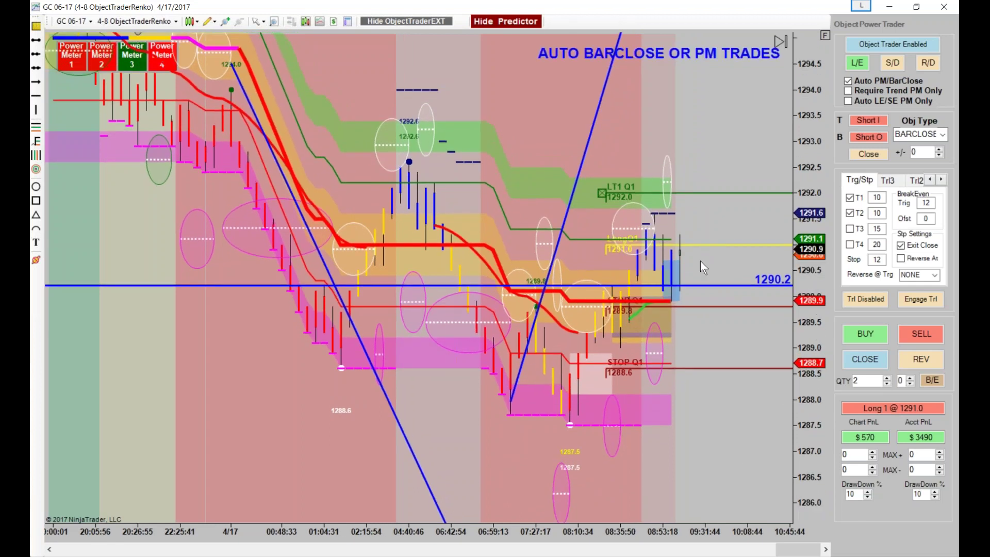
# - Raise the first profit target to 1293.2 and the second to about 1293.3
pyautogui.moveTo(864, 407); pyautogui.dragTo(884, 407)
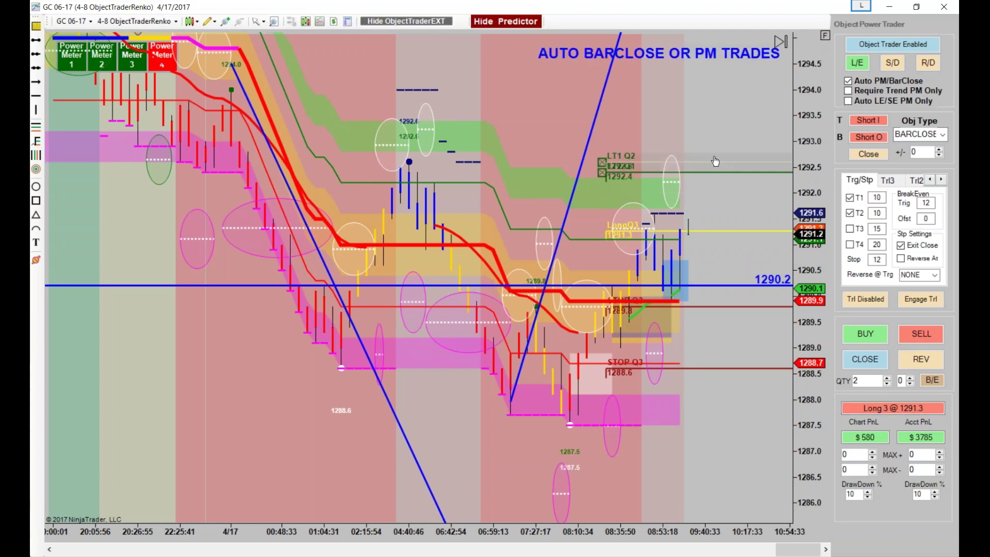
pyautogui.moveTo(710, 193); pyautogui.dragTo(714, 132)
pyautogui.moveTo(712, 175); pyautogui.dragTo(714, 122)
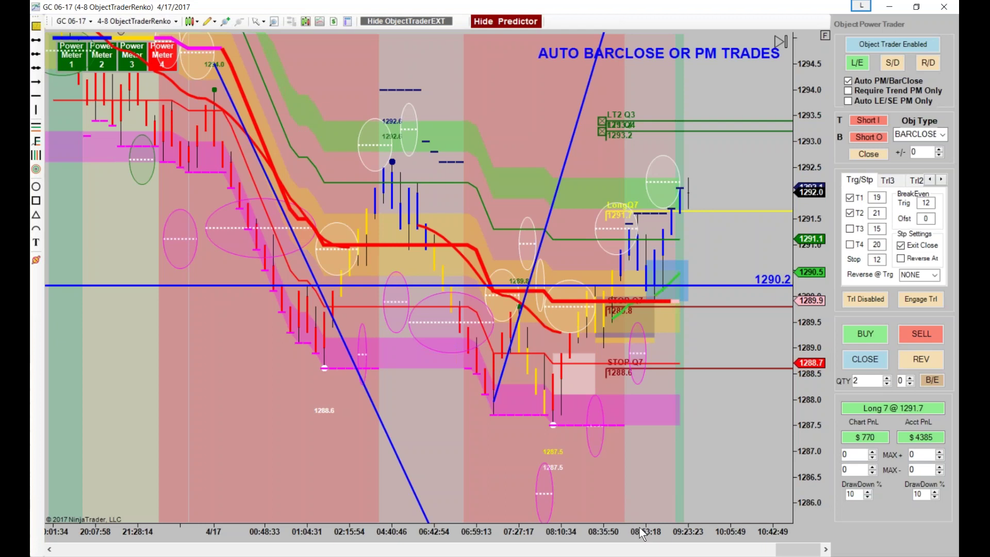
# - Move the blue horizontal line to 1290.9 and add another horizontal line at 1291.2
pyautogui.moveTo(639, 527); pyautogui.dragTo(488, 526)
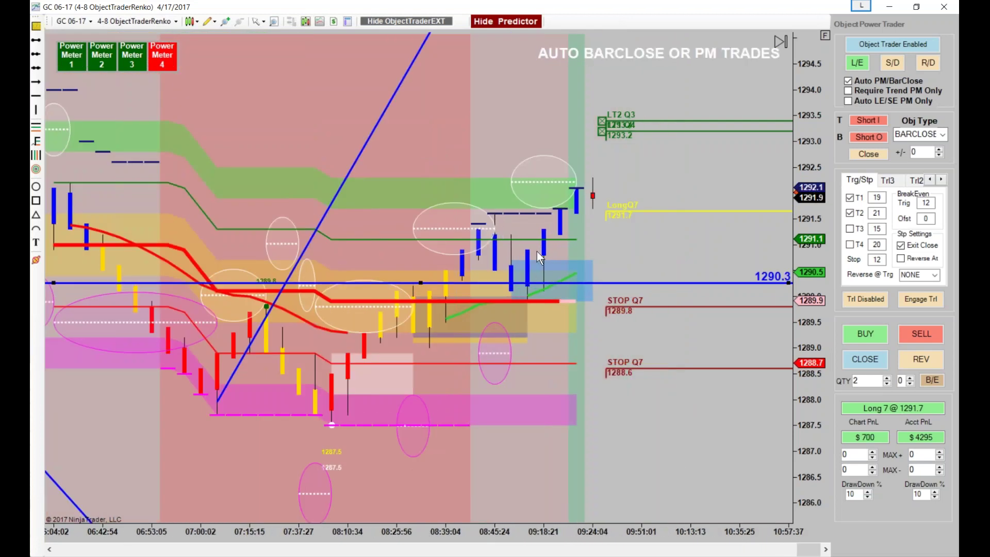
pyautogui.moveTo(536, 283); pyautogui.dragTo(560, 254)
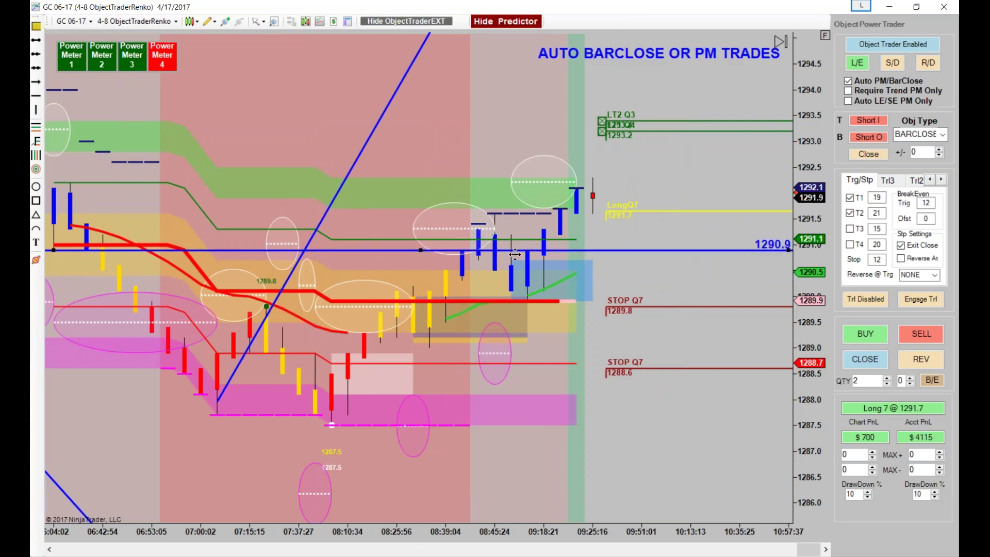
pyautogui.click(35, 96)
pyautogui.click(507, 234)
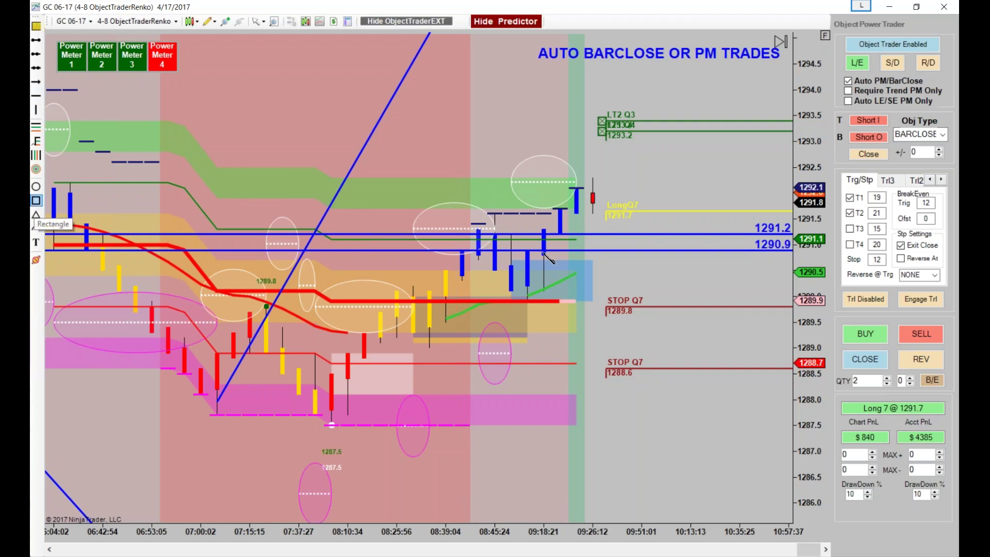
# - Draw a shaded rectangle between the 1290.9 and 1291.2 lines and lower QTY to 1
pyautogui.moveTo(576, 234); pyautogui.dragTo(691, 248)
pyautogui.moveTo(403, 524); pyautogui.dragTo(520, 547)
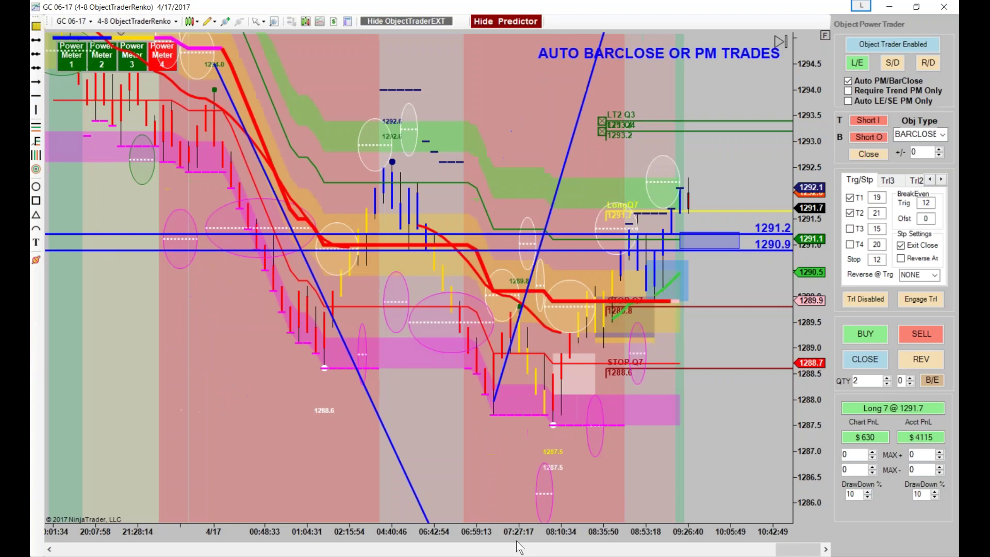
pyautogui.moveTo(817, 254); pyautogui.dragTo(823, 438)
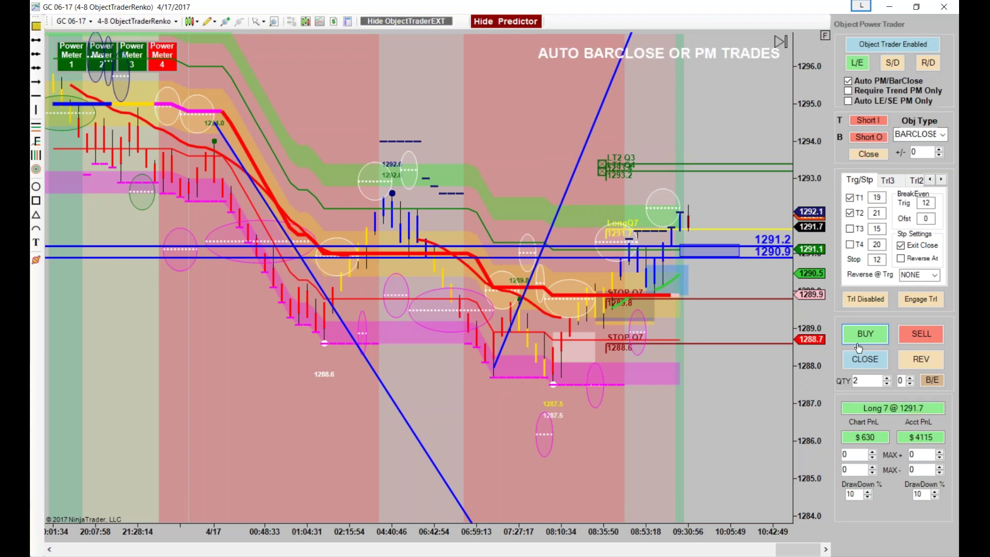
pyautogui.click(887, 383)
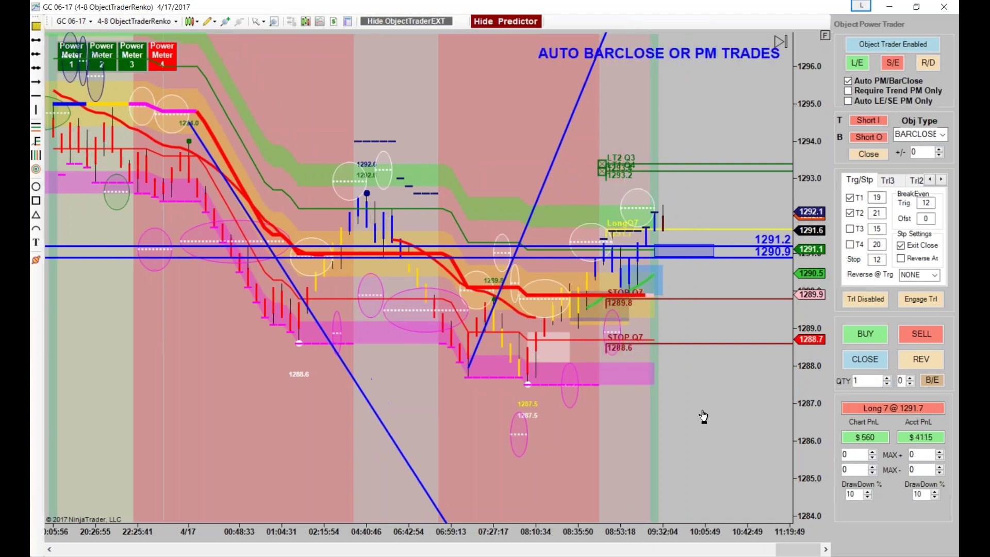
pyautogui.moveTo(823, 325); pyautogui.dragTo(670, 222)
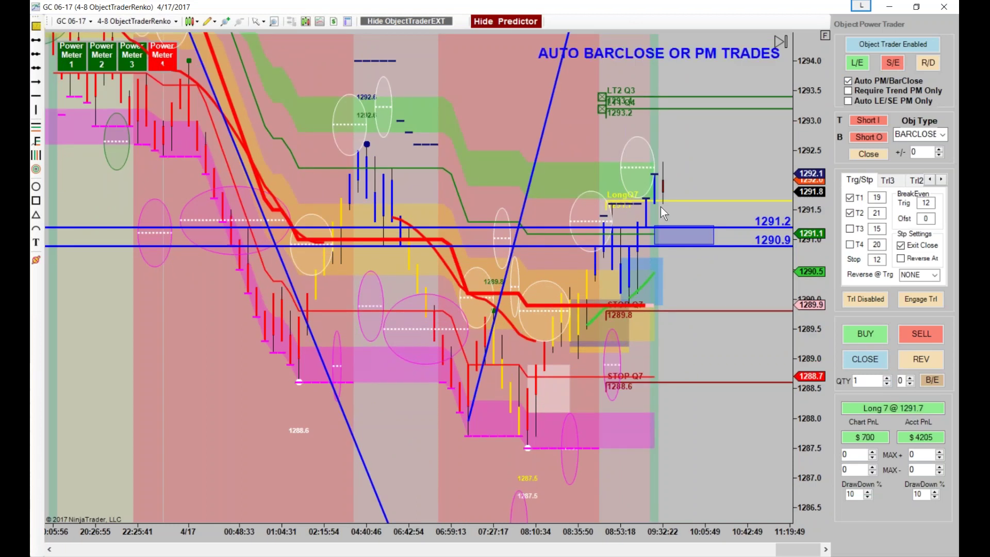
pyautogui.moveTo(864, 408); pyautogui.dragTo(939, 406)
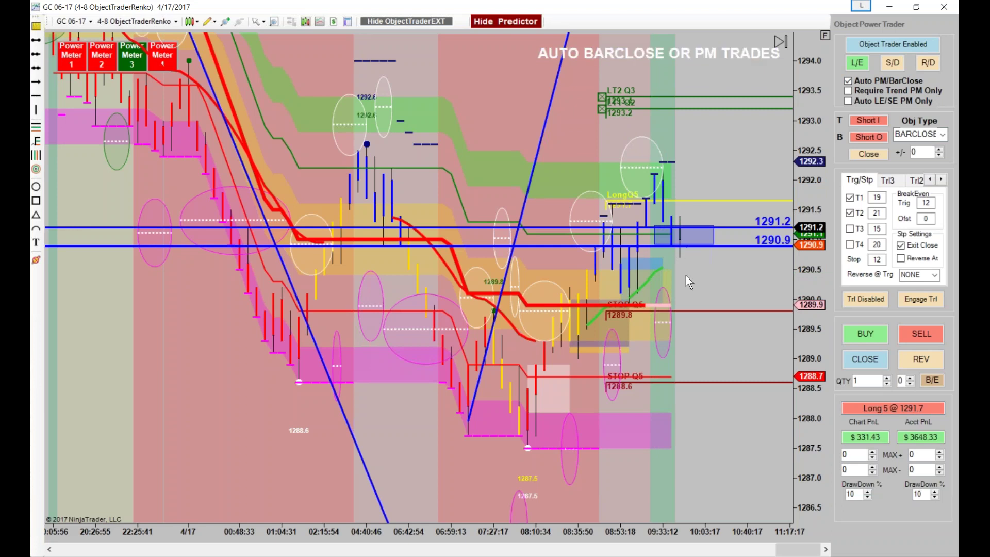
# - Rescale the chart to about 1284–1296 and raise targets LT1 to 1295.0, LT2 to about 1295.4
pyautogui.moveTo(605, 533); pyautogui.dragTo(490, 517)
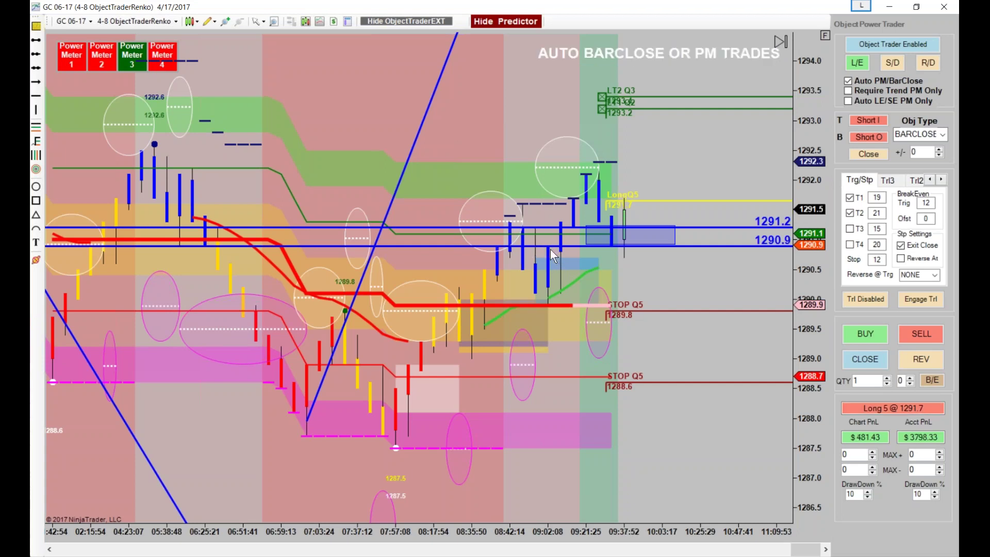
pyautogui.moveTo(815, 214); pyautogui.dragTo(649, 487)
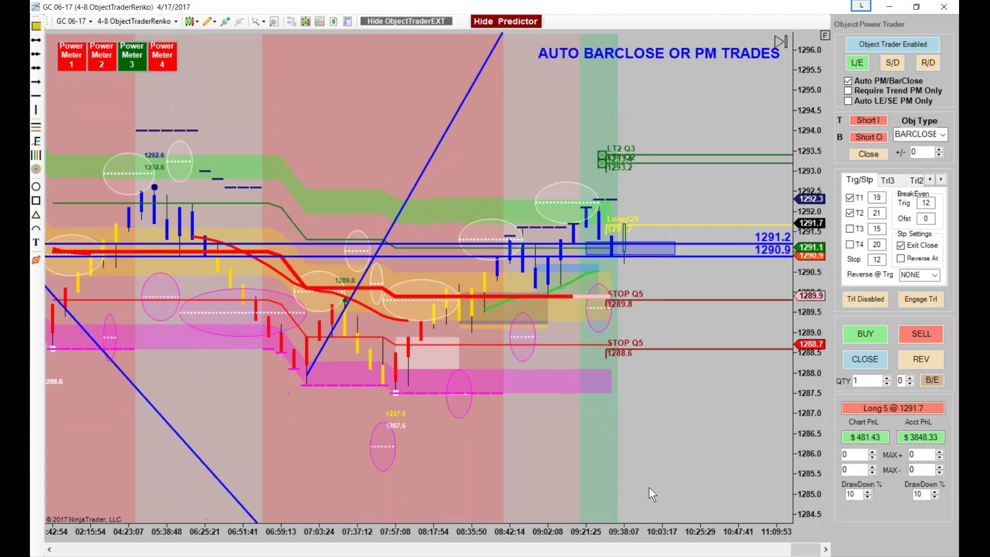
pyautogui.moveTo(510, 534); pyautogui.dragTo(568, 531)
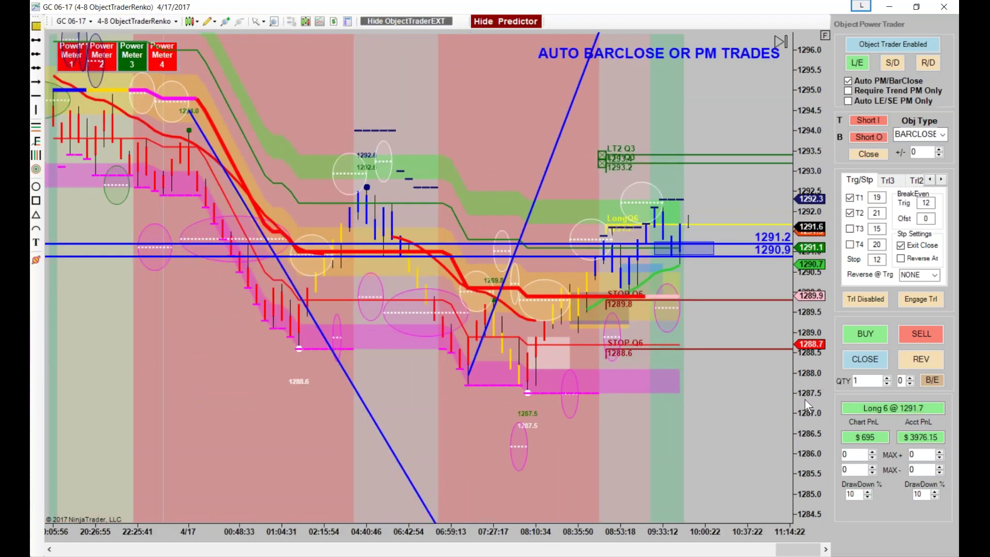
pyautogui.moveTo(804, 398); pyautogui.dragTo(807, 366)
pyautogui.moveTo(796, 232); pyautogui.dragTo(783, 258)
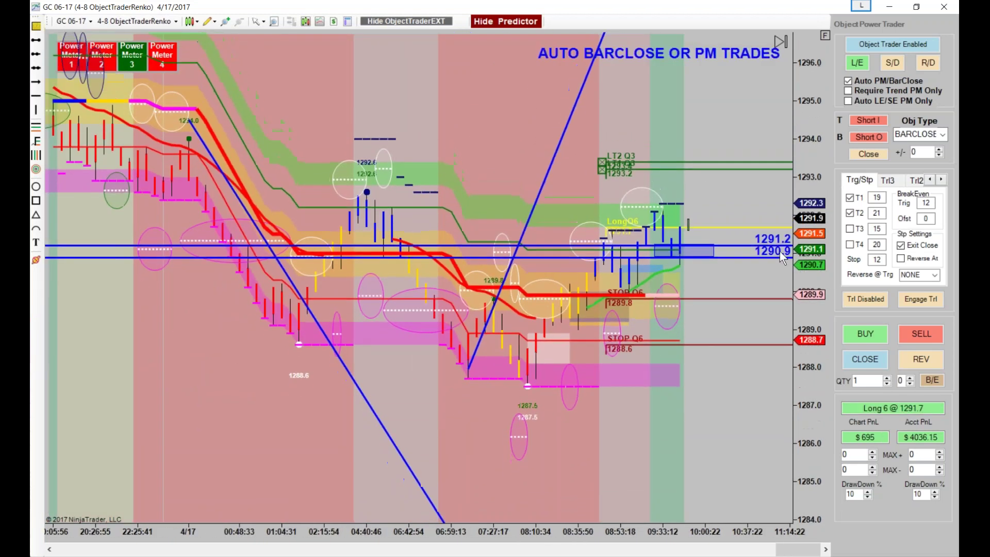
pyautogui.moveTo(701, 169); pyautogui.dragTo(702, 101)
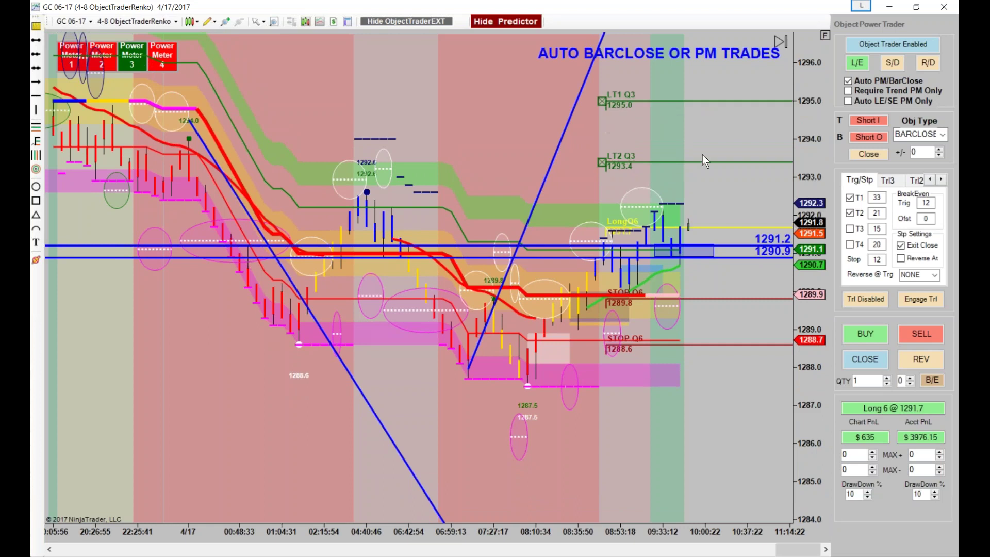
pyautogui.moveTo(700, 162); pyautogui.dragTo(699, 86)
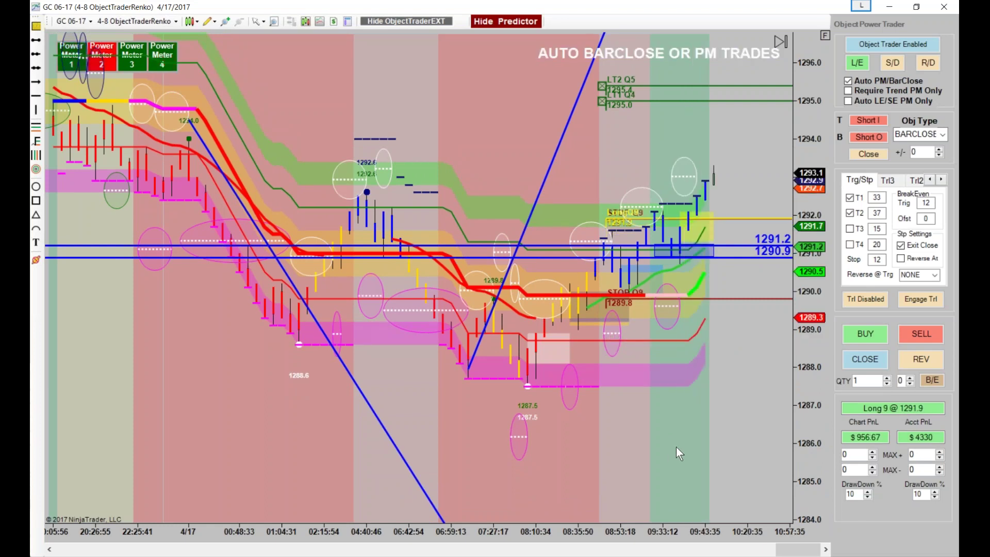
# - Increase the order quantity to 4
pyautogui.moveTo(863, 405); pyautogui.dragTo(948, 412)
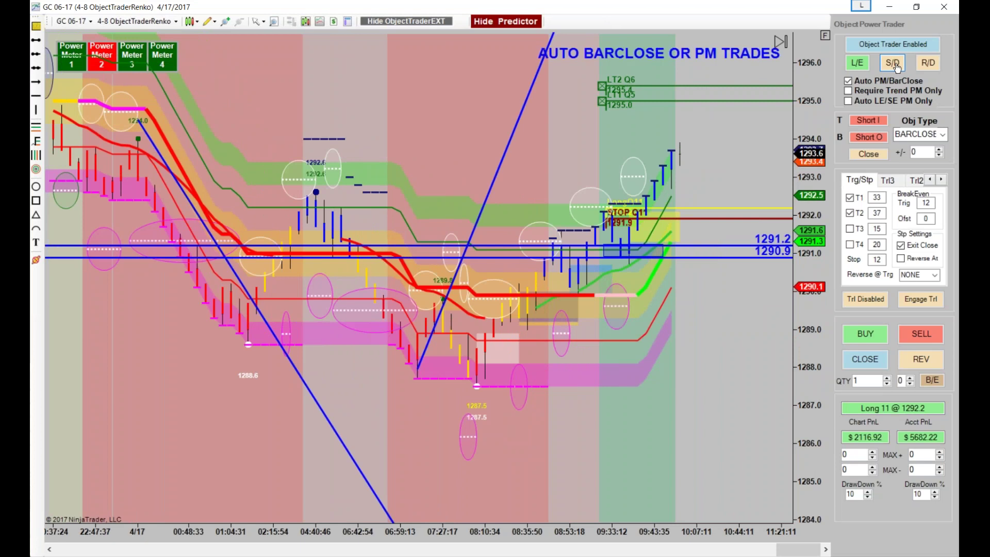
pyautogui.click(887, 378)
pyautogui.click(887, 379)
pyautogui.click(887, 379)
pyautogui.click(887, 379)
pyautogui.click(887, 378)
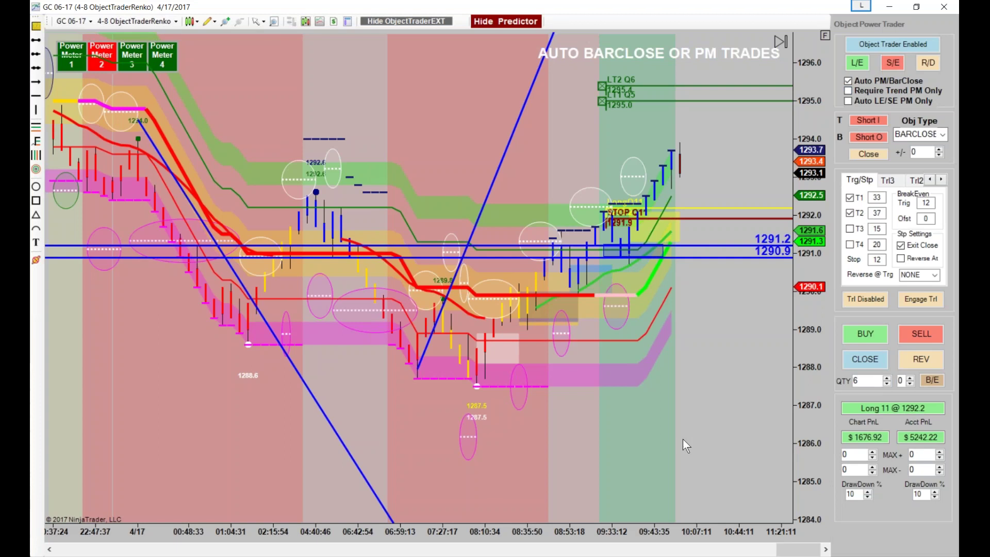
pyautogui.scroll(-4, 683, 439)
pyautogui.moveTo(793, 283); pyautogui.dragTo(802, 204)
# - Tighten the stop to about 1291.3 and draw a rising trend line from the recent low
pyautogui.moveTo(667, 207); pyautogui.dragTo(670, 235)
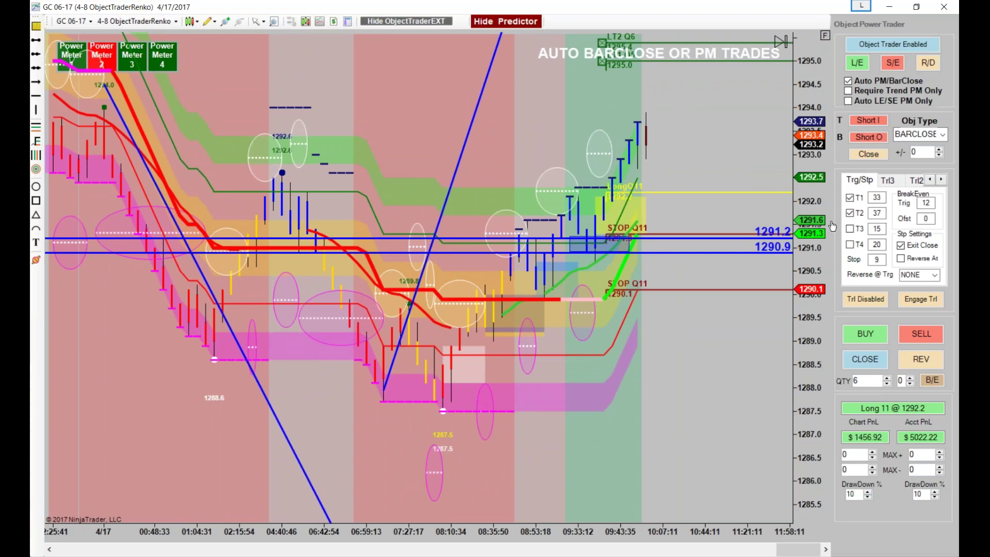
pyautogui.moveTo(810, 242); pyautogui.dragTo(717, 287)
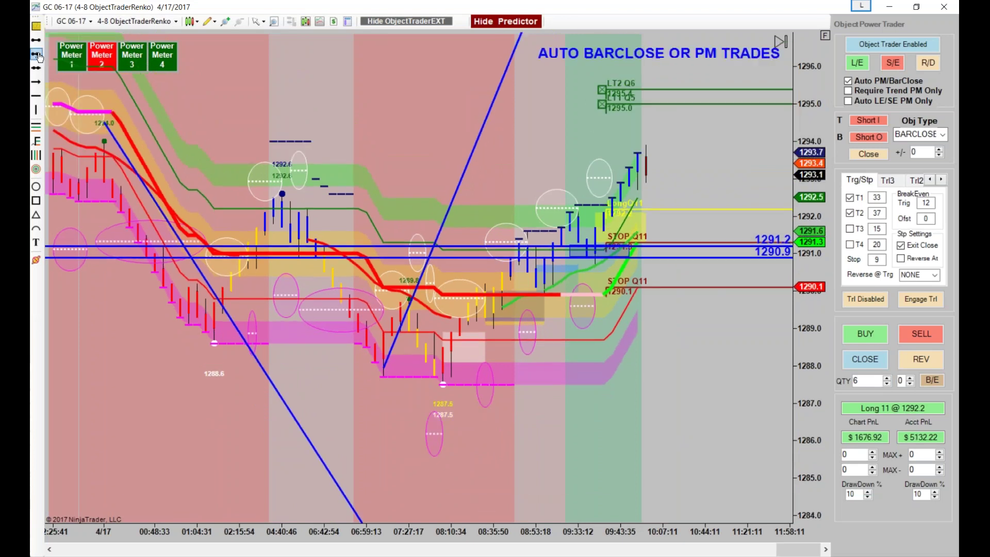
pyautogui.moveTo(597, 264); pyautogui.dragTo(650, 154)
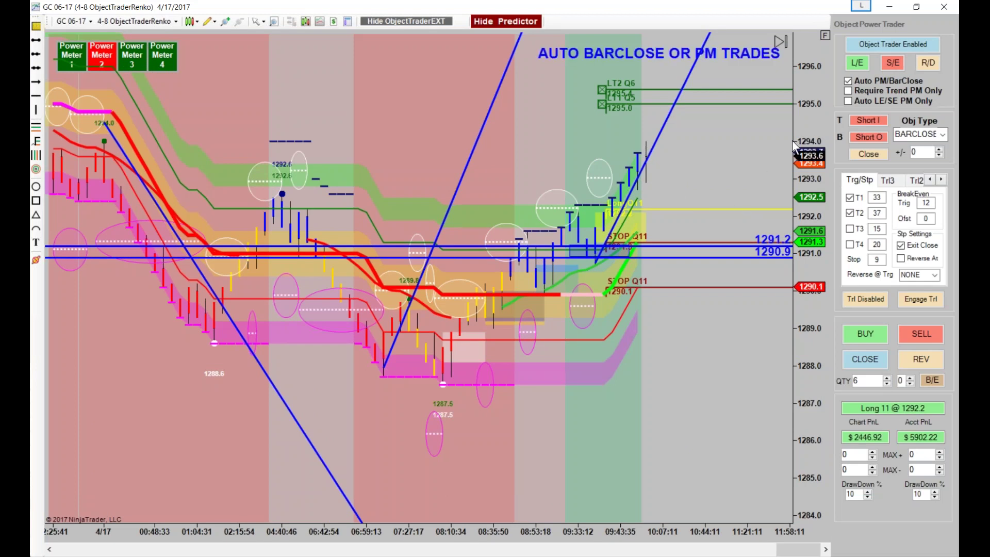
pyautogui.moveTo(792, 140); pyautogui.dragTo(786, 194)
pyautogui.moveTo(624, 521); pyautogui.dragTo(568, 391)
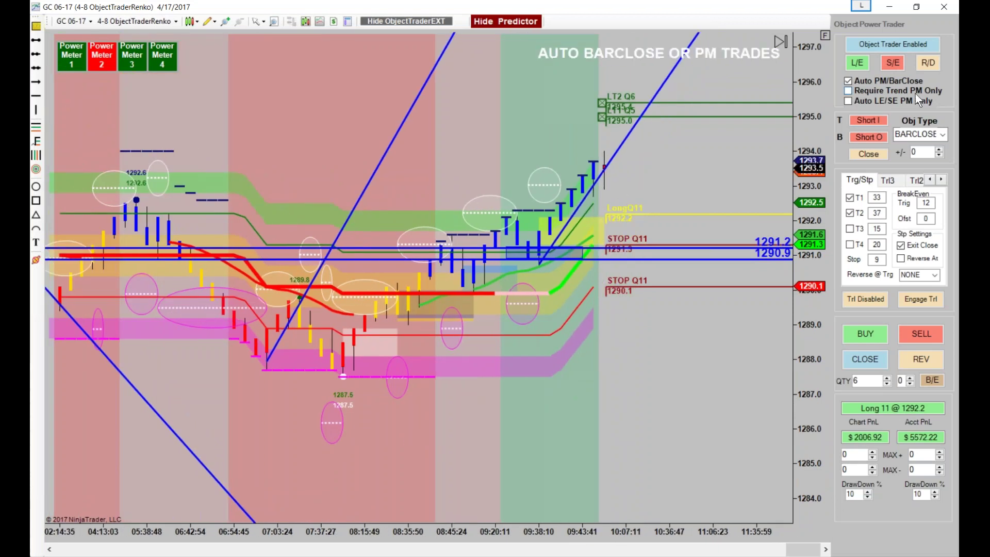
# - Set the trading object type to WEDGE and remove the blue trend line
pyautogui.click(949, 138)
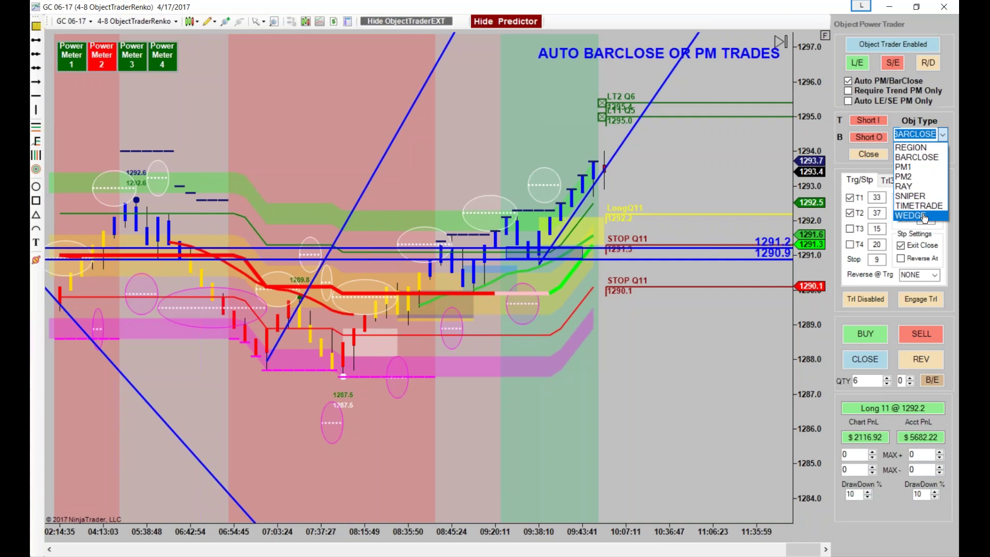
pyautogui.click(923, 216)
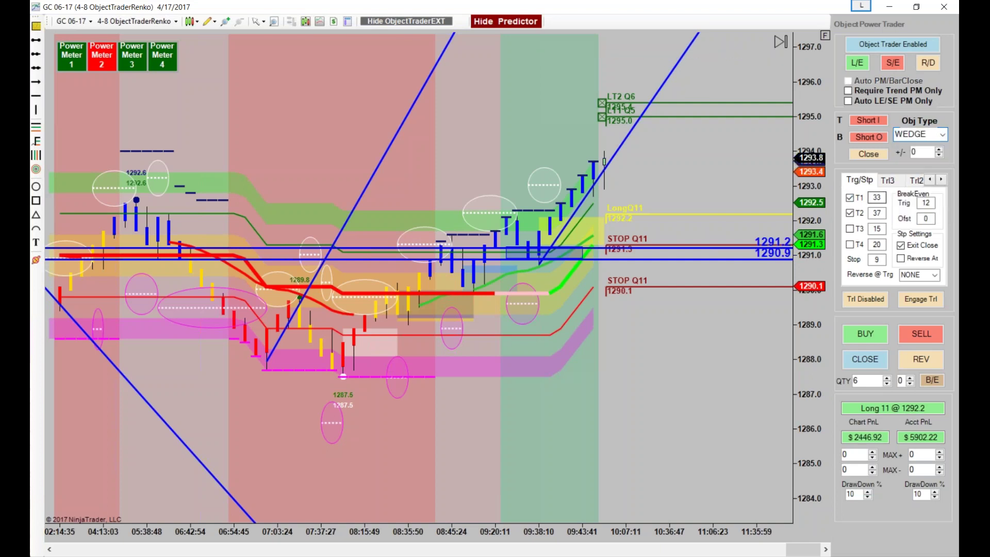
pyautogui.rightClick(596, 184)
pyautogui.click(643, 205)
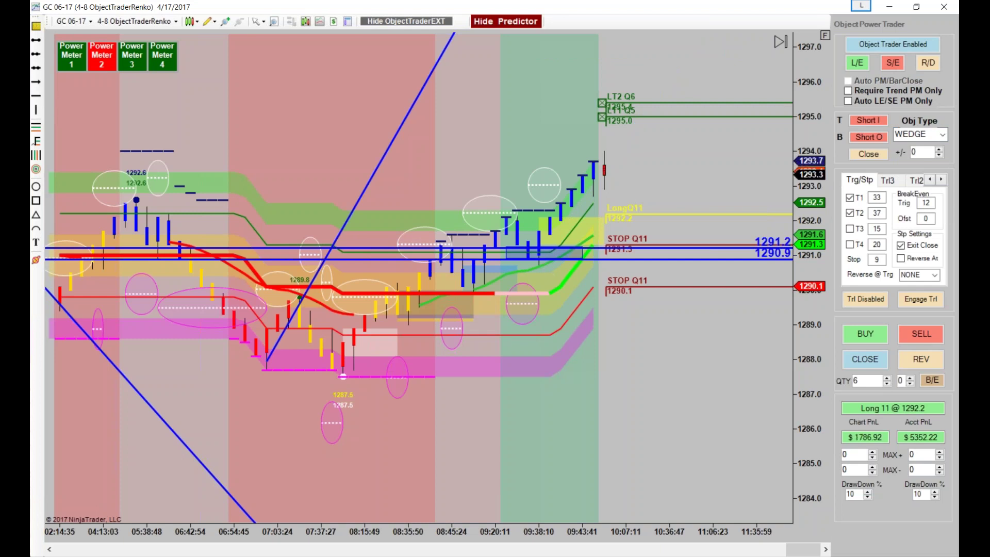
# - Draw a ray rising from the recent low and switch R/D to R/E for ray entries
pyautogui.click(588, 257)
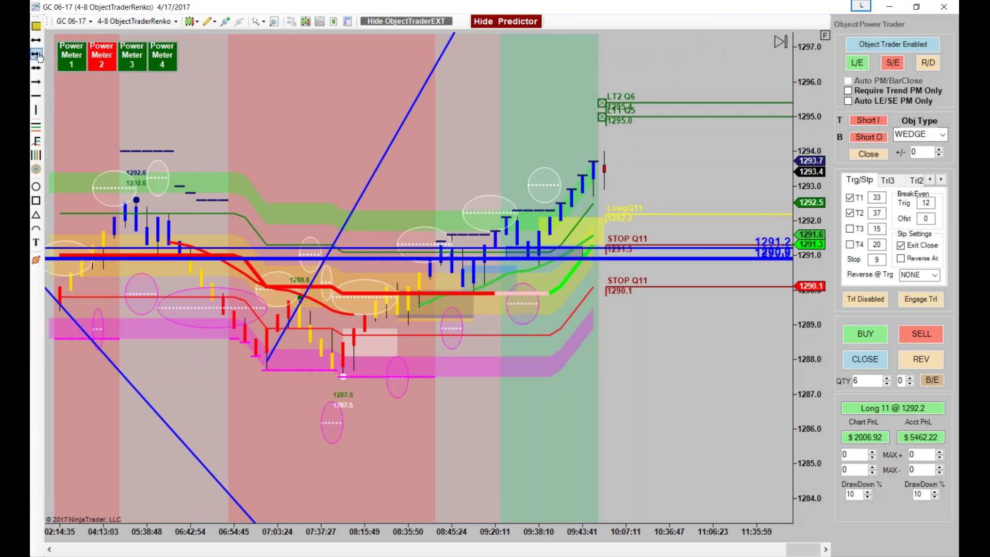
pyautogui.click(539, 253)
pyautogui.click(582, 196)
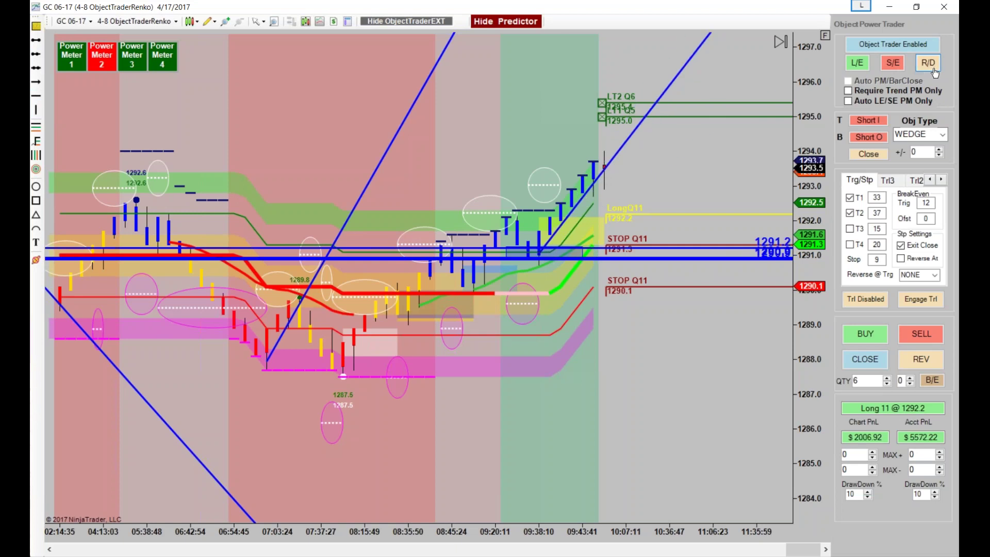
pyautogui.click(931, 63)
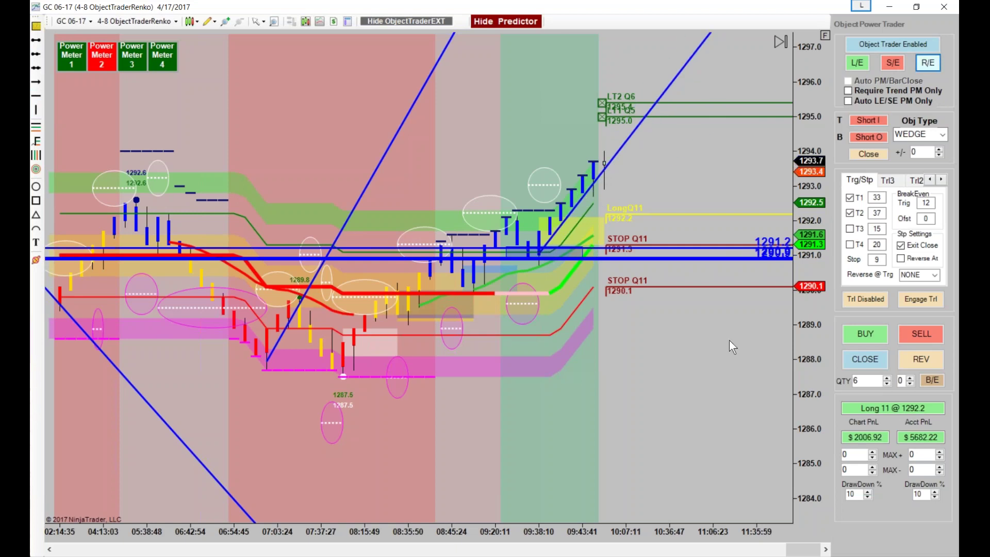
pyautogui.scroll(5, 680, 413)
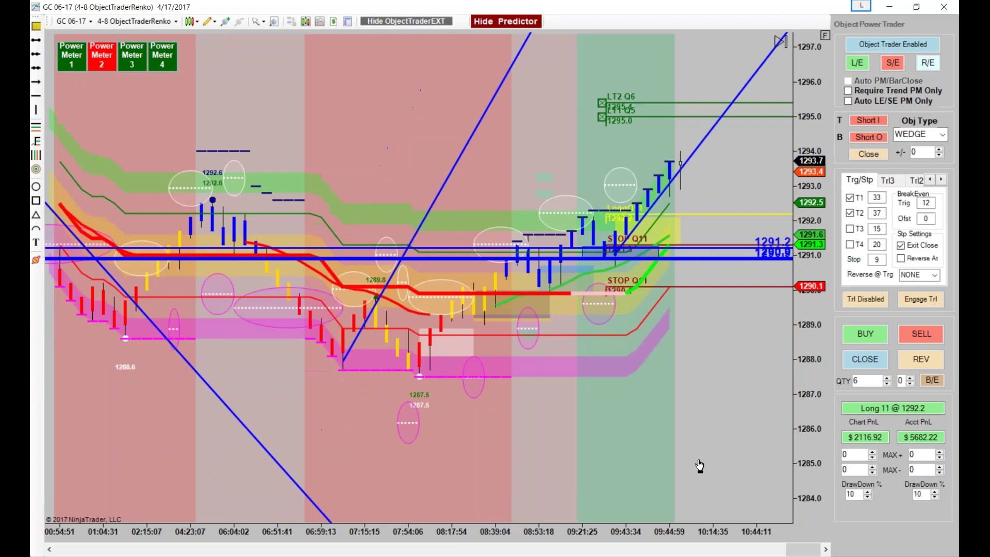
pyautogui.scroll(-5, 360, 542)
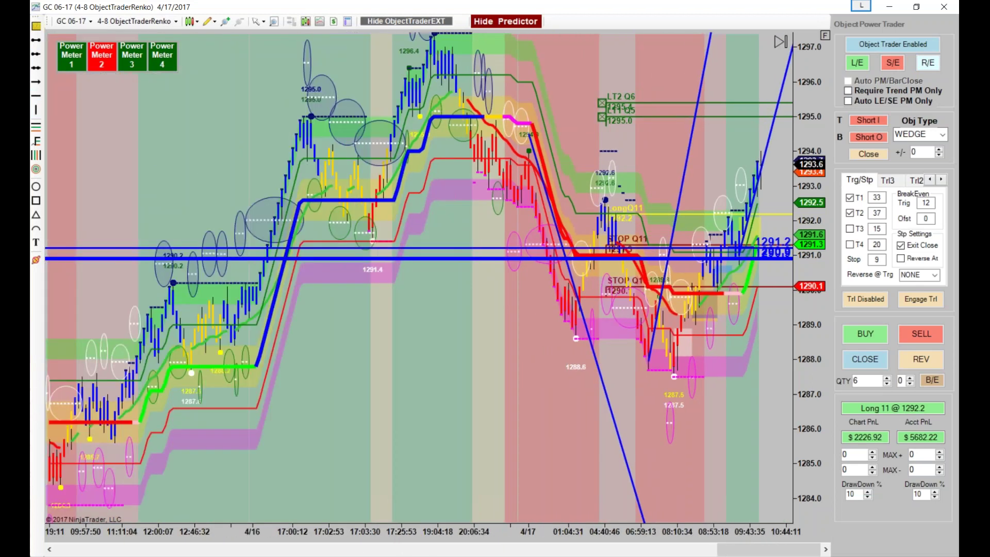
pyautogui.scroll(2, 523, 275)
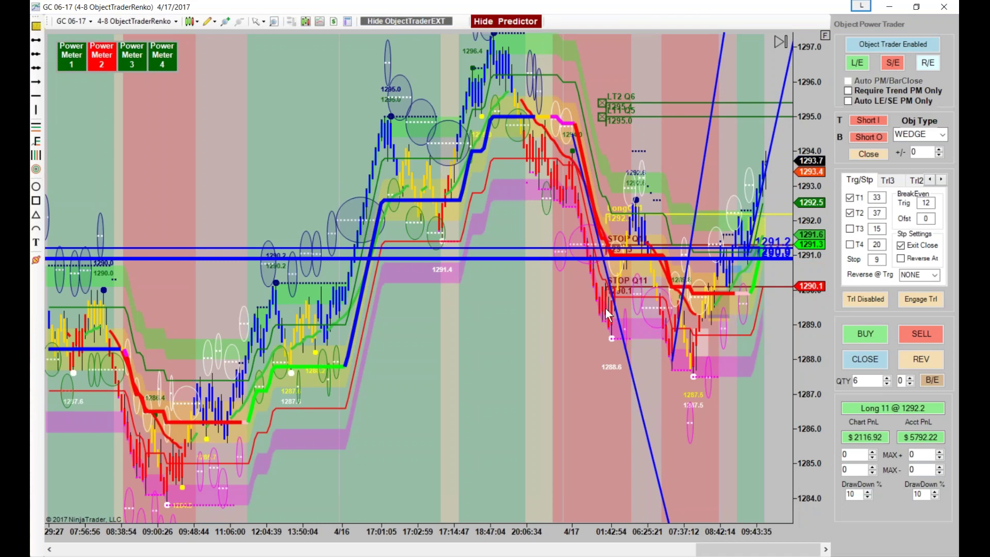
pyautogui.moveTo(549, 247); pyautogui.dragTo(593, 145)
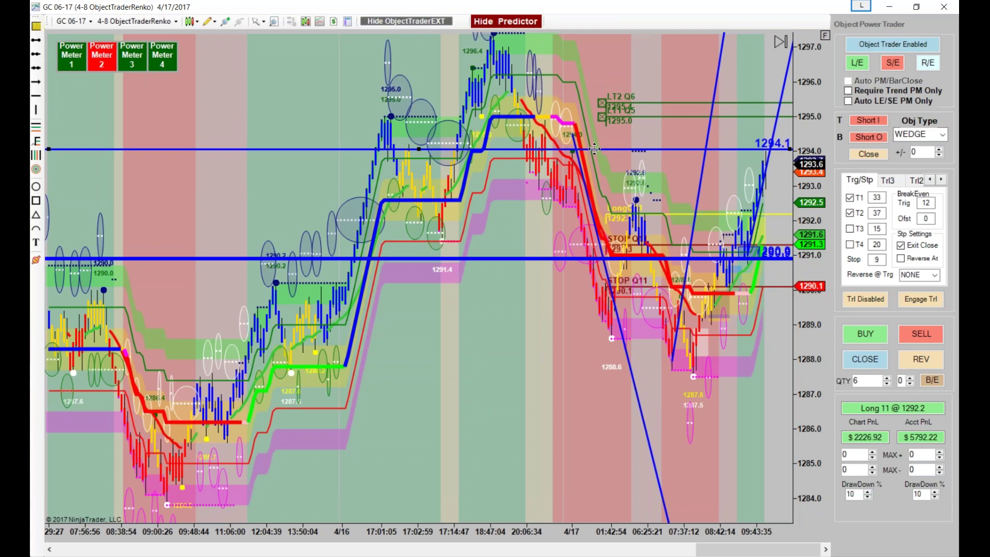
pyautogui.moveTo(577, 532); pyautogui.dragTo(206, 448)
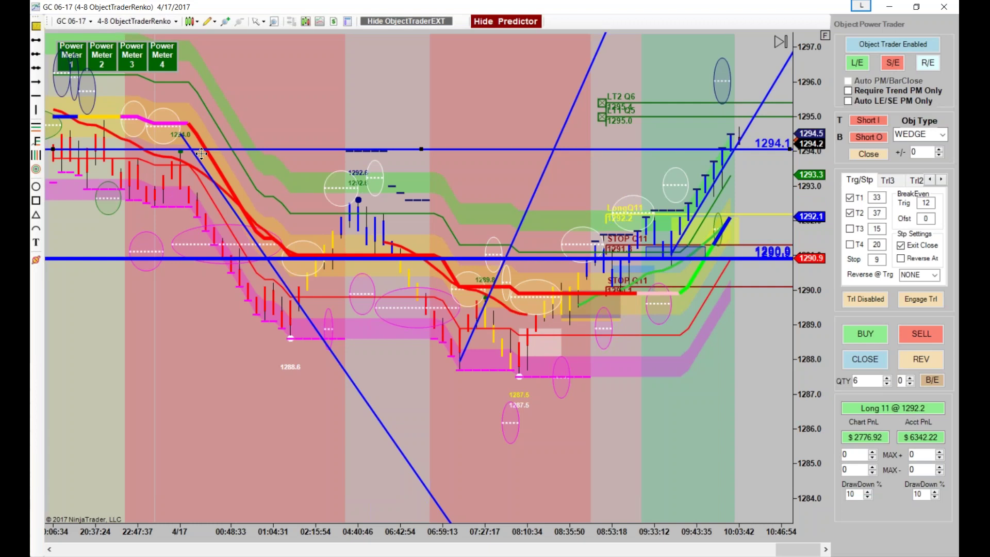
pyautogui.moveTo(376, 523); pyautogui.dragTo(583, 419)
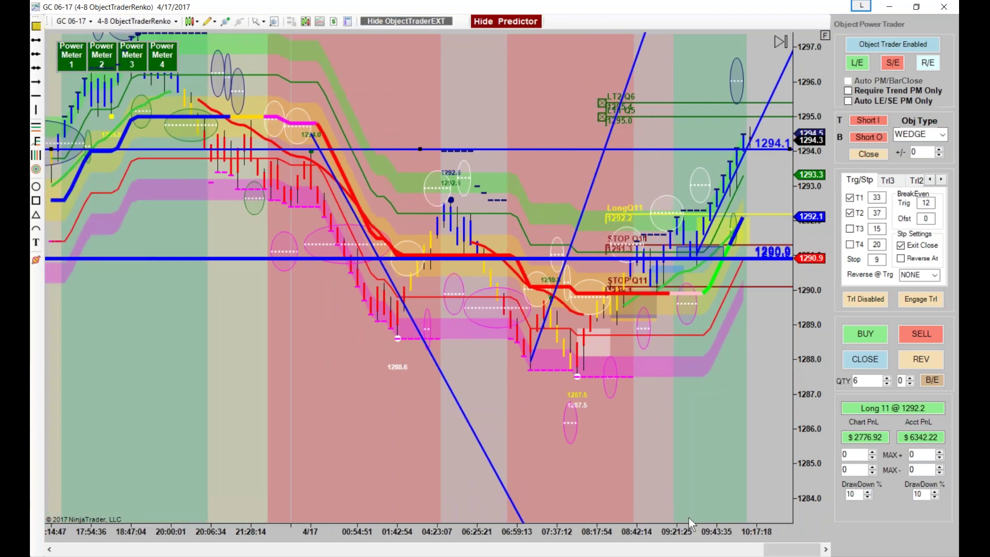
pyautogui.moveTo(675, 528); pyautogui.dragTo(626, 524)
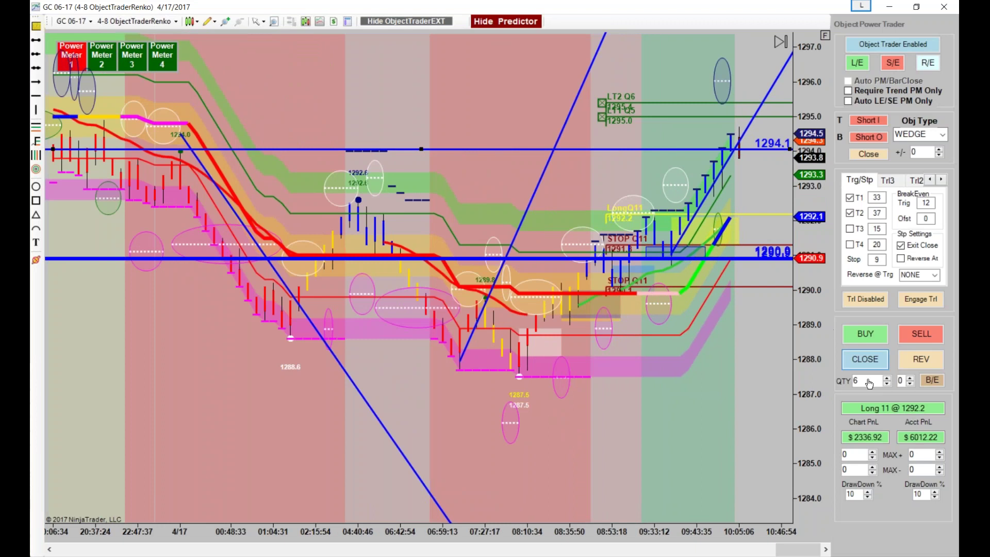
# - Reverse into a 6-contract short at 1293.6 and lower the upper stop to about 1294.3
pyautogui.click(864, 359)
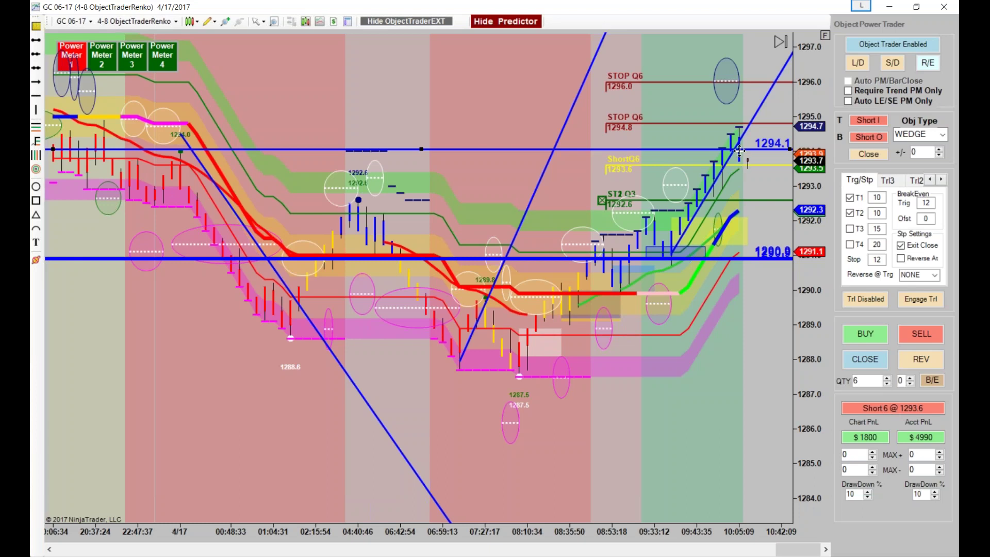
pyautogui.moveTo(766, 124); pyautogui.dragTo(769, 150)
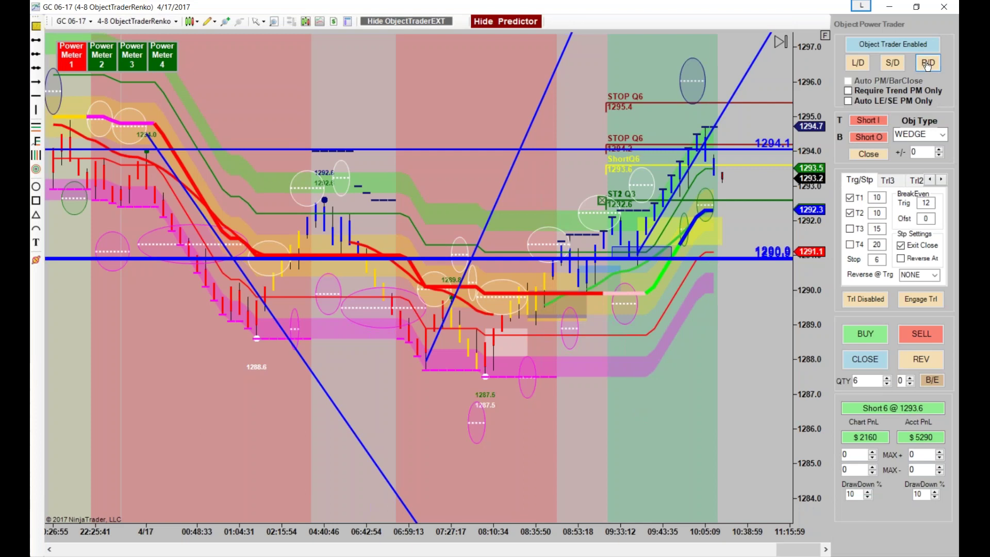
pyautogui.moveTo(709, 475); pyautogui.dragTo(523, 518)
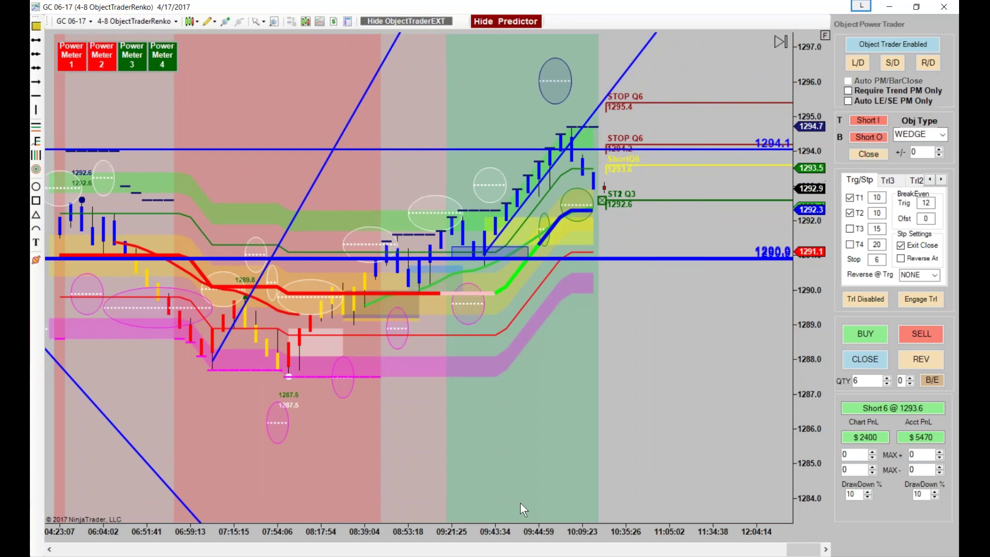
# - Restore down the Renko window and compress both Range charts' price scales
pyautogui.click(916, 6)
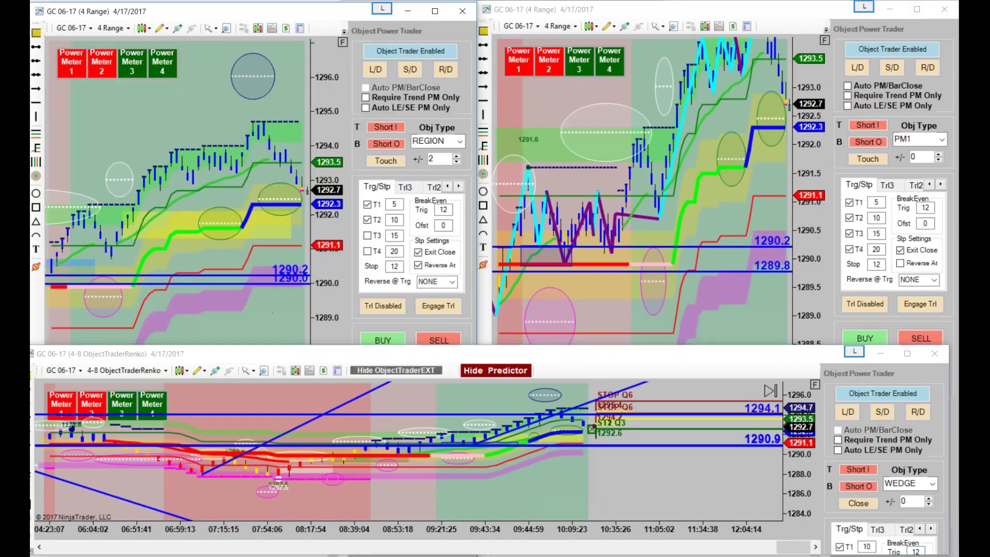
pyautogui.scroll(-3, 245, 215)
pyautogui.moveTo(312, 152); pyautogui.dragTo(189, 335)
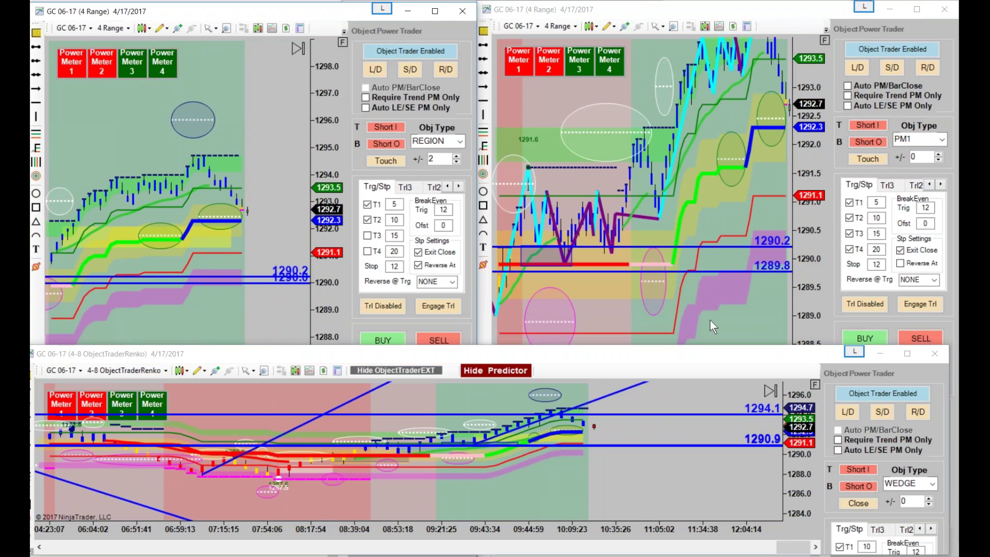
pyautogui.scroll(-4, 745, 202)
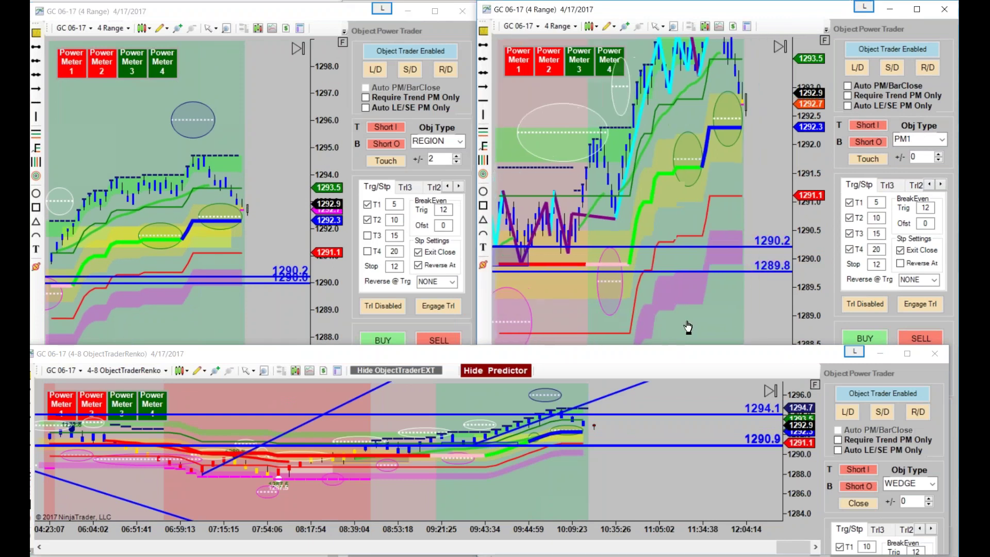
pyautogui.moveTo(813, 153); pyautogui.dragTo(807, 268)
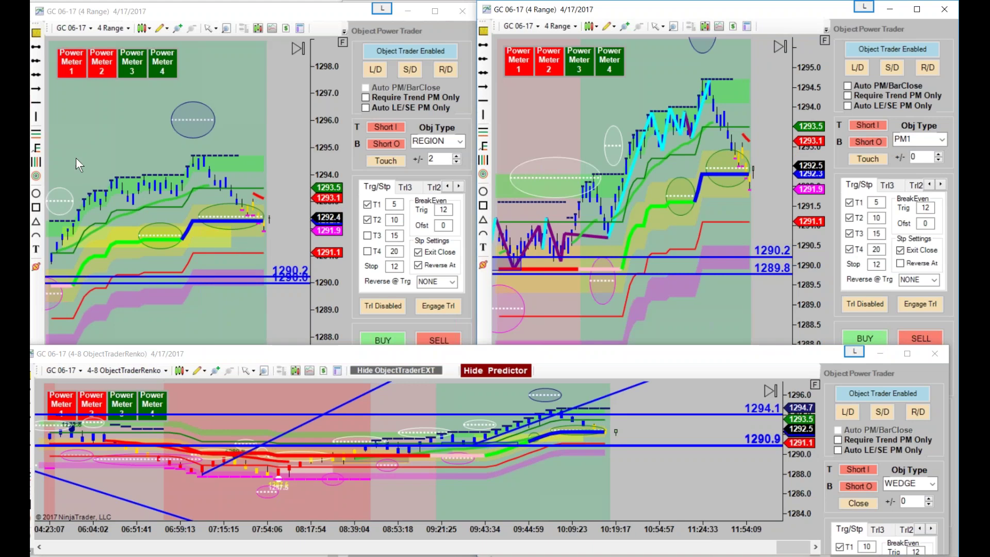
# - Draw a horizontal line at 1293.1 on the top-left chart and maximize the Renko chart
pyautogui.click(273, 196)
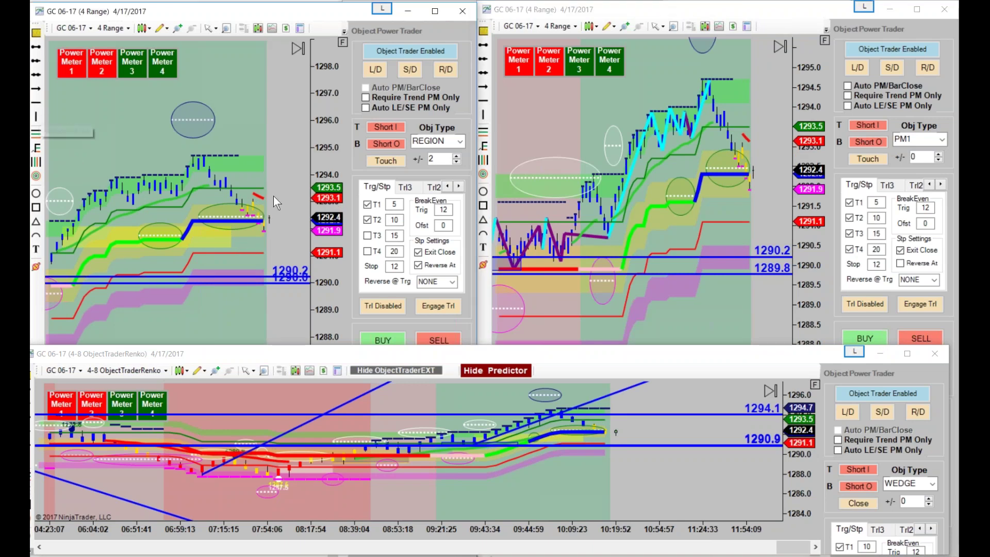
pyautogui.click(256, 196)
pyautogui.moveTo(283, 195); pyautogui.dragTo(283, 198)
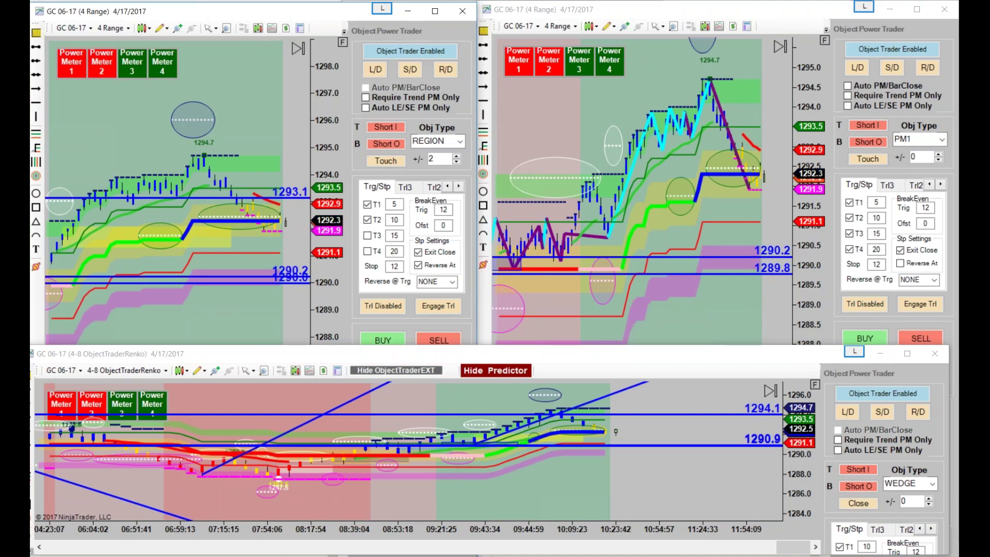
pyautogui.press('super+Up')
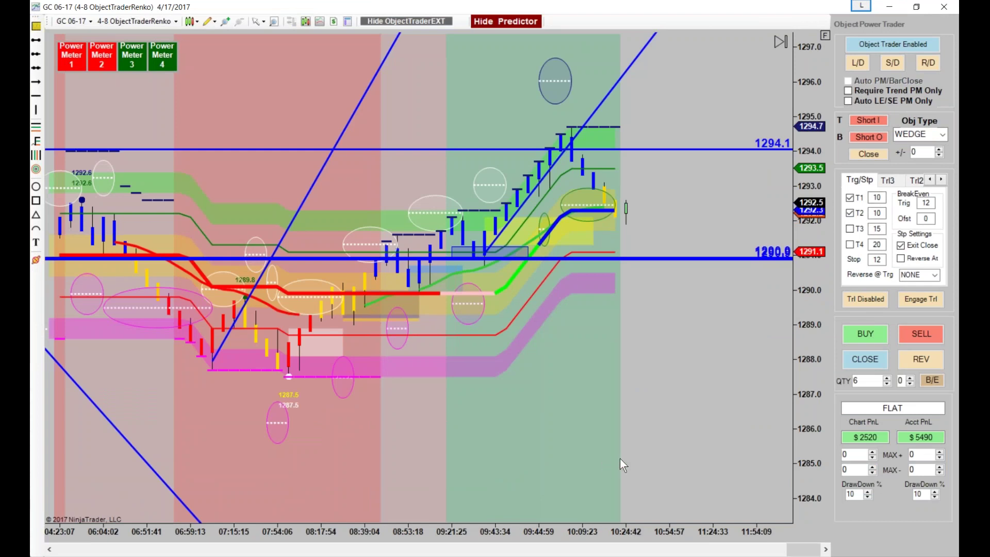
pyautogui.scroll(-2, 619, 458)
pyautogui.moveTo(803, 253); pyautogui.dragTo(795, 344)
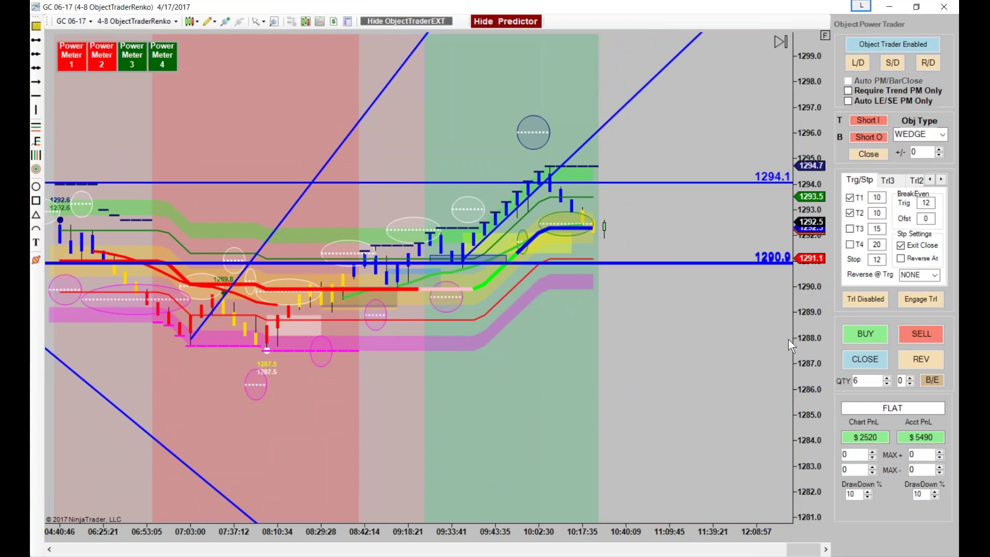
pyautogui.moveTo(461, 534); pyautogui.dragTo(710, 339)
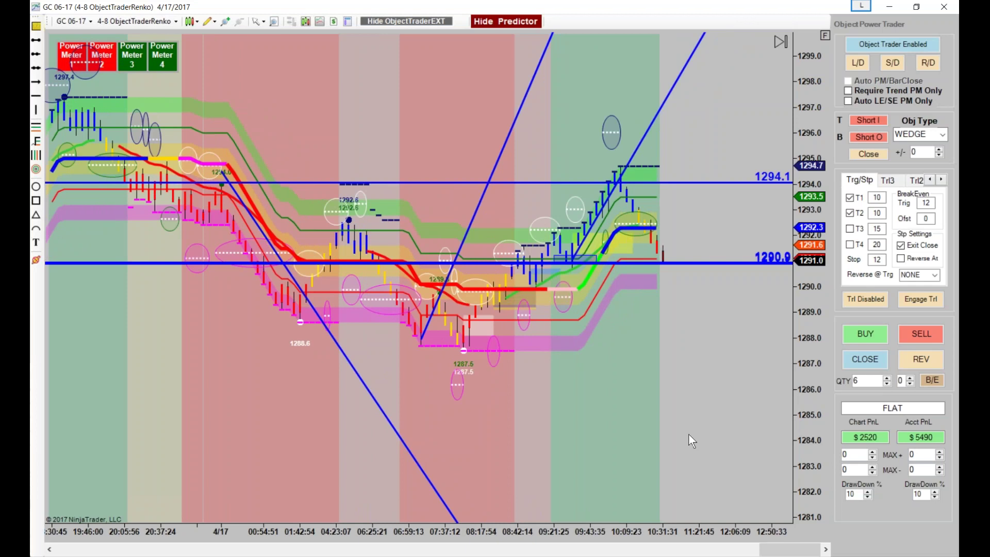
pyautogui.moveTo(654, 547); pyautogui.dragTo(606, 542)
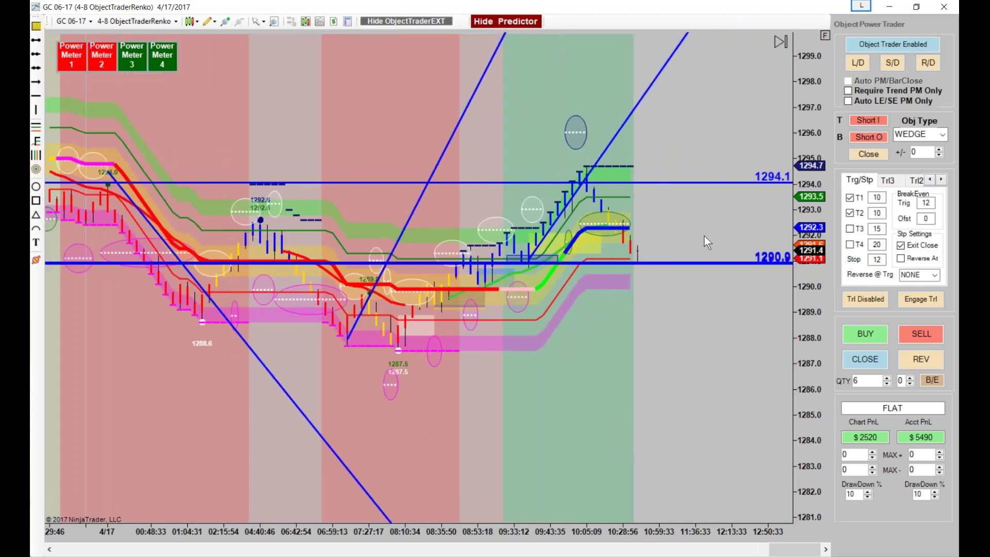
# - Set the trade object type to BARCLOSE
pyautogui.click(945, 135)
pyautogui.click(925, 165)
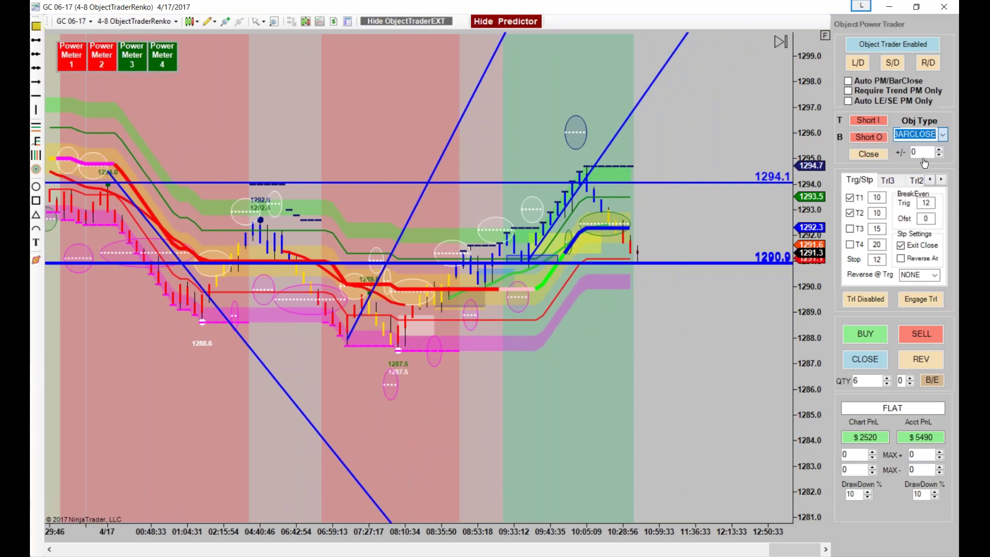
pyautogui.click(858, 62)
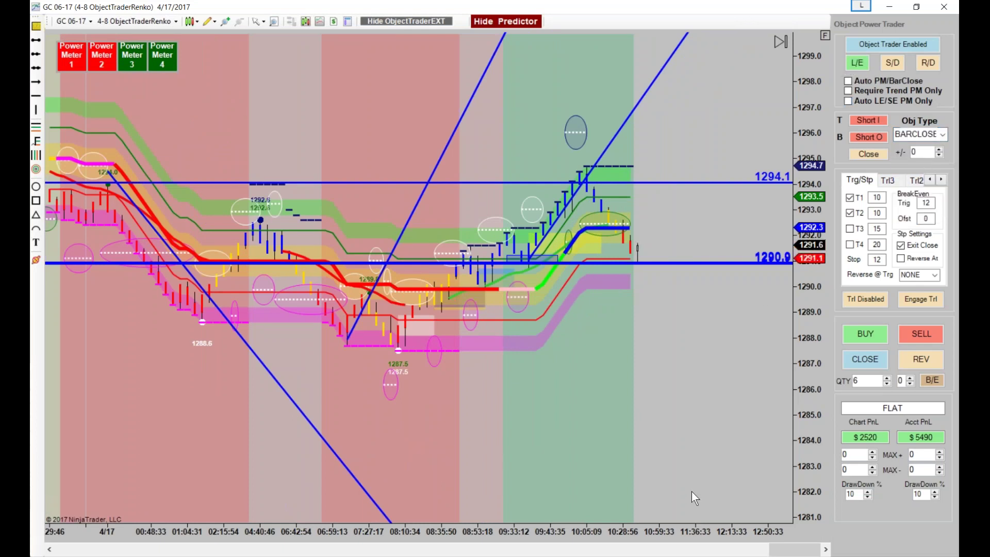
# - Draw a blue ray angled down from the recent peak, with bars shown back to 4/16
pyautogui.scroll(-1, 888, 386)
pyautogui.moveTo(510, 533); pyautogui.dragTo(587, 530)
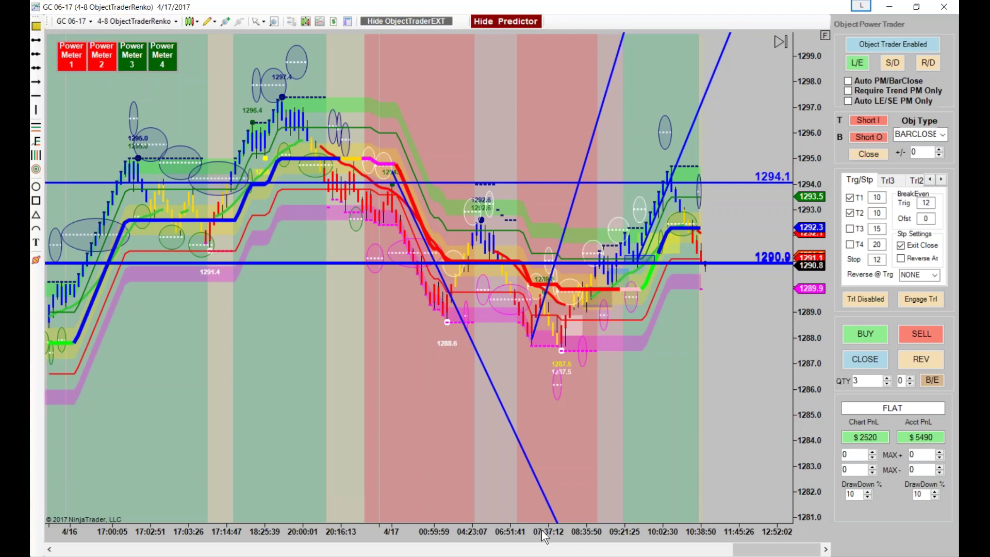
pyautogui.scroll(-6, 368, 512)
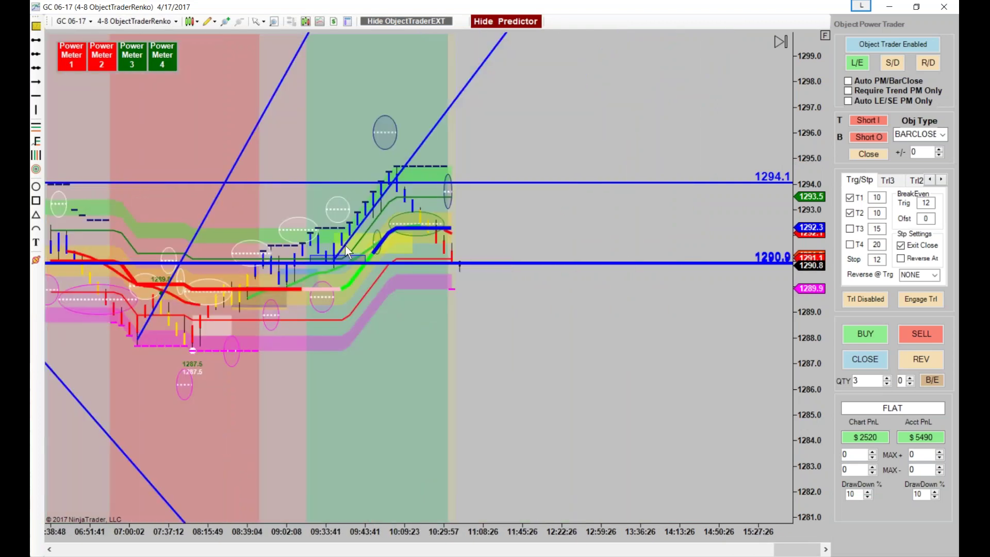
pyautogui.moveTo(348, 243); pyautogui.dragTo(475, 270)
pyautogui.scroll(5, 474, 313)
# - Switch the object type to WEDGE, with the top line set to Long O and the bottom line Inactive
pyautogui.click(923, 134)
pyautogui.click(910, 215)
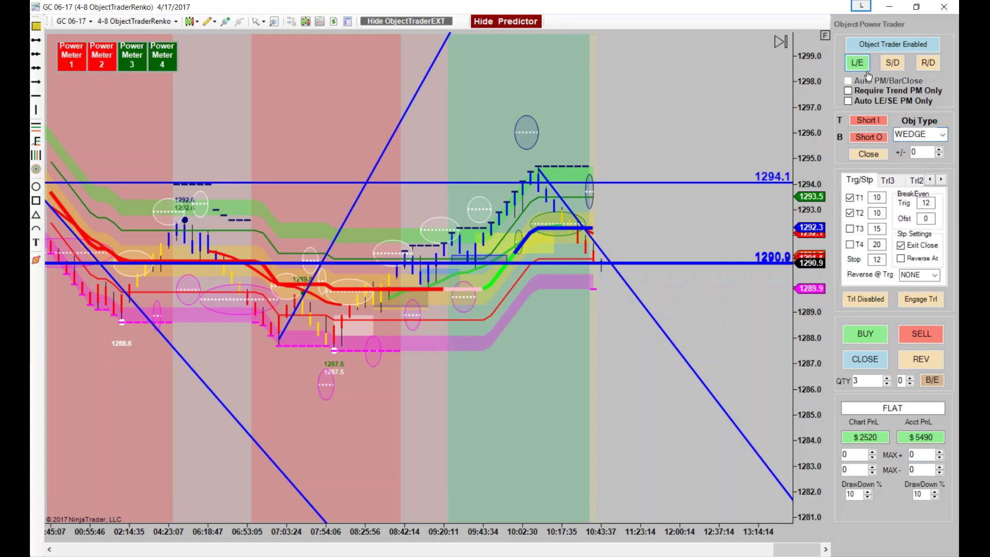
pyautogui.click(872, 137)
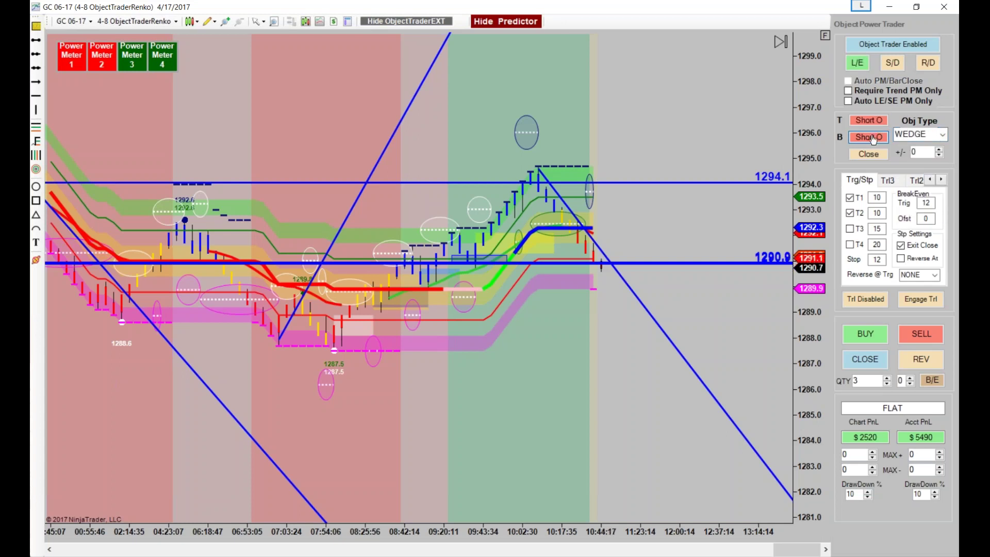
pyautogui.click(873, 138)
pyautogui.click(869, 120)
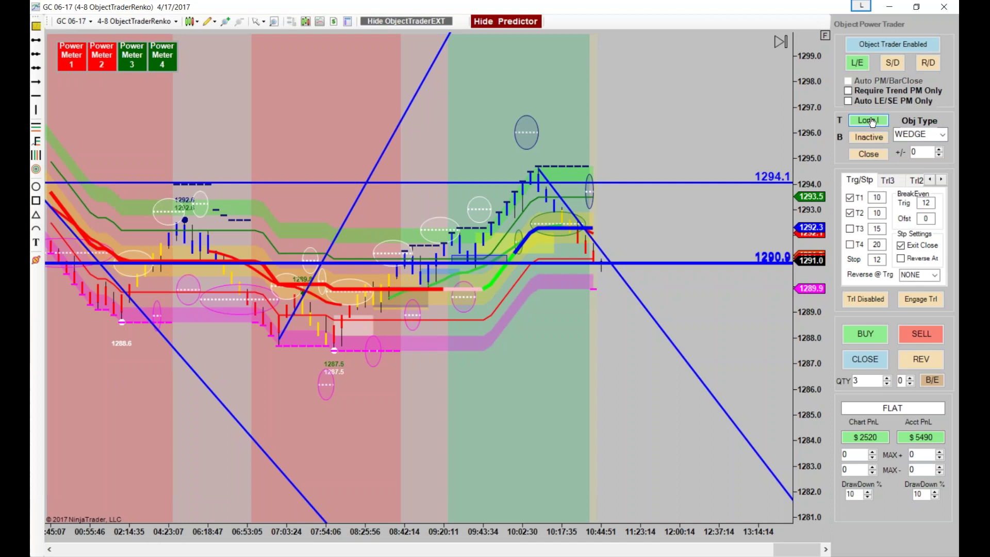
pyautogui.click(871, 120)
# - Nudge the 1290.9 line slightly lower, with the price scale spanning 1283–1298
pyautogui.moveTo(557, 533); pyautogui.dragTo(616, 528)
pyautogui.moveTo(808, 305); pyautogui.dragTo(807, 258)
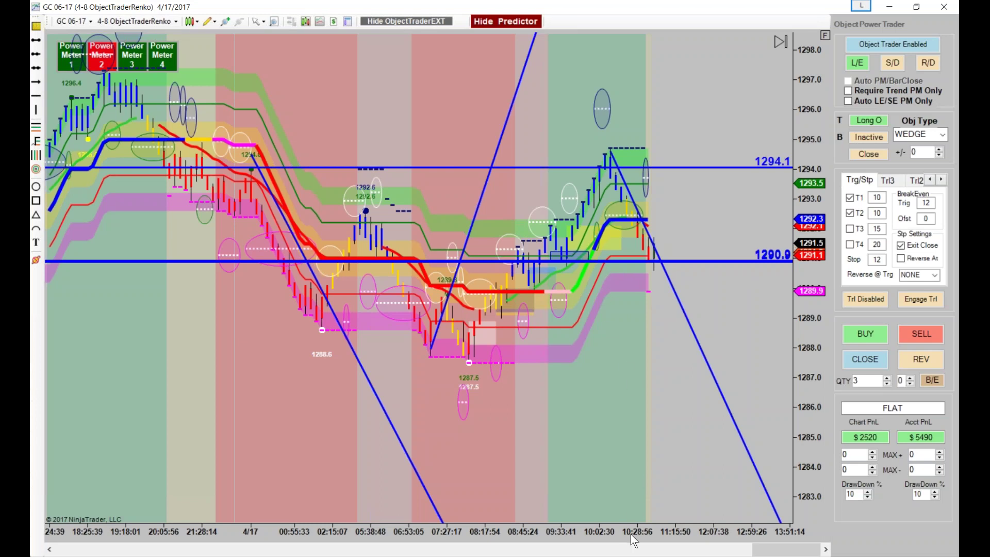
pyautogui.moveTo(633, 539); pyautogui.dragTo(650, 533)
pyautogui.moveTo(599, 264); pyautogui.dragTo(622, 267)
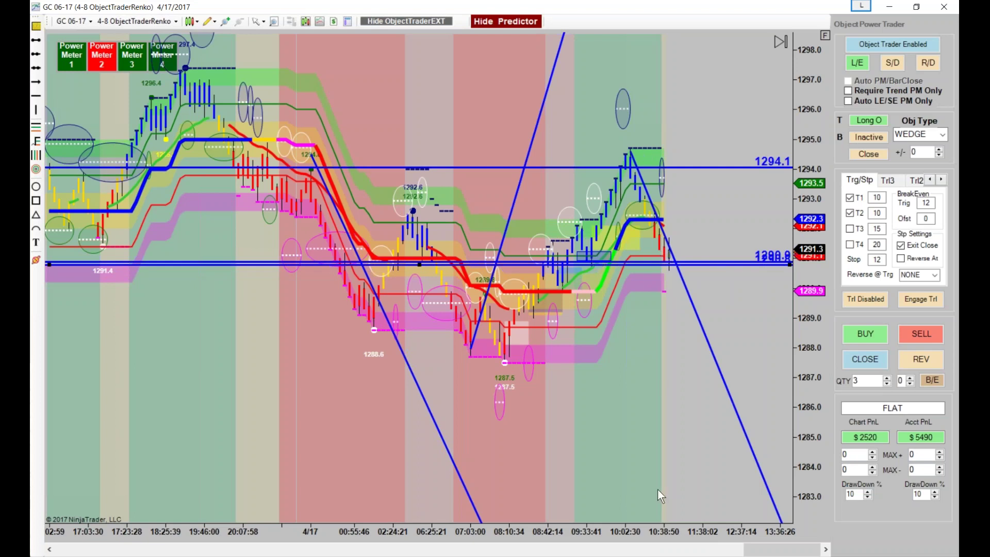
pyautogui.moveTo(639, 528); pyautogui.dragTo(583, 526)
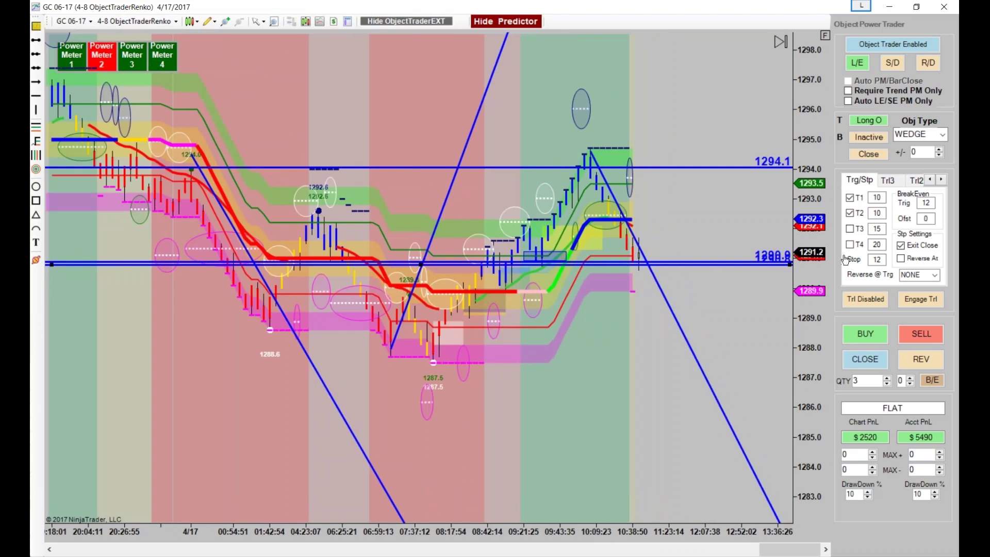
pyautogui.scroll(-2, 706, 254)
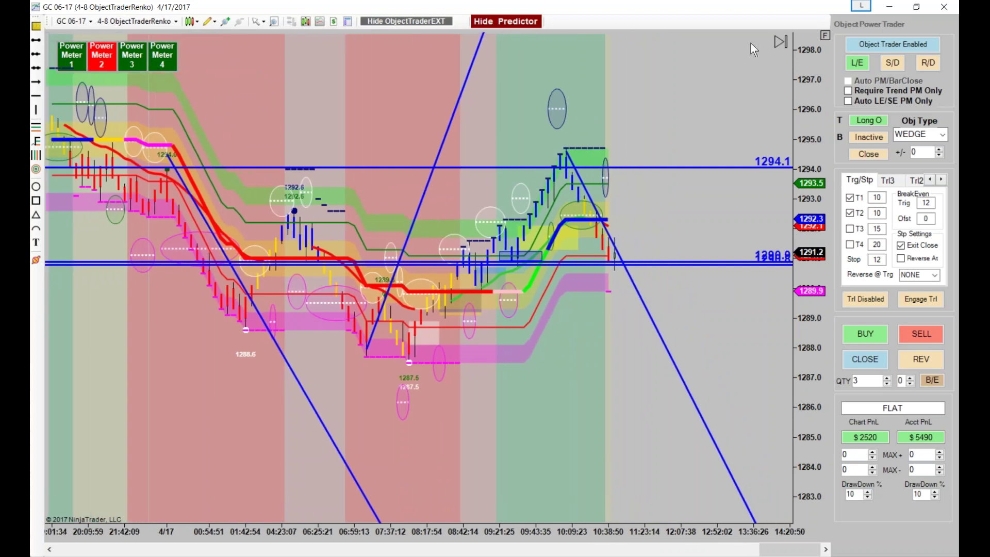
# - Restore the Renko chart and rescale the top-left chart's prices to 1290–1301
pyautogui.doubleClick(737, 9)
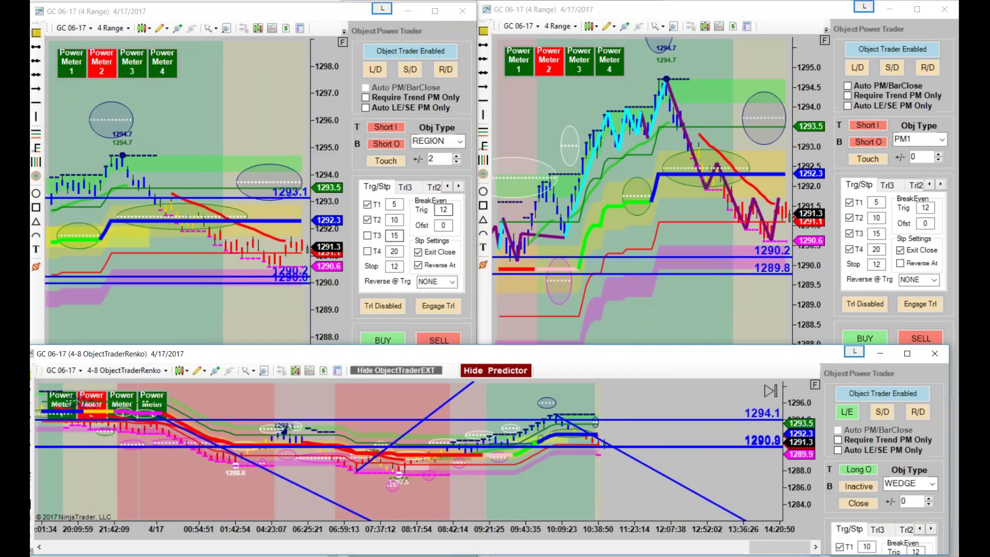
pyautogui.scroll(-3, 218, 298)
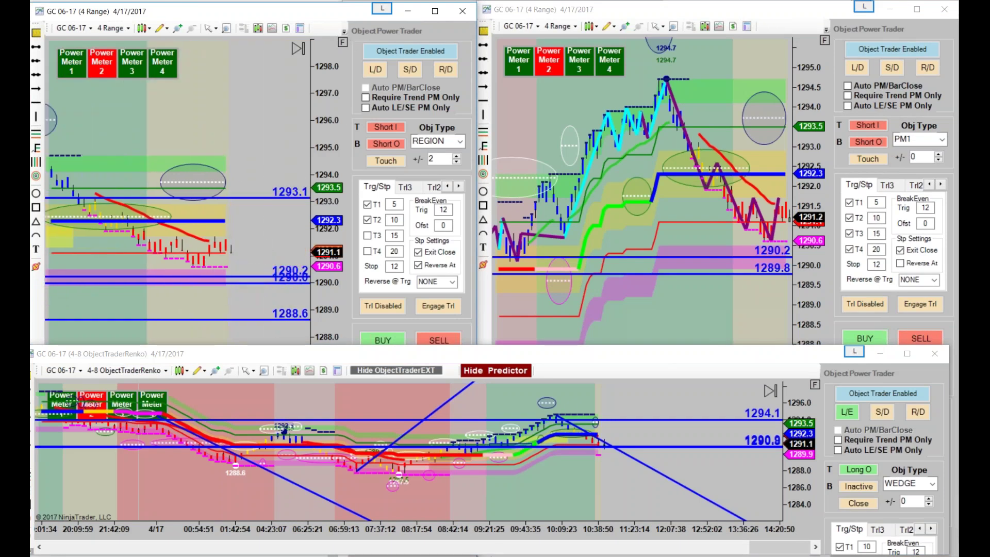
pyautogui.click(343, 42)
pyautogui.moveTo(341, 100); pyautogui.dragTo(334, 334)
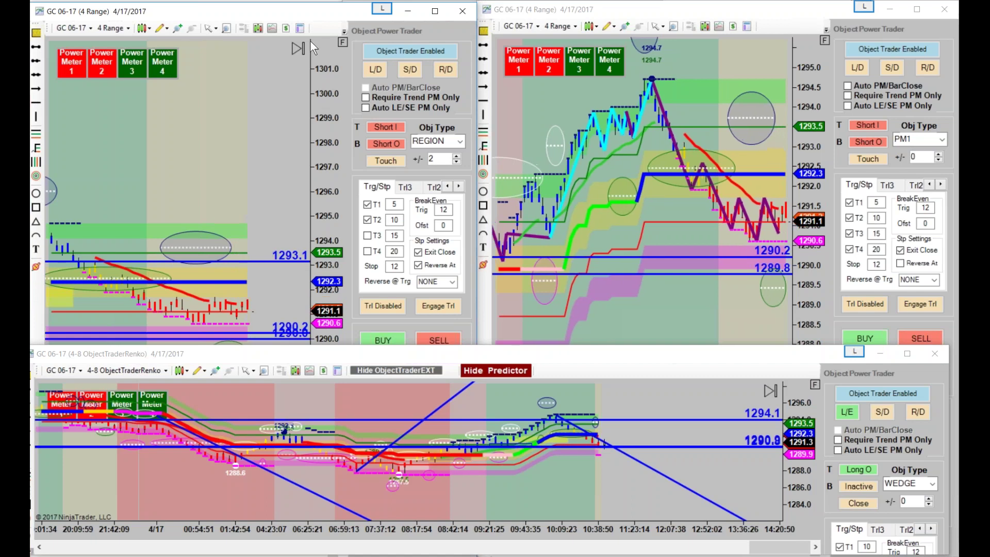
# - Draw a descending trend line from the 1294.7 peak on the upper-right chart
pyautogui.moveTo(709, 312); pyautogui.dragTo(629, 189)
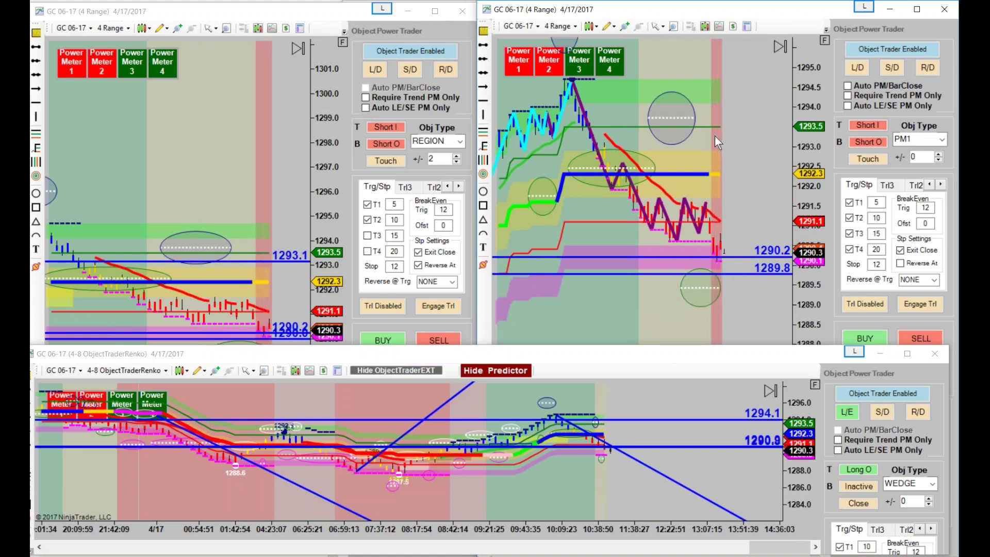
pyautogui.scroll(-3, 650, 314)
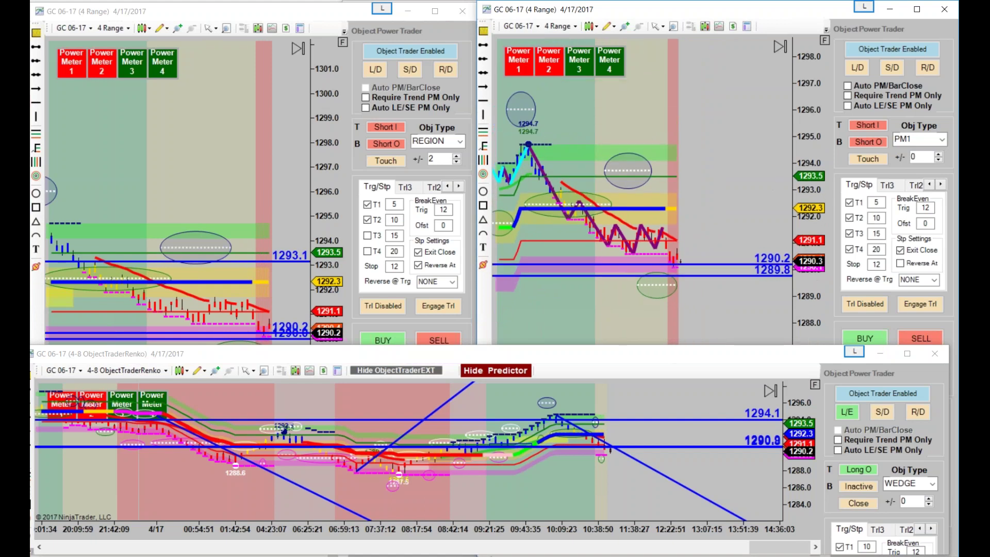
pyautogui.click(521, 139)
pyautogui.click(684, 238)
pyautogui.moveTo(718, 295); pyautogui.dragTo(800, 263)
pyautogui.moveTo(810, 223); pyautogui.dragTo(775, 175)
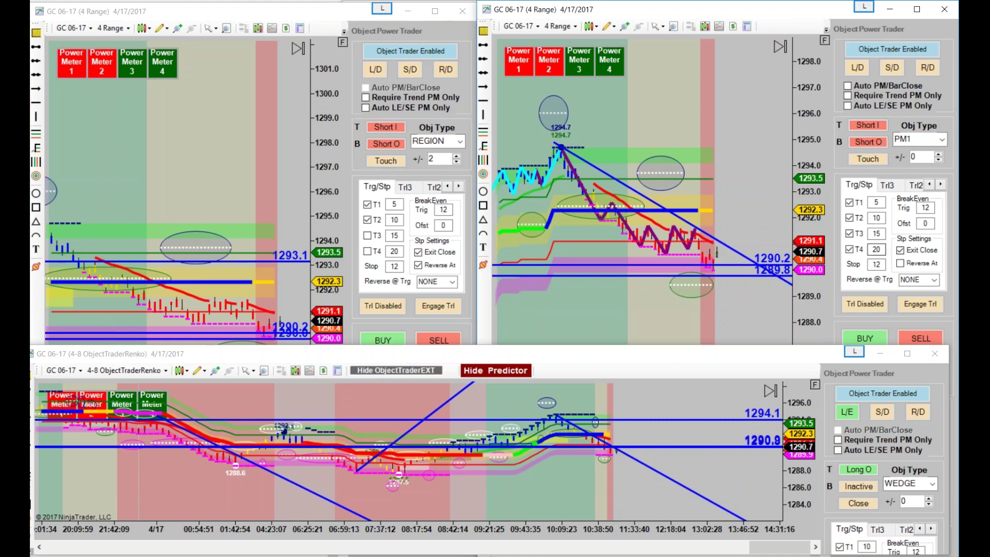
# - Enter a long gold trade from the upper-right chart and refit all three charts' scales
pyautogui.click(866, 338)
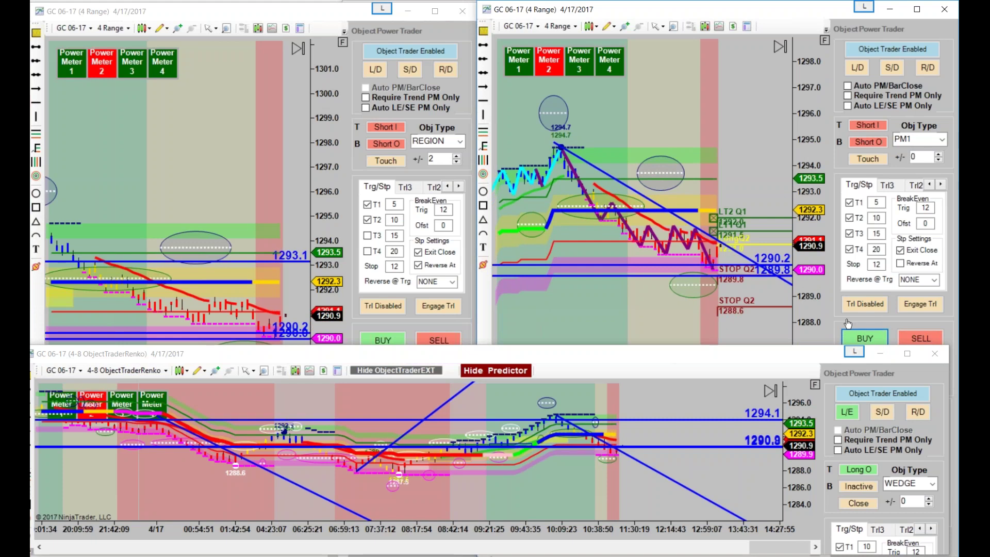
pyautogui.moveTo(804, 201); pyautogui.dragTo(803, 175)
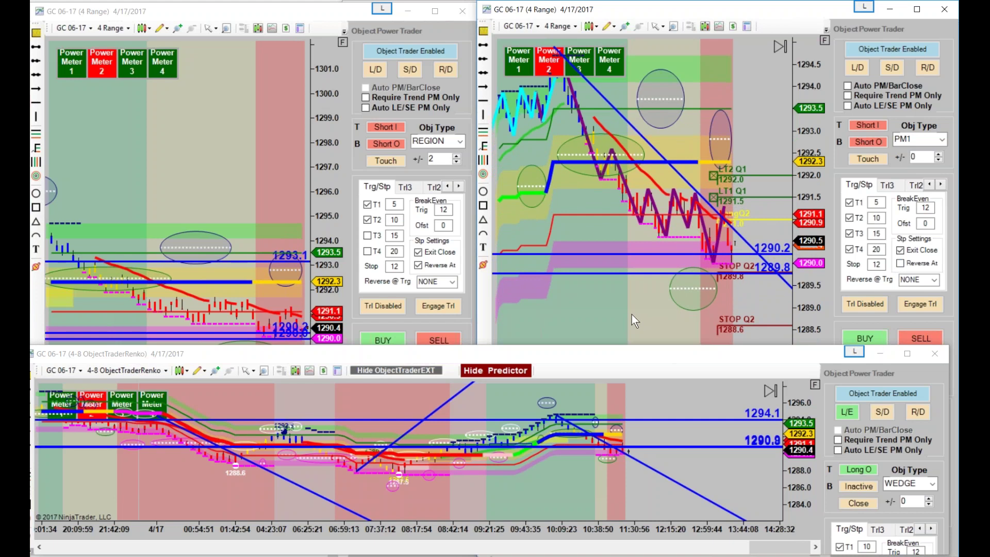
pyautogui.moveTo(595, 304); pyautogui.dragTo(575, 301)
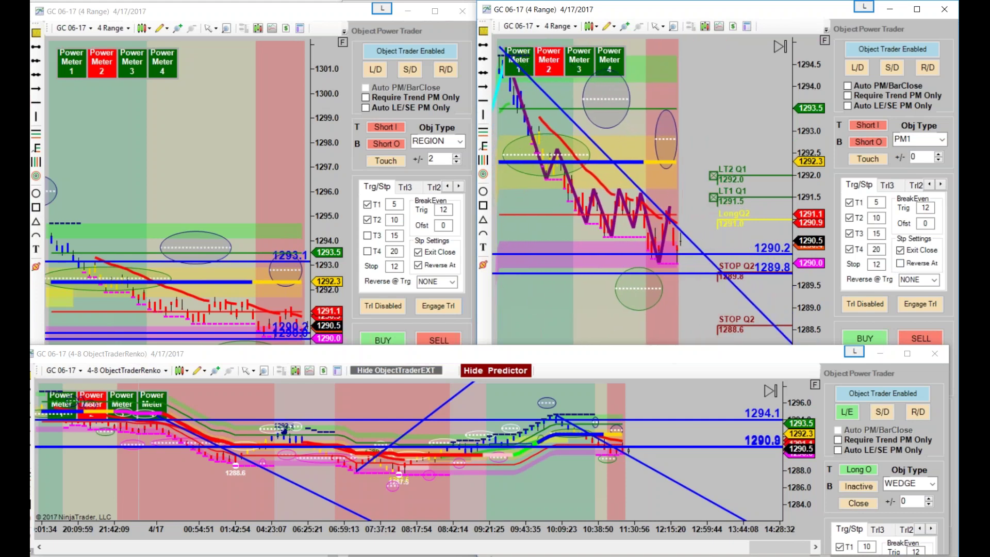
pyautogui.moveTo(251, 211); pyautogui.dragTo(243, 176)
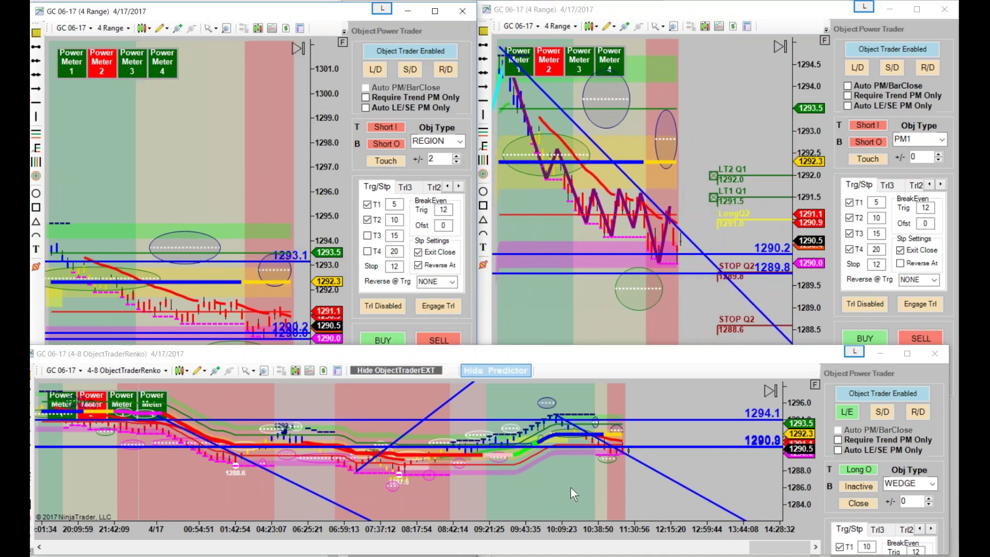
pyautogui.moveTo(605, 500); pyautogui.dragTo(490, 499)
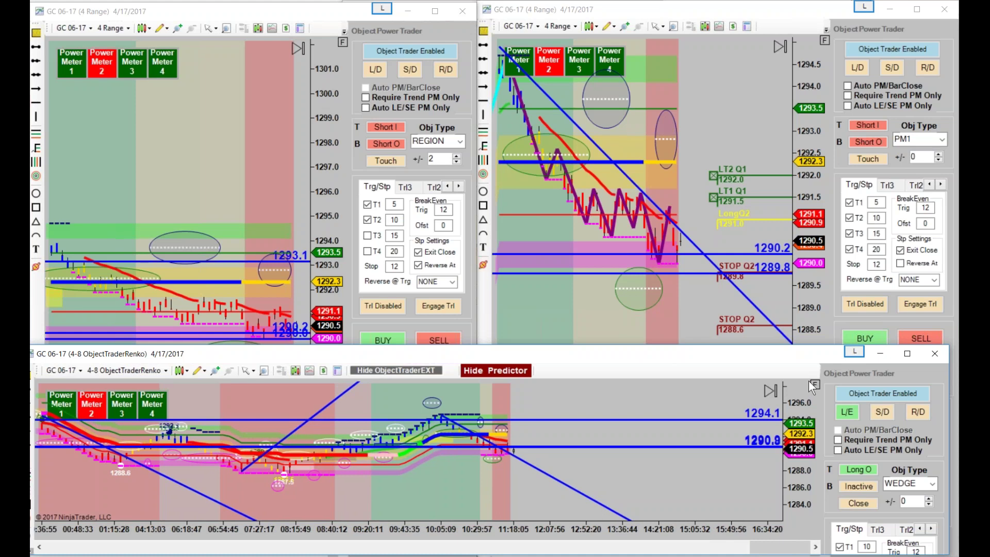
pyautogui.moveTo(807, 384); pyautogui.dragTo(803, 399)
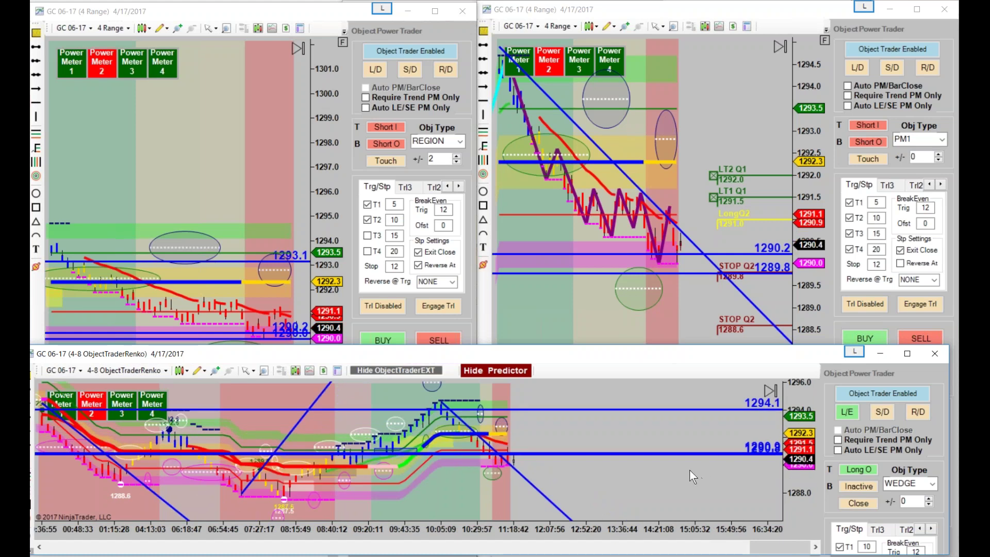
# - Lower the blue 1290.2 horizontal line to just under 1290
pyautogui.moveTo(632, 253); pyautogui.dragTo(628, 271)
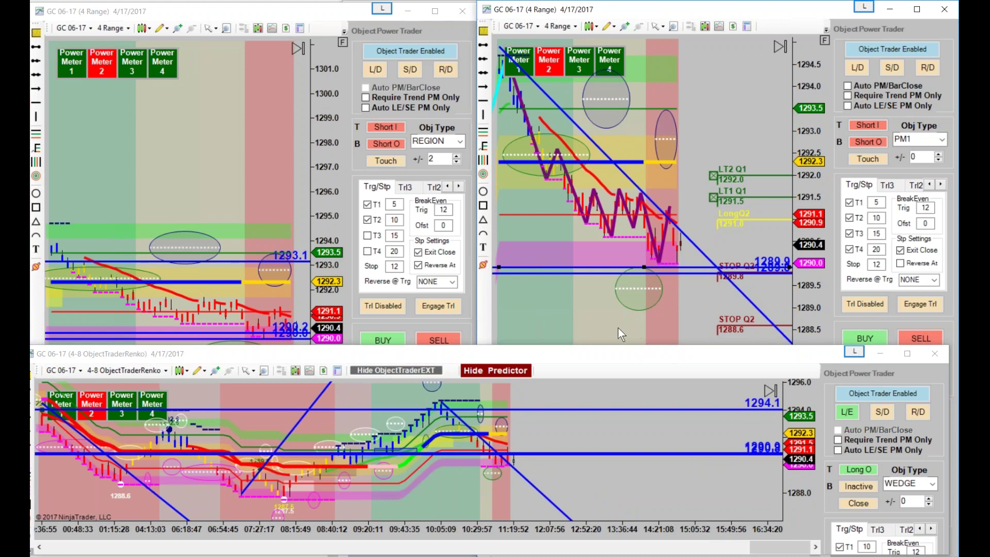
pyautogui.moveTo(617, 326); pyautogui.dragTo(630, 329)
pyautogui.moveTo(808, 205); pyautogui.dragTo(805, 237)
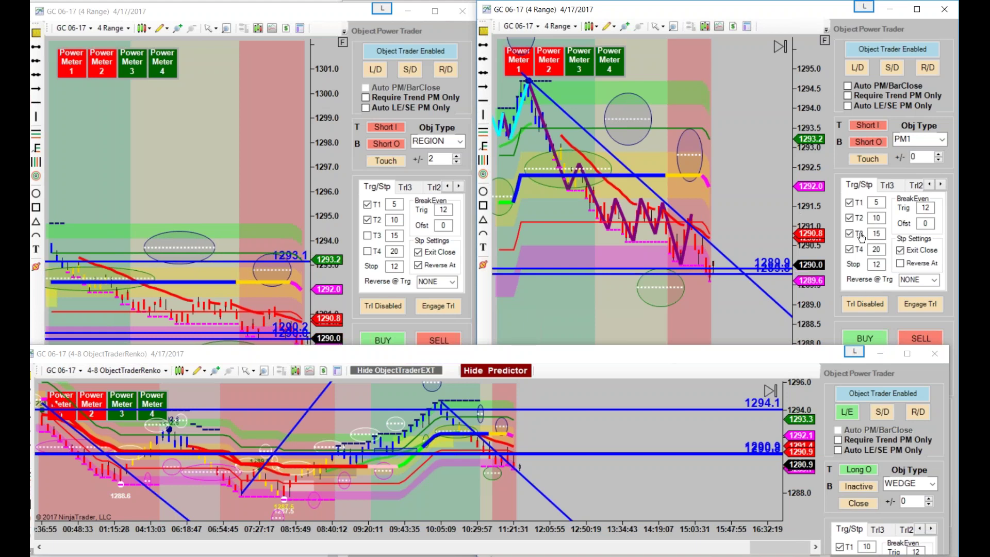
# - Go long 2 at 1290.0 with only the first target and reversal off, then minimize Renko
pyautogui.click(849, 218)
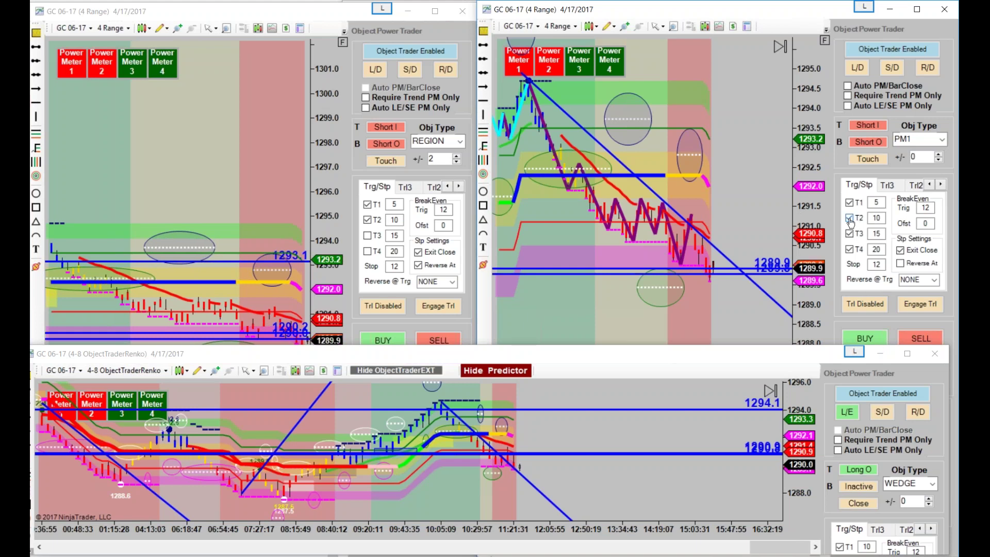
pyautogui.click(865, 339)
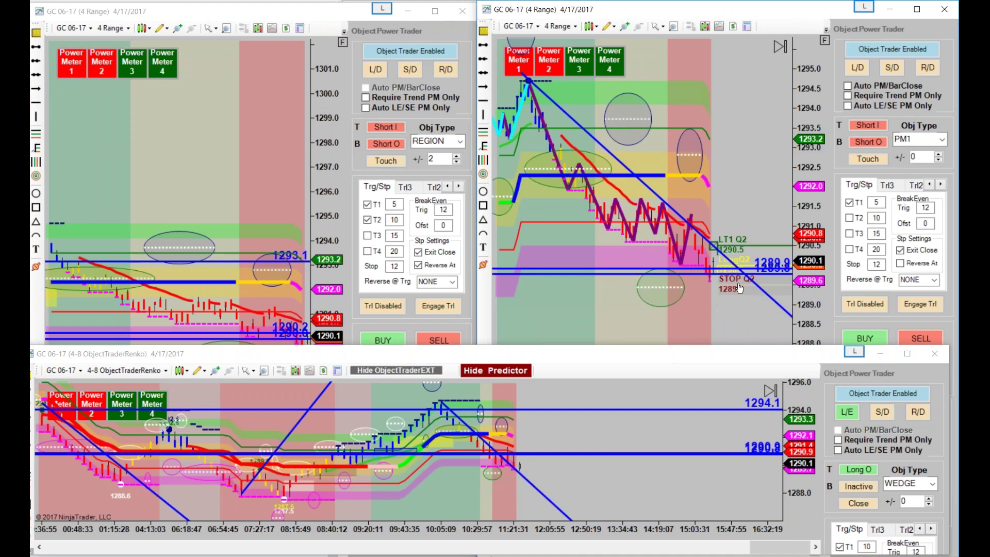
pyautogui.click(900, 264)
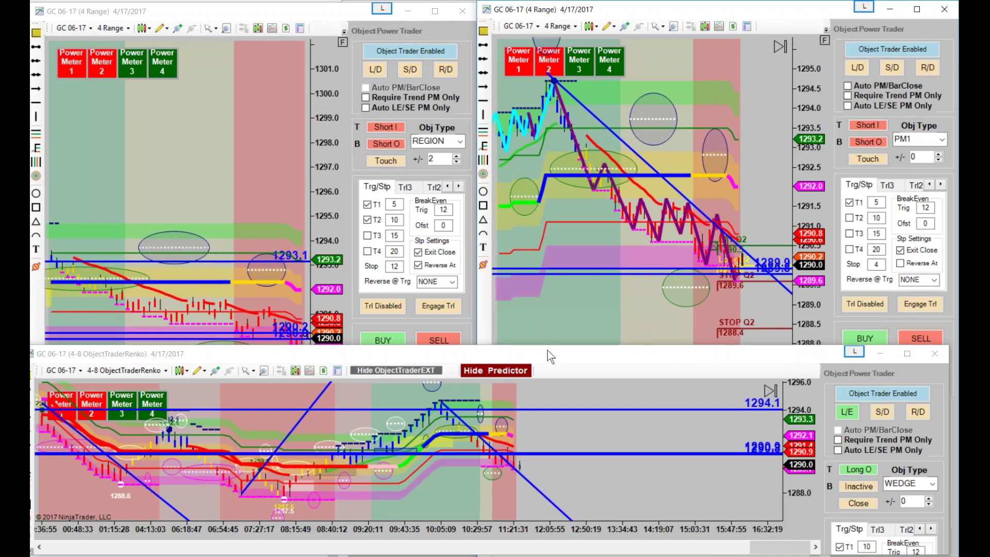
pyautogui.click(882, 354)
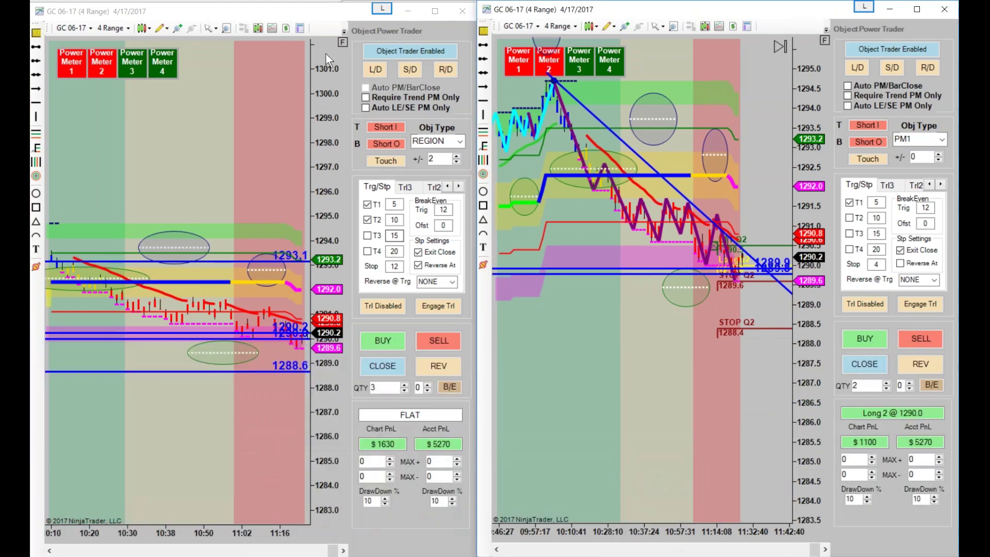
# - Maximize the left 4 Range chart with its price axis auto-scaled and stretched around recent bars
pyautogui.doubleClick(327, 10)
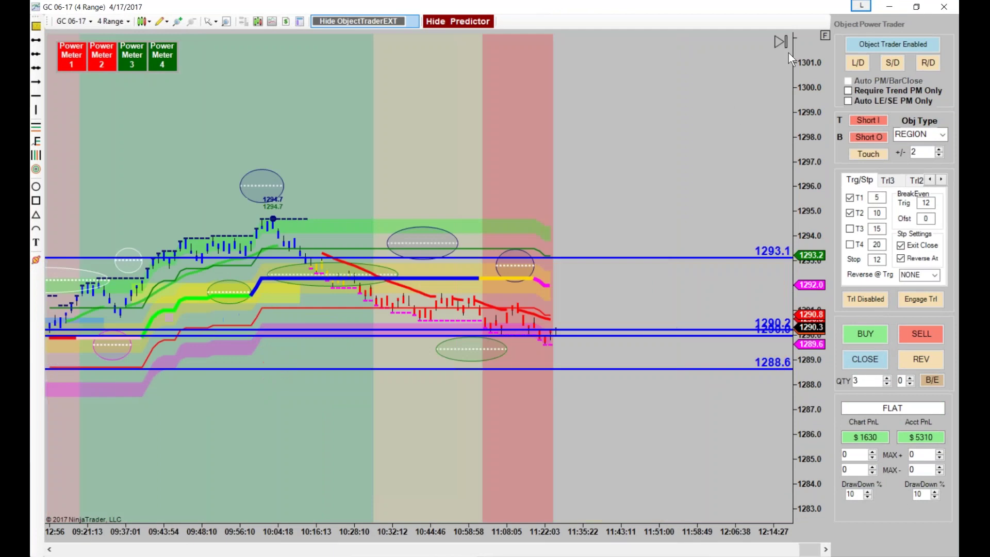
pyautogui.click(825, 35)
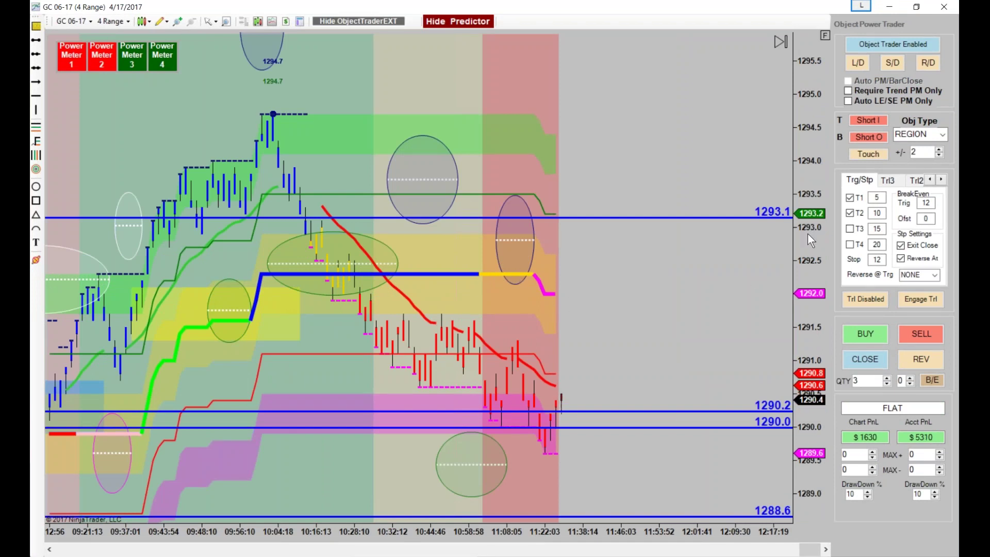
pyautogui.moveTo(807, 214); pyautogui.dragTo(803, 298)
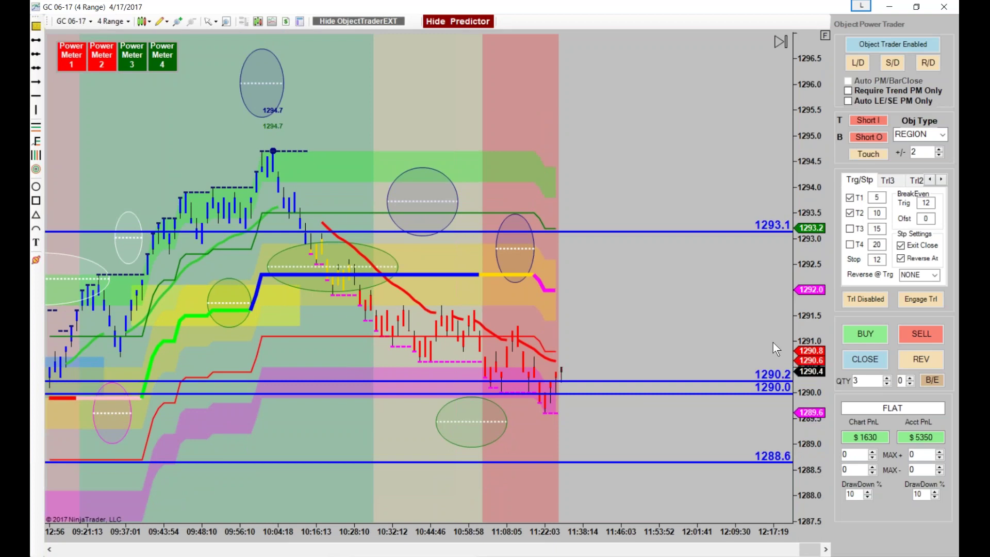
pyautogui.click(916, 8)
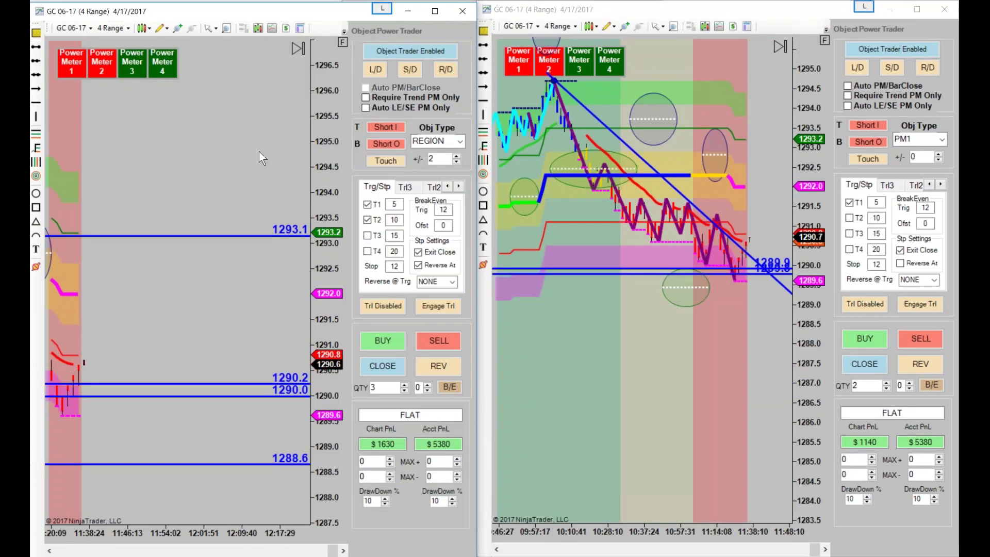
pyautogui.click(341, 42)
pyautogui.moveTo(325, 222); pyautogui.dragTo(325, 269)
pyautogui.moveTo(188, 358); pyautogui.dragTo(249, 373)
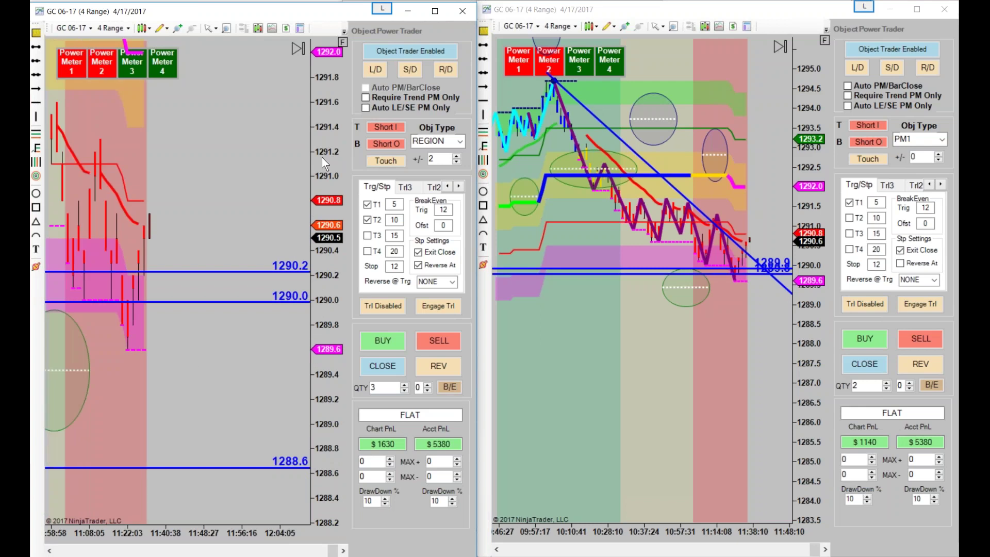
pyautogui.moveTo(322, 156); pyautogui.dragTo(324, 325)
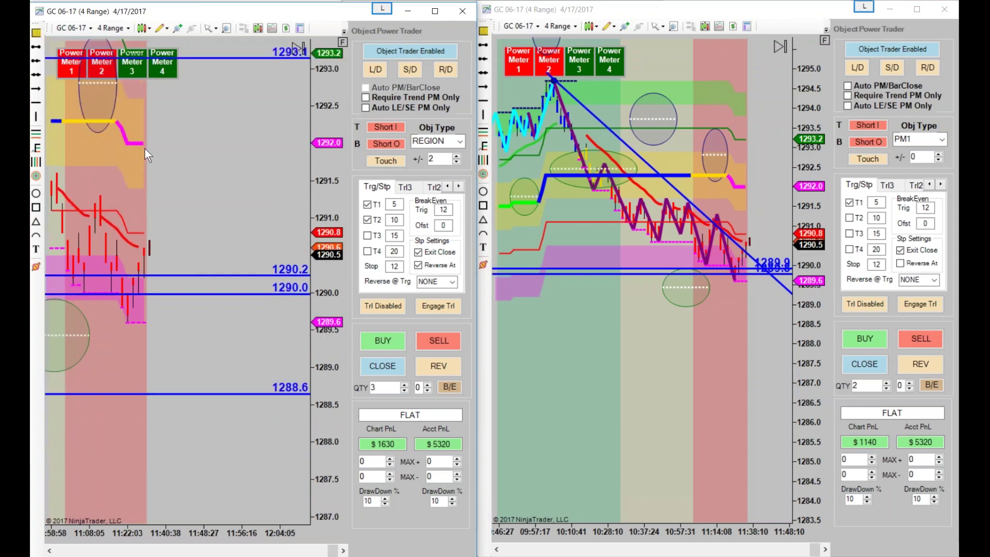
pyautogui.doubleClick(258, 10)
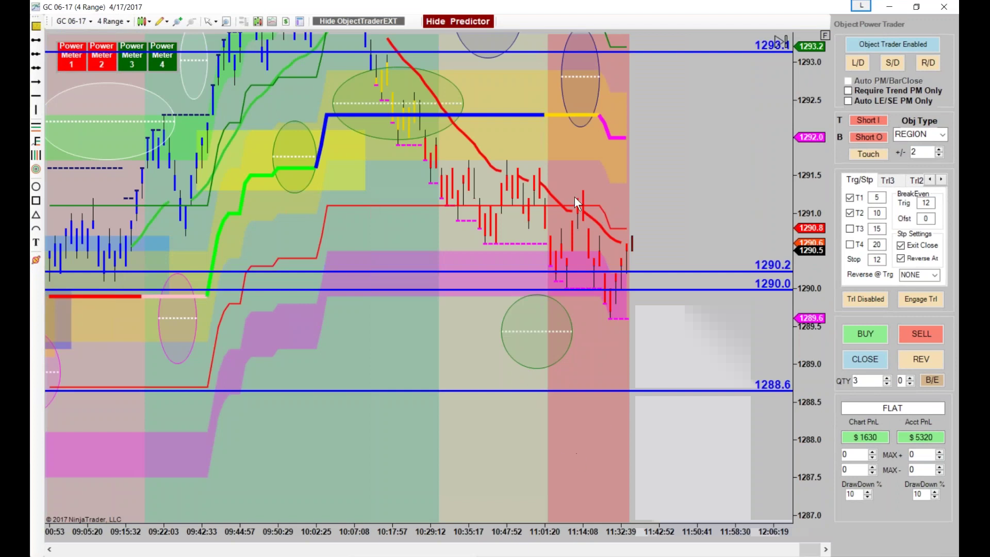
# - Move the blue horizontal lines to 1291.4 and 1291.7
pyautogui.moveTo(649, 53); pyautogui.dragTo(659, 194)
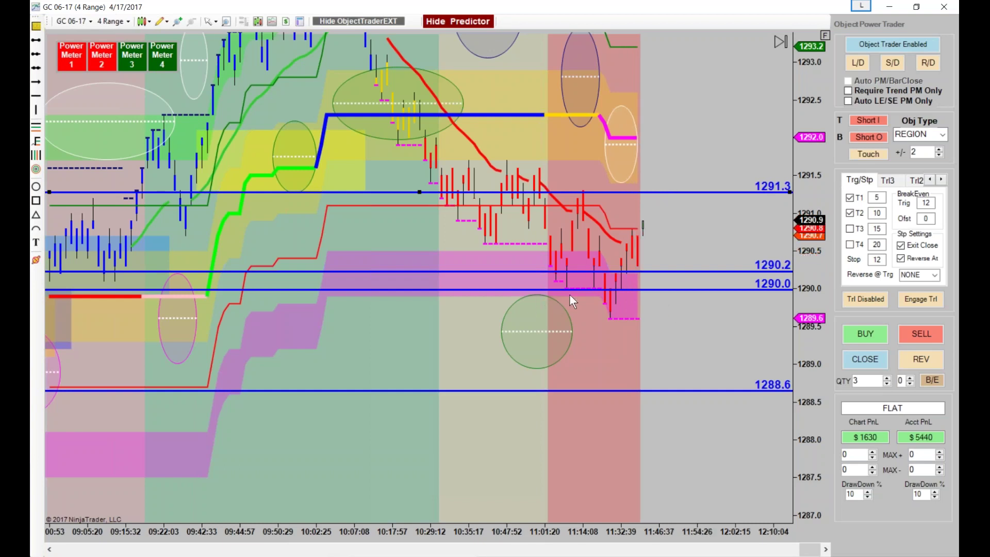
pyautogui.moveTo(673, 195); pyautogui.dragTo(673, 186)
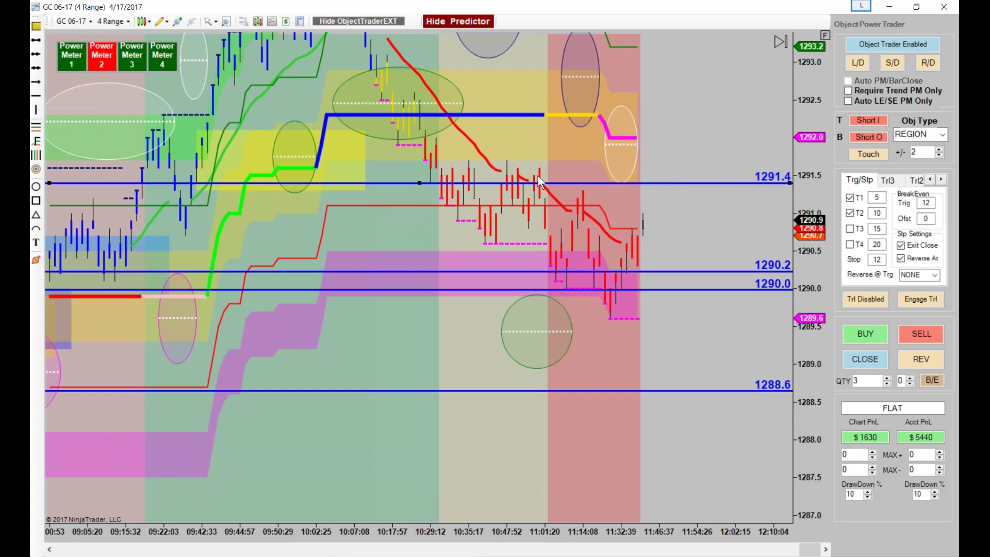
pyautogui.moveTo(536, 271); pyautogui.dragTo(546, 158)
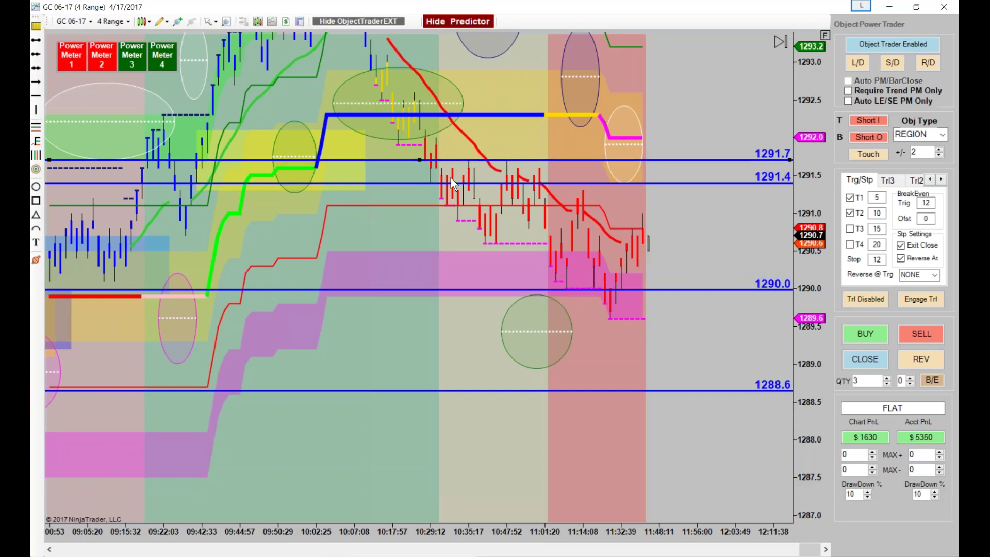
# - Draw a green region and place it between the 1291.4 and 1291.7 lines
pyautogui.click(36, 200)
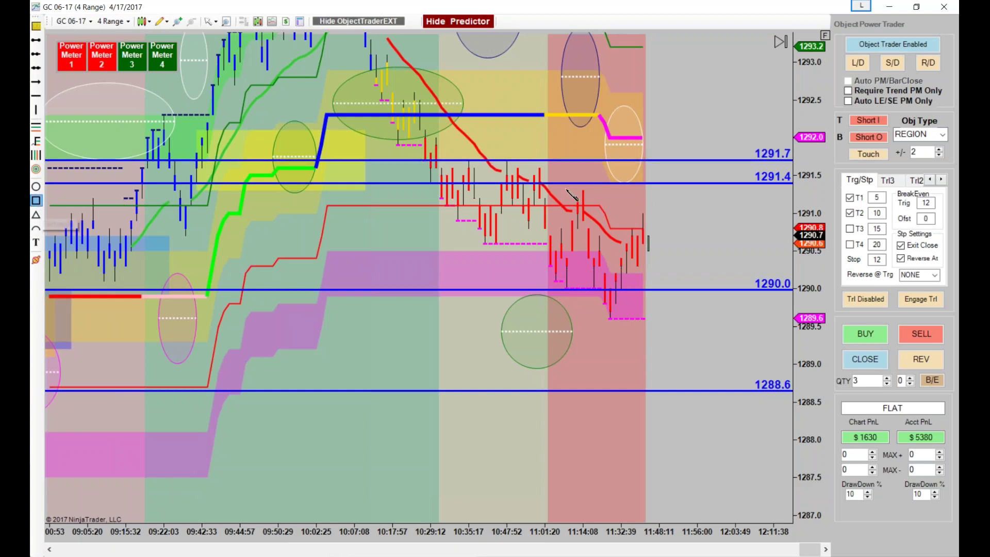
pyautogui.click(613, 160)
pyautogui.moveTo(622, 180); pyautogui.dragTo(713, 191)
pyautogui.moveTo(475, 527); pyautogui.dragTo(567, 510)
pyautogui.scroll(-3, 621, 477)
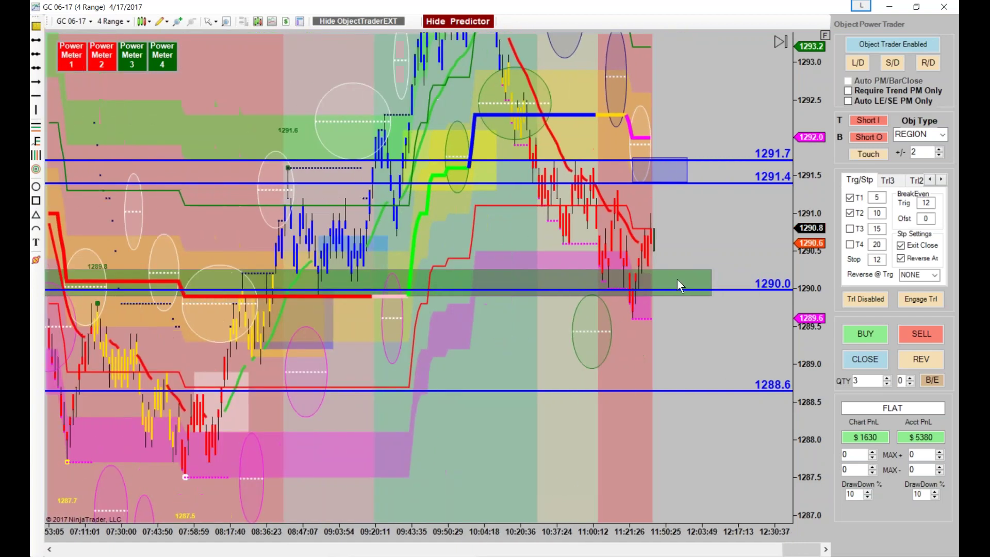
pyautogui.click(704, 268)
pyautogui.moveTo(711, 273); pyautogui.dragTo(739, 146)
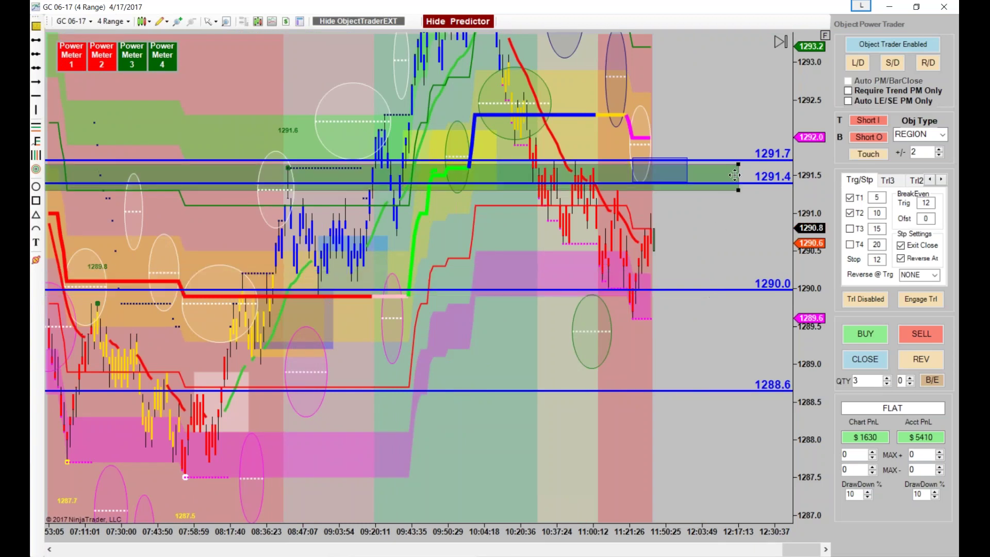
# - Arm a short entry (S/E) on the drawn objects
pyautogui.click(897, 68)
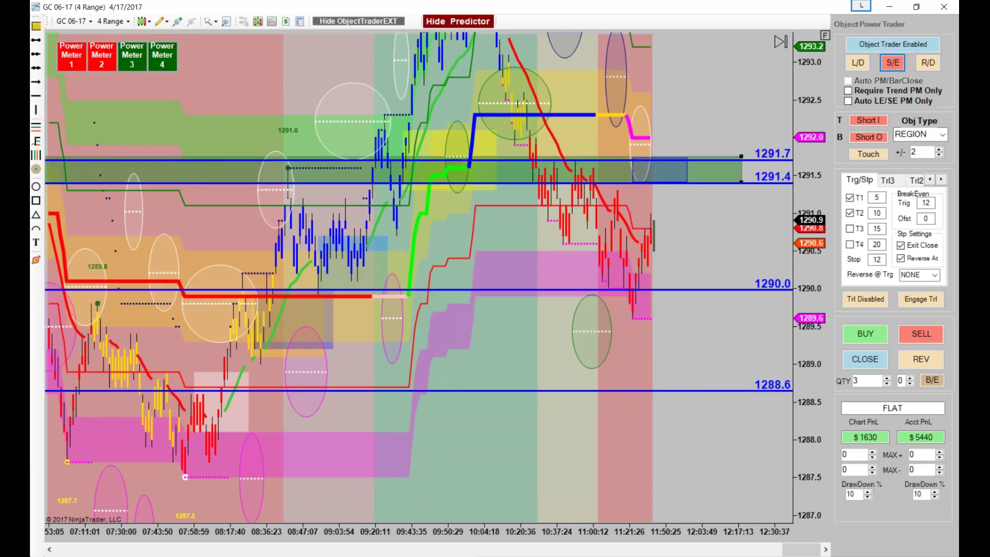
pyautogui.moveTo(626, 531); pyautogui.dragTo(579, 533)
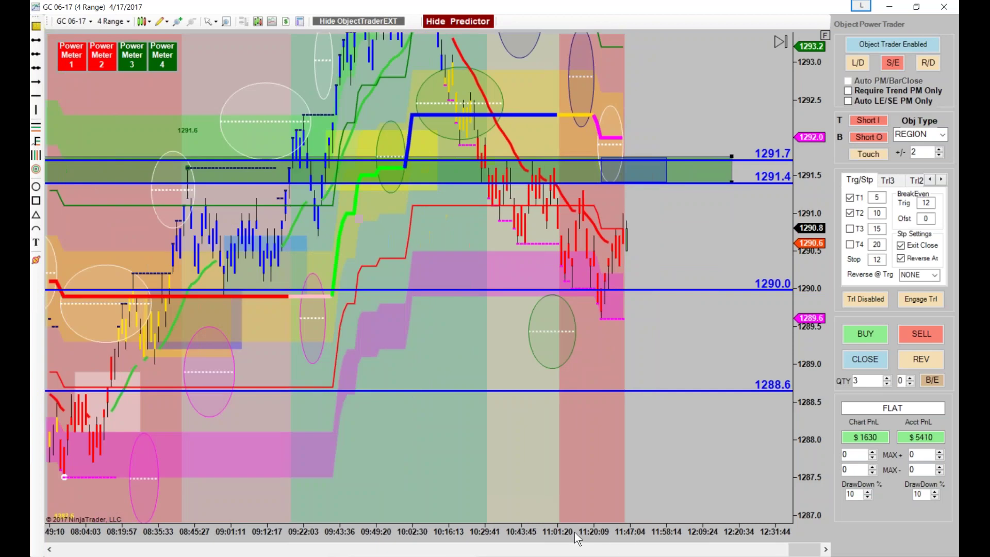
pyautogui.moveTo(800, 208); pyautogui.dragTo(811, 272)
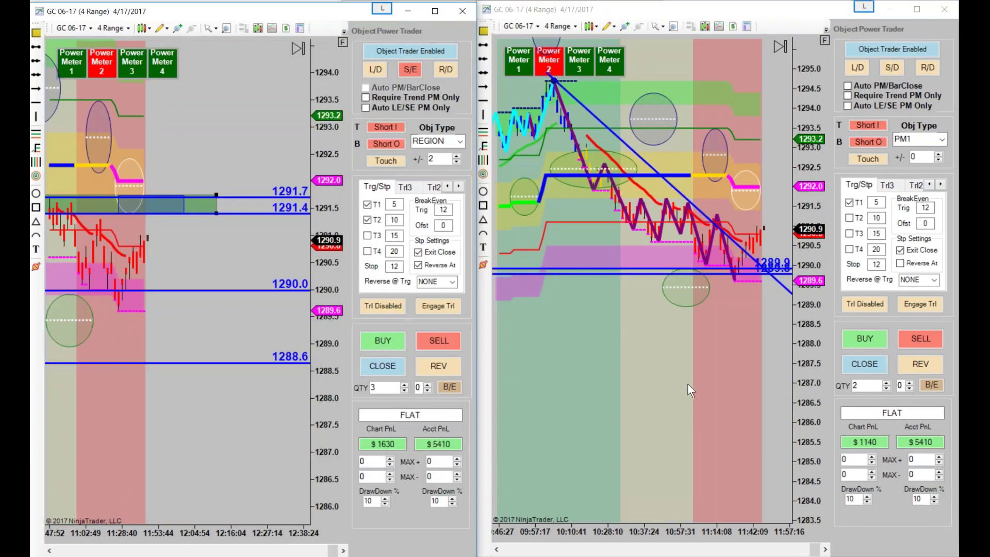
pyautogui.scroll(-5, 688, 383)
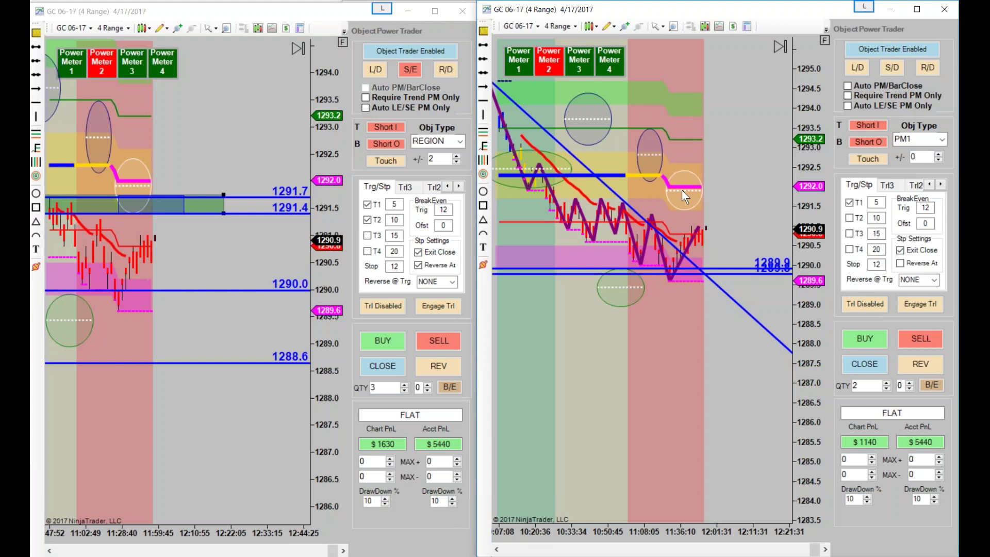
# - Set the left chart's short-entry trigger to Inactive and lower the order quantity to 2
pyautogui.click(388, 145)
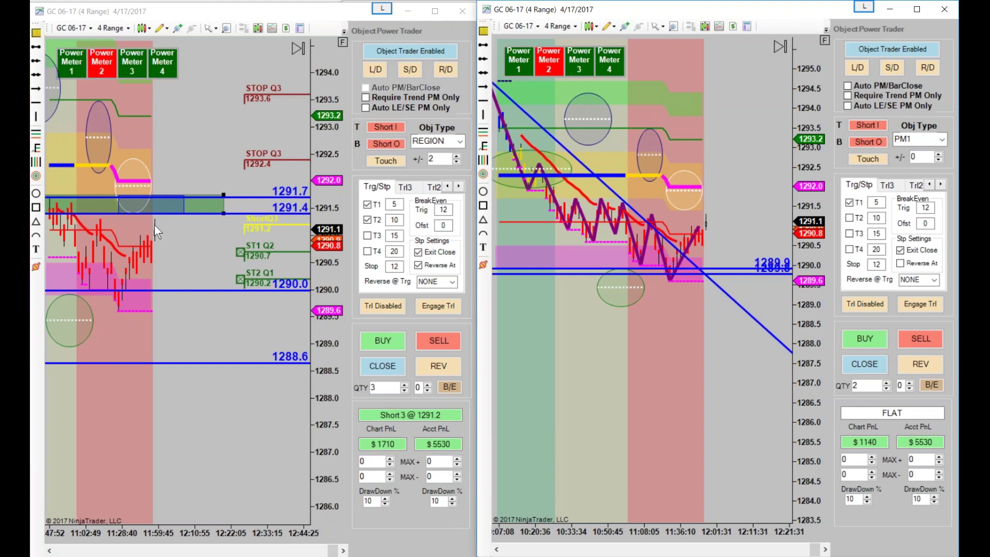
pyautogui.moveTo(163, 417); pyautogui.dragTo(247, 423)
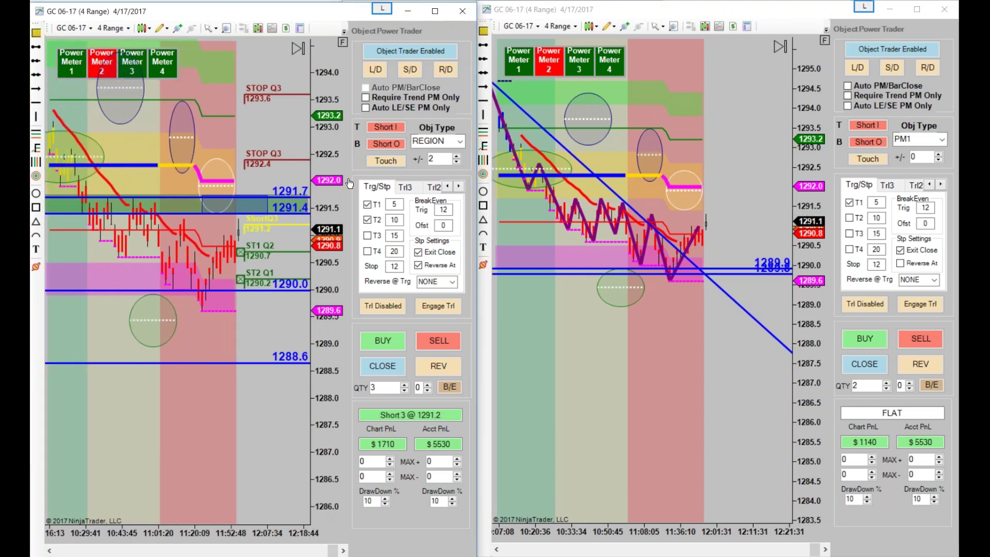
pyautogui.click(388, 144)
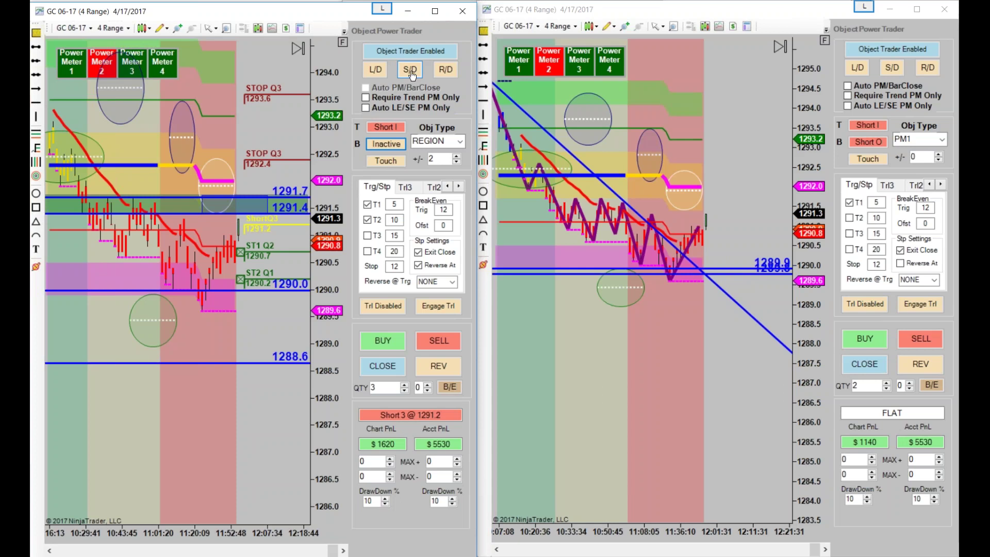
pyautogui.click(404, 390)
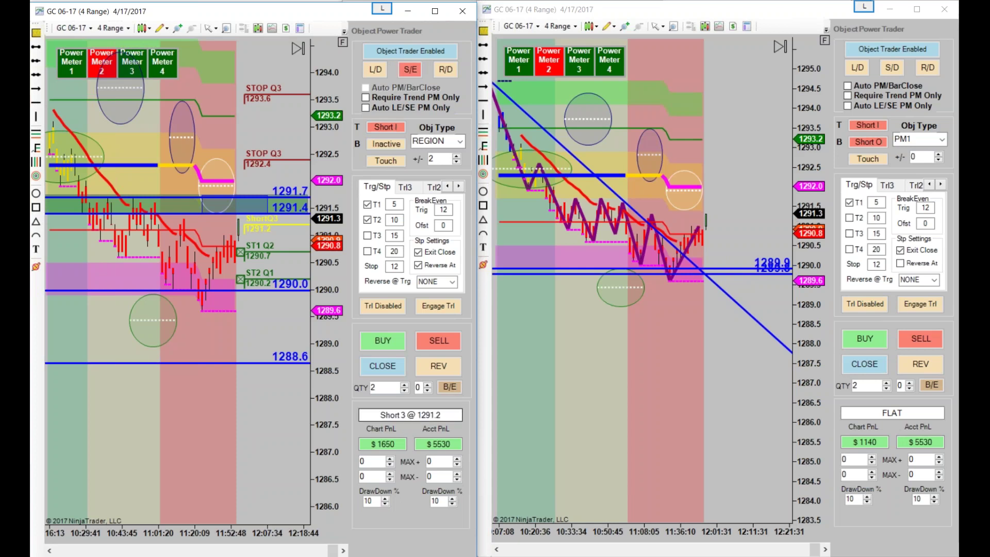
# - Enlarge the right gold chart to fill the screen
pyautogui.moveTo(269, 460); pyautogui.dragTo(188, 235)
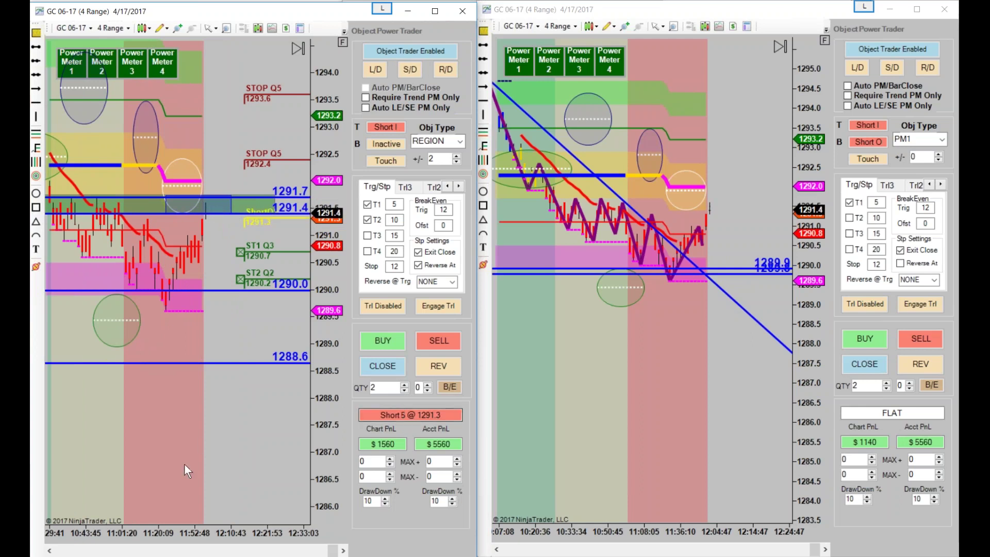
pyautogui.scroll(-2, 156, 527)
pyautogui.scroll(-2, 166, 535)
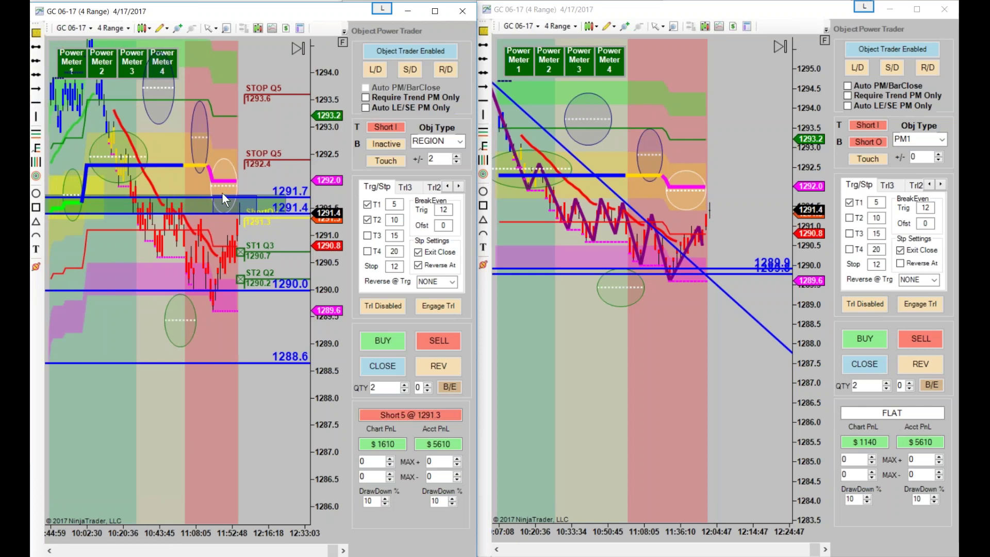
pyautogui.scroll(3, 218, 512)
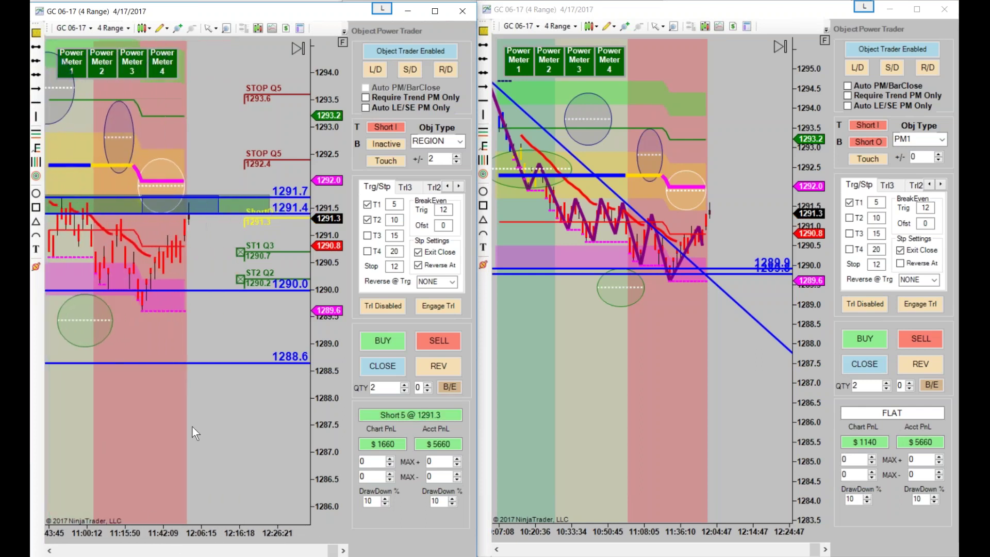
pyautogui.moveTo(330, 224); pyautogui.dragTo(327, 247)
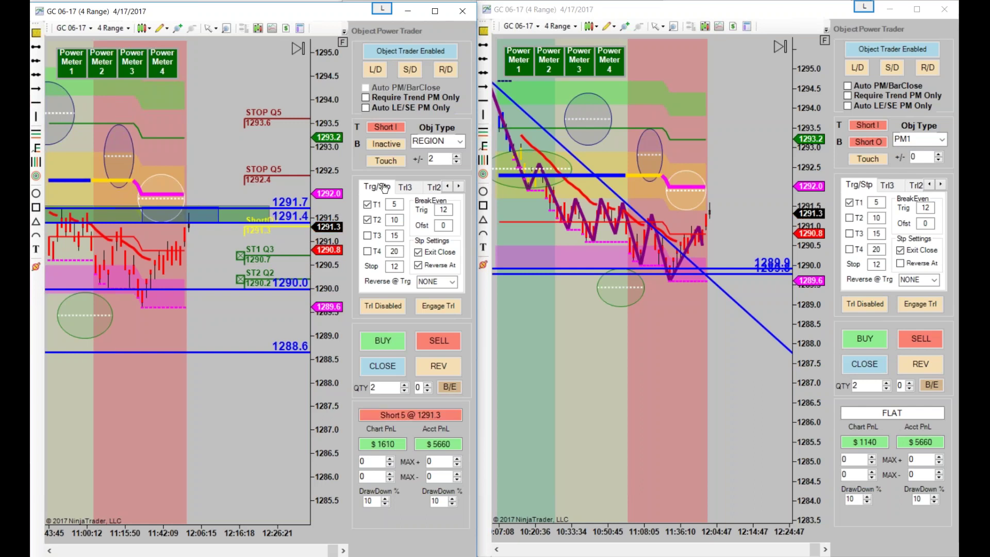
pyautogui.click(664, 46)
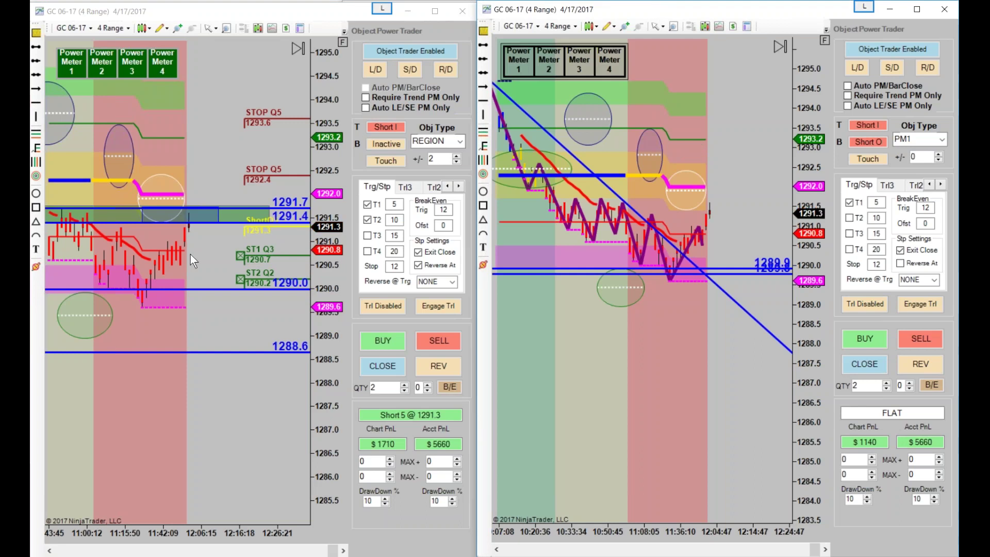
pyautogui.doubleClick(664, 10)
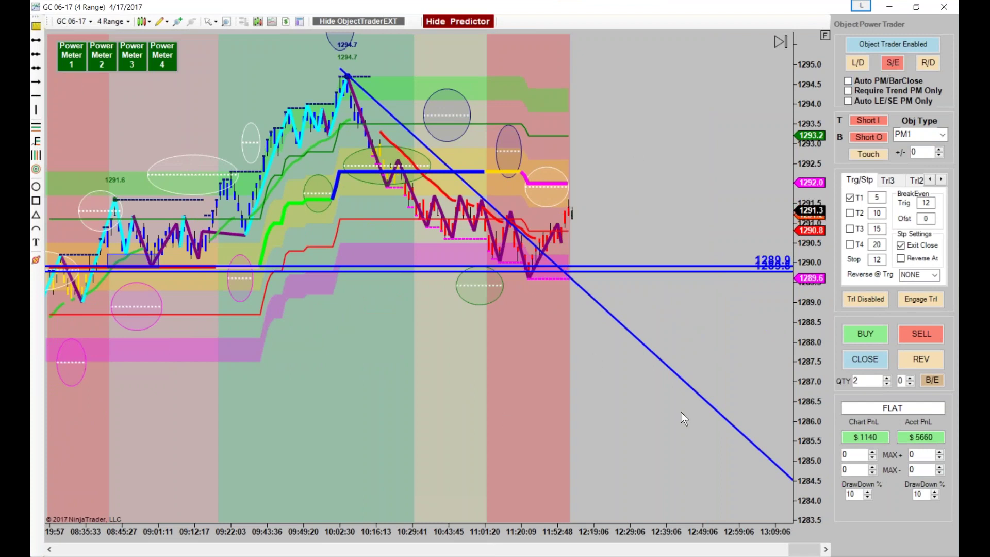
# - Set the order quantity to 3 and enable profit targets T2–T4
pyautogui.click(887, 378)
pyautogui.click(849, 229)
pyautogui.click(850, 245)
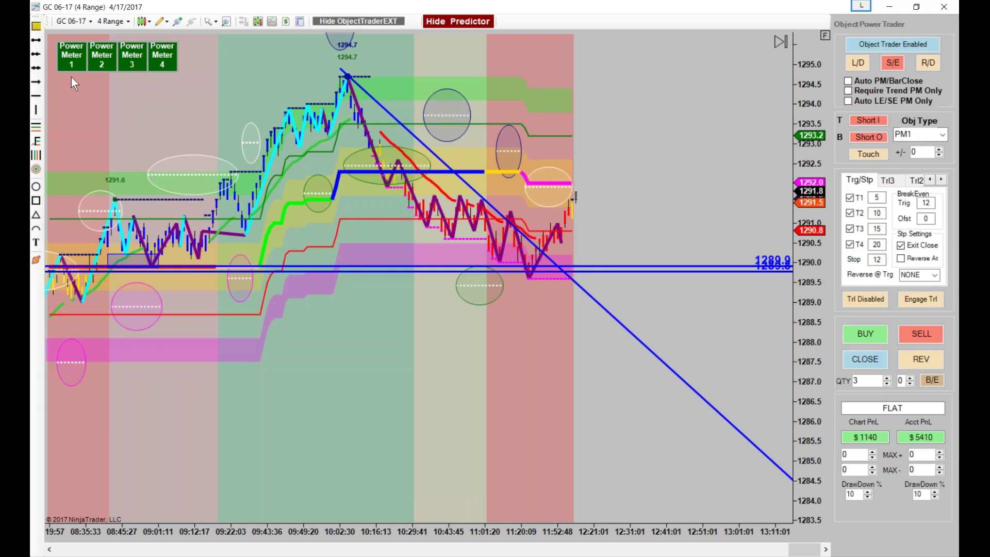
# - Draw an upward ray from the recent low and open a 3-contract short at 1291.9
pyautogui.moveTo(459, 336); pyautogui.dragTo(342, 289)
pyautogui.click(36, 55)
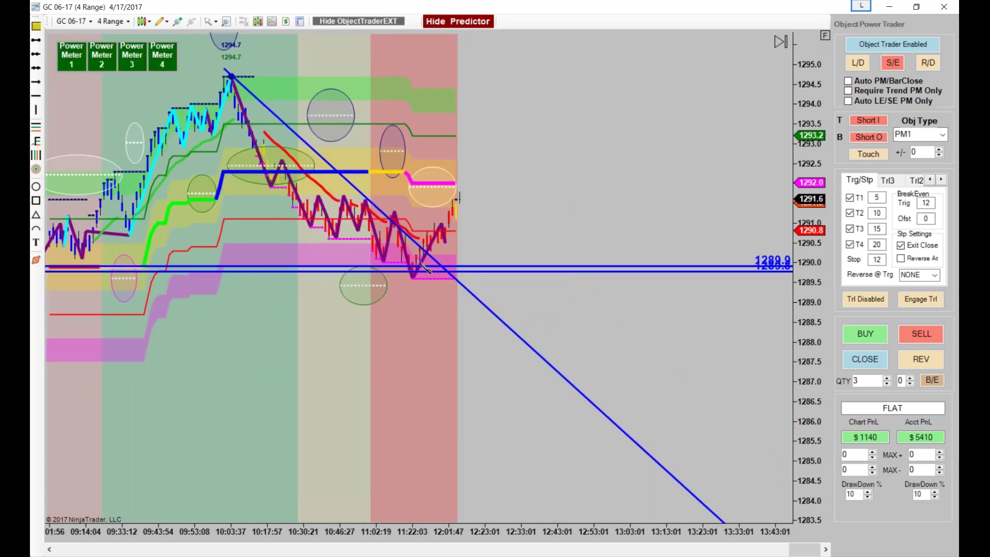
pyautogui.click(408, 281)
pyautogui.click(503, 185)
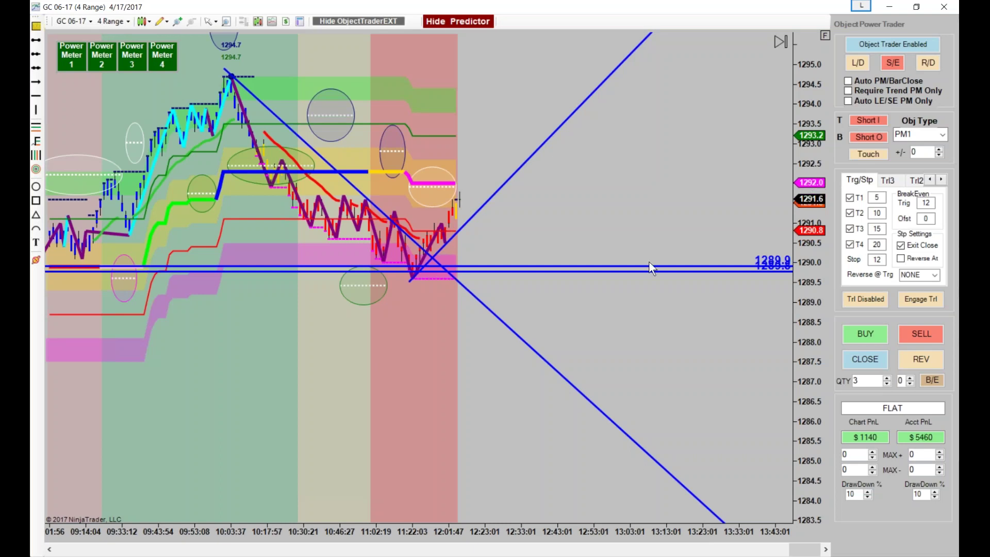
pyautogui.click(921, 336)
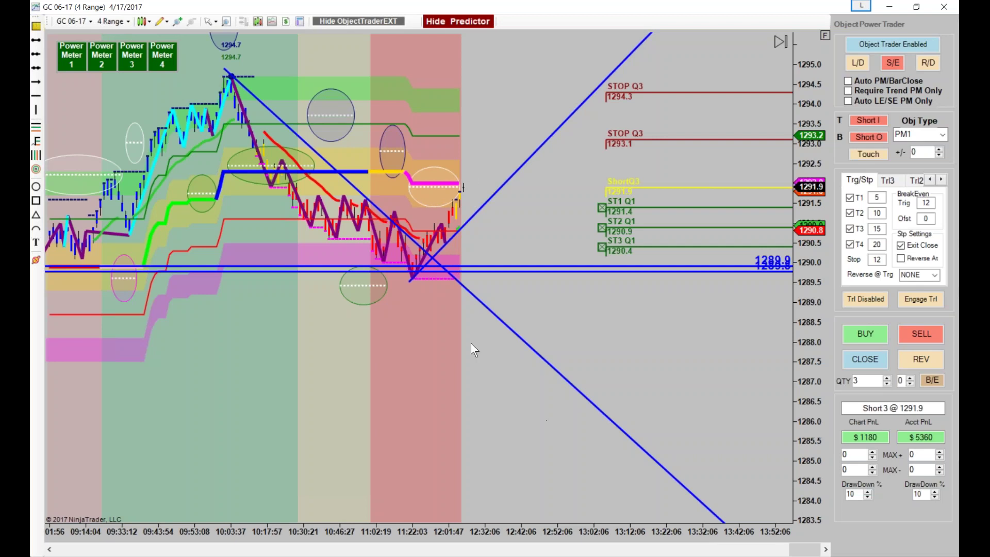
# - Close the 3-contract short, leaving the chart flat with $1240 chart PnL
pyautogui.click(869, 360)
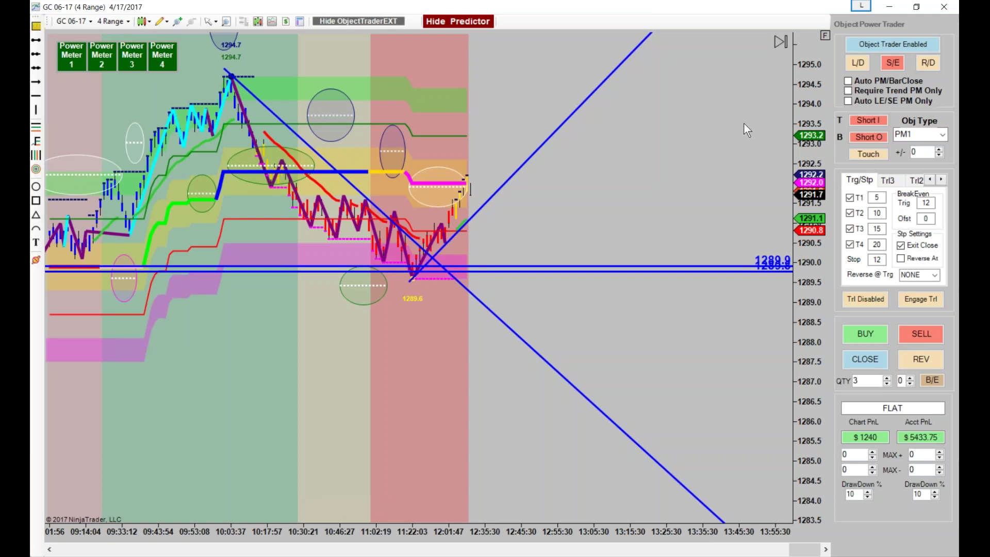
pyautogui.moveTo(469, 426); pyautogui.dragTo(261, 313)
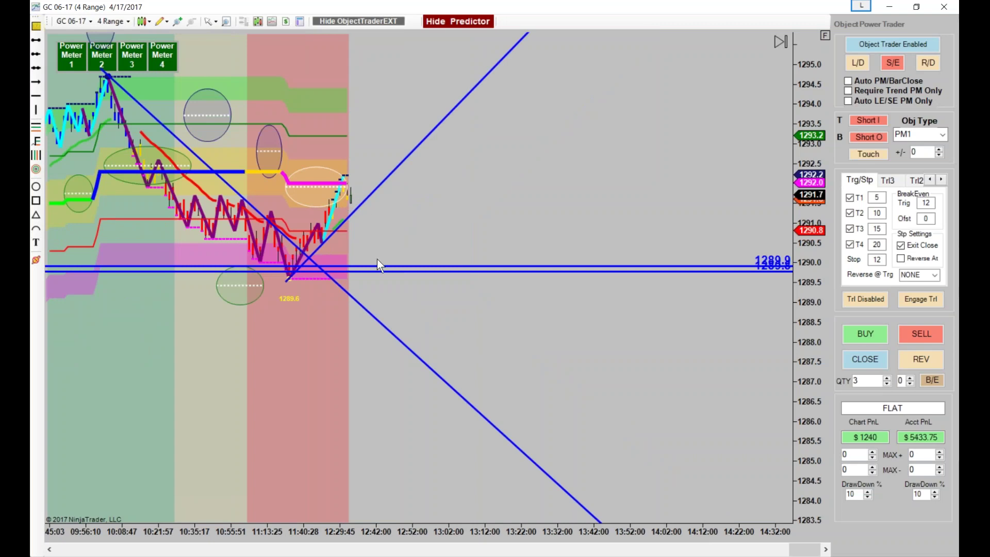
pyautogui.moveTo(379, 527); pyautogui.dragTo(708, 407)
pyautogui.moveTo(811, 221); pyautogui.dragTo(810, 196)
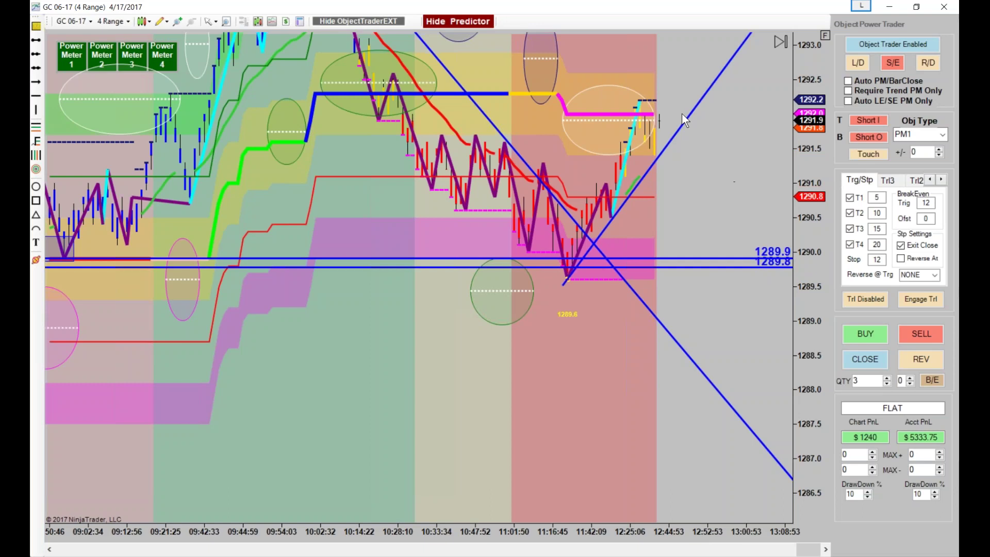
pyautogui.moveTo(624, 539); pyautogui.dragTo(310, 203)
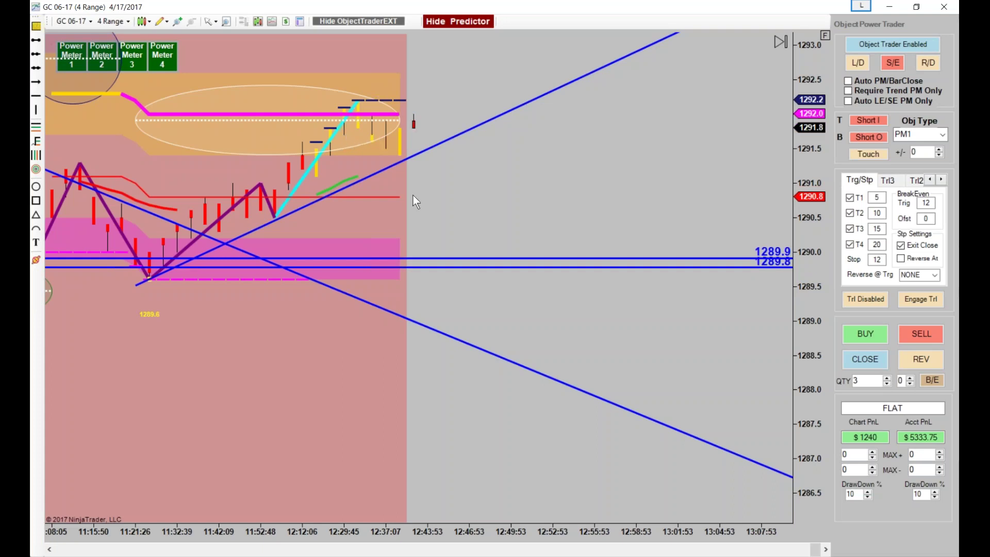
# - Raise the blue horizontal line from 1289.9 to 1291.7
pyautogui.scroll(5, 412, 193)
pyautogui.moveTo(619, 404); pyautogui.dragTo(702, 397)
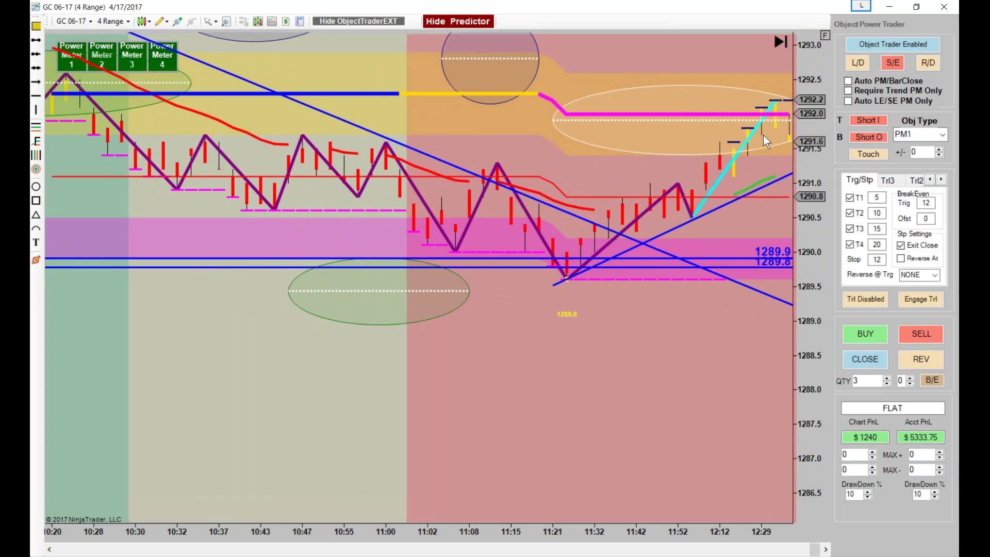
pyautogui.click(475, 258)
pyautogui.moveTo(615, 258); pyautogui.dragTo(615, 137)
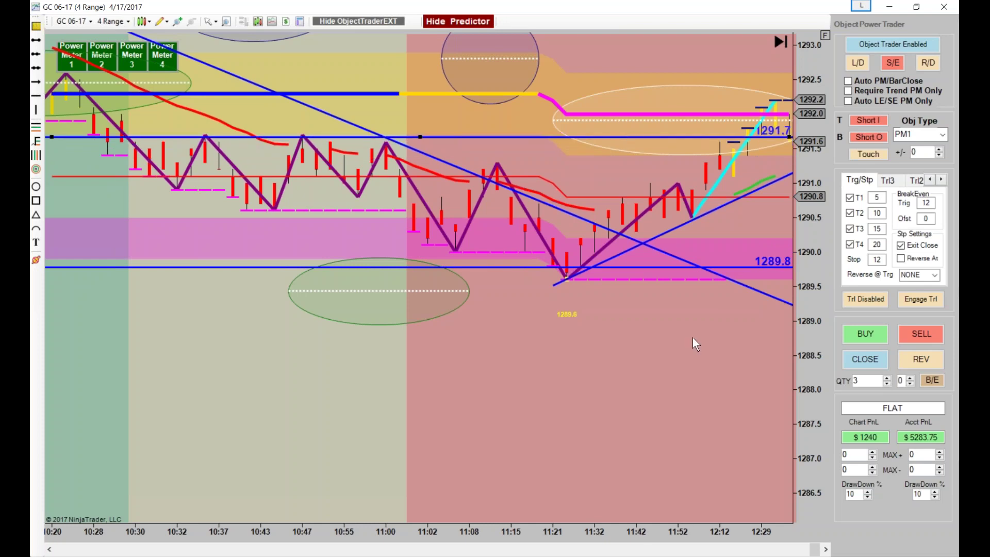
# - Rescale the chart and settle the blue line at 1291.4, just under the latest bars
pyautogui.moveTo(691, 379); pyautogui.dragTo(497, 408)
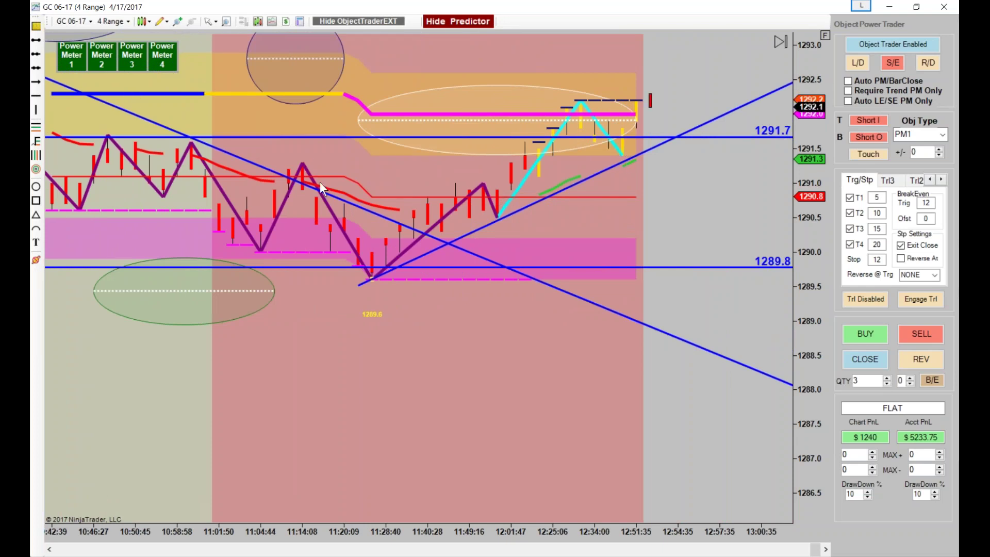
pyautogui.scroll(-3, 389, 485)
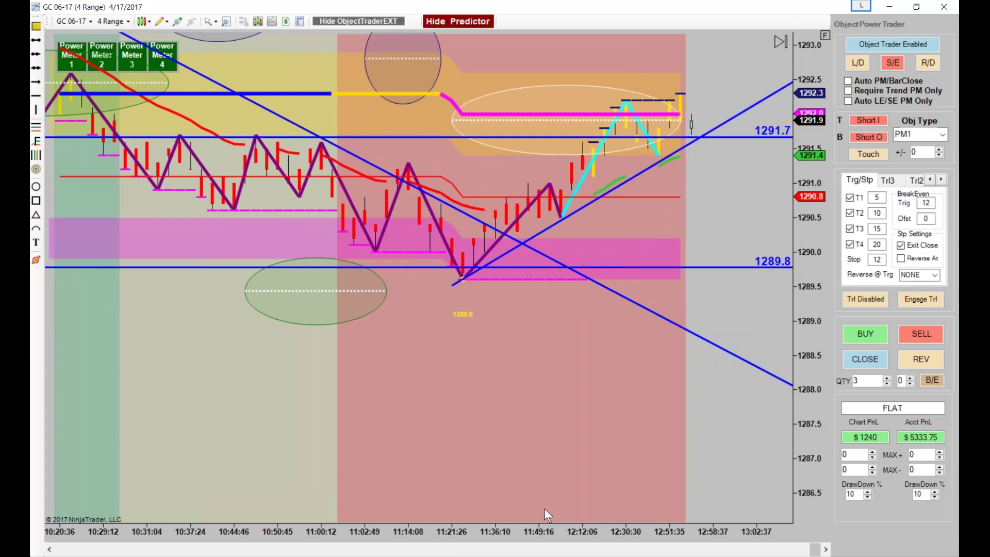
pyautogui.scroll(-3, 641, 439)
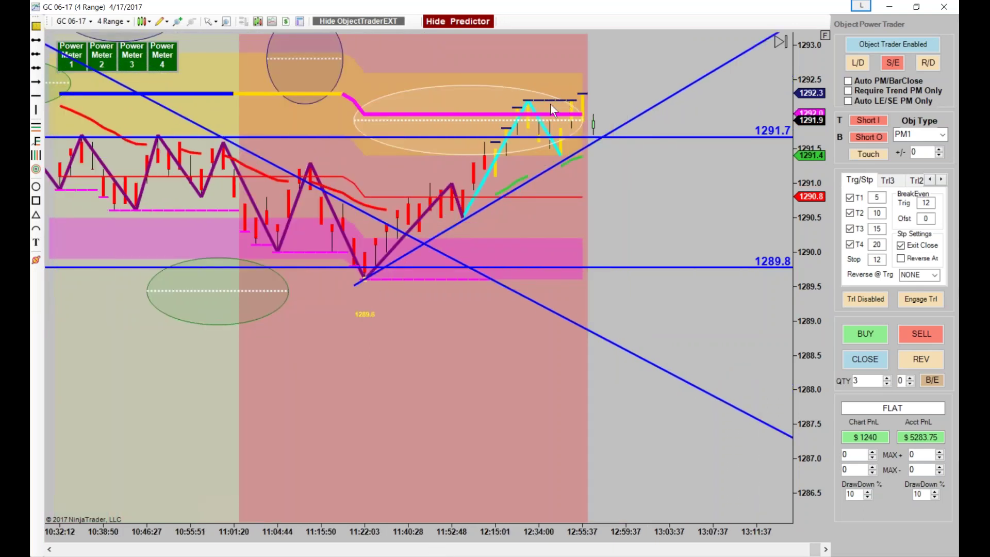
pyautogui.moveTo(457, 533); pyautogui.dragTo(632, 456)
pyautogui.moveTo(800, 254); pyautogui.dragTo(803, 274)
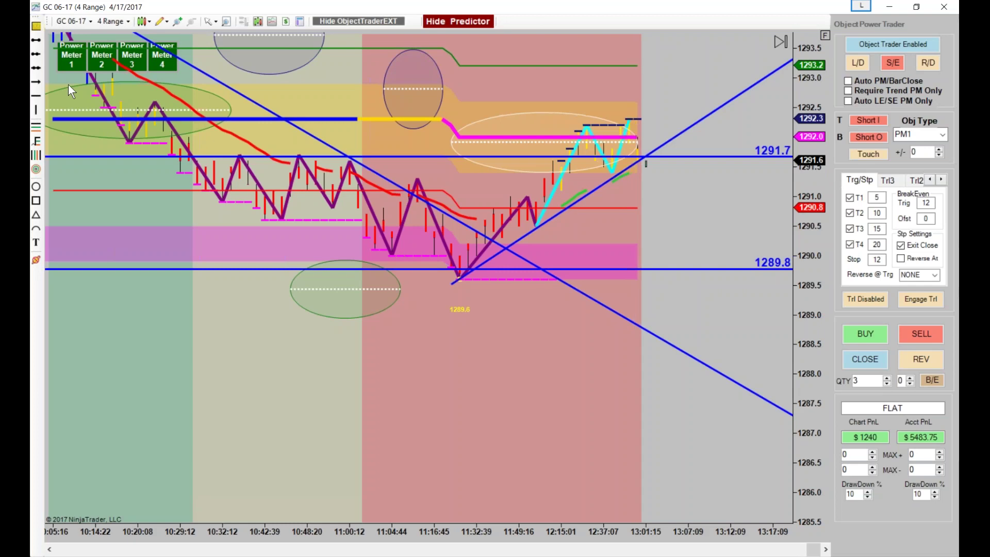
pyautogui.moveTo(724, 156); pyautogui.dragTo(710, 173)
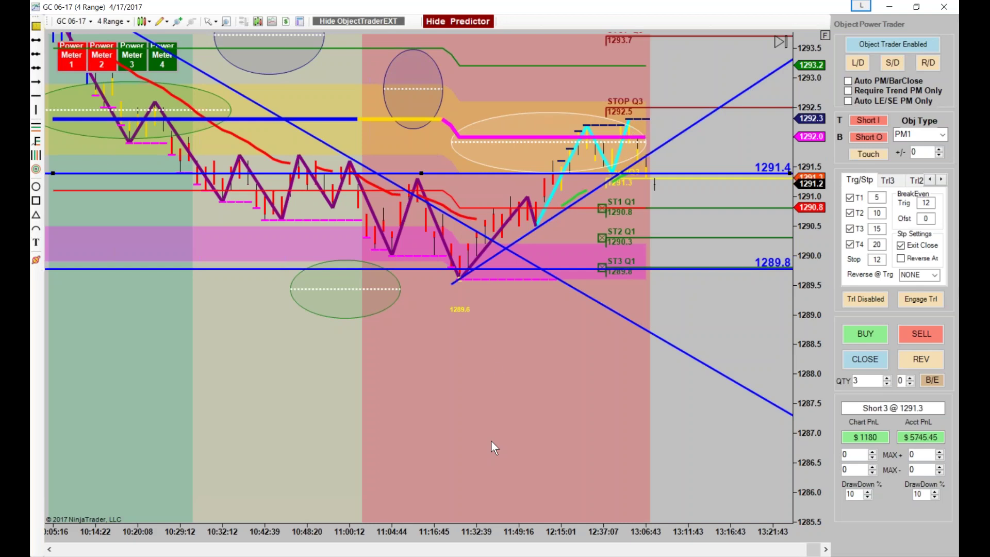
# - Drag the short's STOP Q3 line to 1292.3 and the ST3 Q1 target to 1286.4
pyautogui.moveTo(657, 107); pyautogui.dragTo(656, 119)
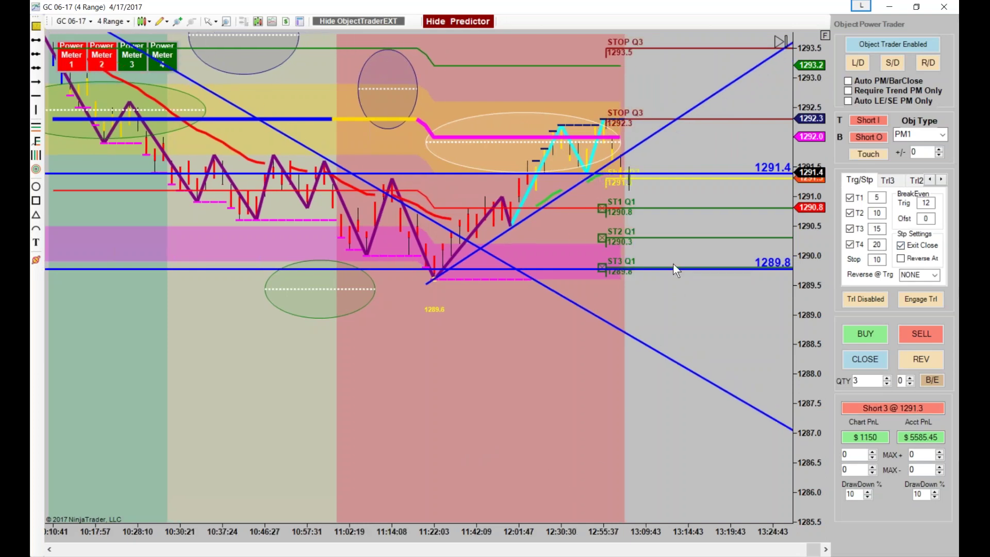
pyautogui.moveTo(675, 267); pyautogui.dragTo(685, 470)
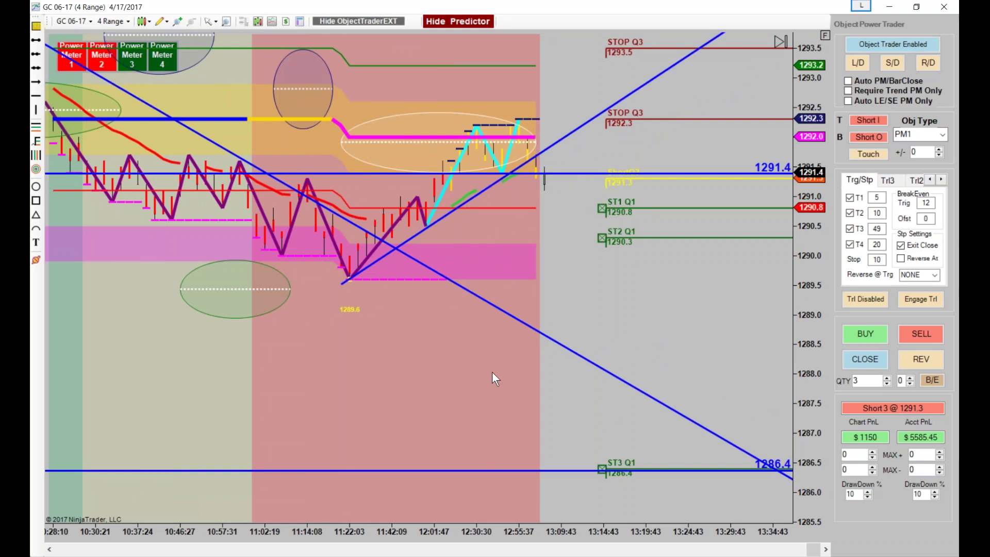
pyautogui.moveTo(803, 187); pyautogui.dragTo(812, 239)
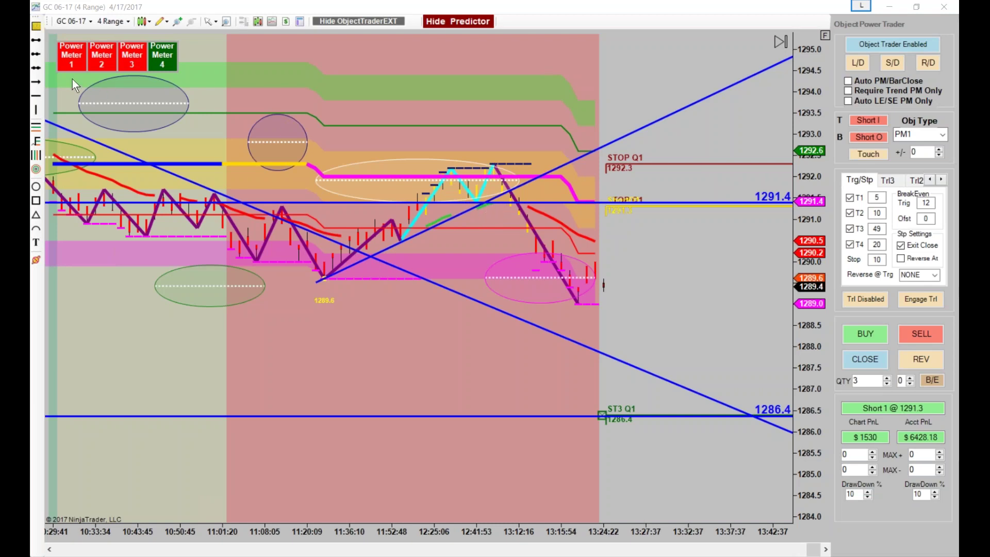
pyautogui.moveTo(490, 454); pyautogui.dragTo(589, 497)
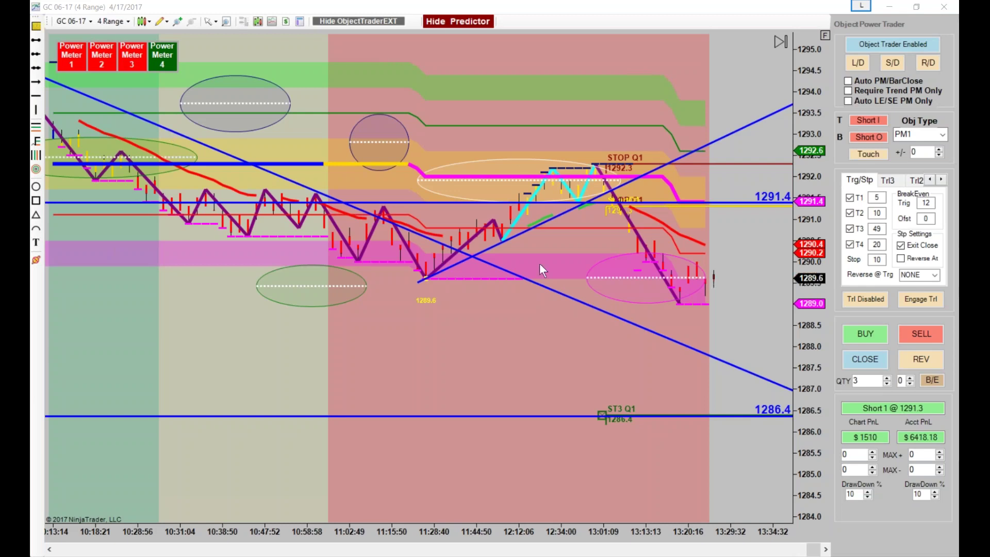
pyautogui.moveTo(435, 537); pyautogui.dragTo(513, 539)
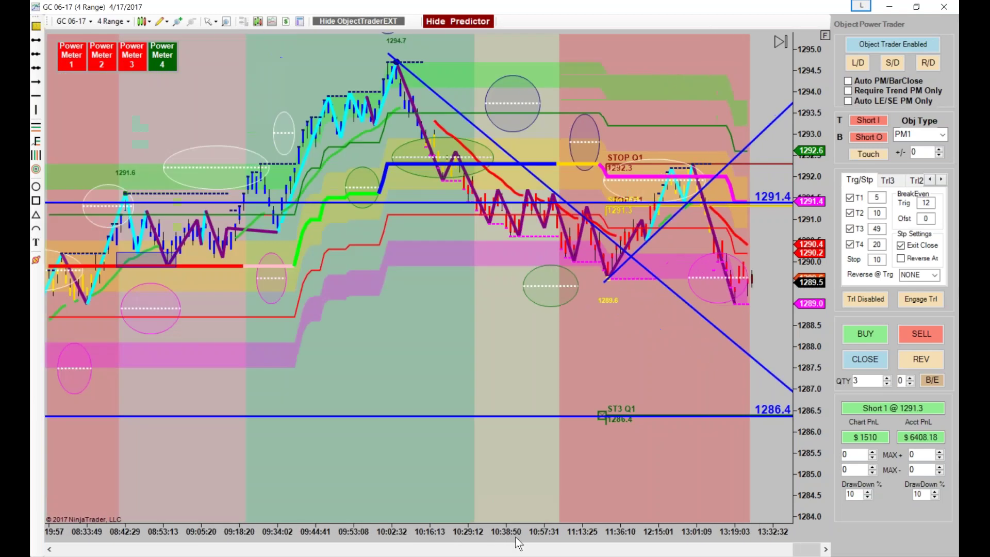